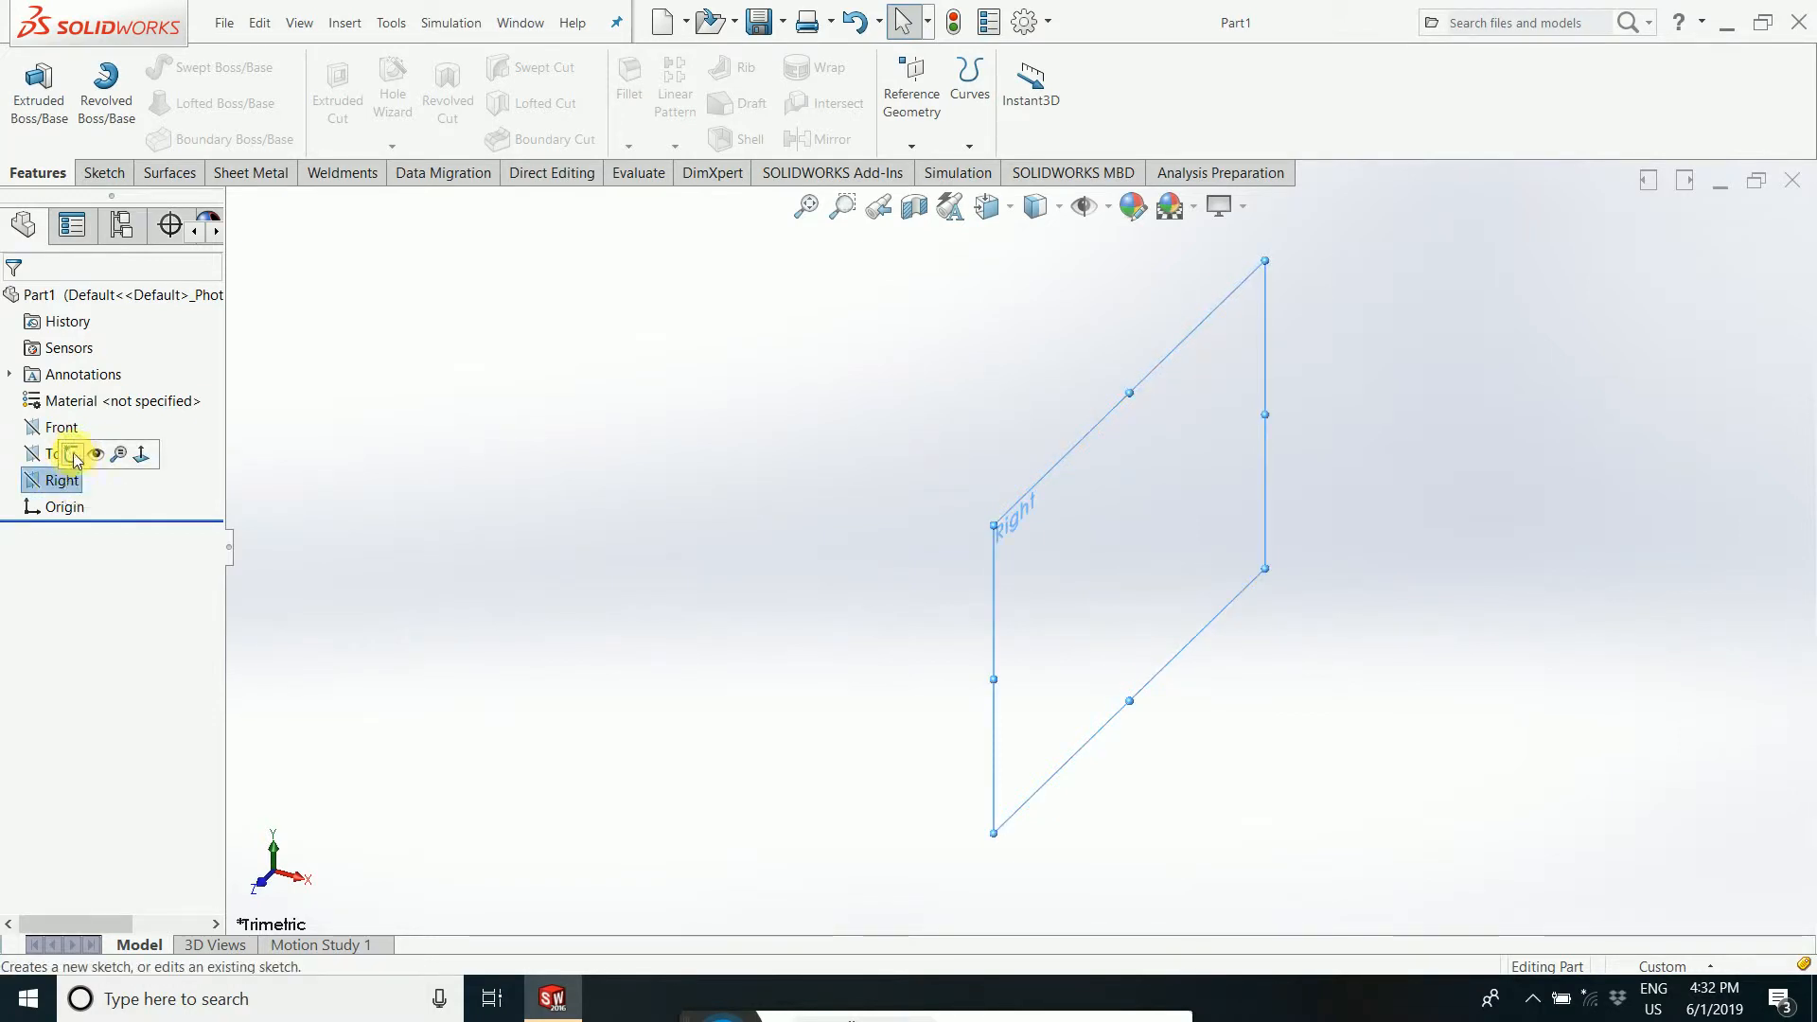
- Start a new sketch on the Right plane
click(265, 477)
click(70, 479)
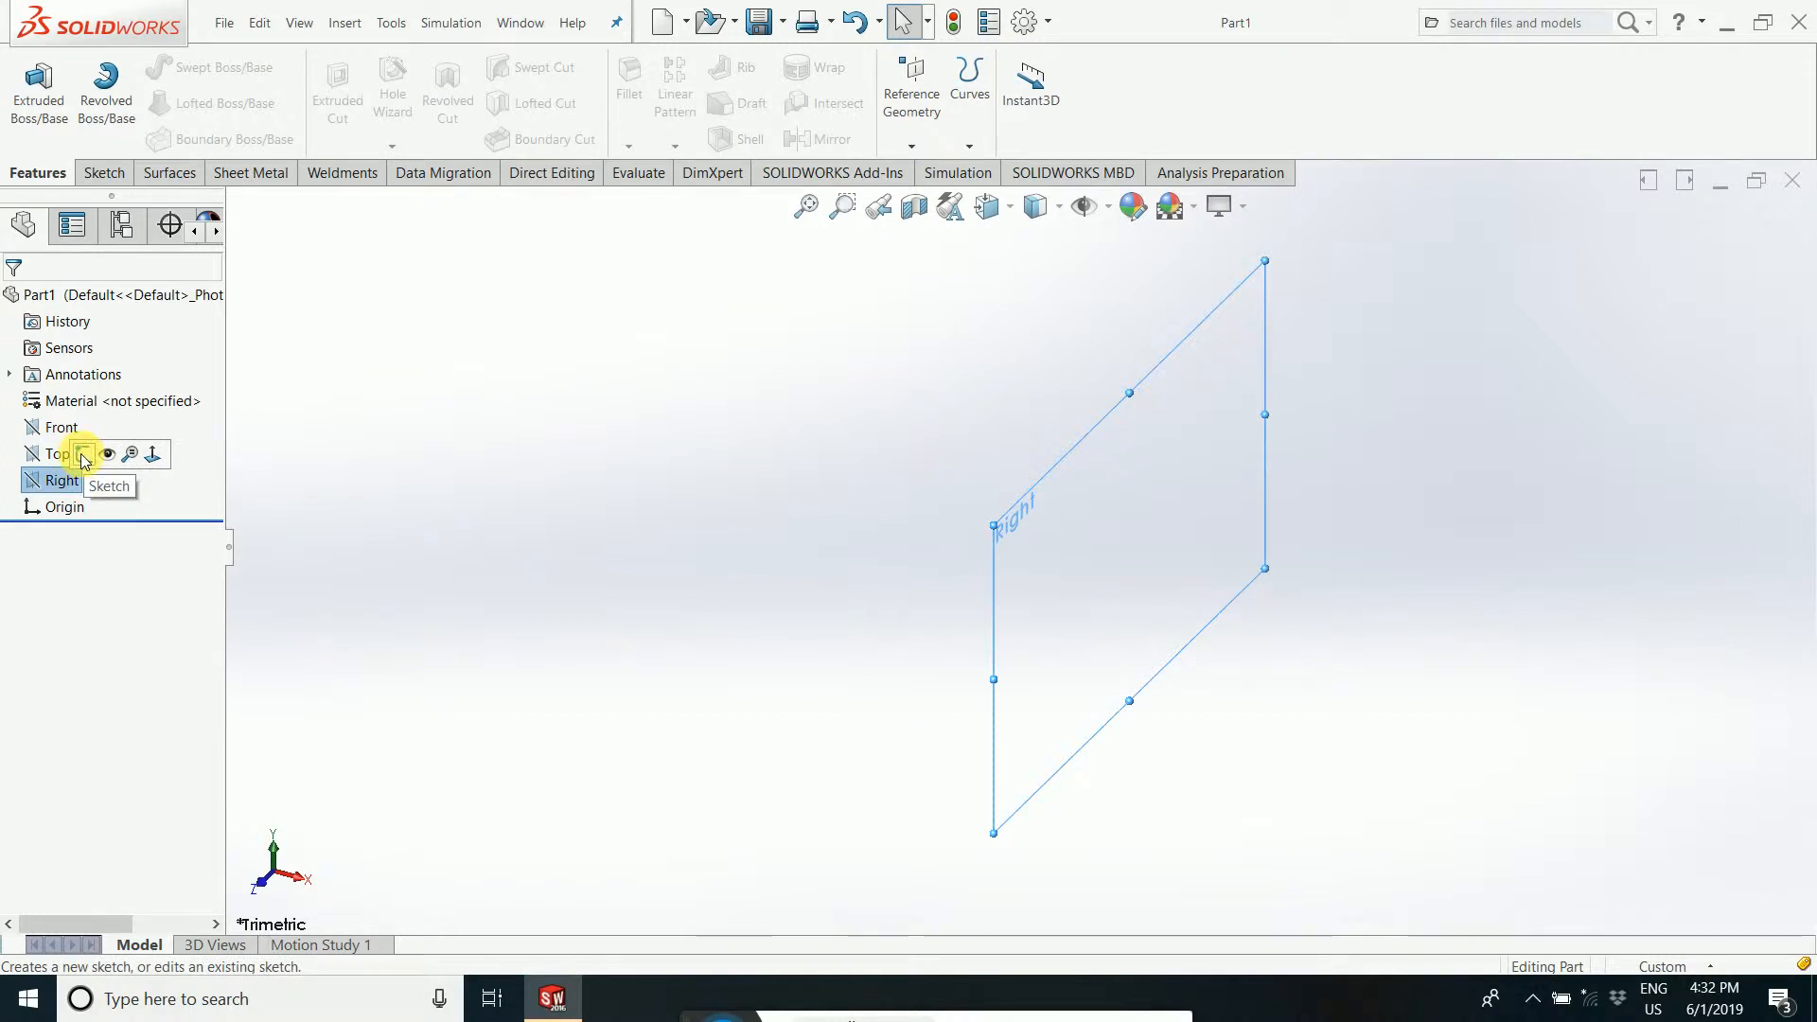
click(84, 457)
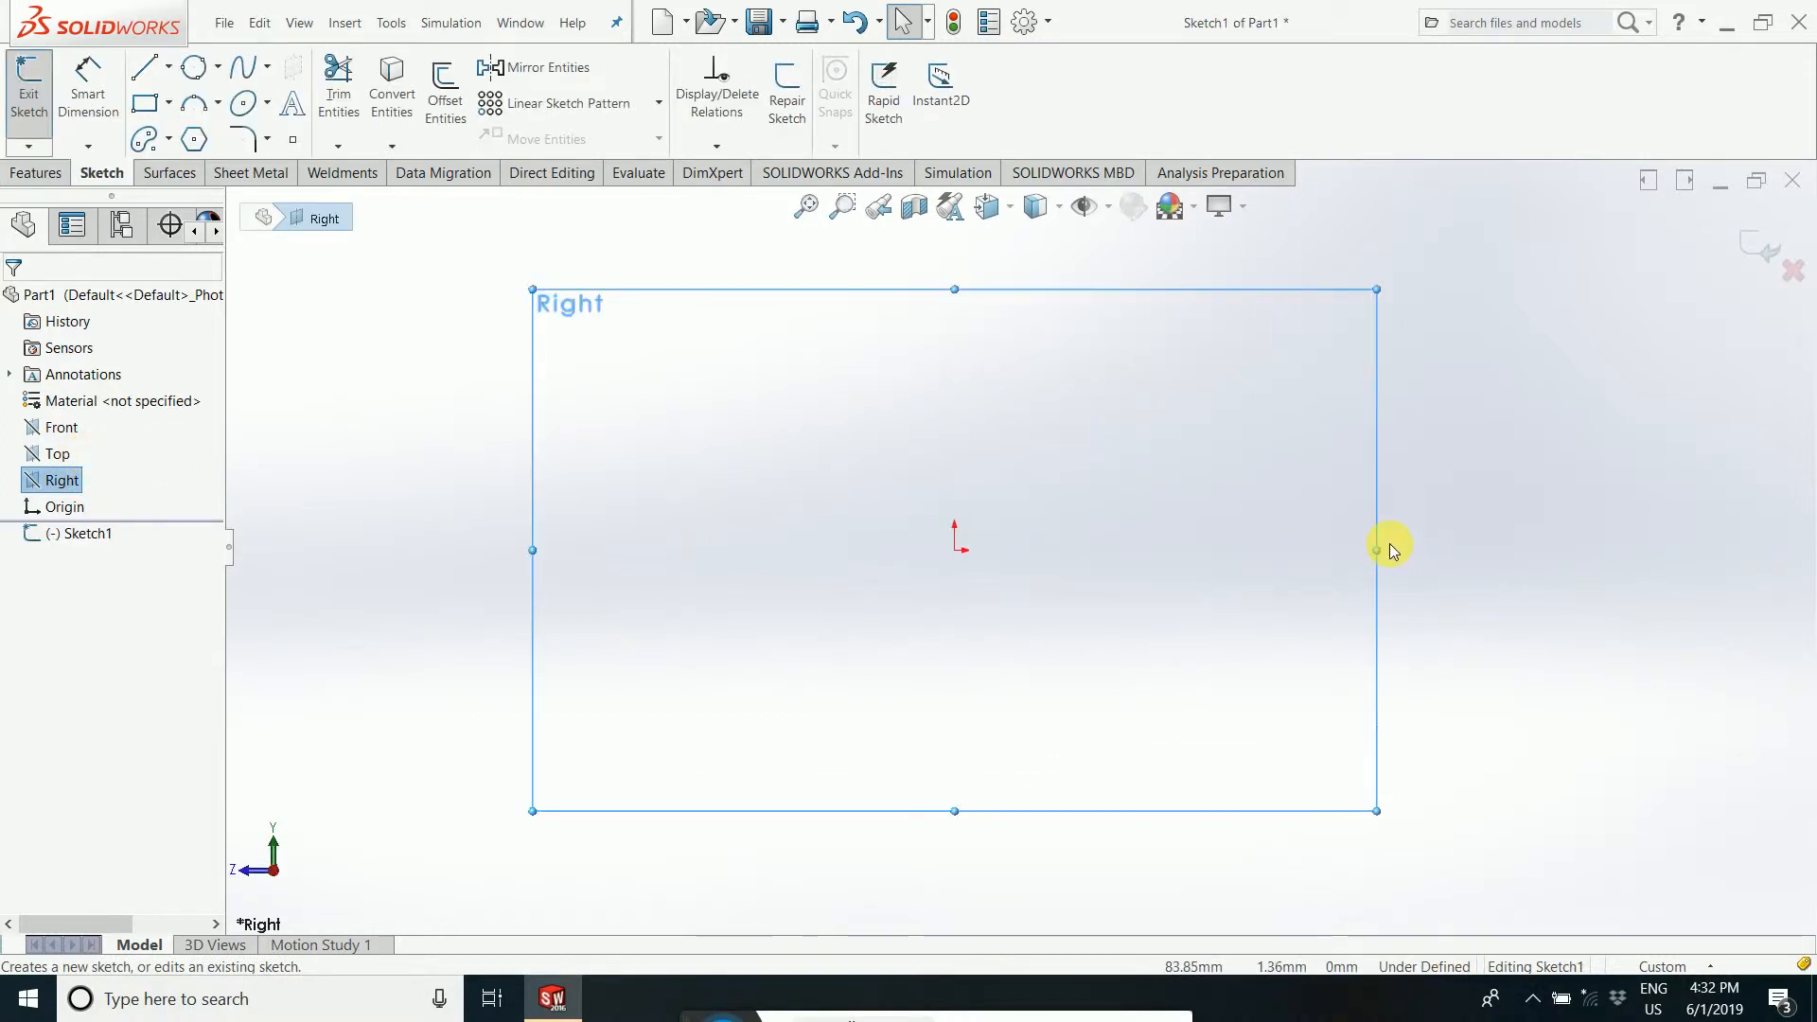
- Draw a vertical centerline about 74 mm long ending at the origin and a horizontal centerline running from the origin along positive sketch X
scroll(1389, 549, down, 1)
scroll(1360, 562, up, 3)
scroll(1344, 511, down, 1)
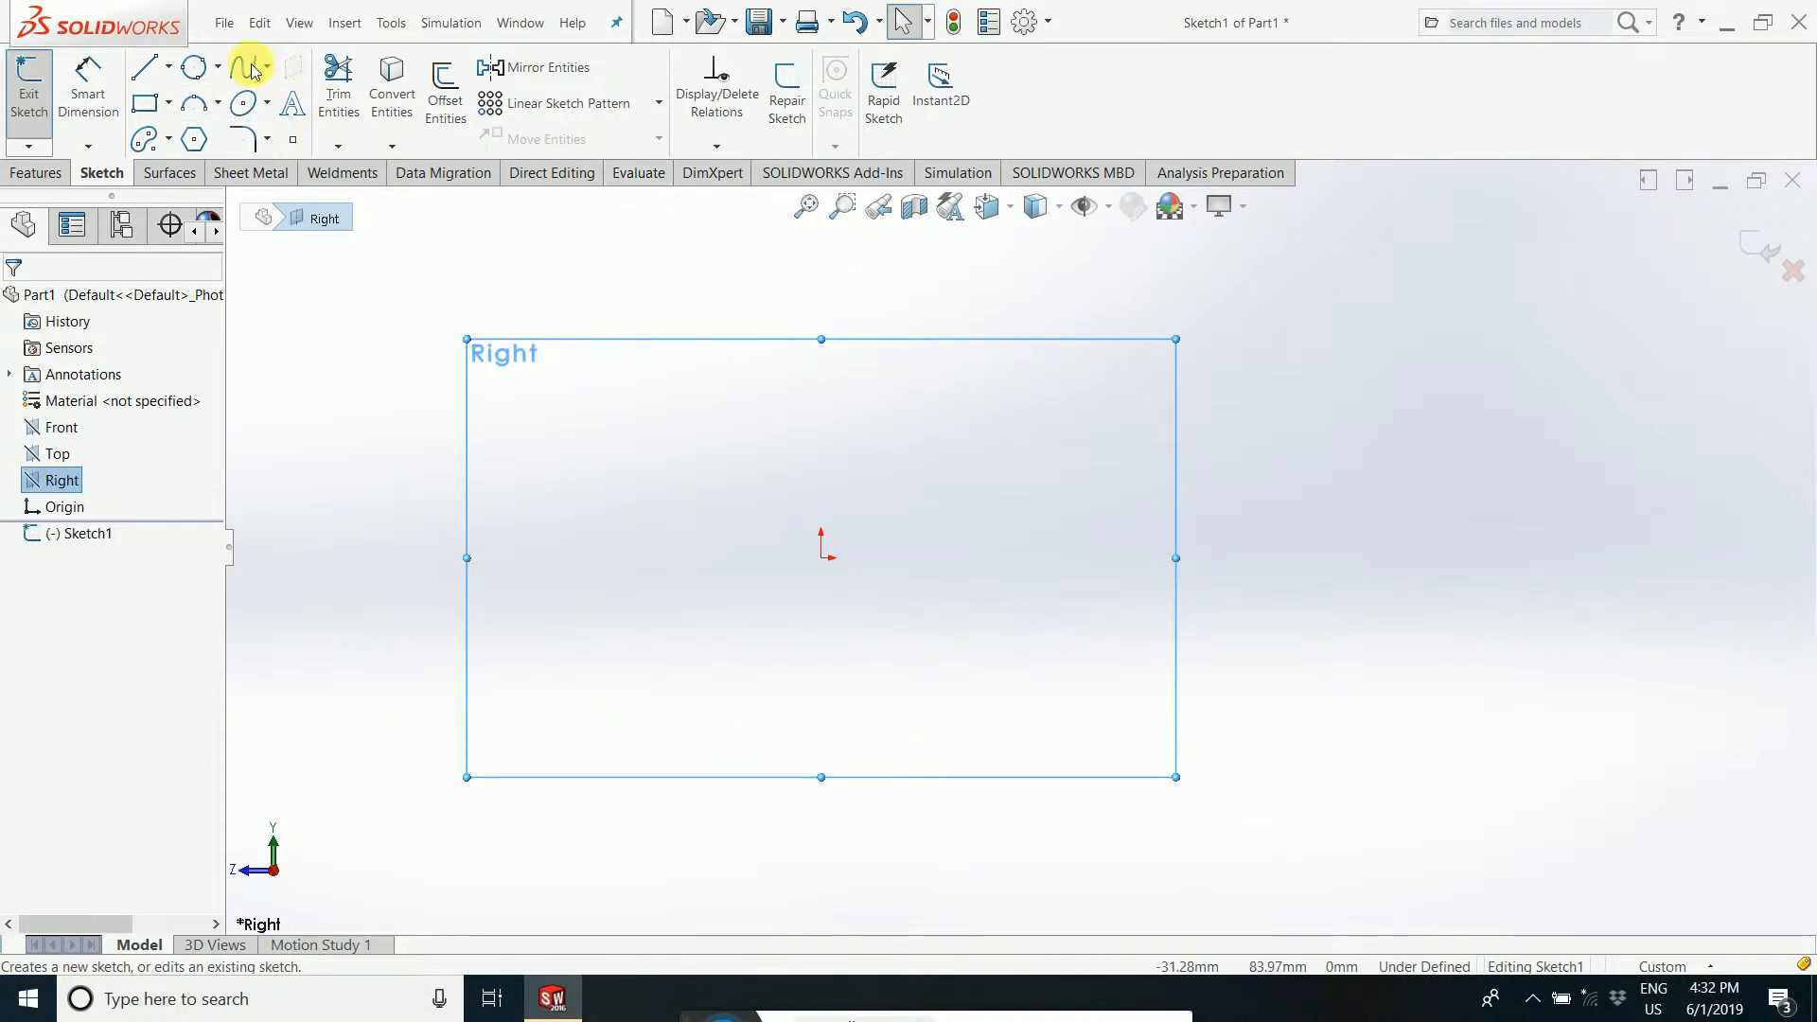
click(167, 67)
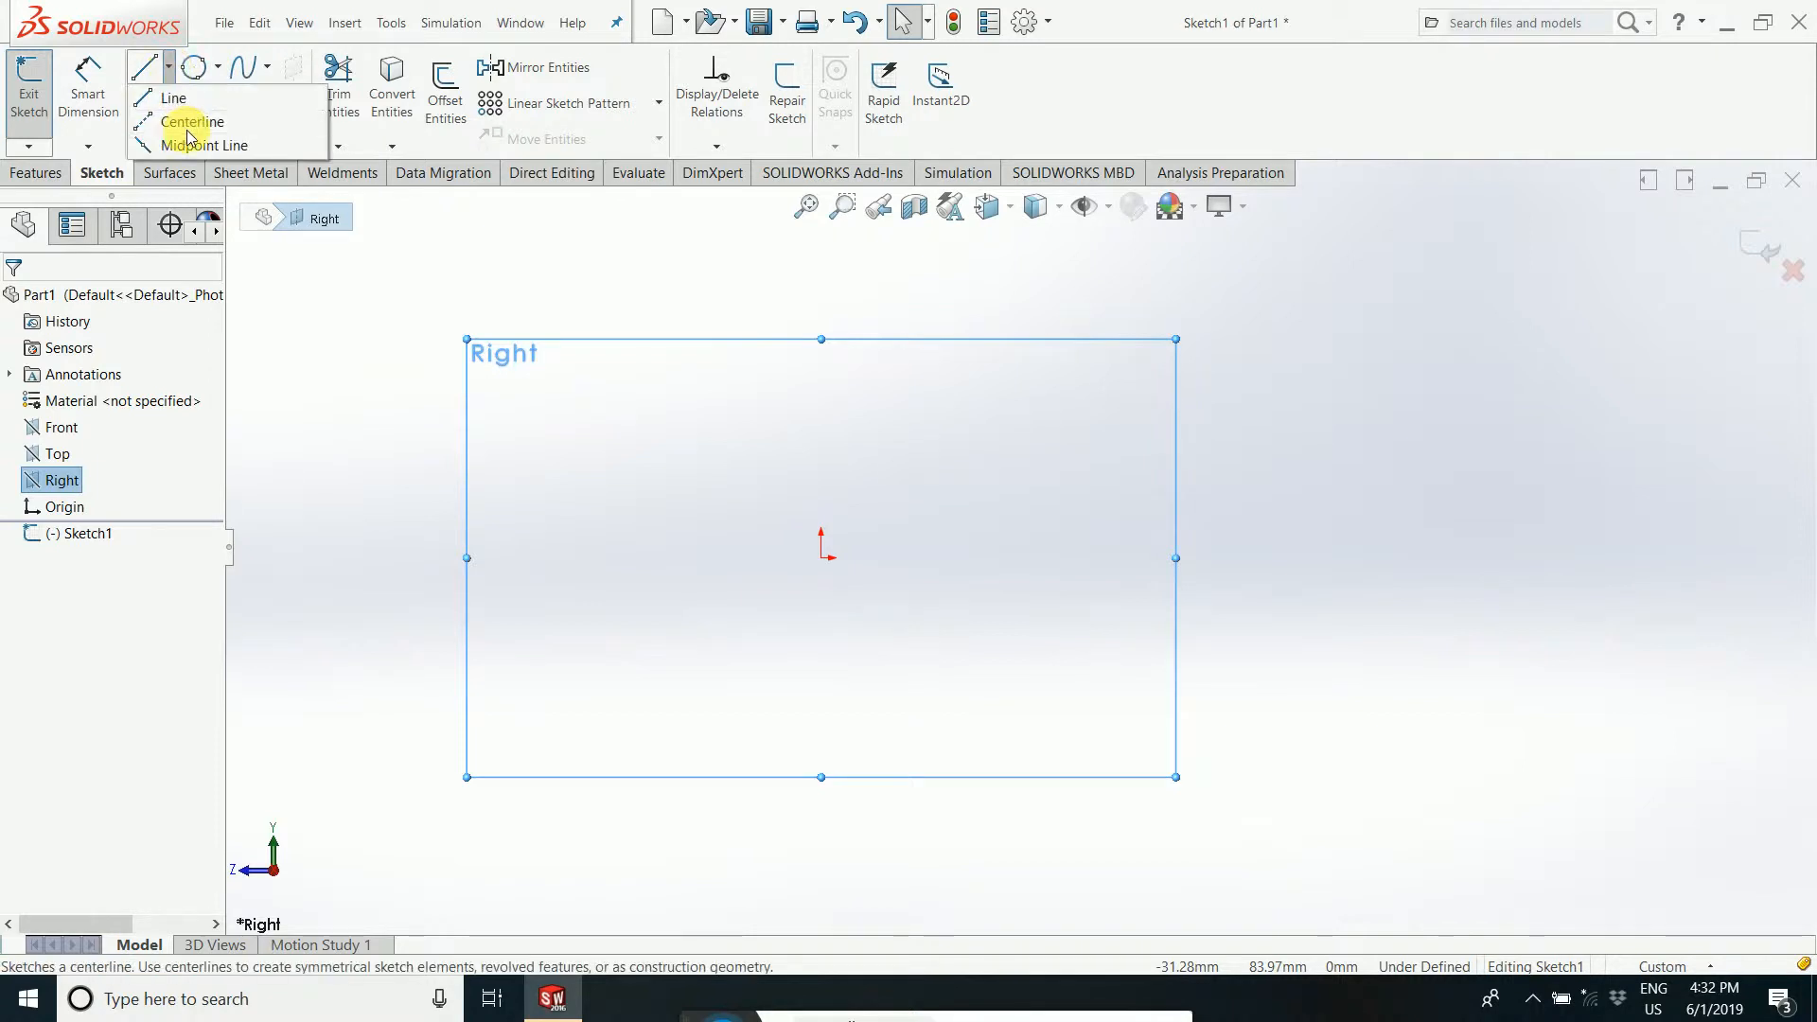
click(189, 121)
click(822, 233)
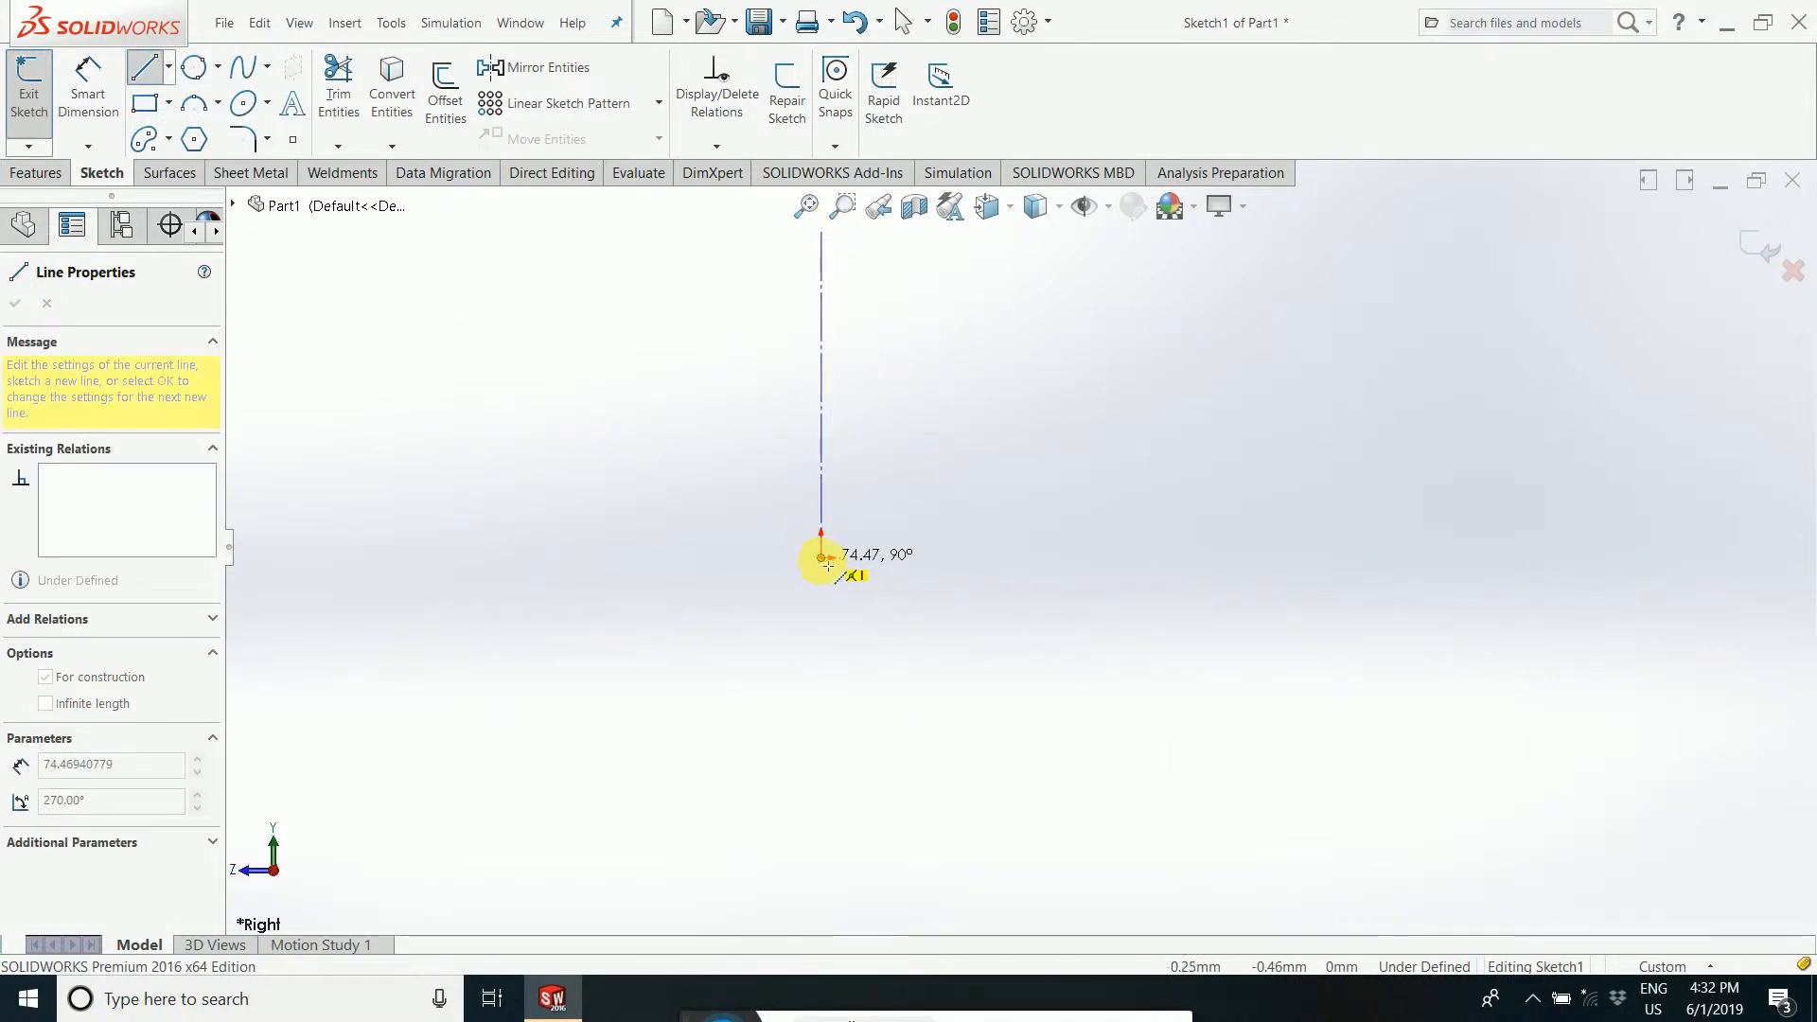
click(823, 558)
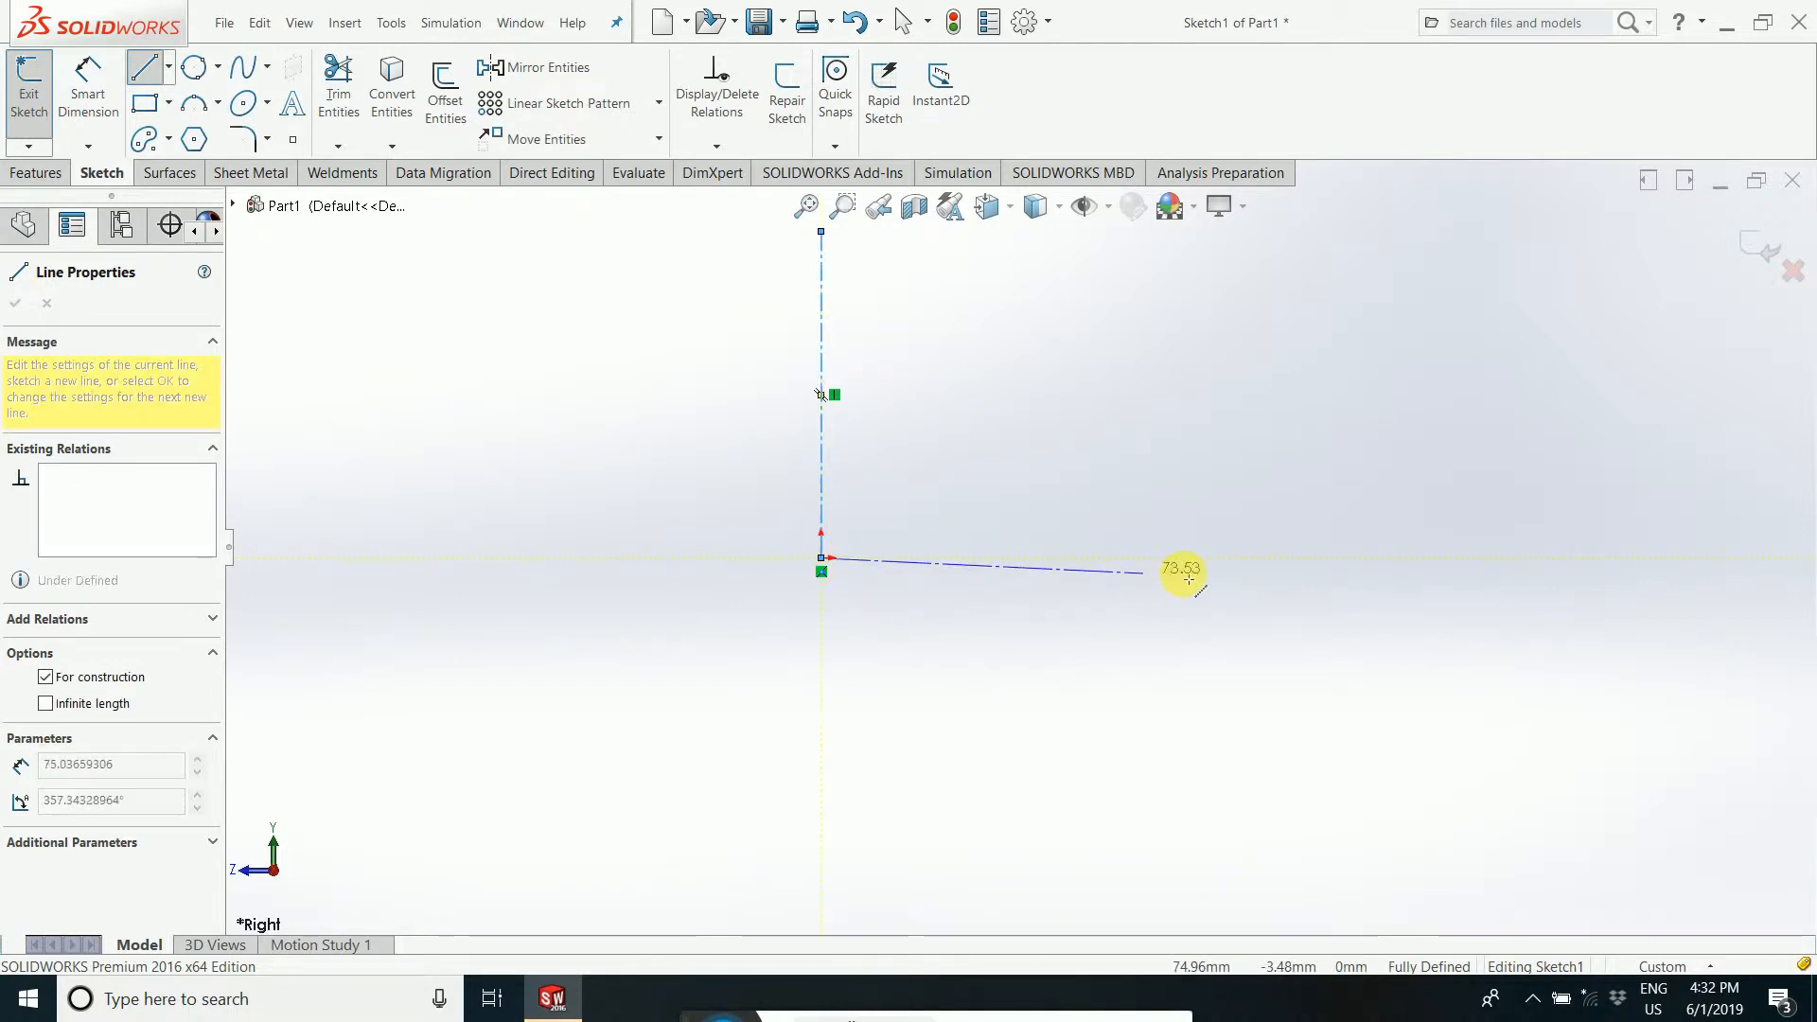
click(1367, 565)
right_click(1388, 290)
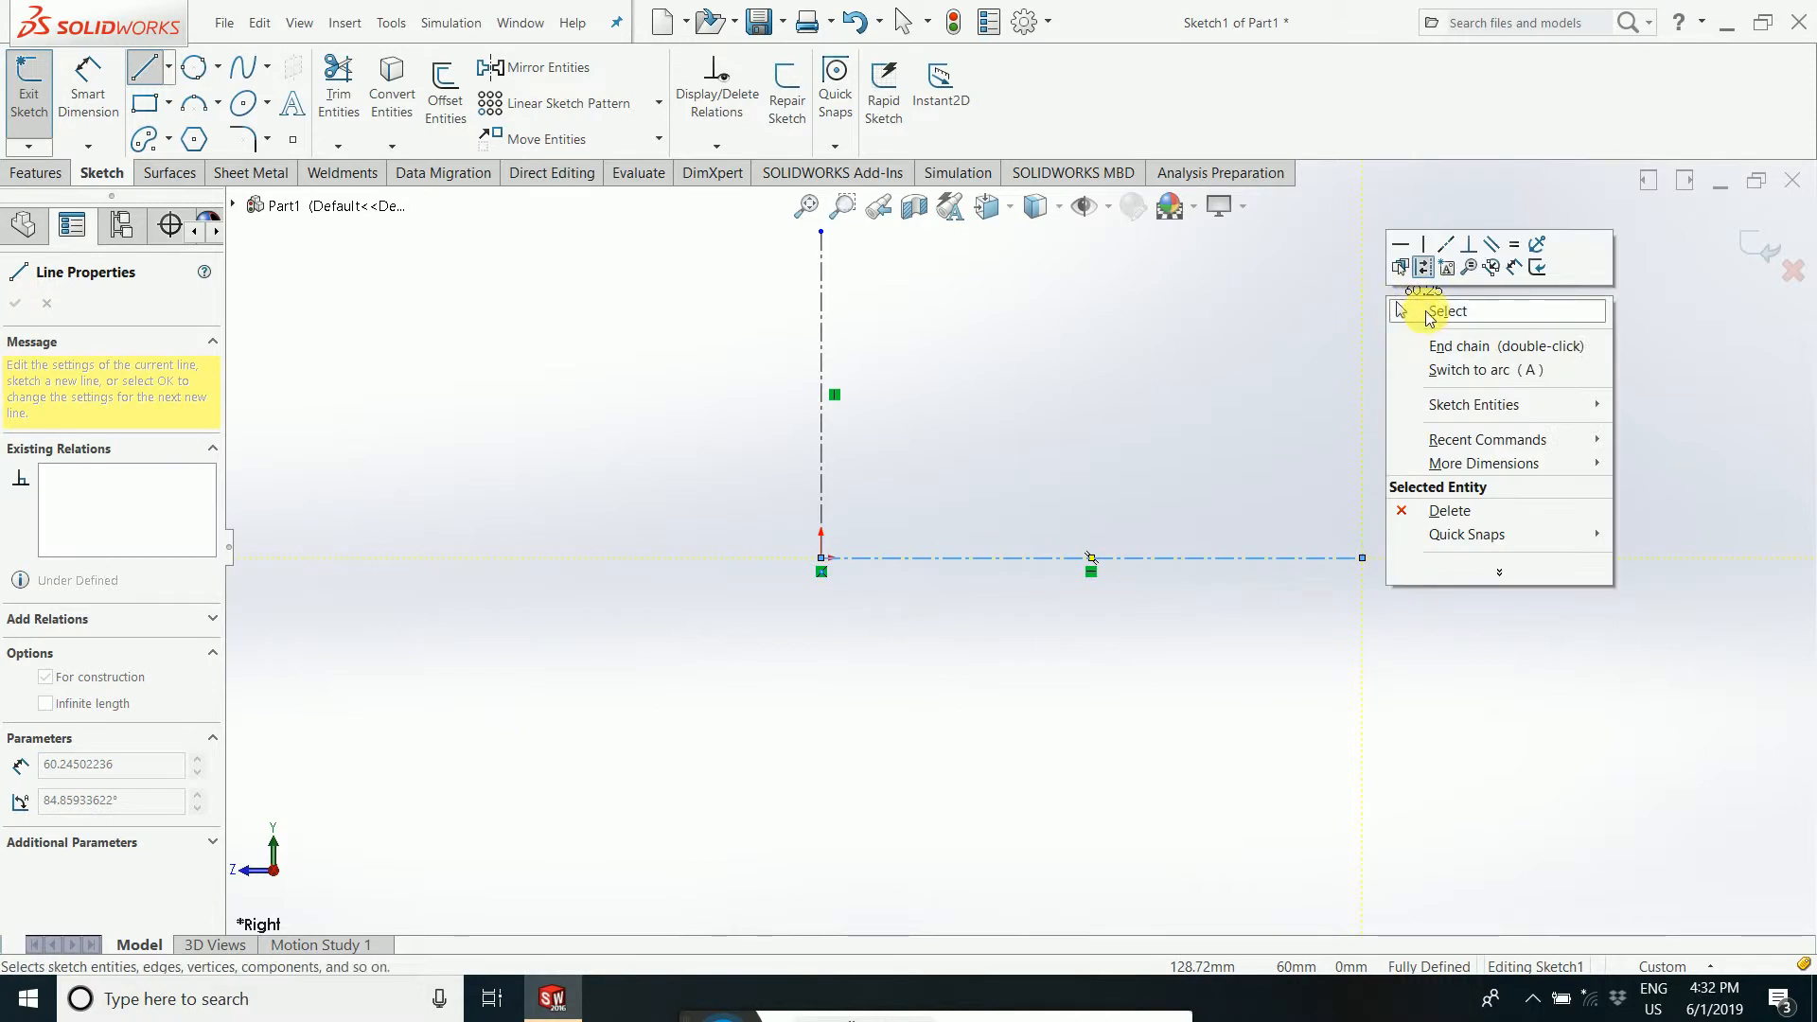
click(1414, 305)
- Sketch a closed L-shaped profile from the origin along both centerlines, base about 72 mm long and 13 mm thick, upright about 12 mm wide
scroll(1241, 548, up, 1)
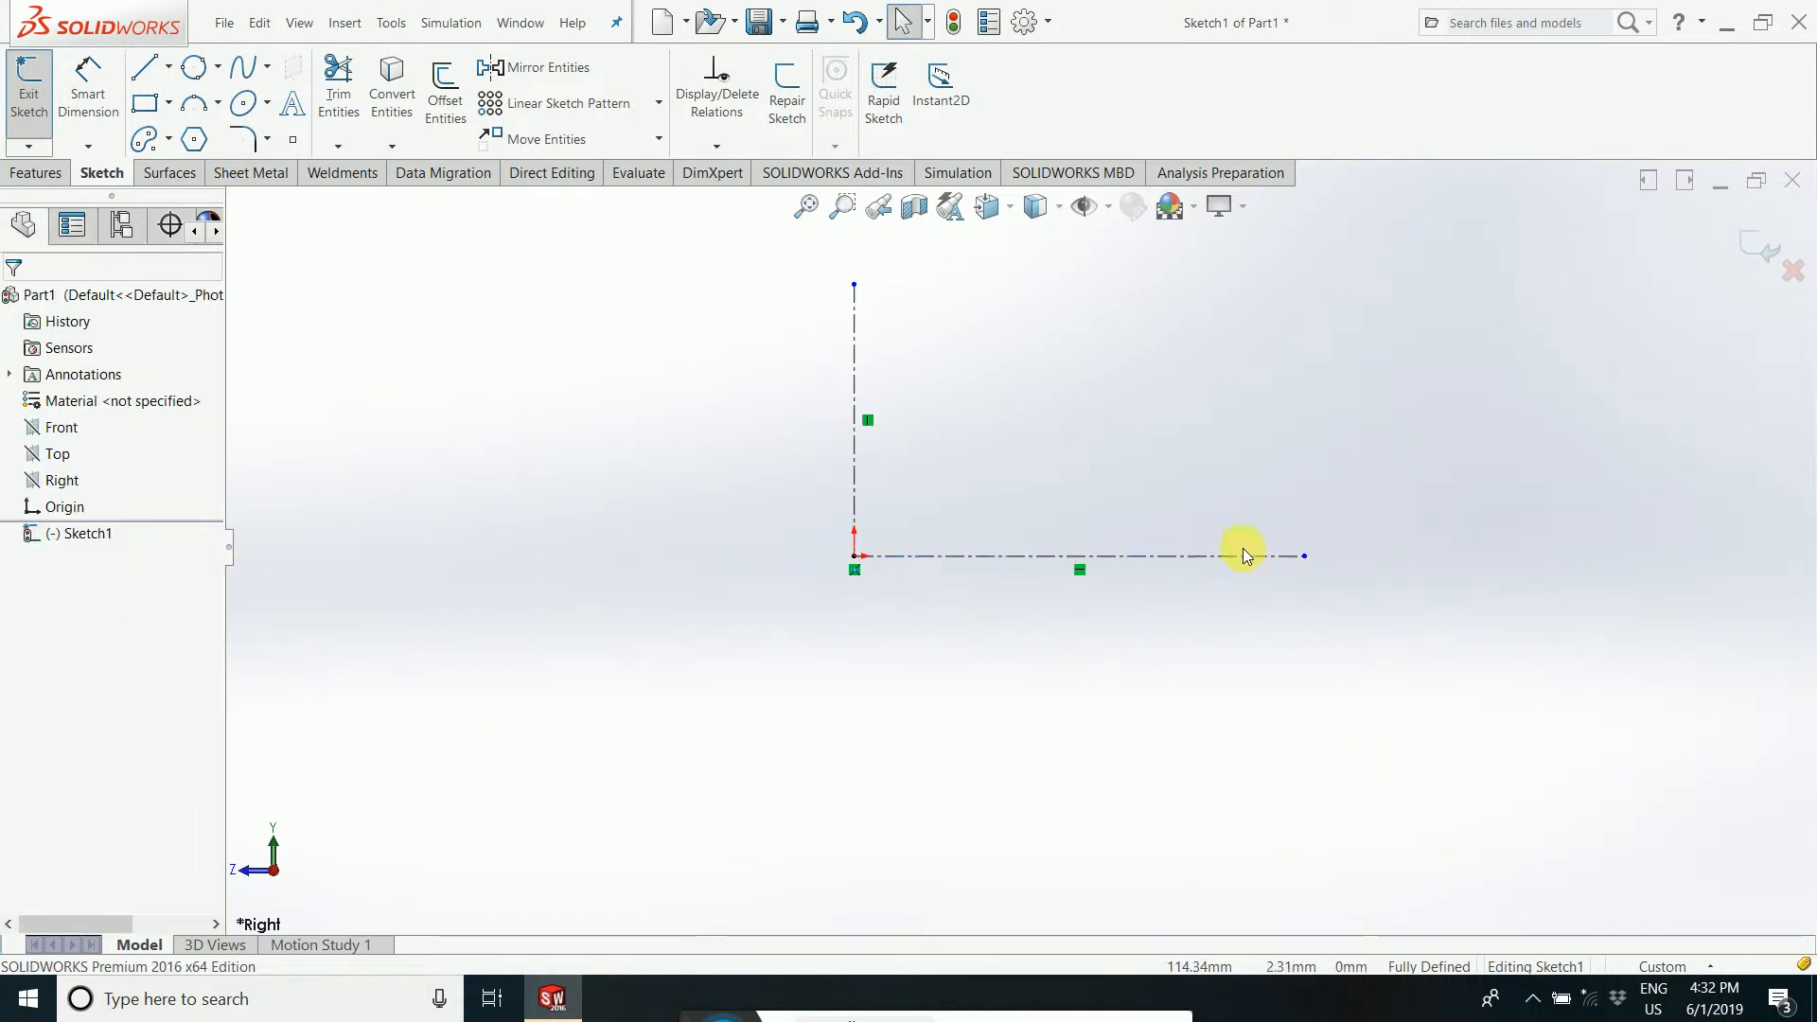
scroll(871, 307, down, 1)
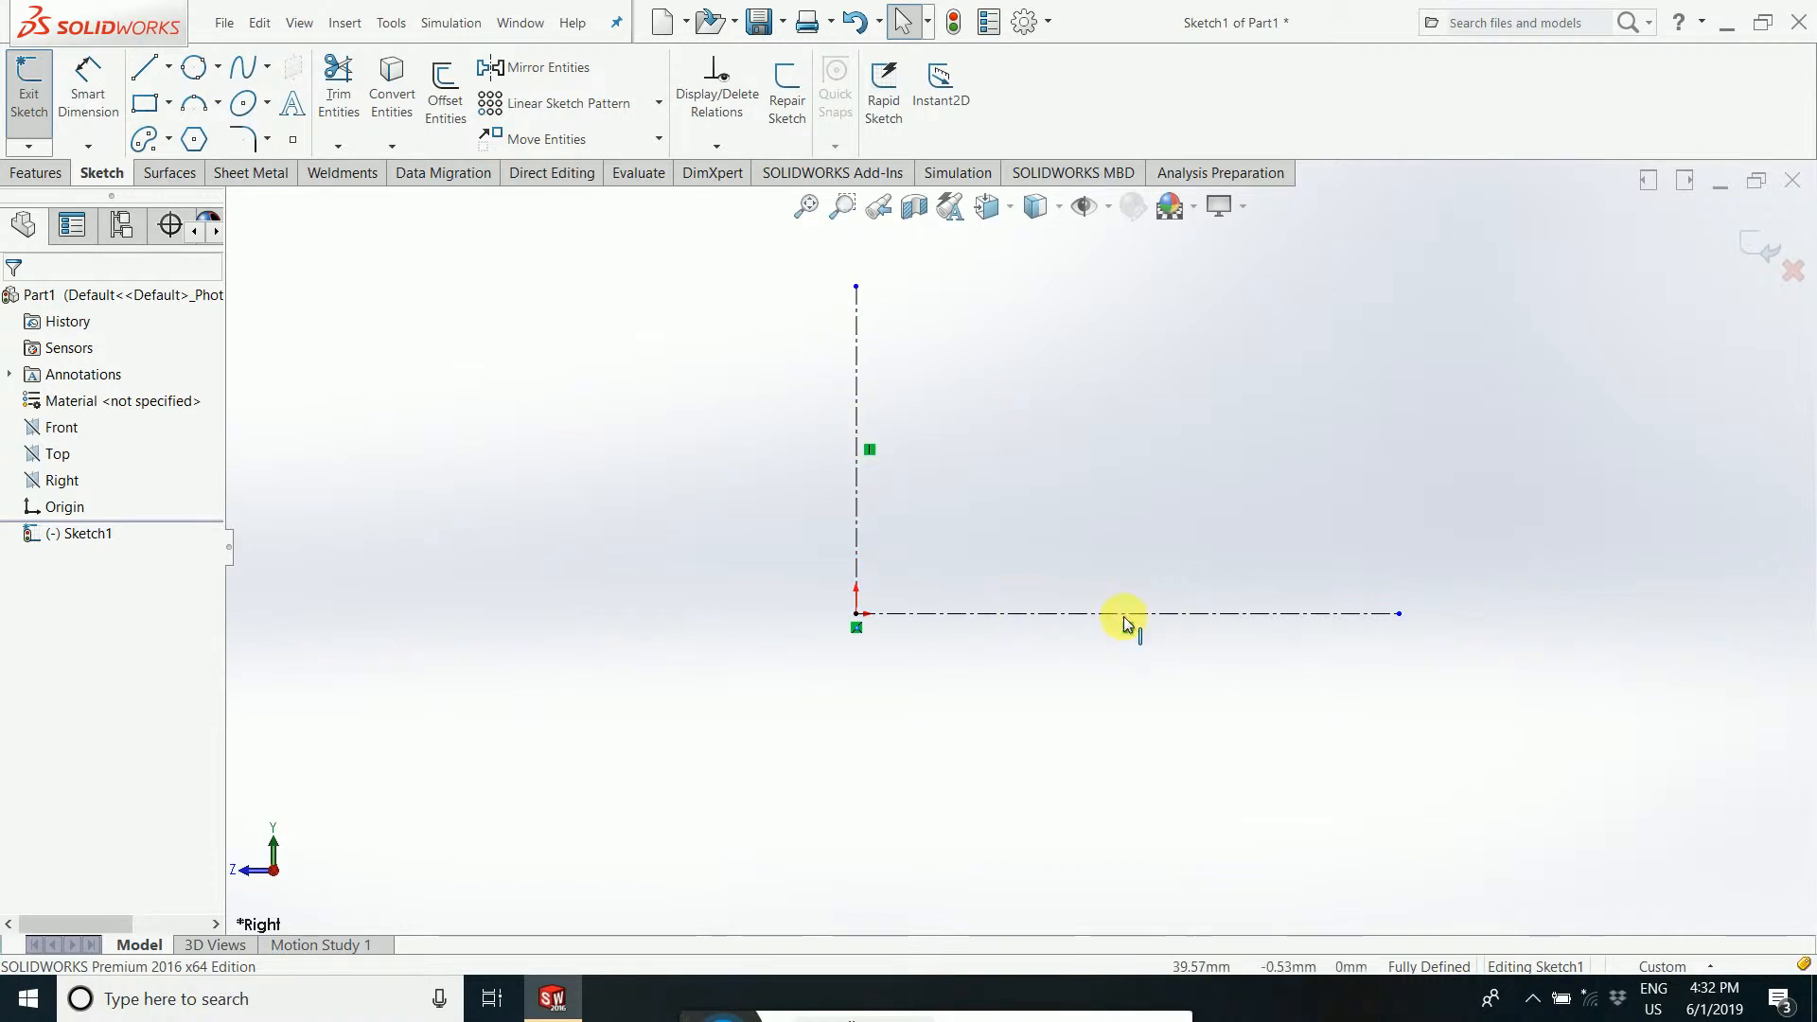
scroll(1367, 596, down, 2)
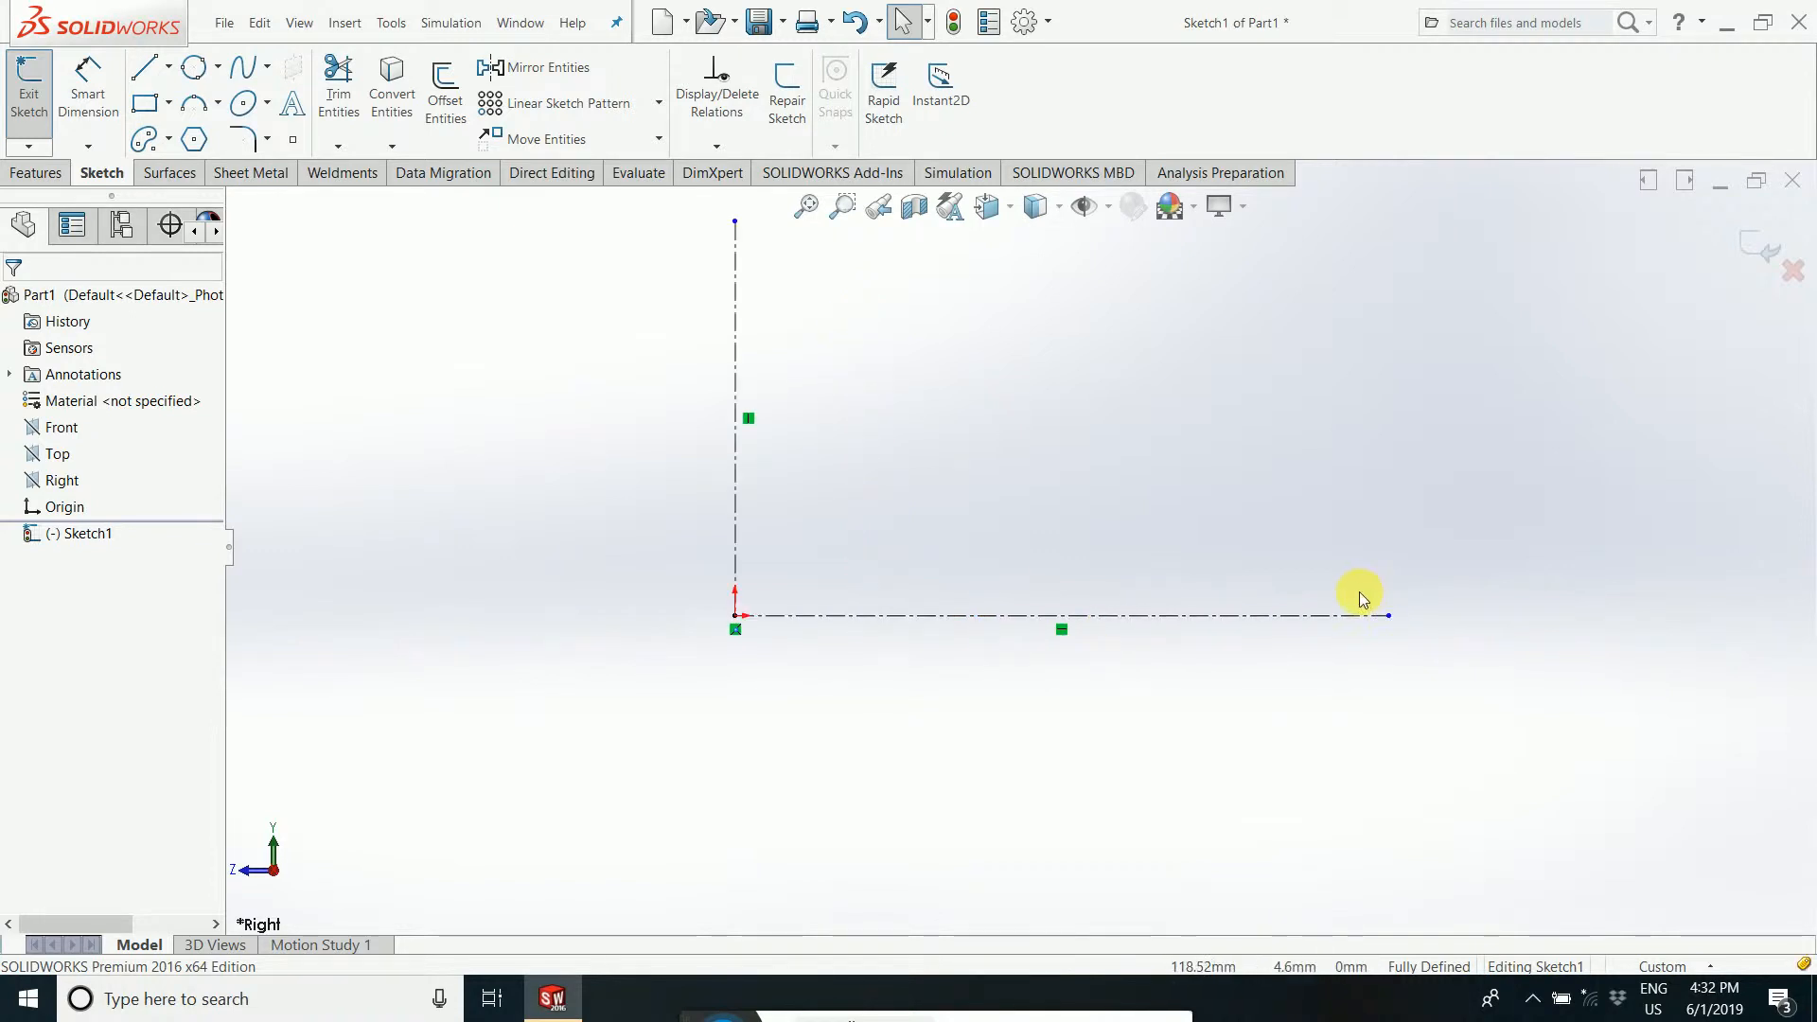
scroll(1041, 530, up, 2)
scroll(781, 367, down, 2)
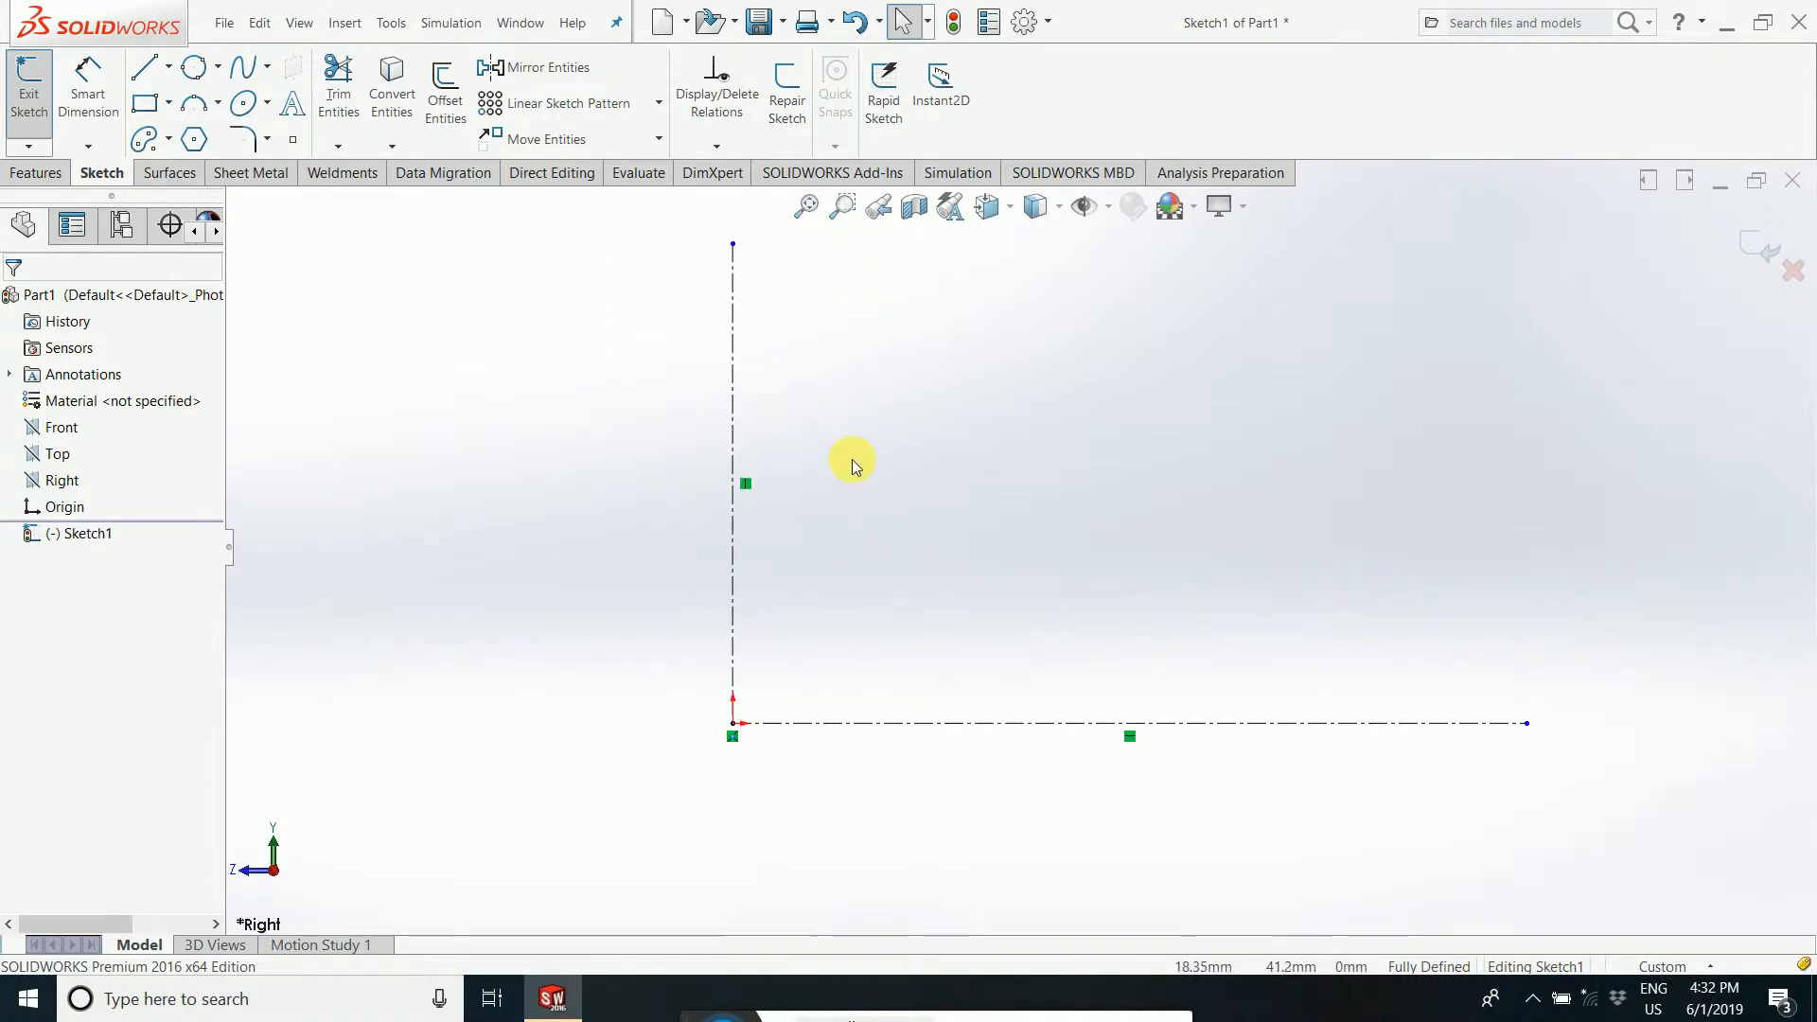
click(144, 66)
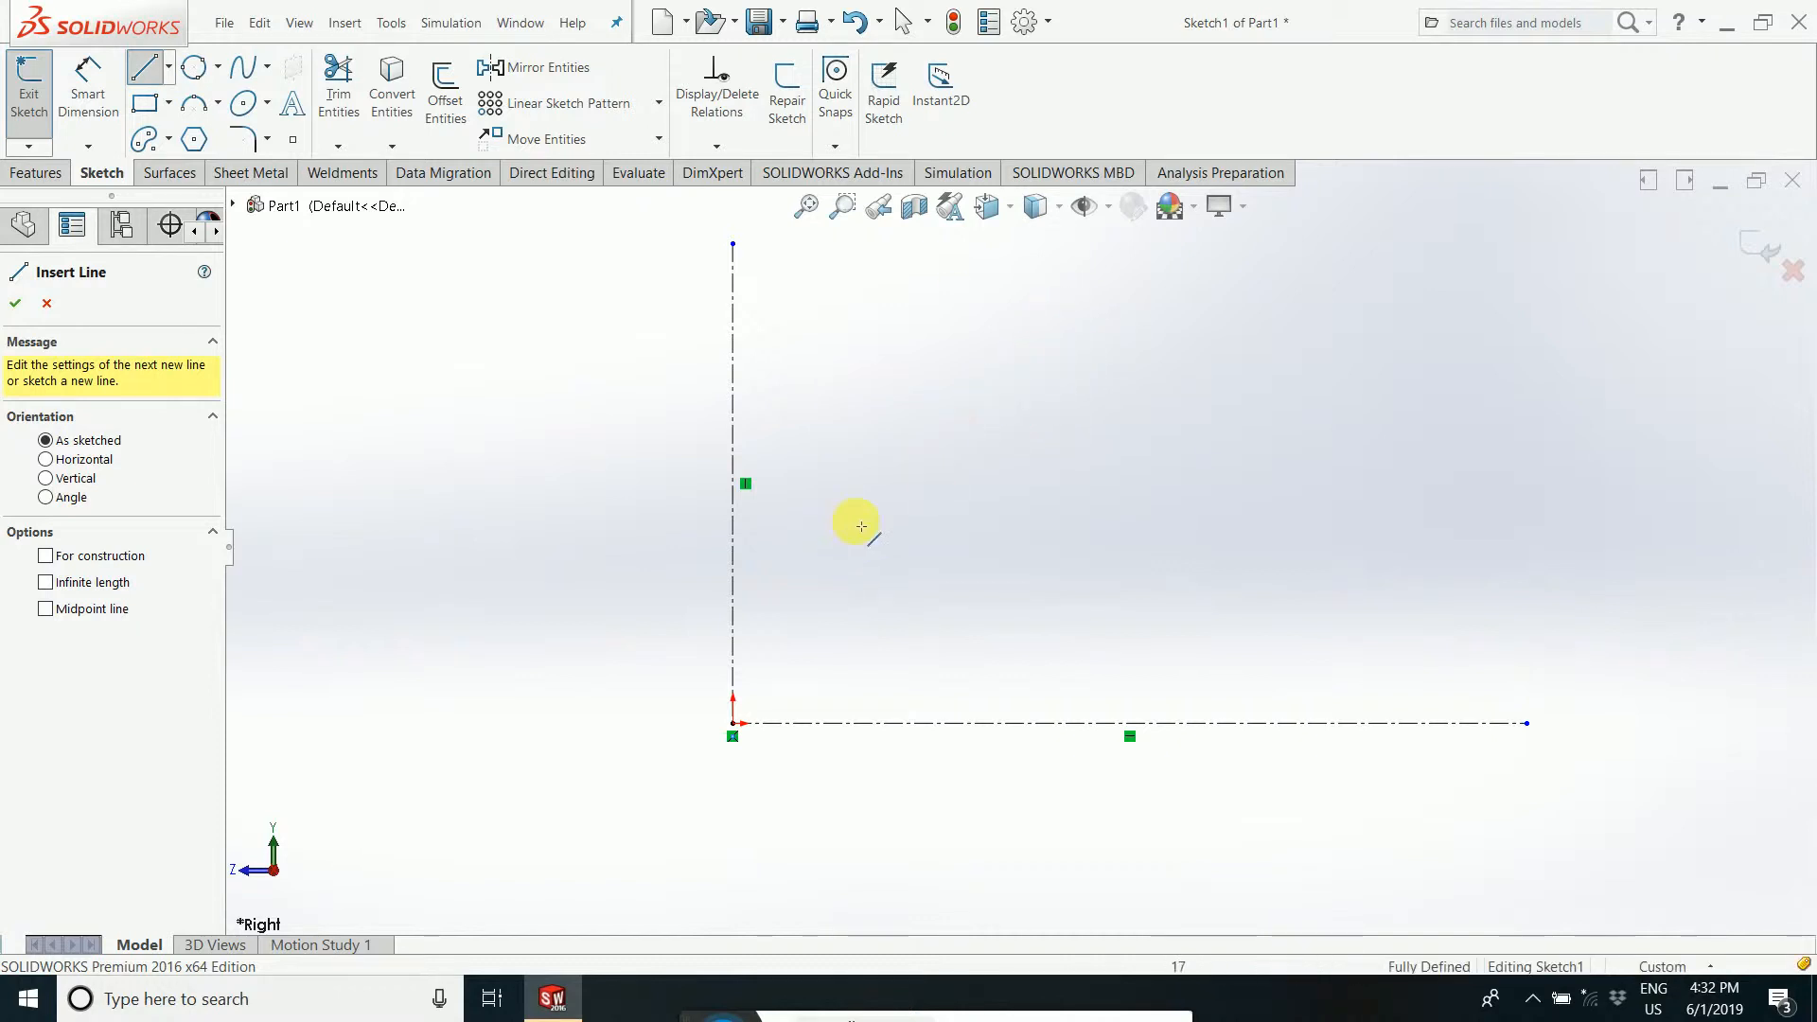
click(735, 725)
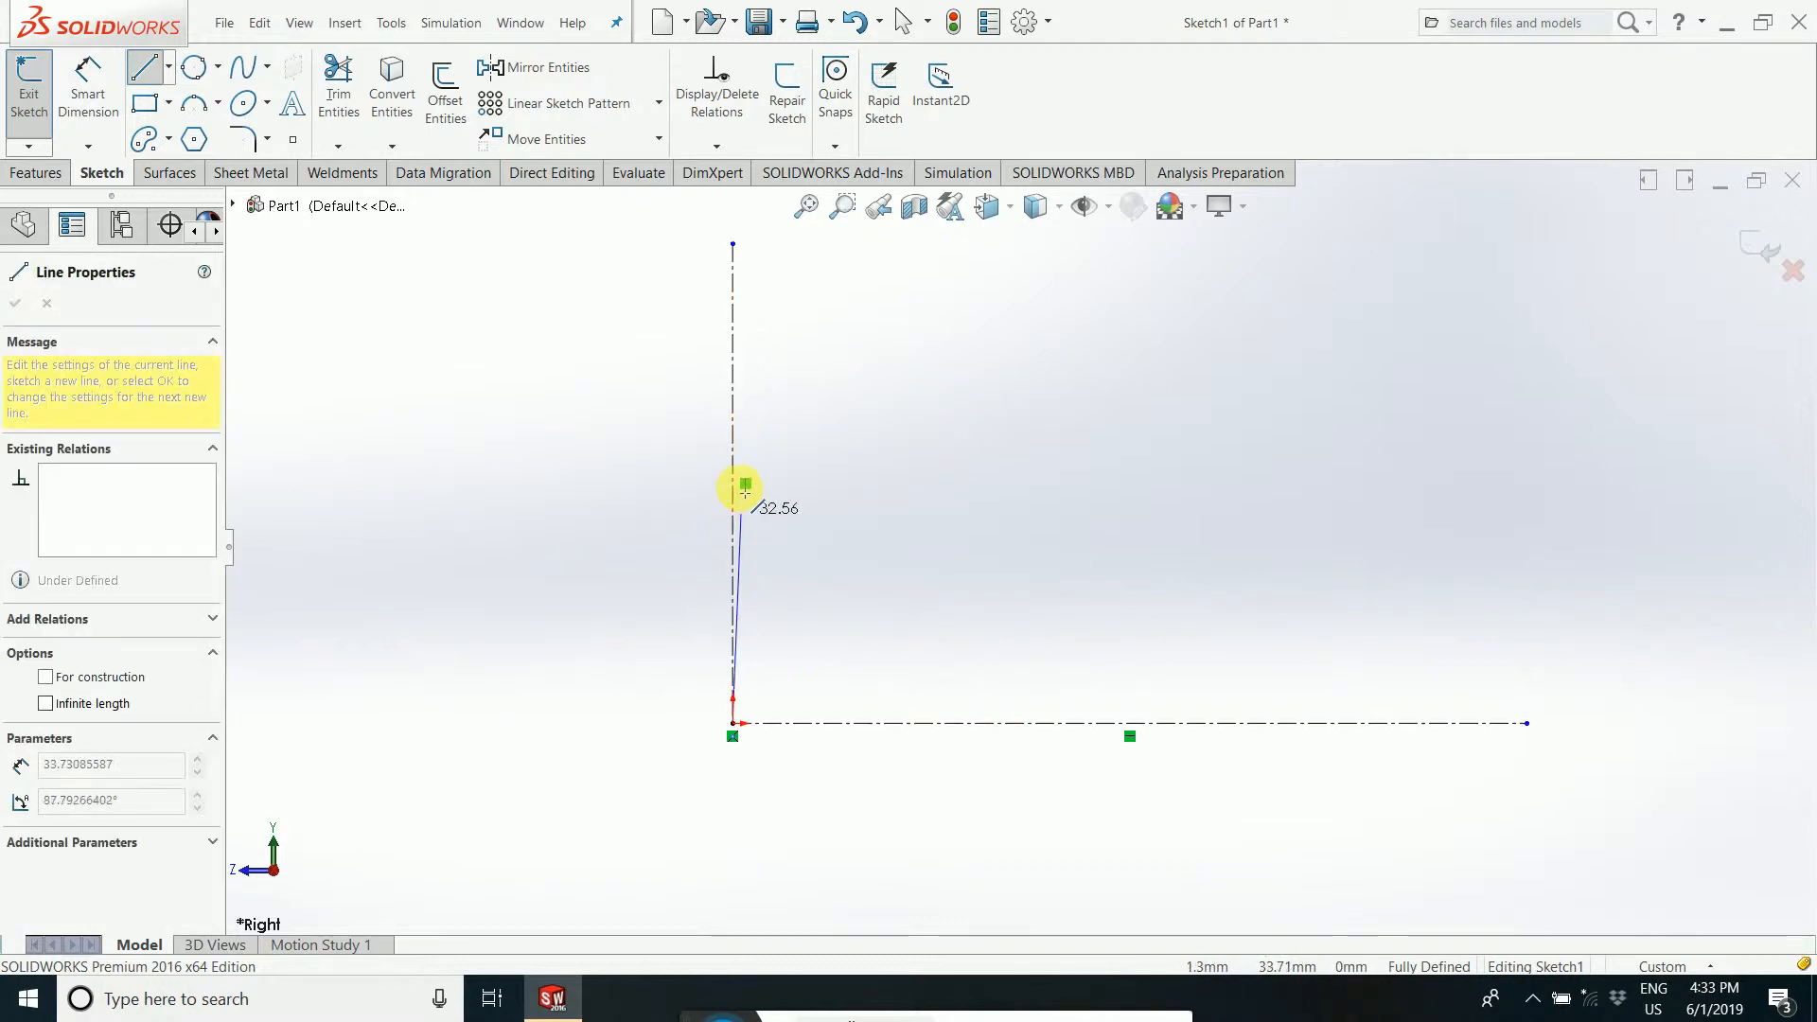
click(733, 438)
click(807, 437)
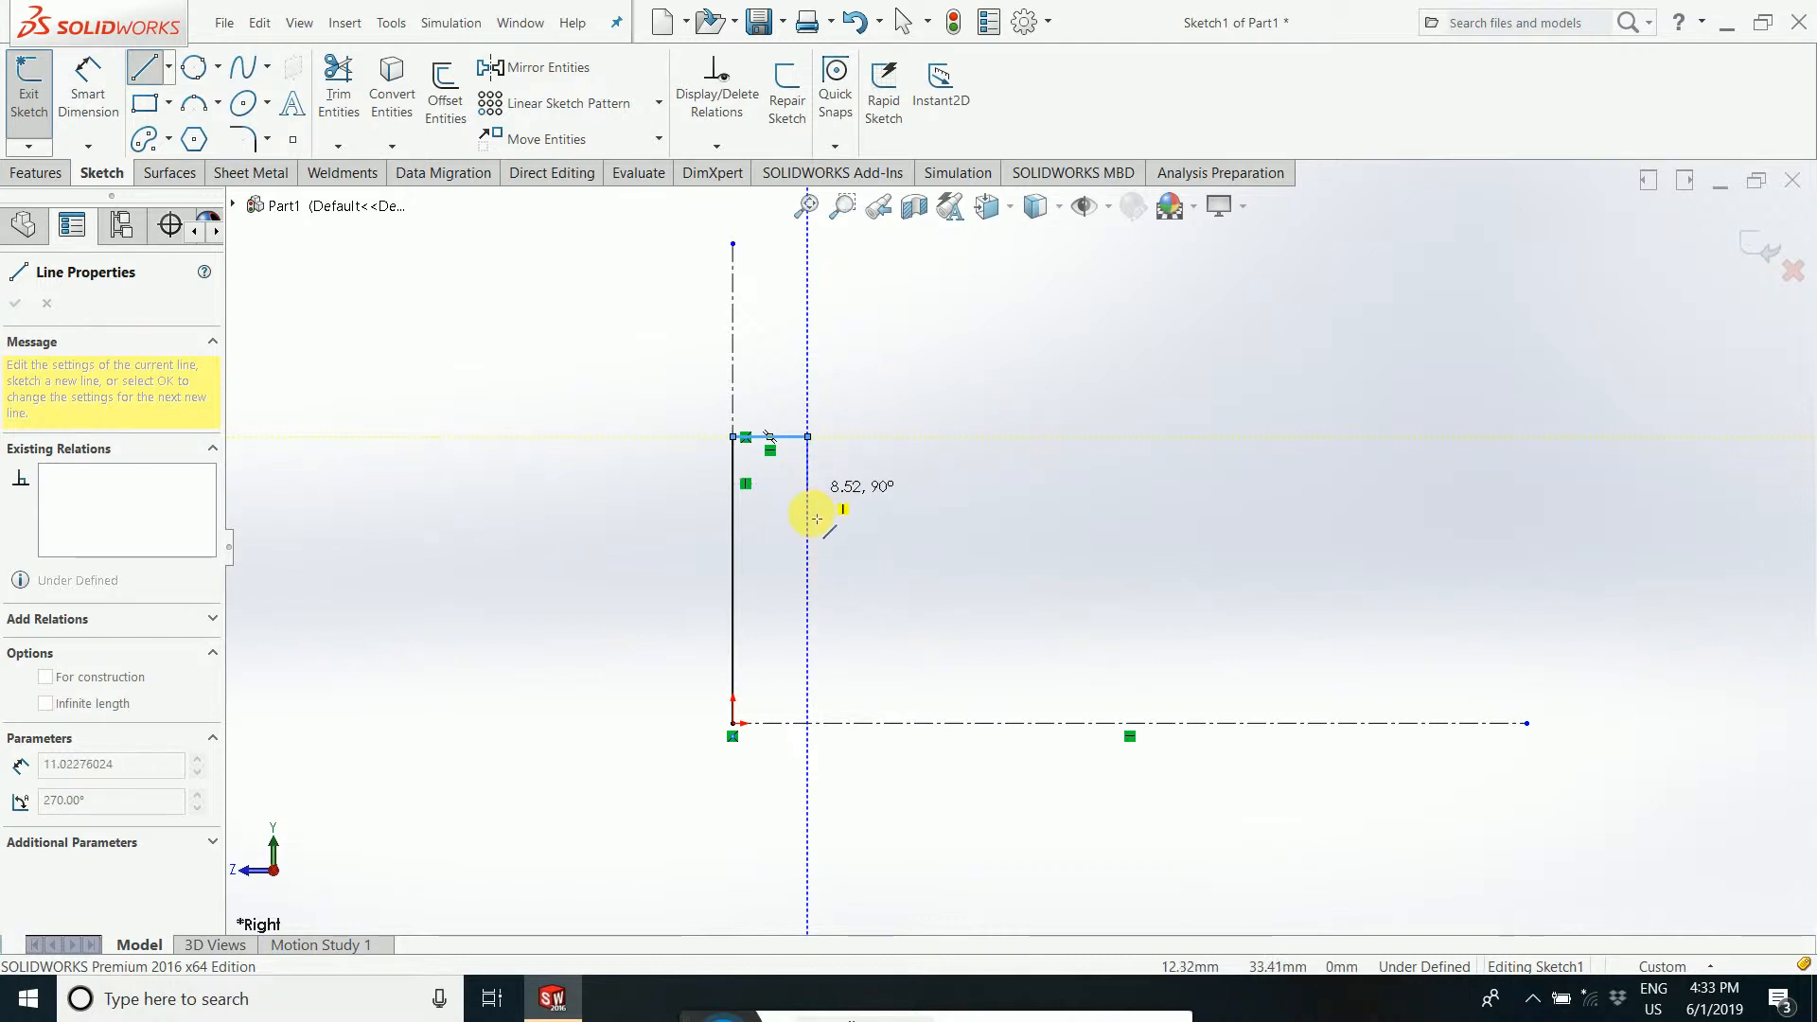
click(808, 639)
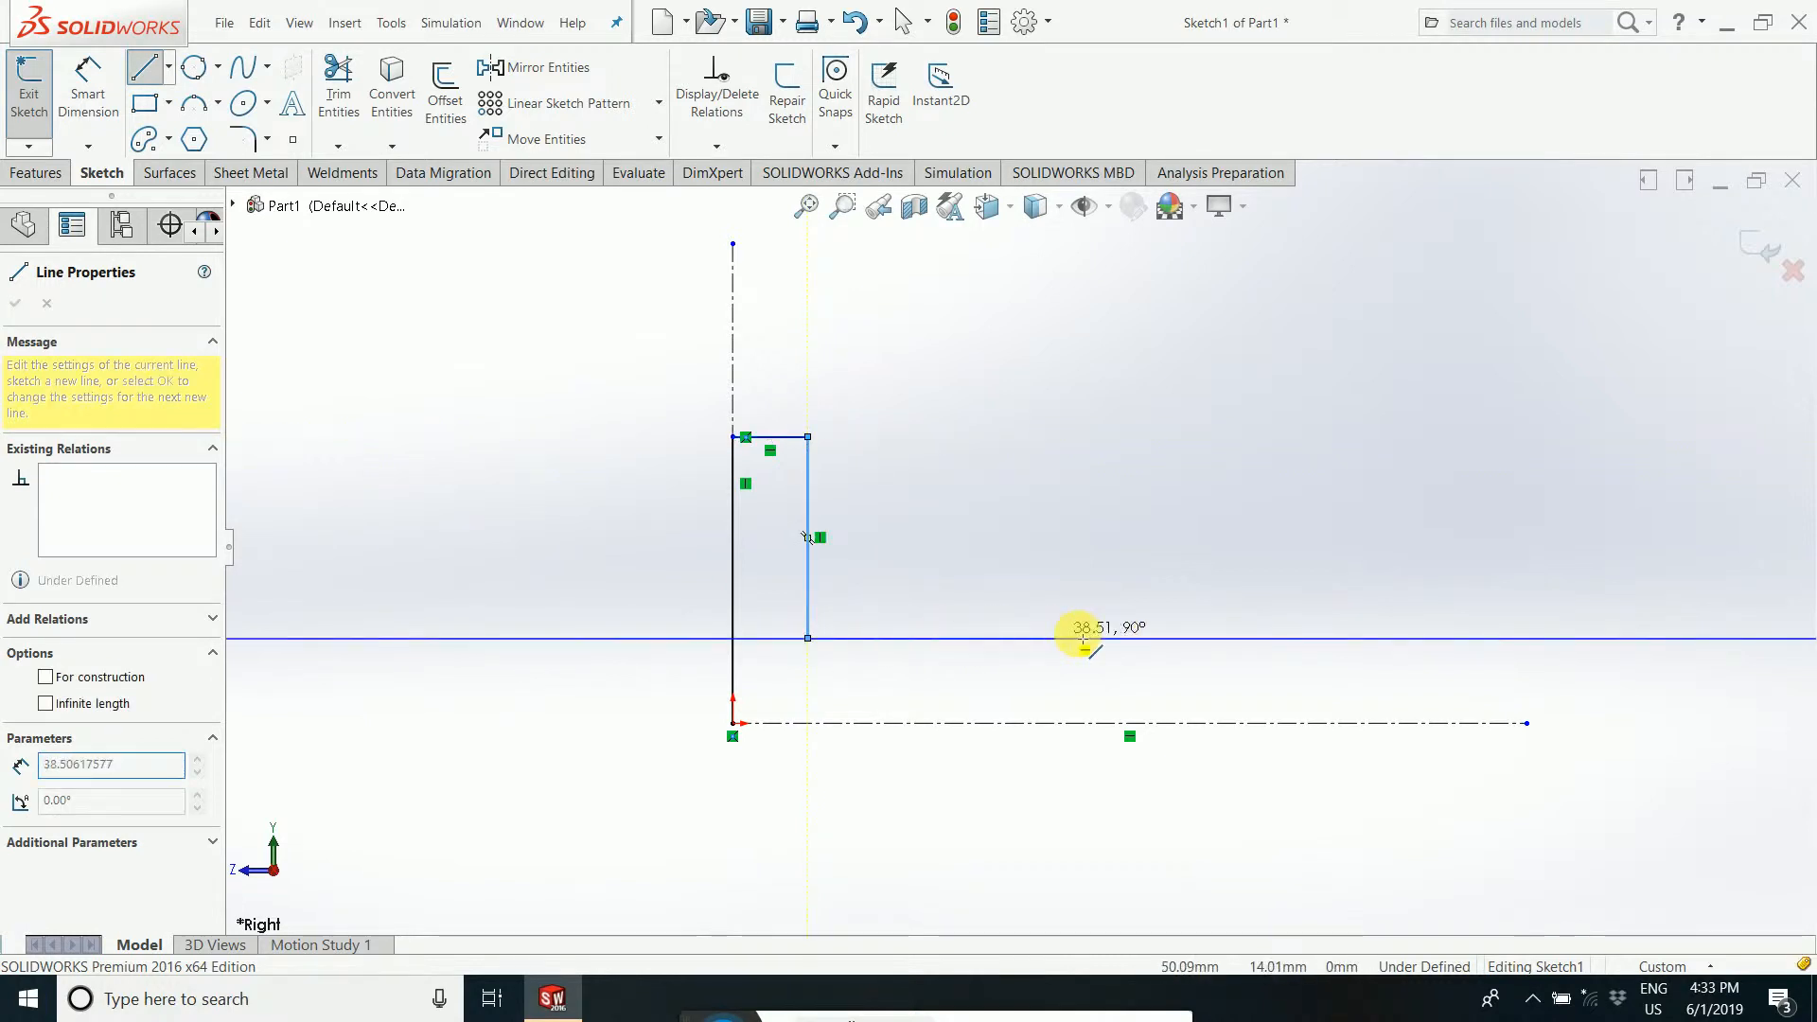
click(1197, 637)
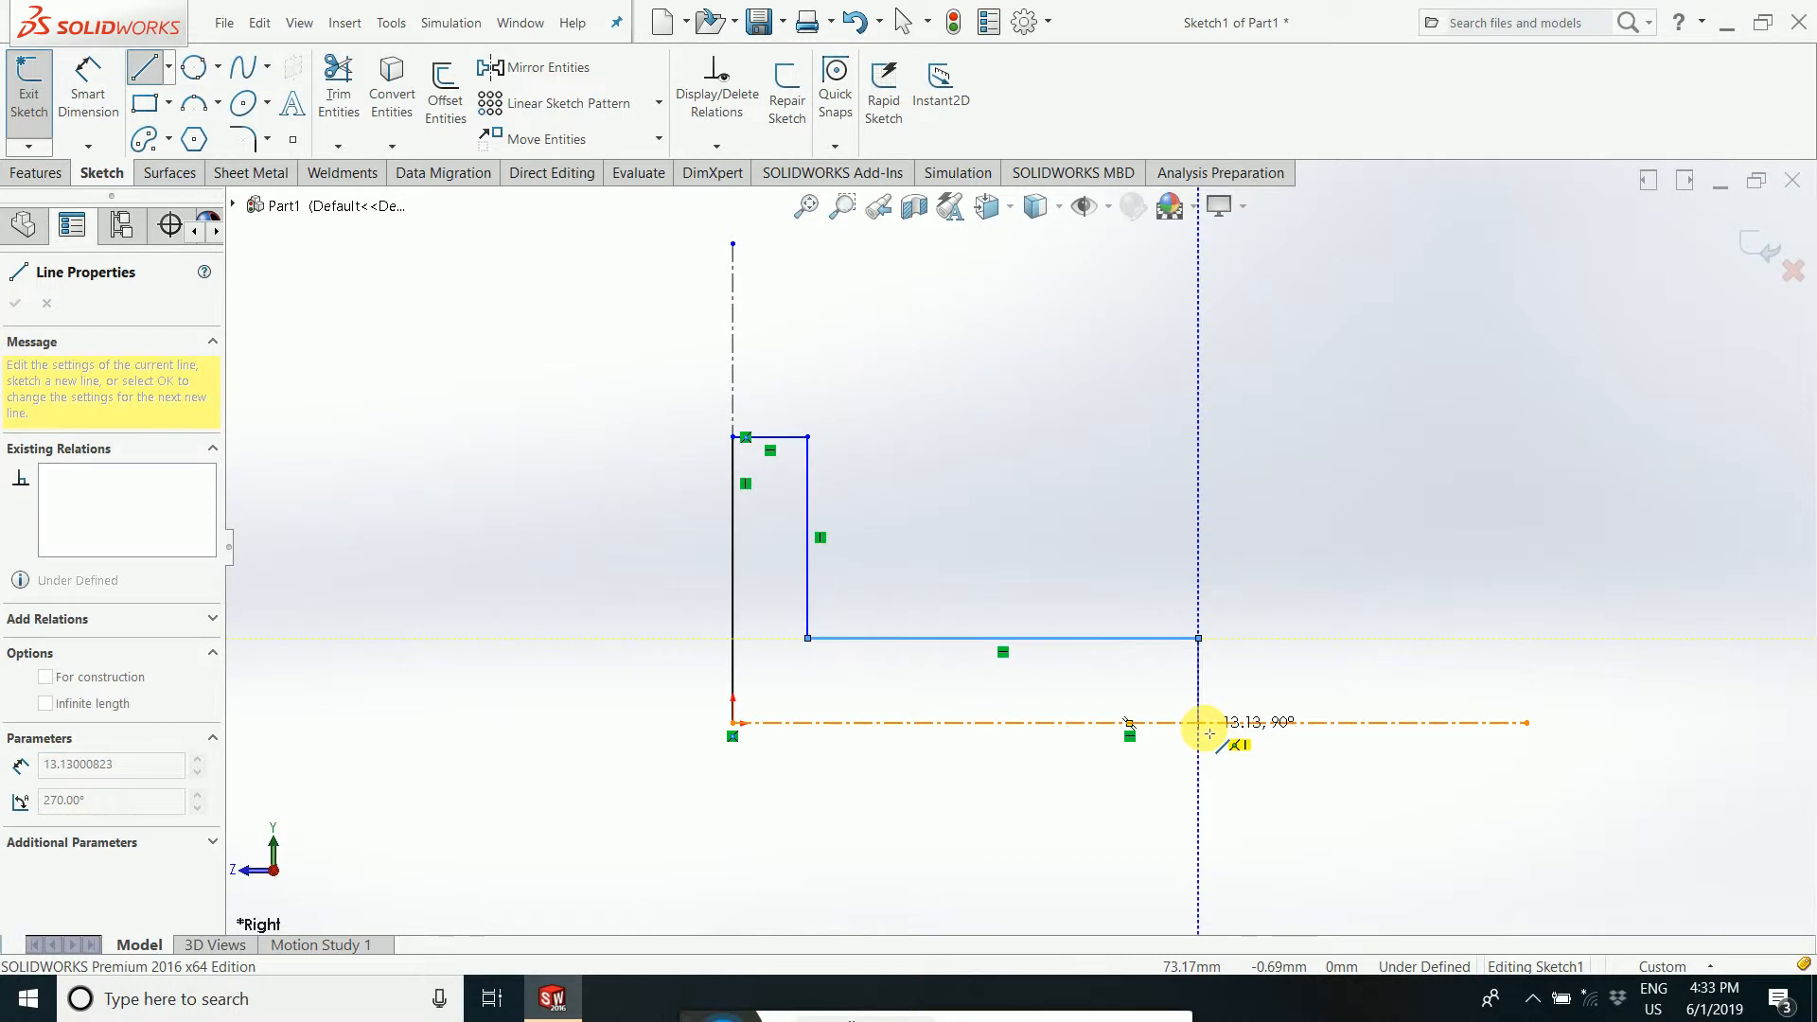
click(1208, 731)
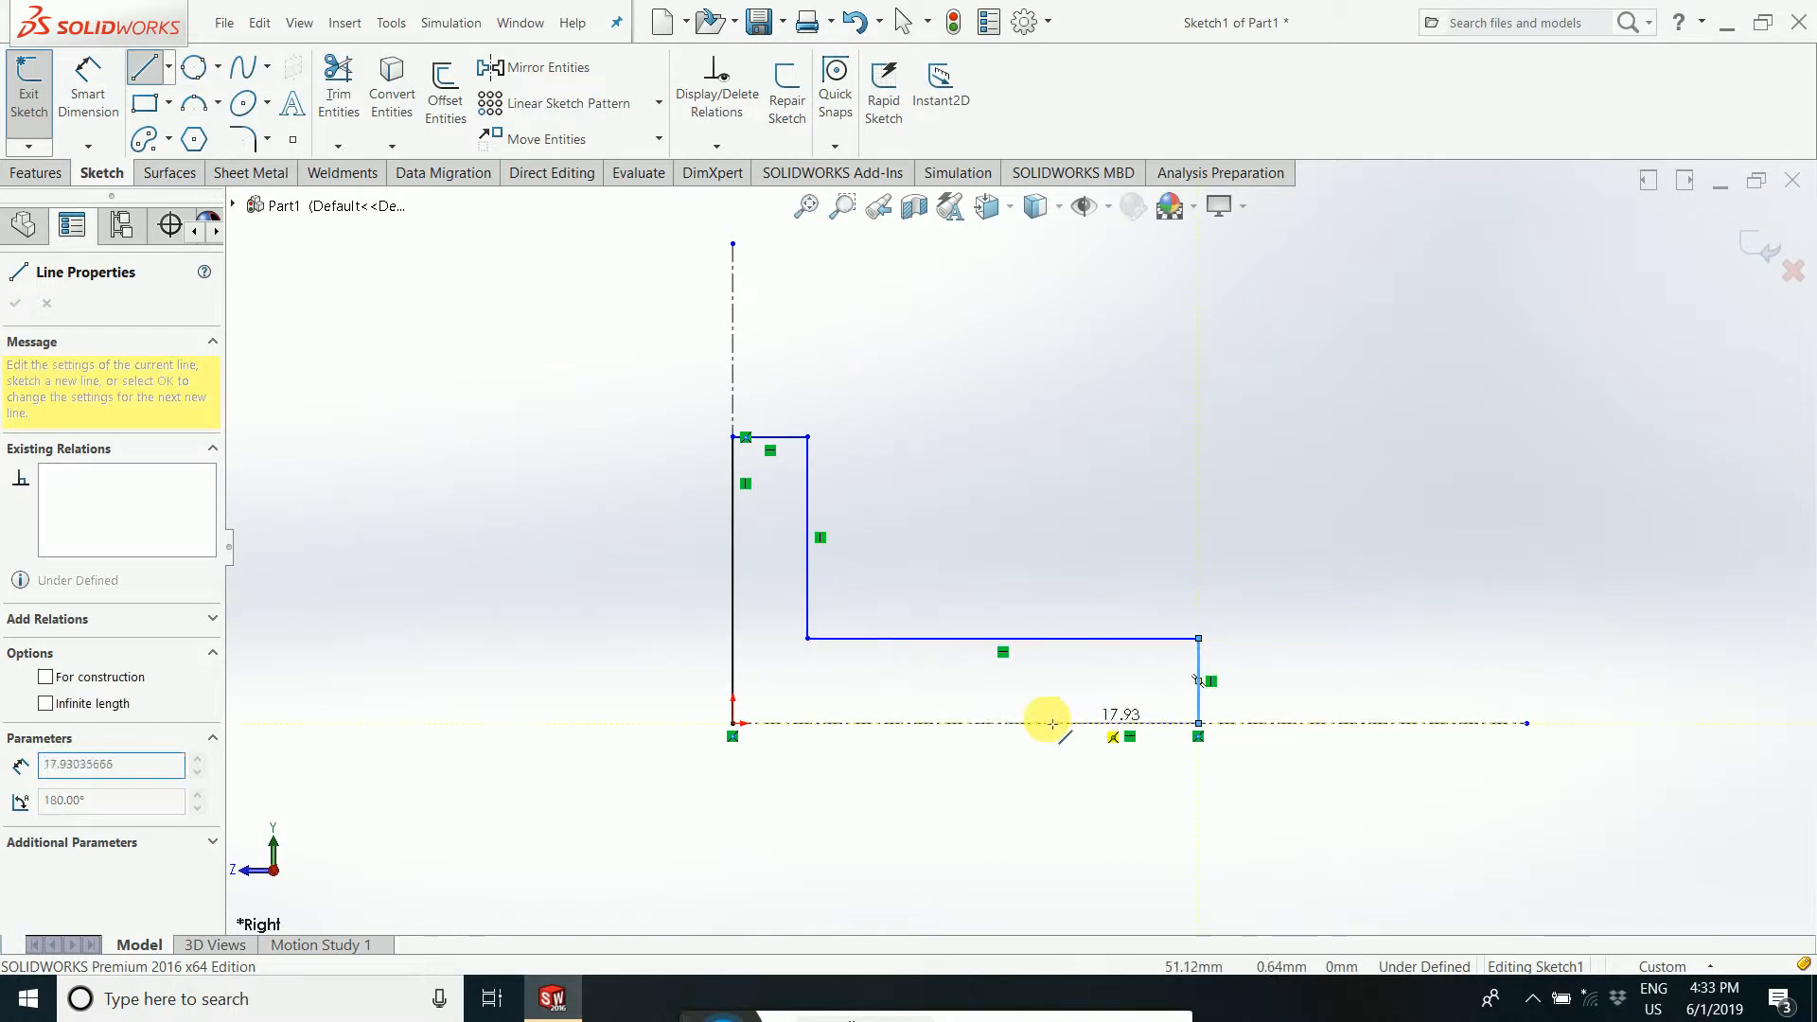
click(733, 723)
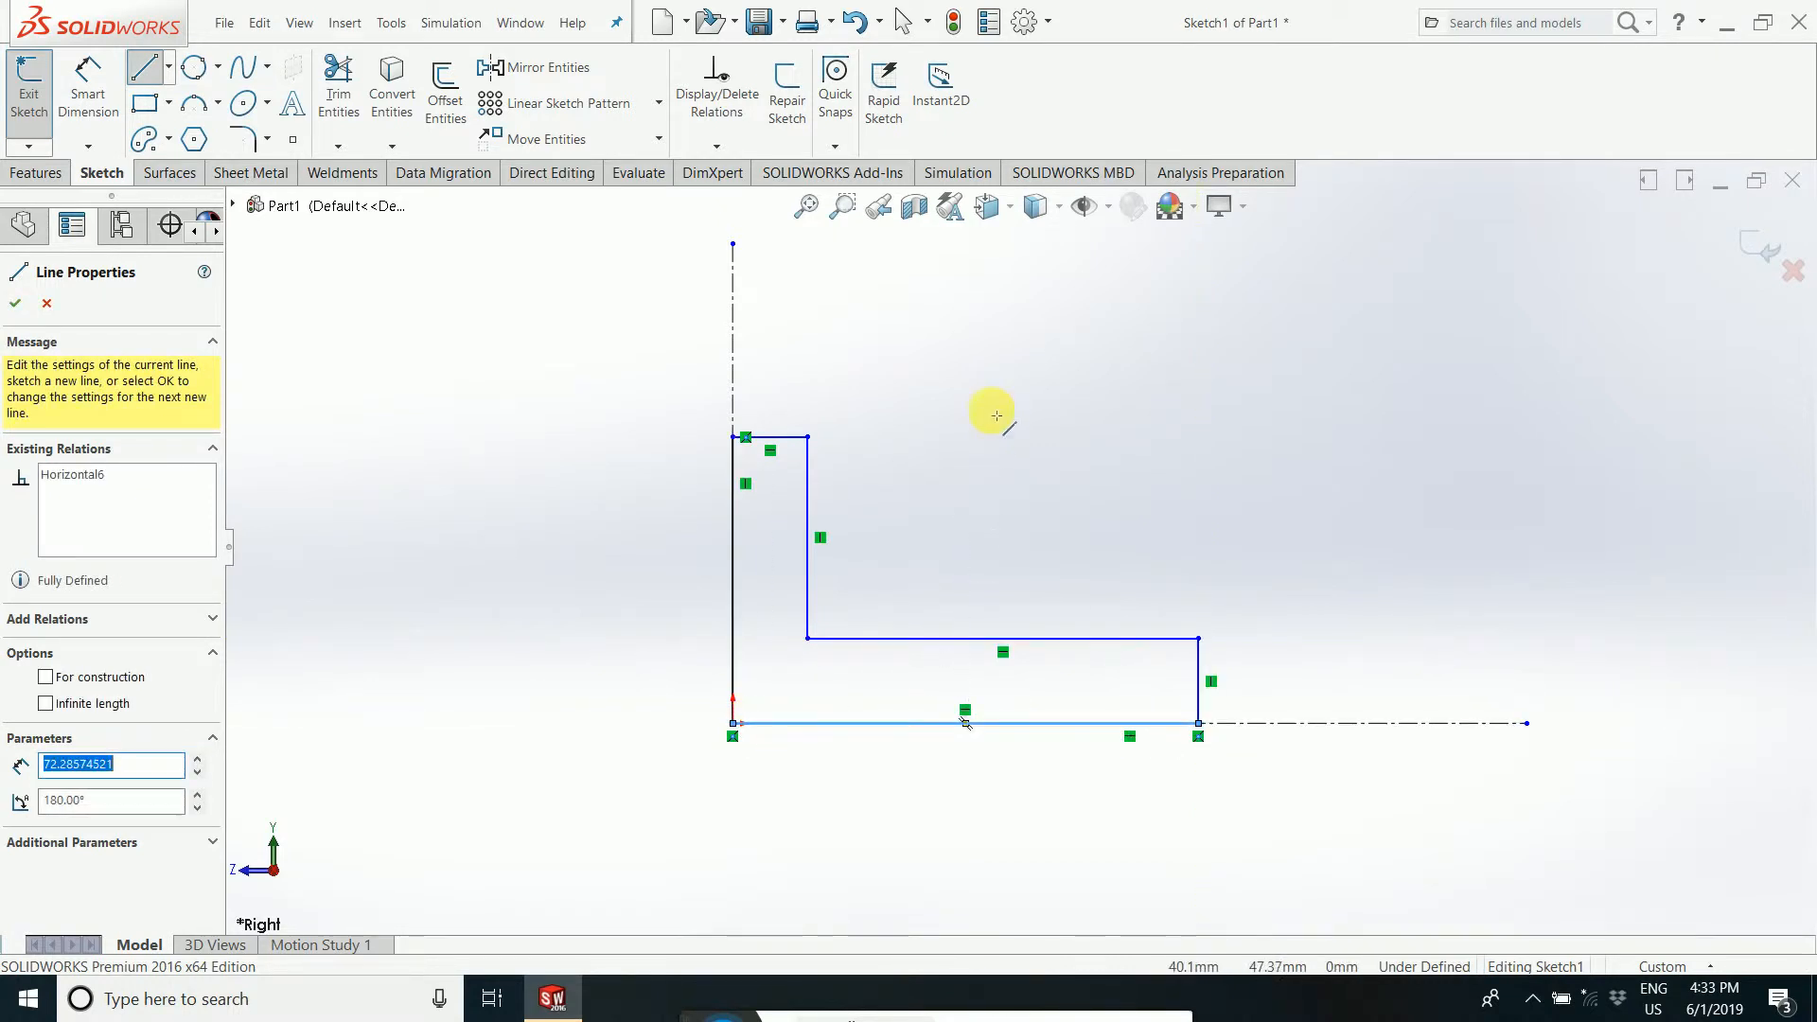
right_click(1022, 365)
click(1081, 382)
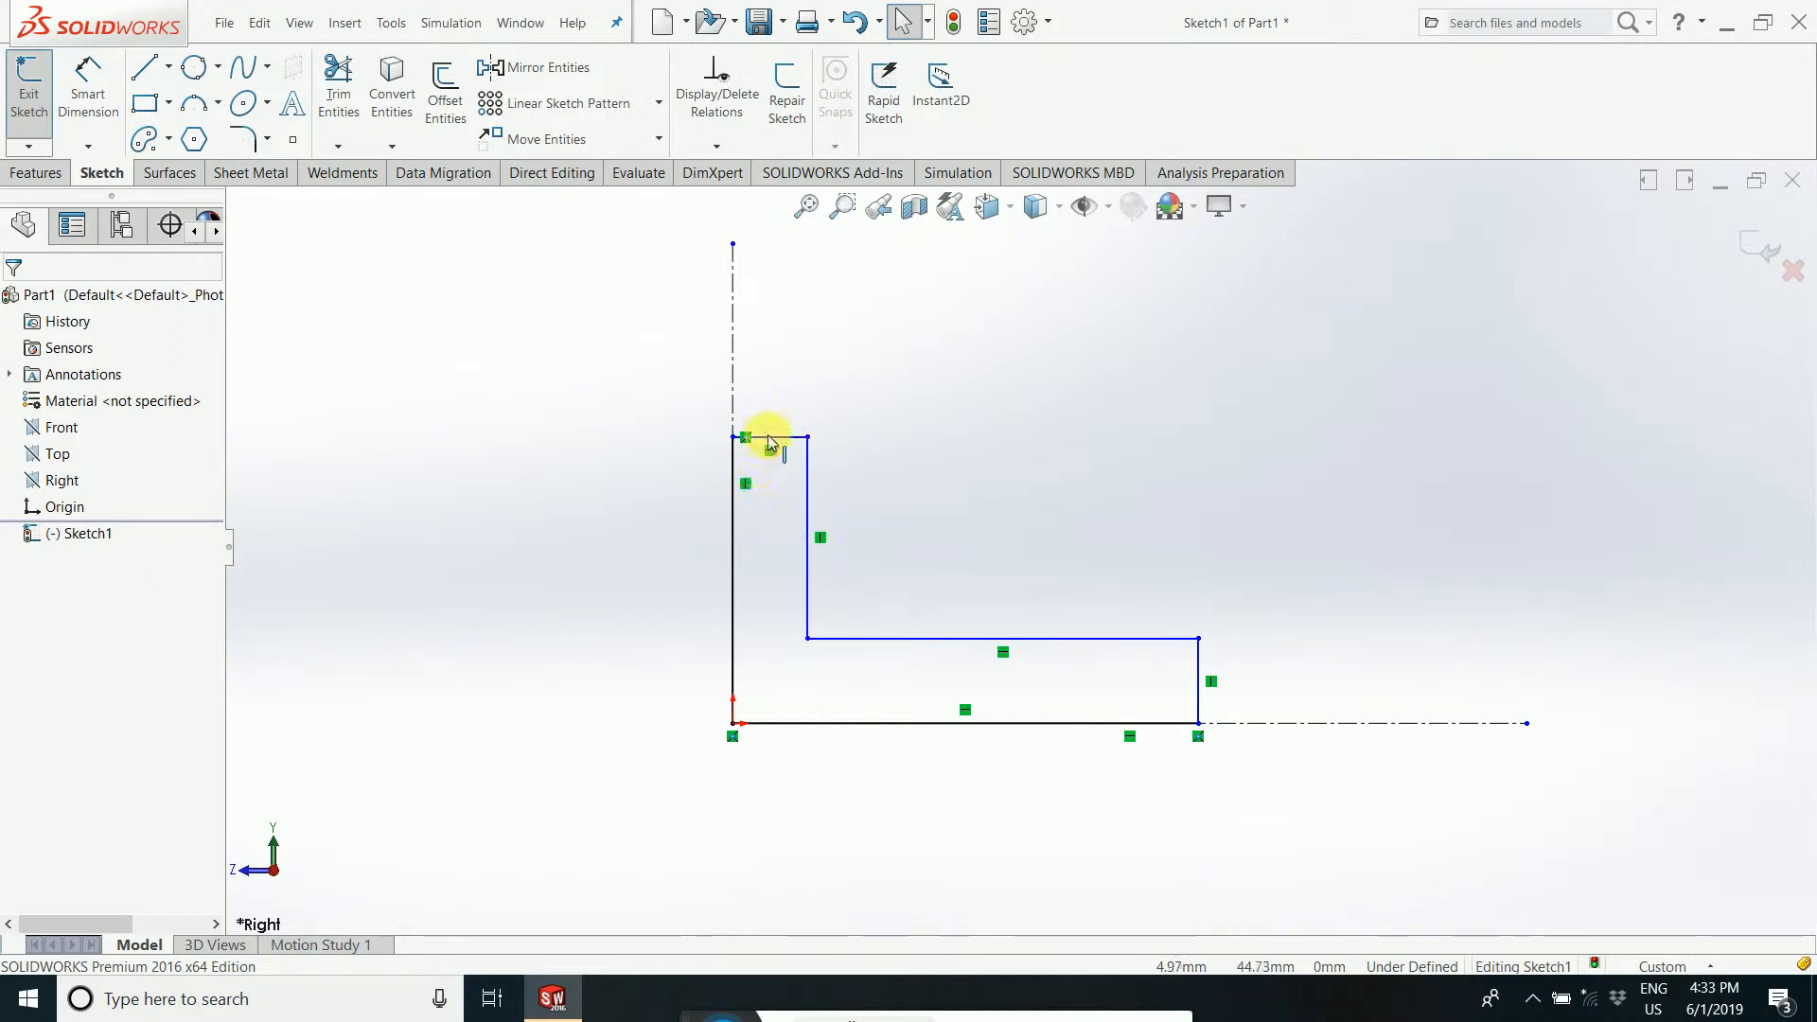
- Dimension the upright leg's short top edge and set its width to 20 mm
scroll(769, 441, down, 4)
scroll(1079, 619, up, 5)
scroll(1357, 736, down, 2)
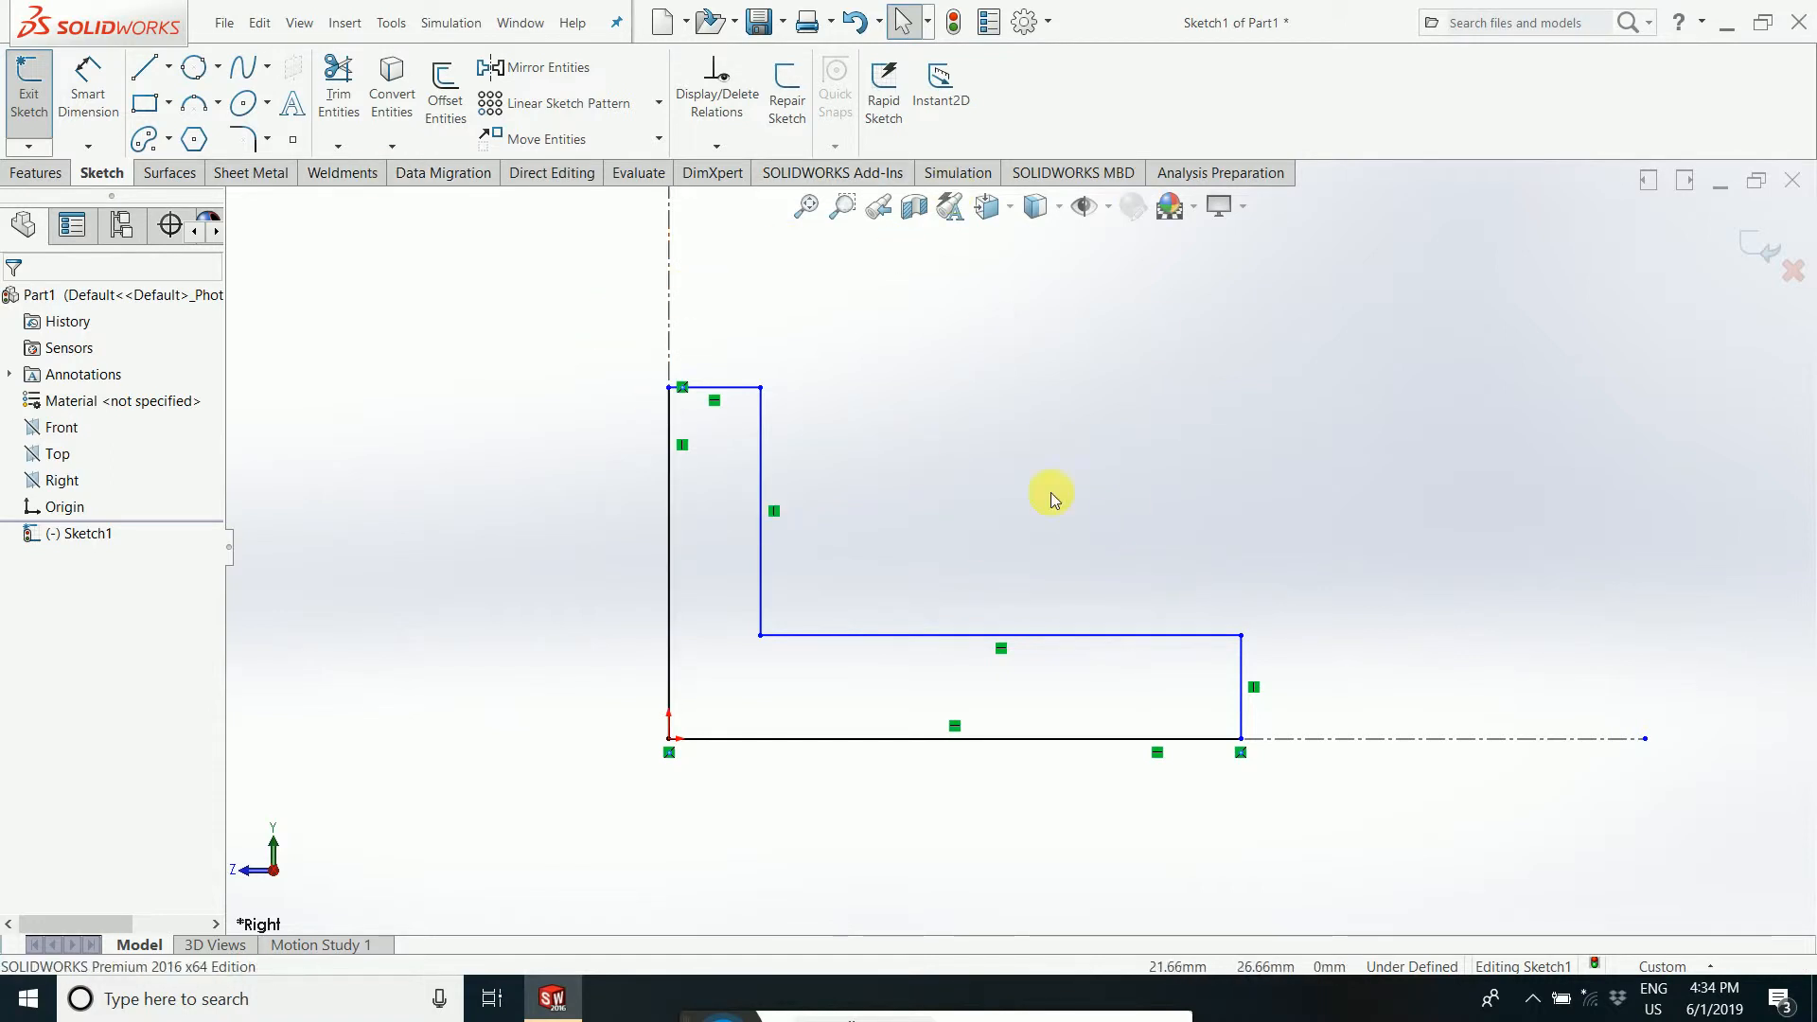
click(87, 102)
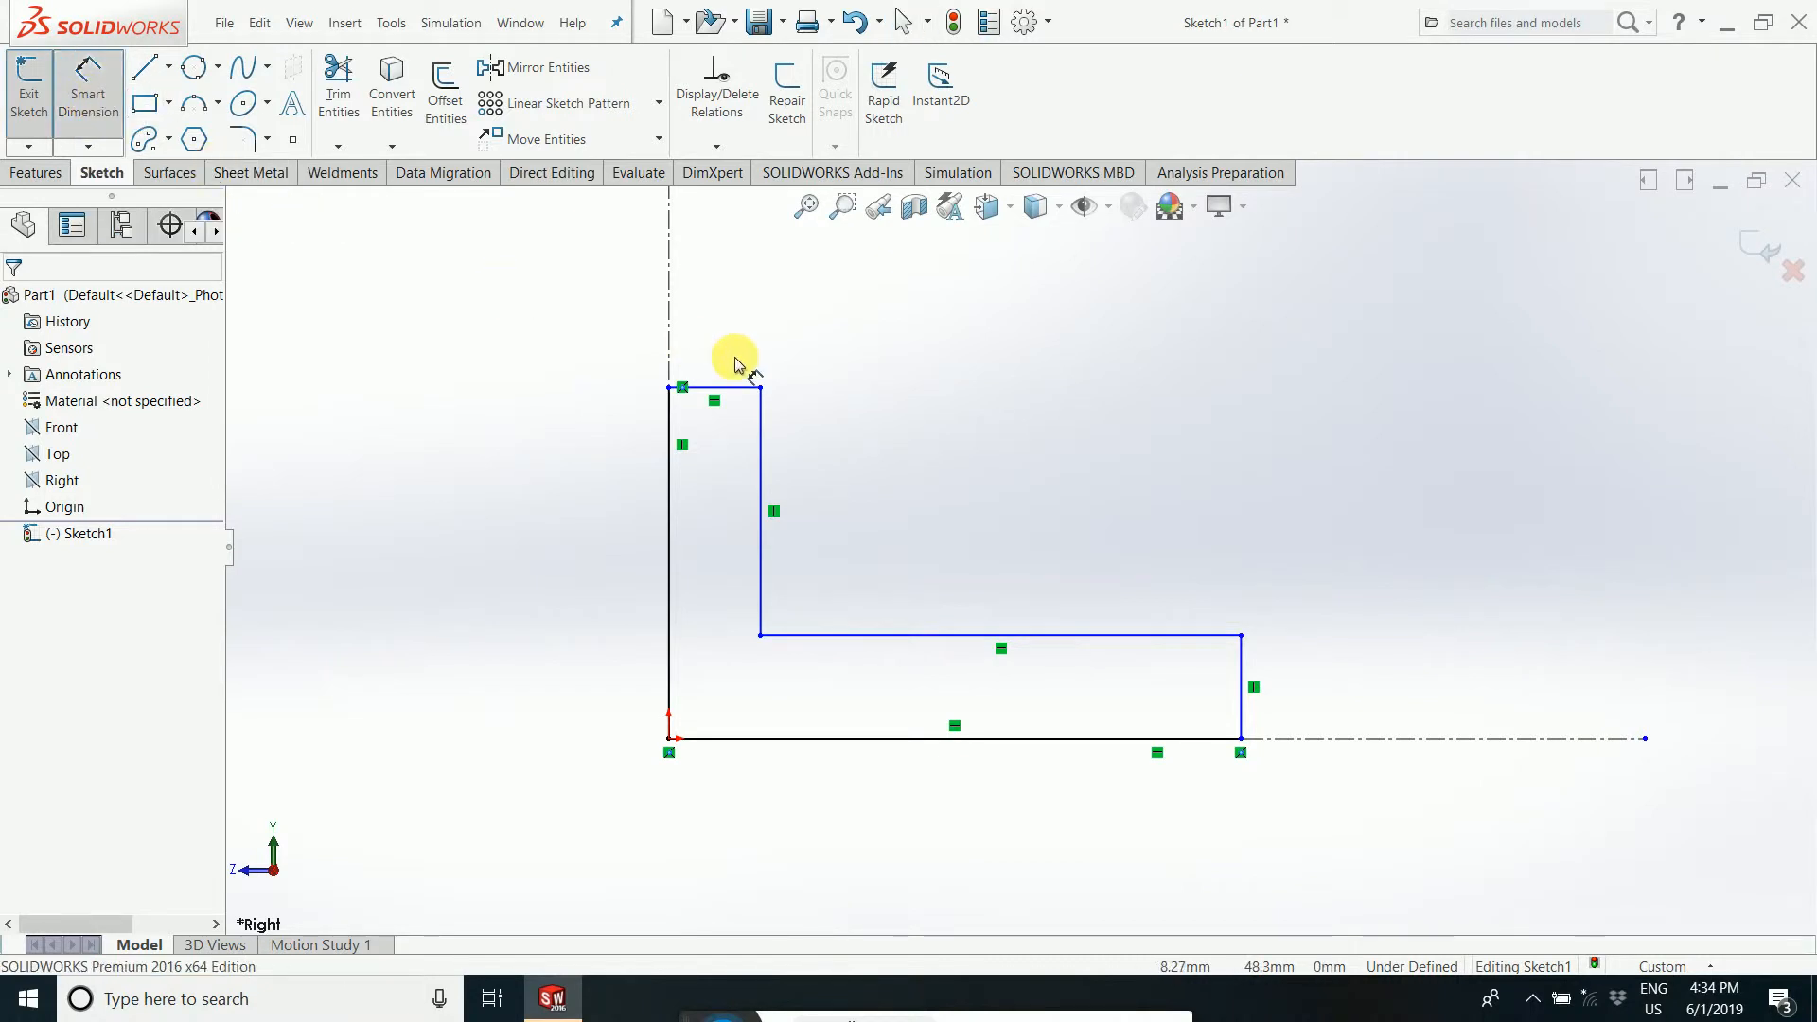
click(727, 387)
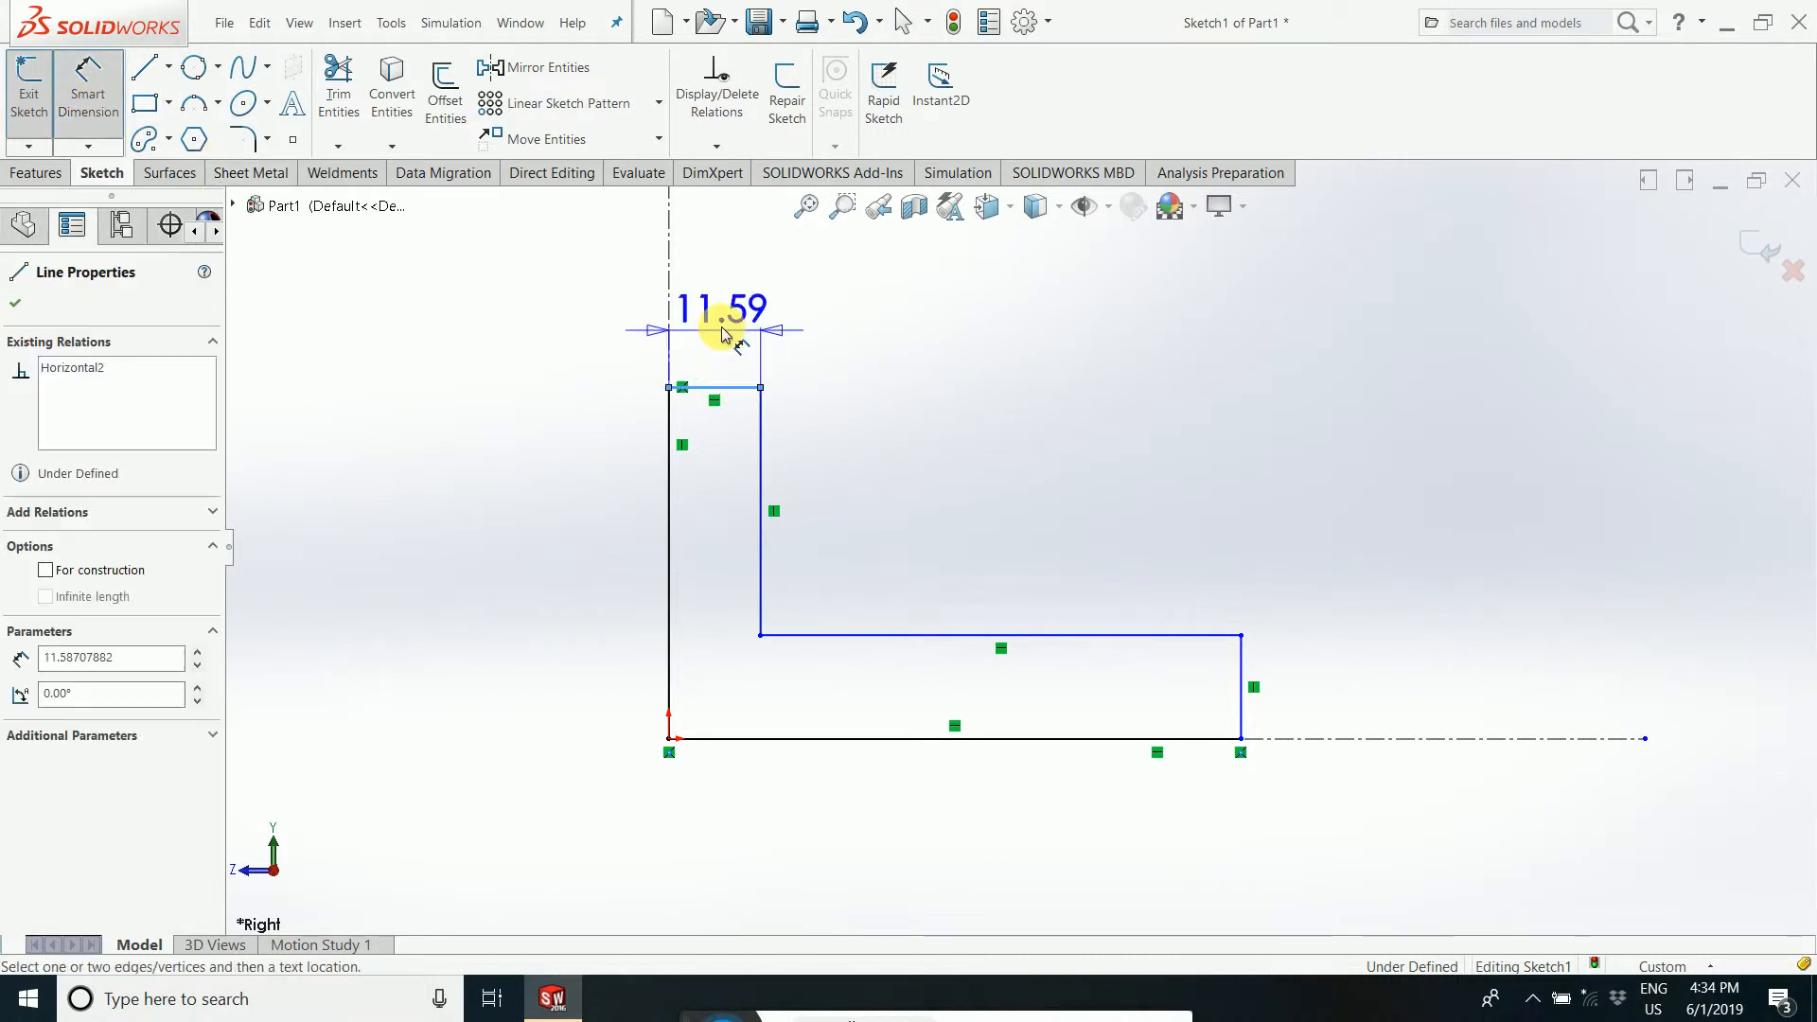
click(721, 331)
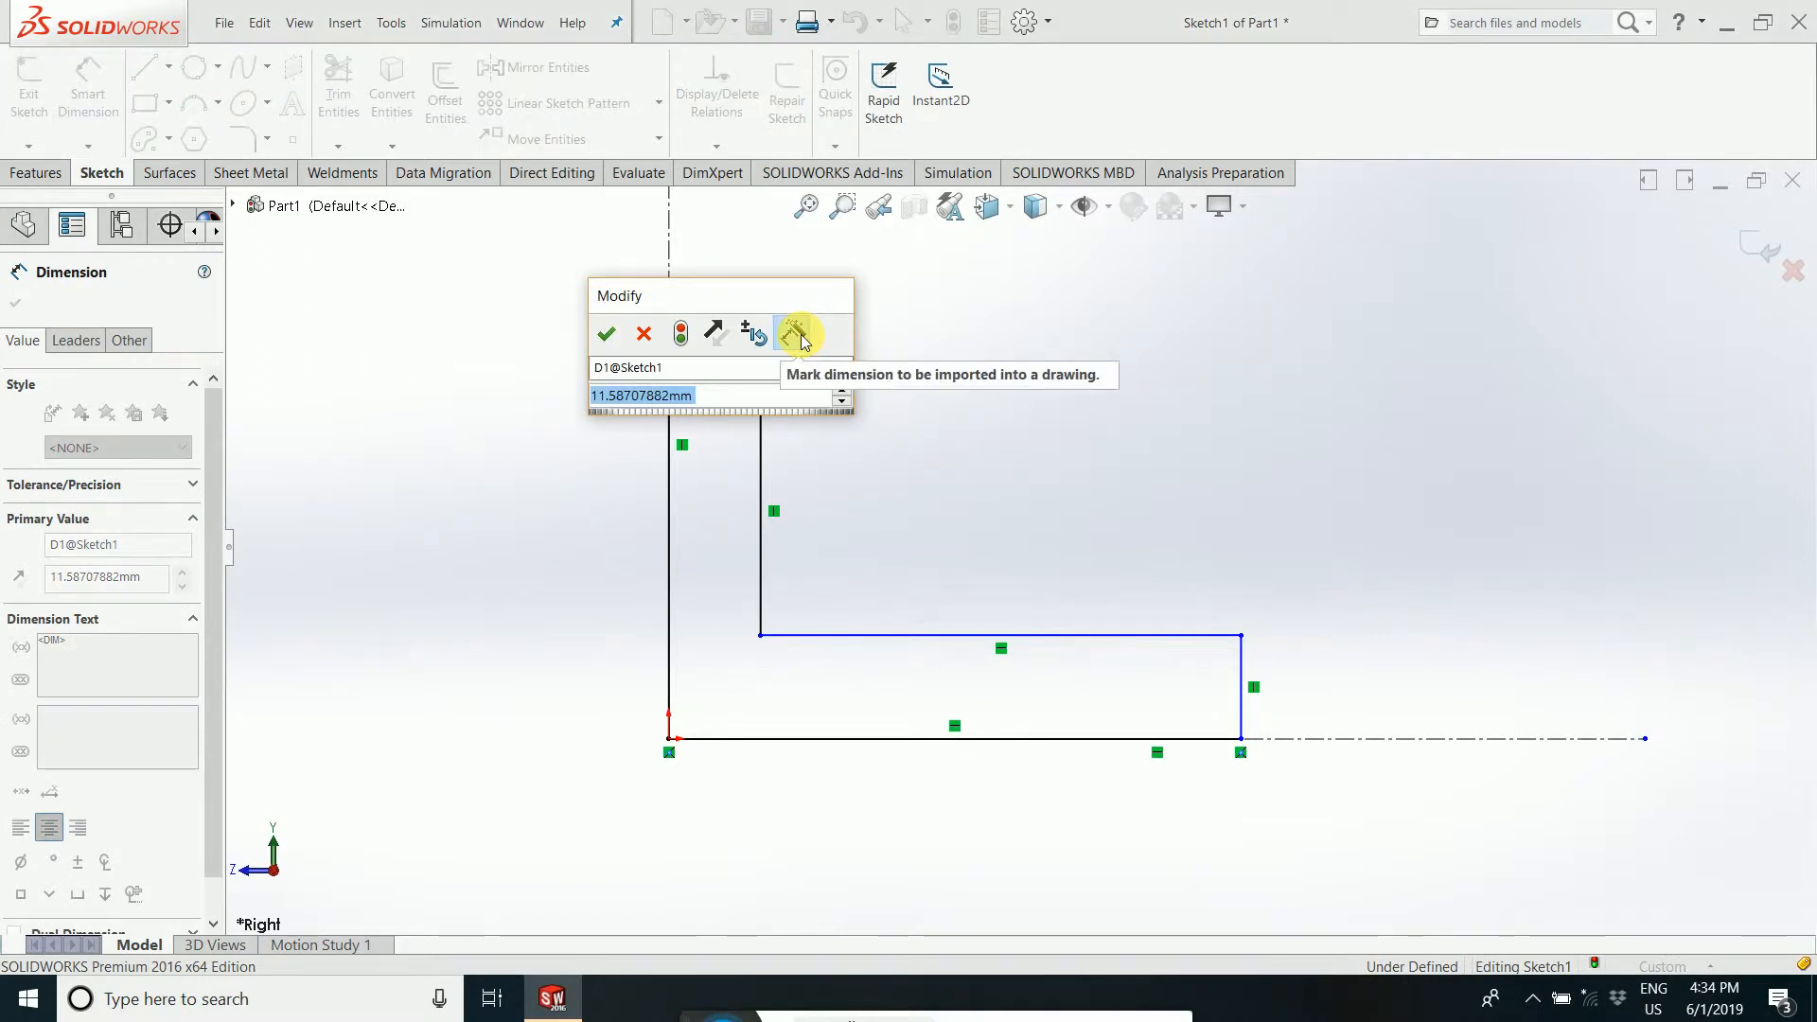
text(20)
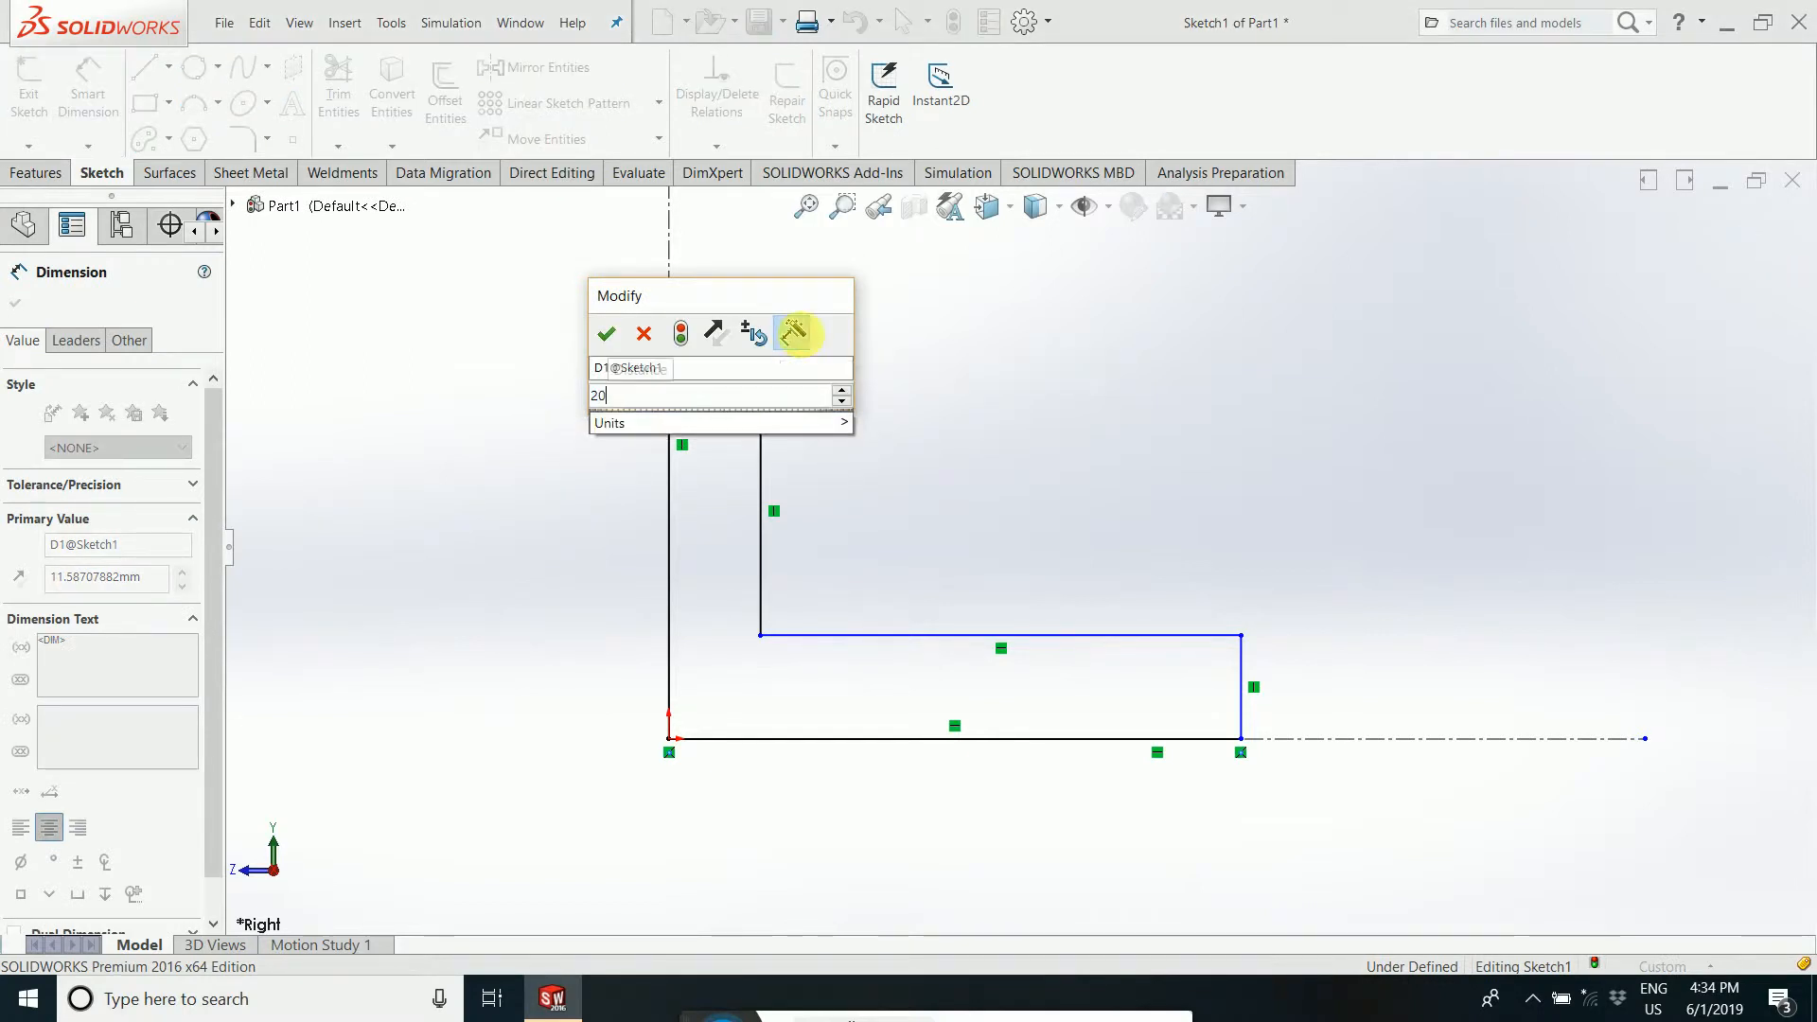
key(Return)
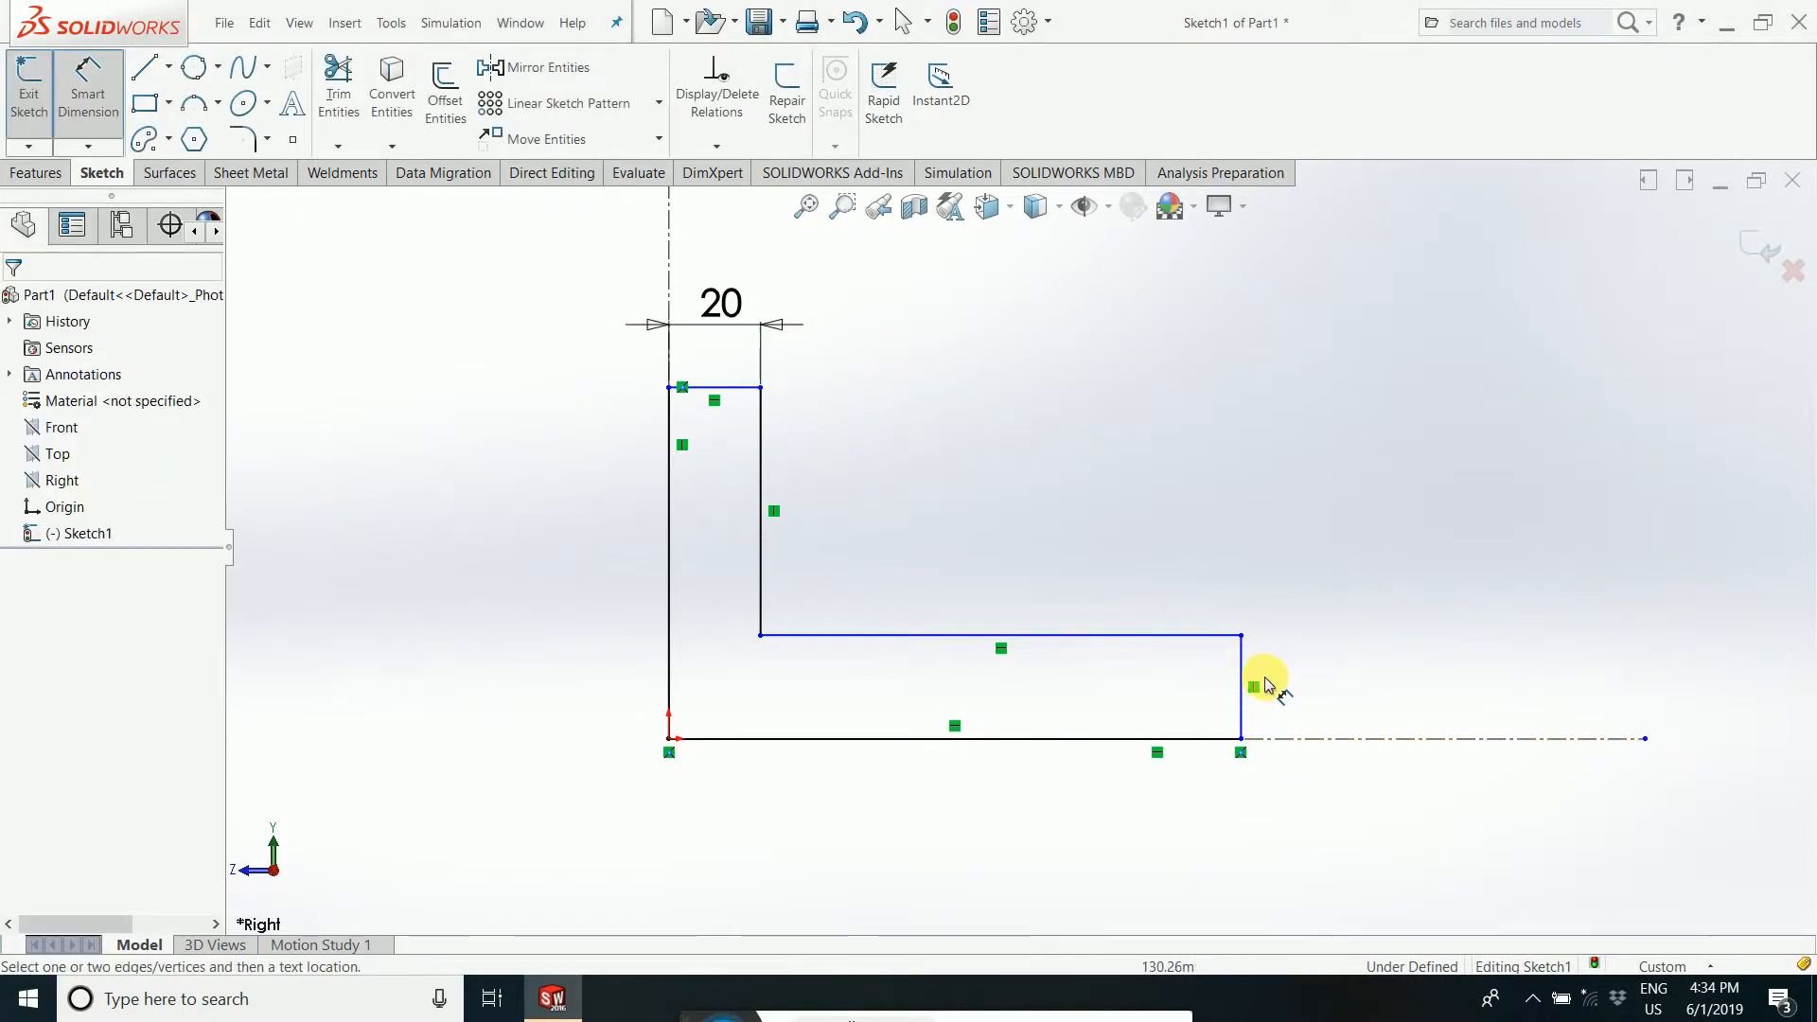
- Dimension the short vertical end edge of the base leg and set its thickness to 20 mm
click(1241, 662)
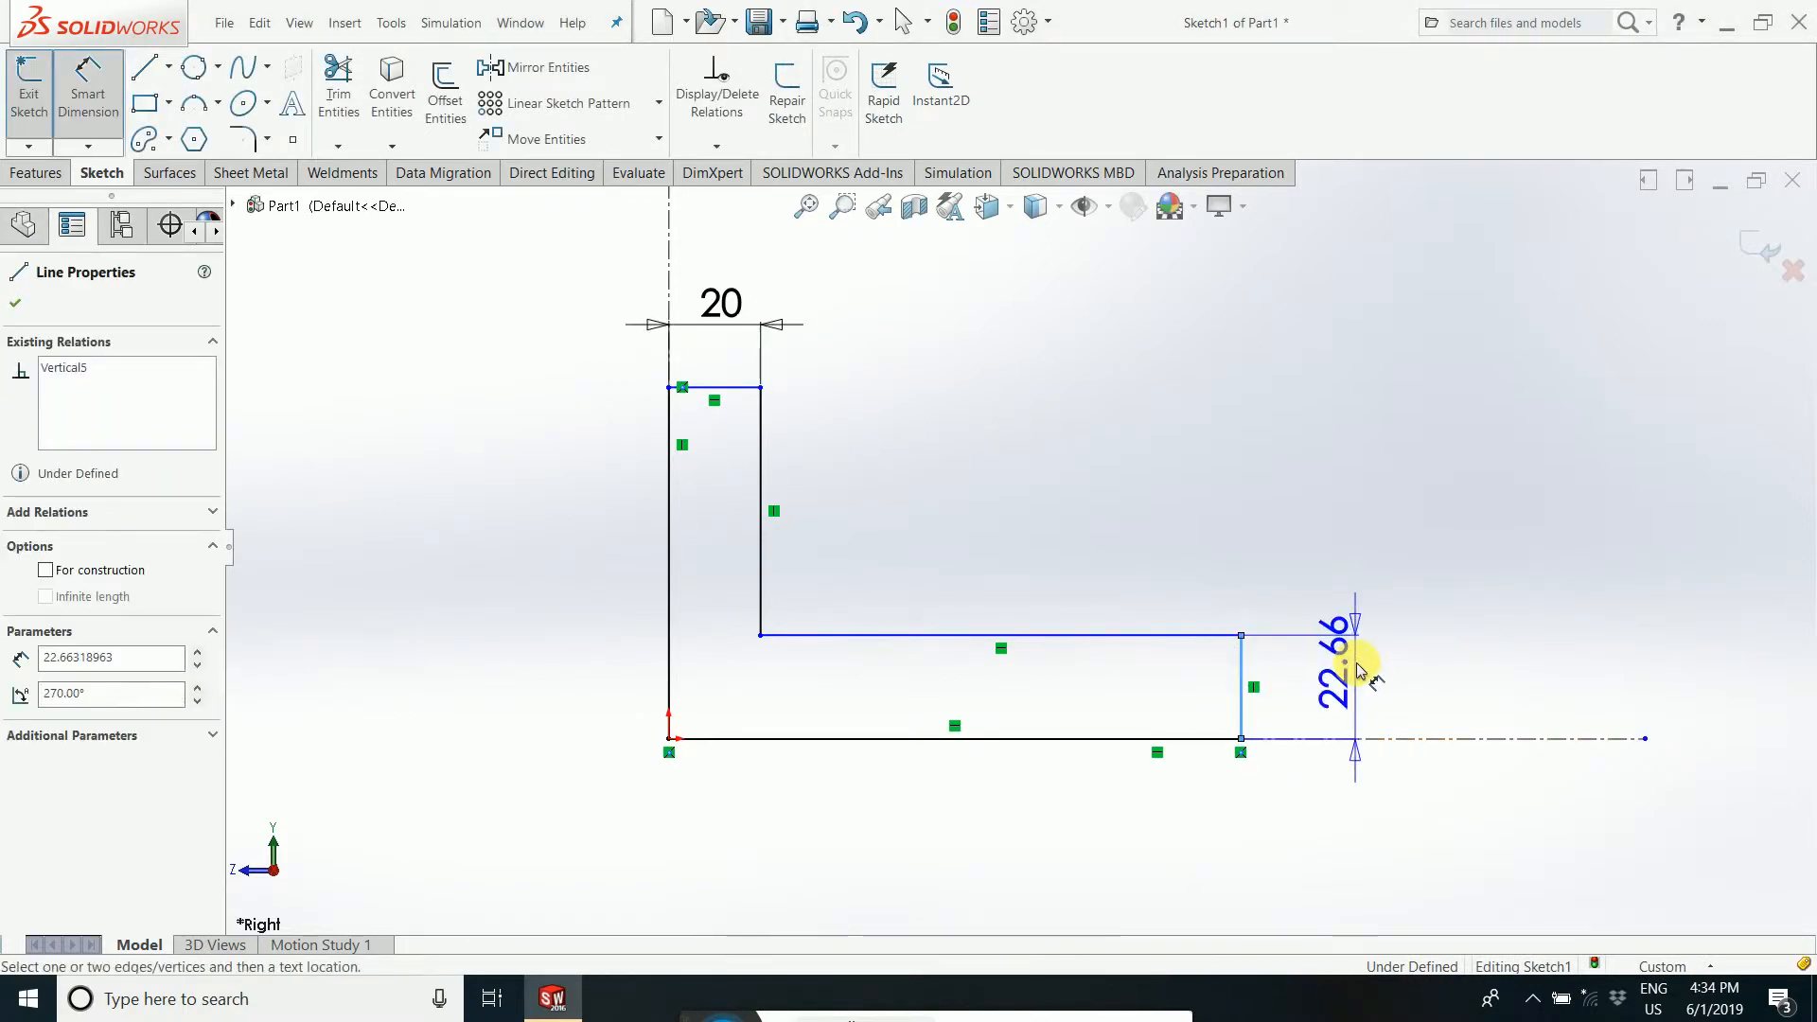
click(1368, 689)
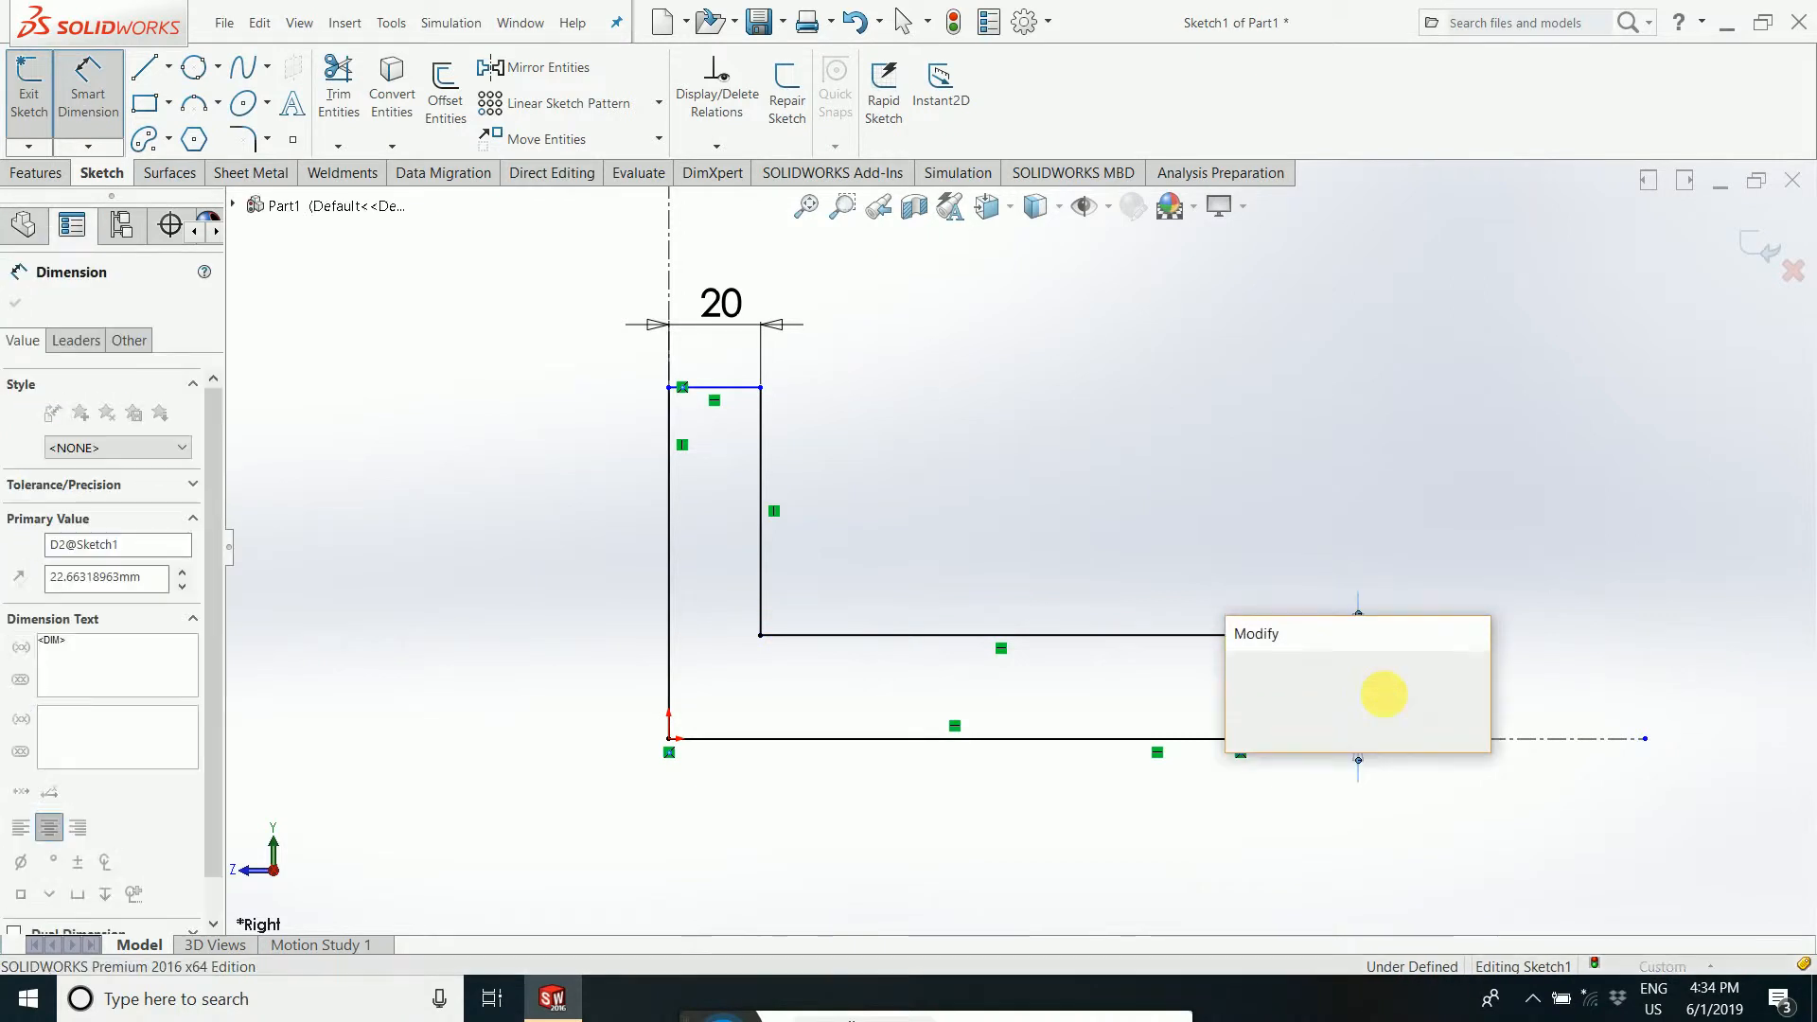
text(20)
key(Return)
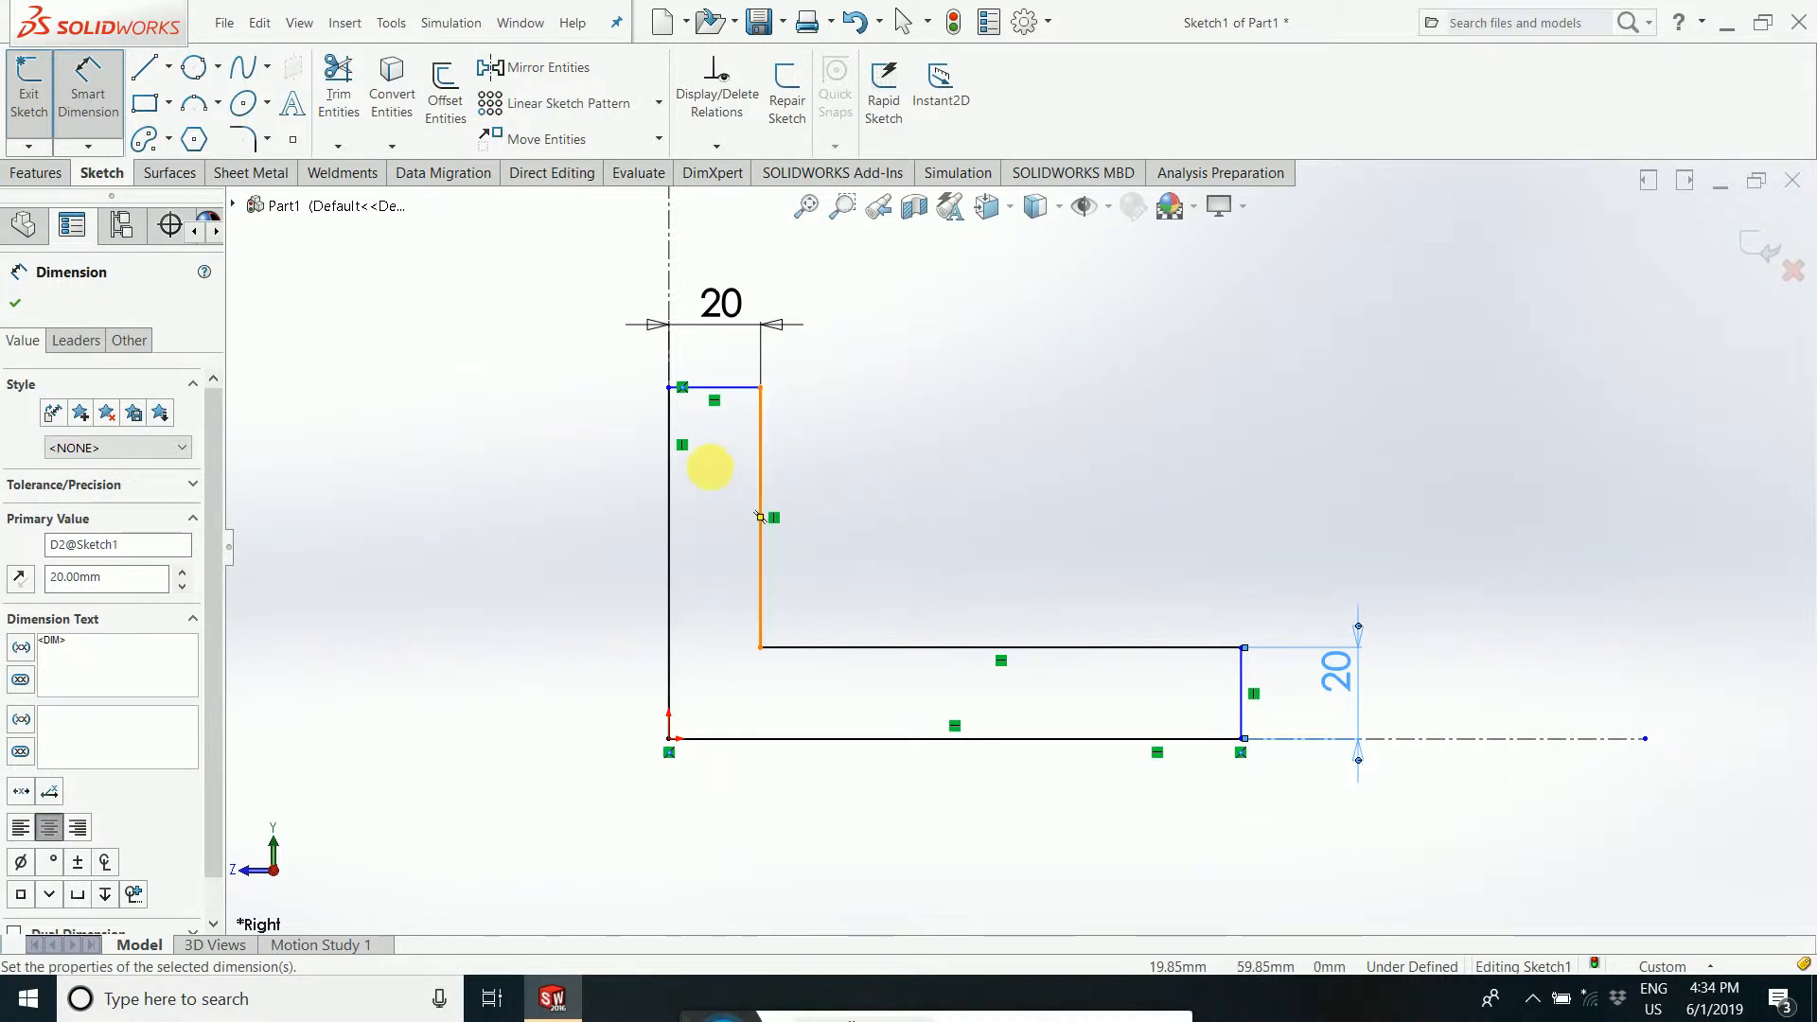
- Dimension the L-profile's overall height between its top and base edges as 80 mm, placing the dimension close beside the upright leg
scroll(703, 530, up, 2)
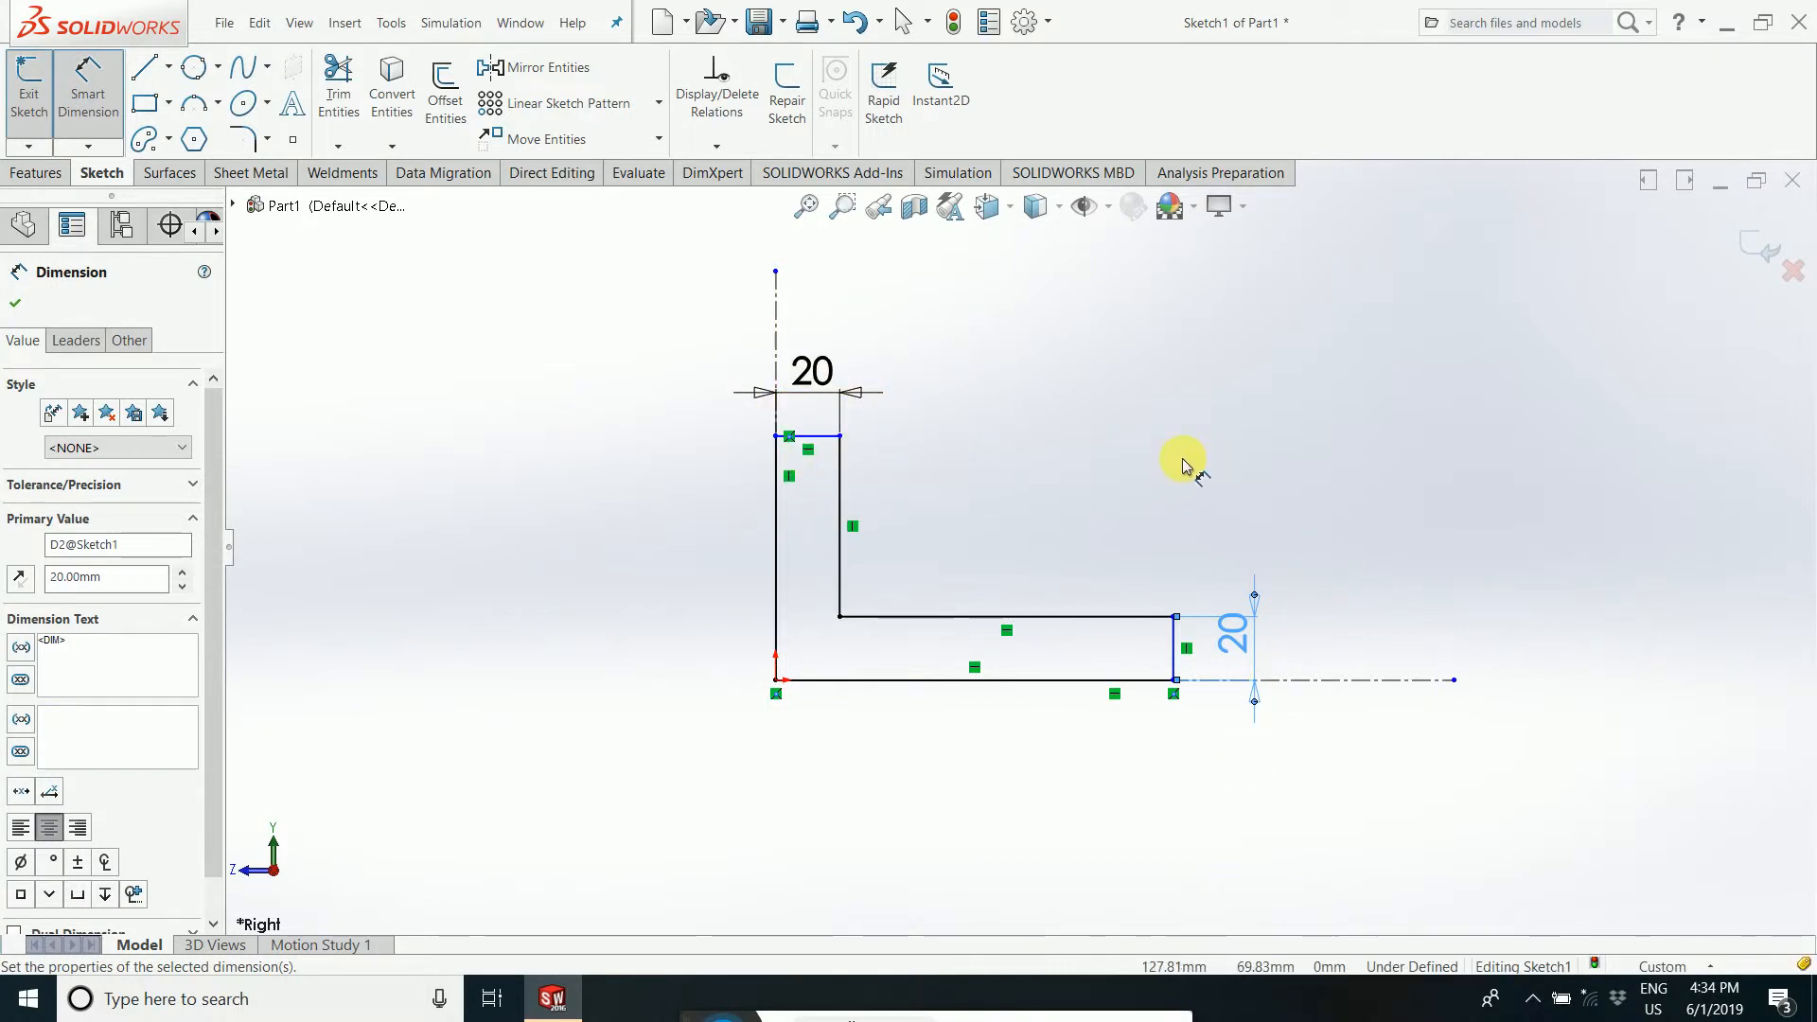
scroll(1170, 466, down, 1)
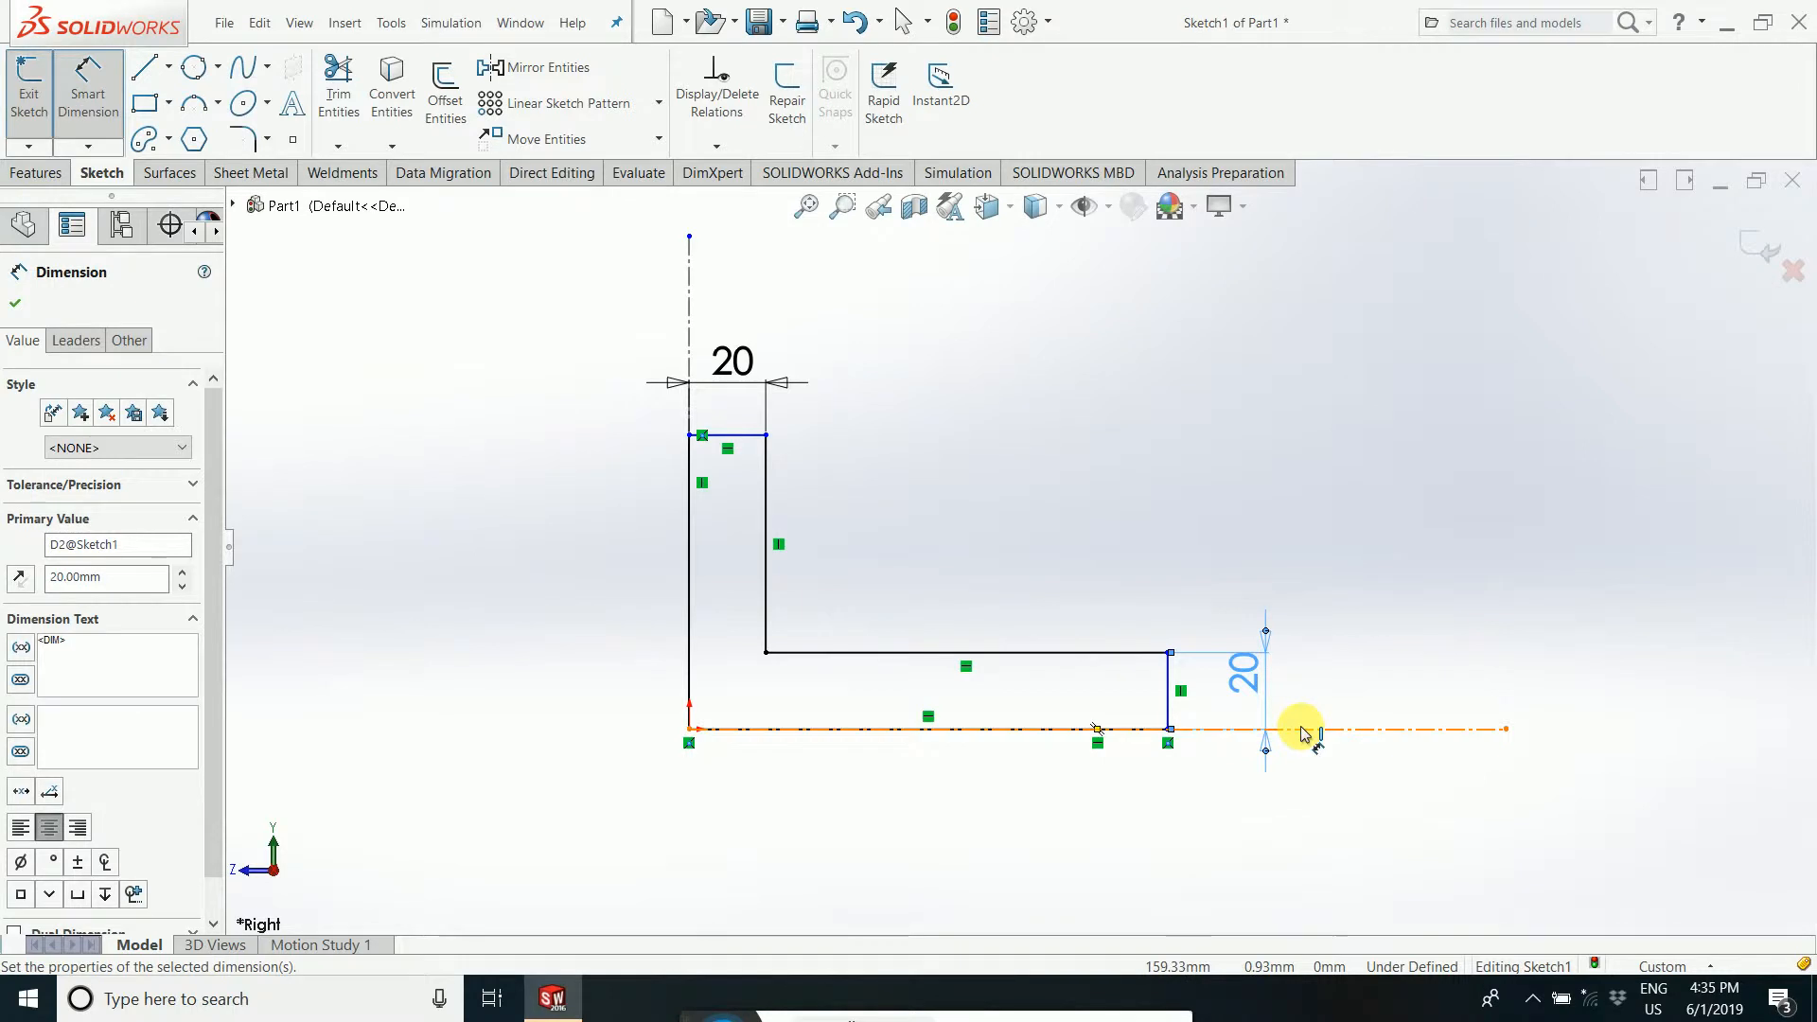
click(745, 438)
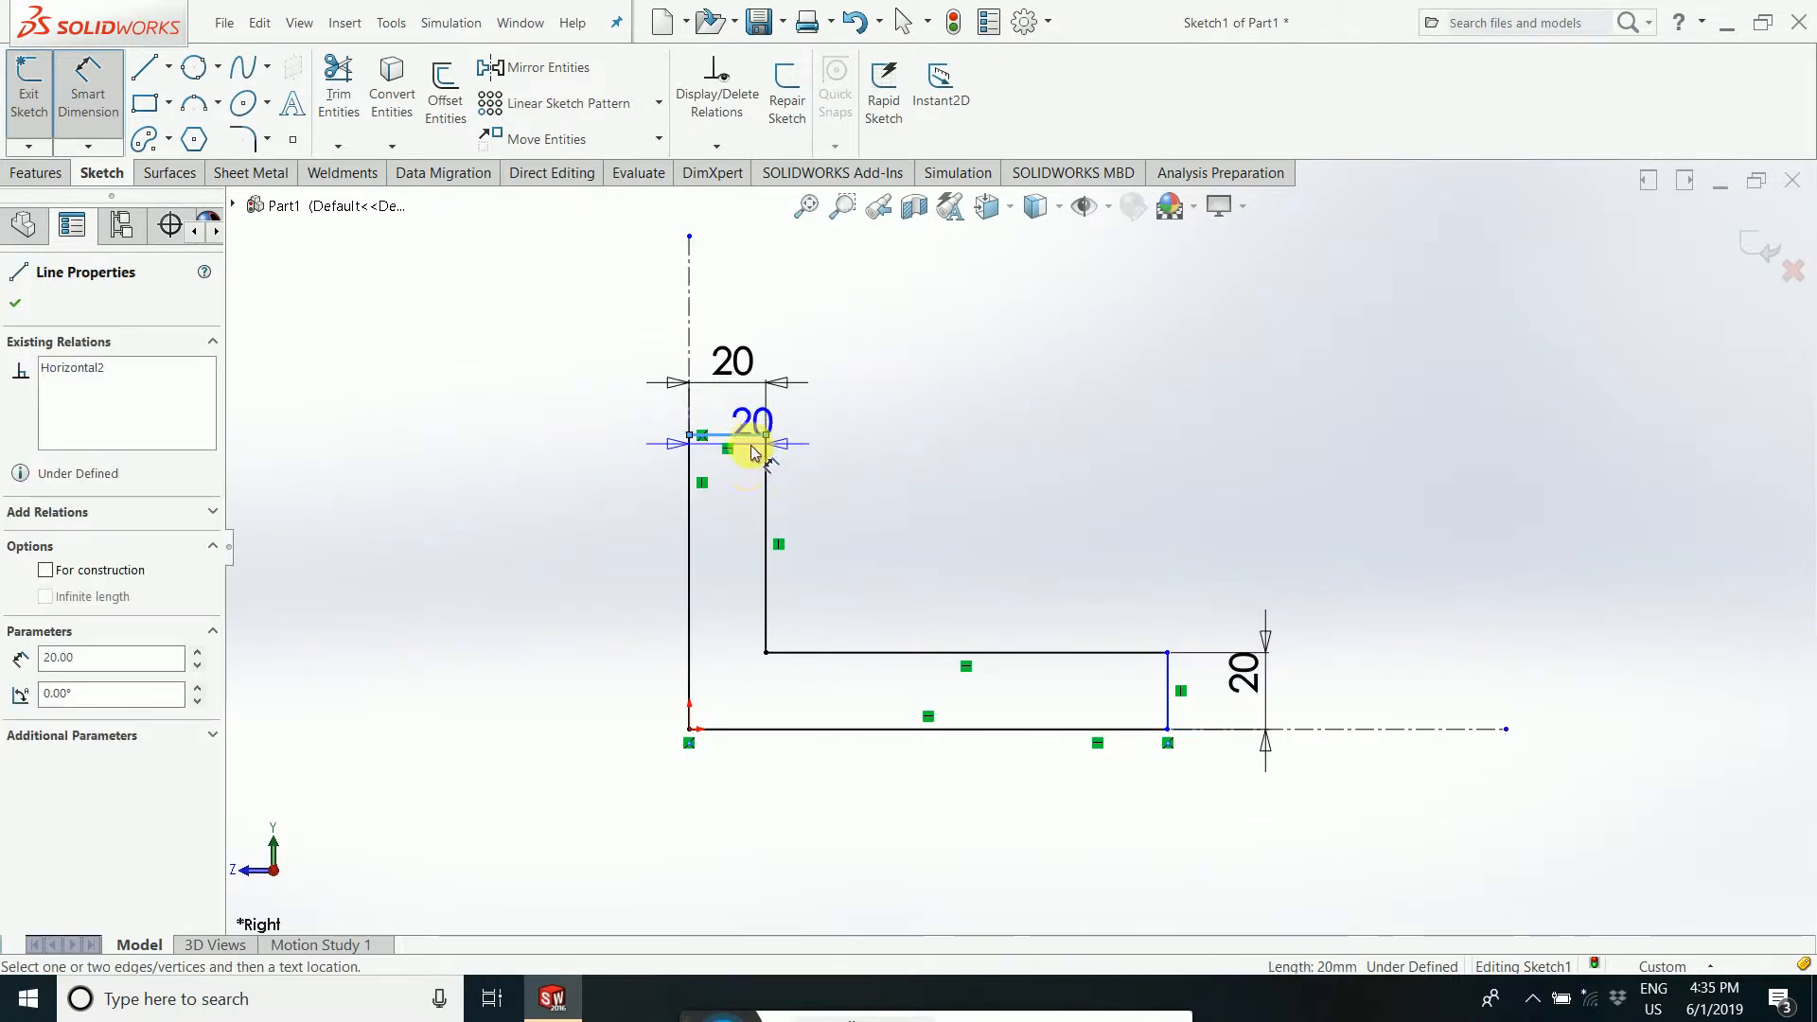
click(799, 729)
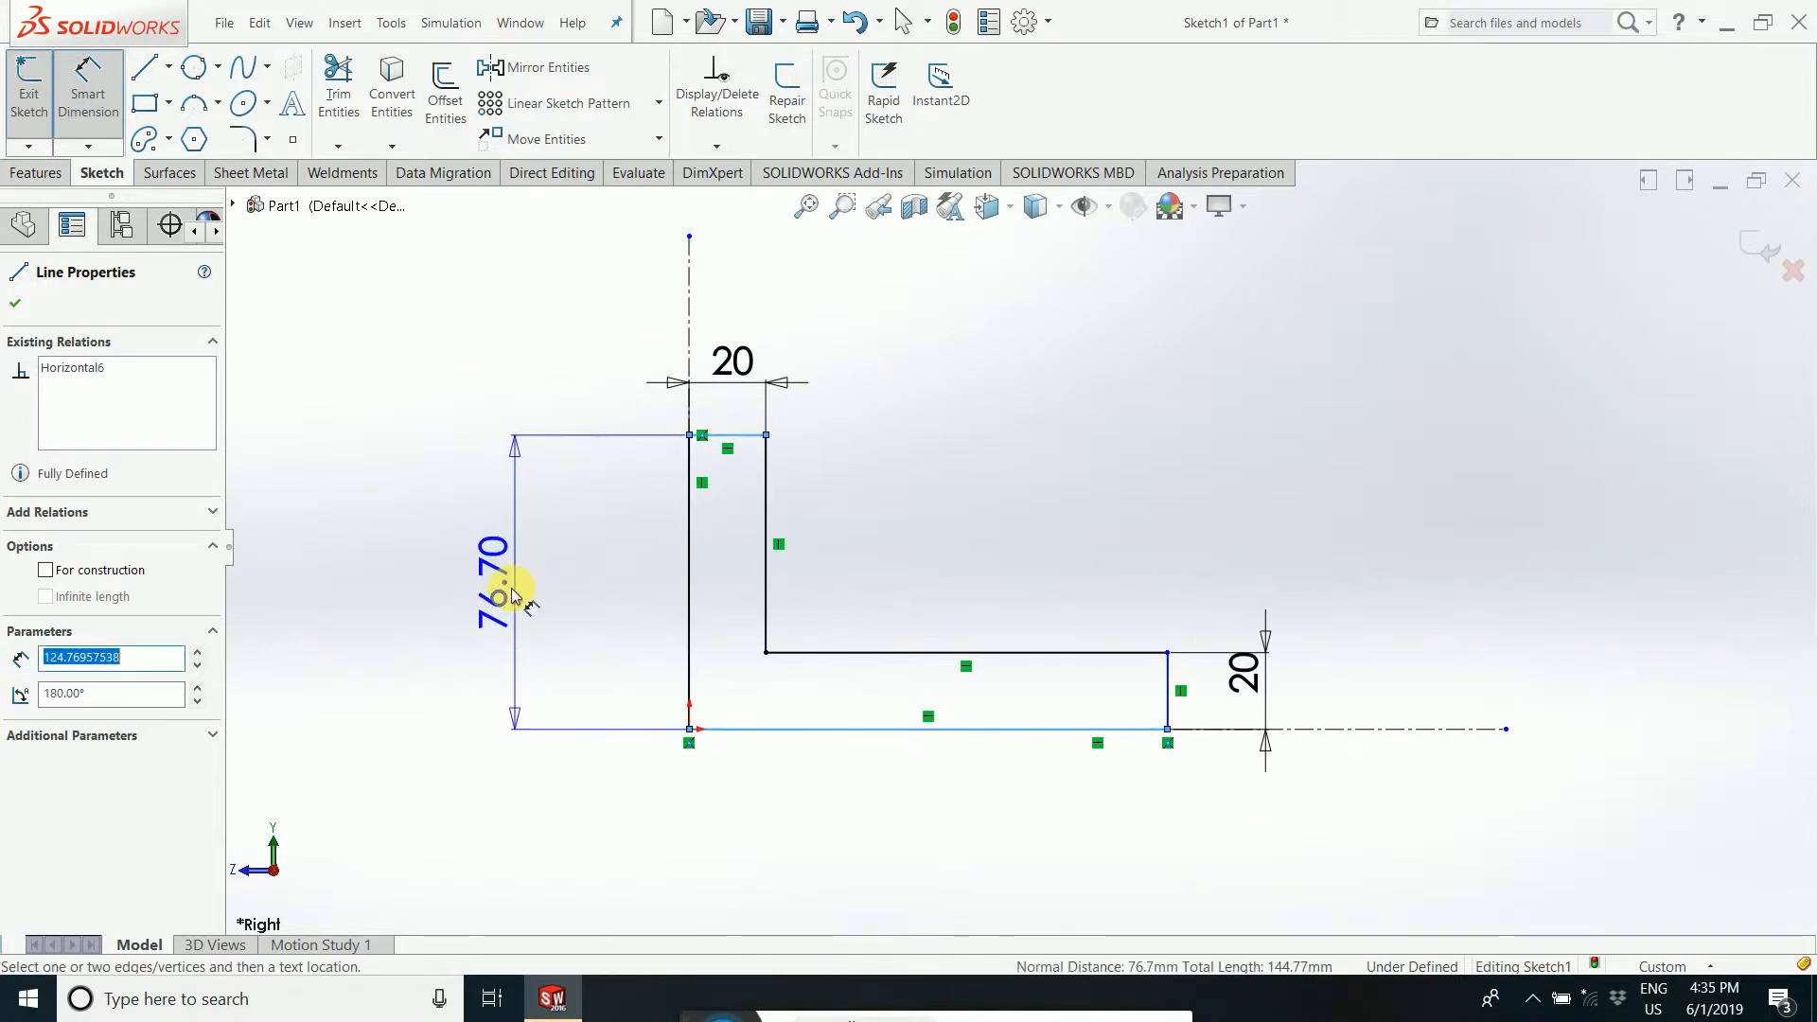
click(506, 598)
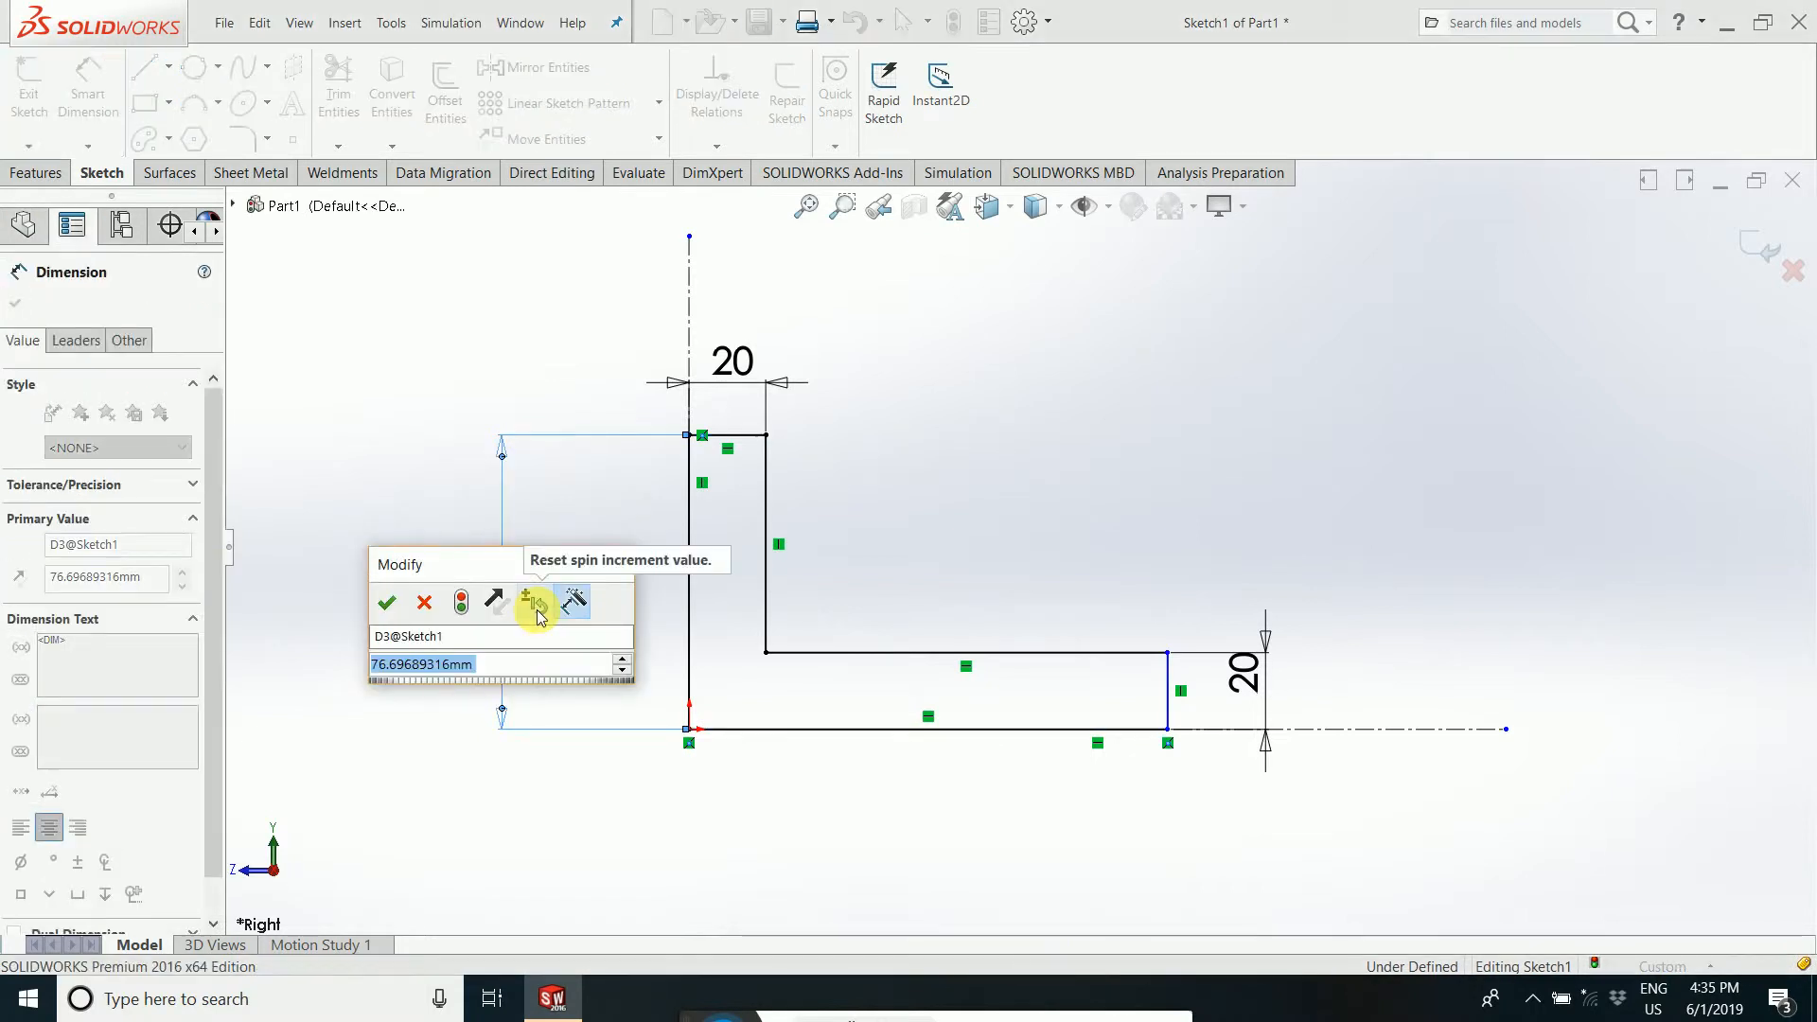
text(80)
key(Return)
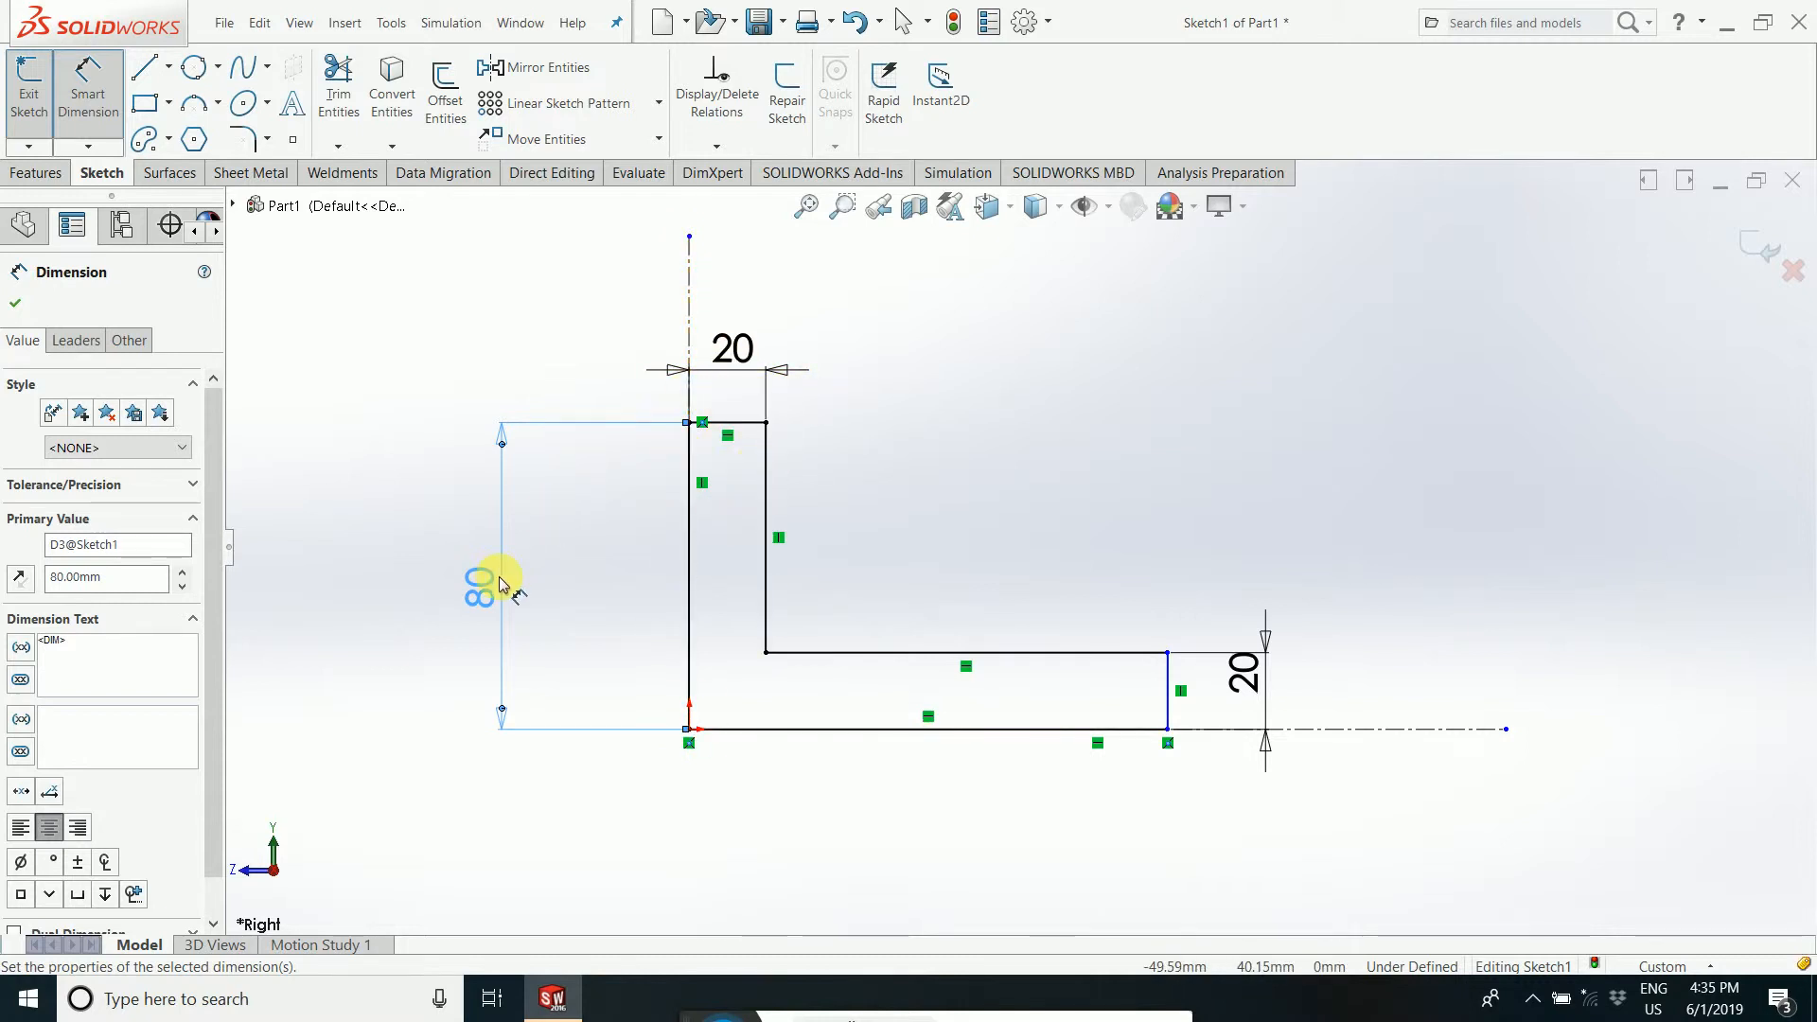
click(643, 591)
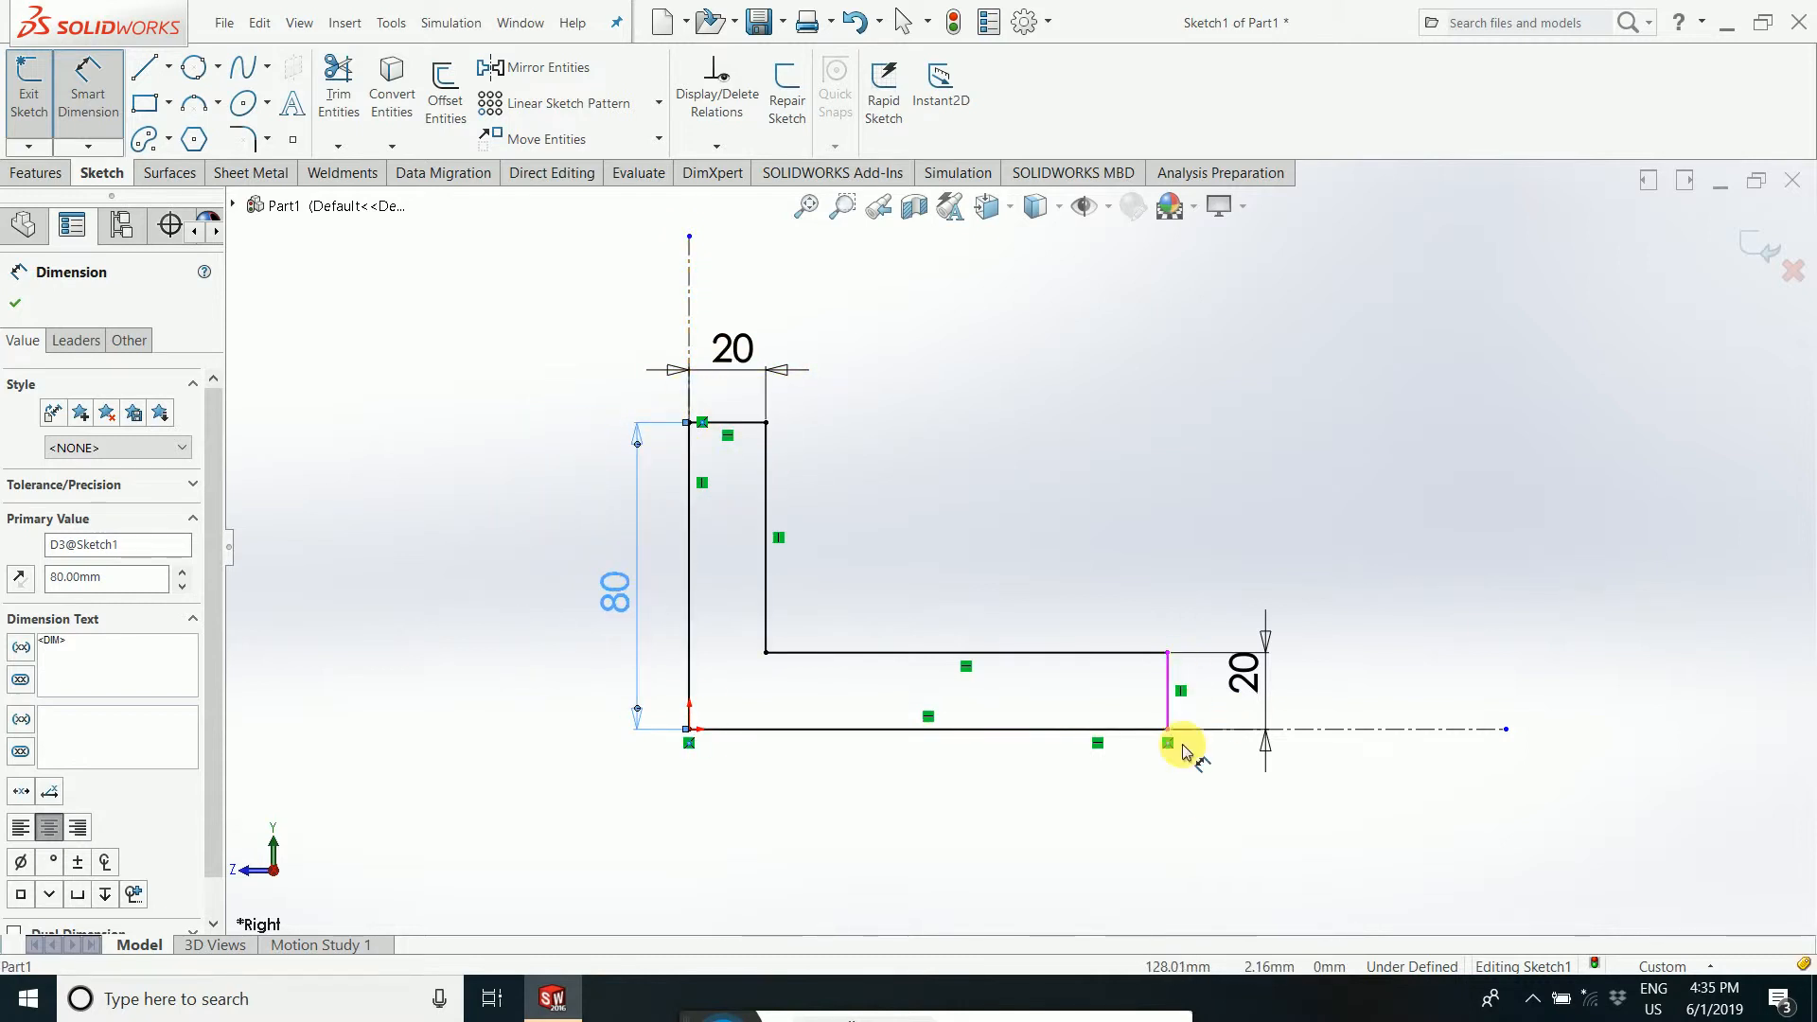
- Dimension the L-profile's overall base length between its tall vertical edge and the short end edge, setting it to 65 mm
scroll(1183, 733, up, 2)
scroll(1180, 679, down, 2)
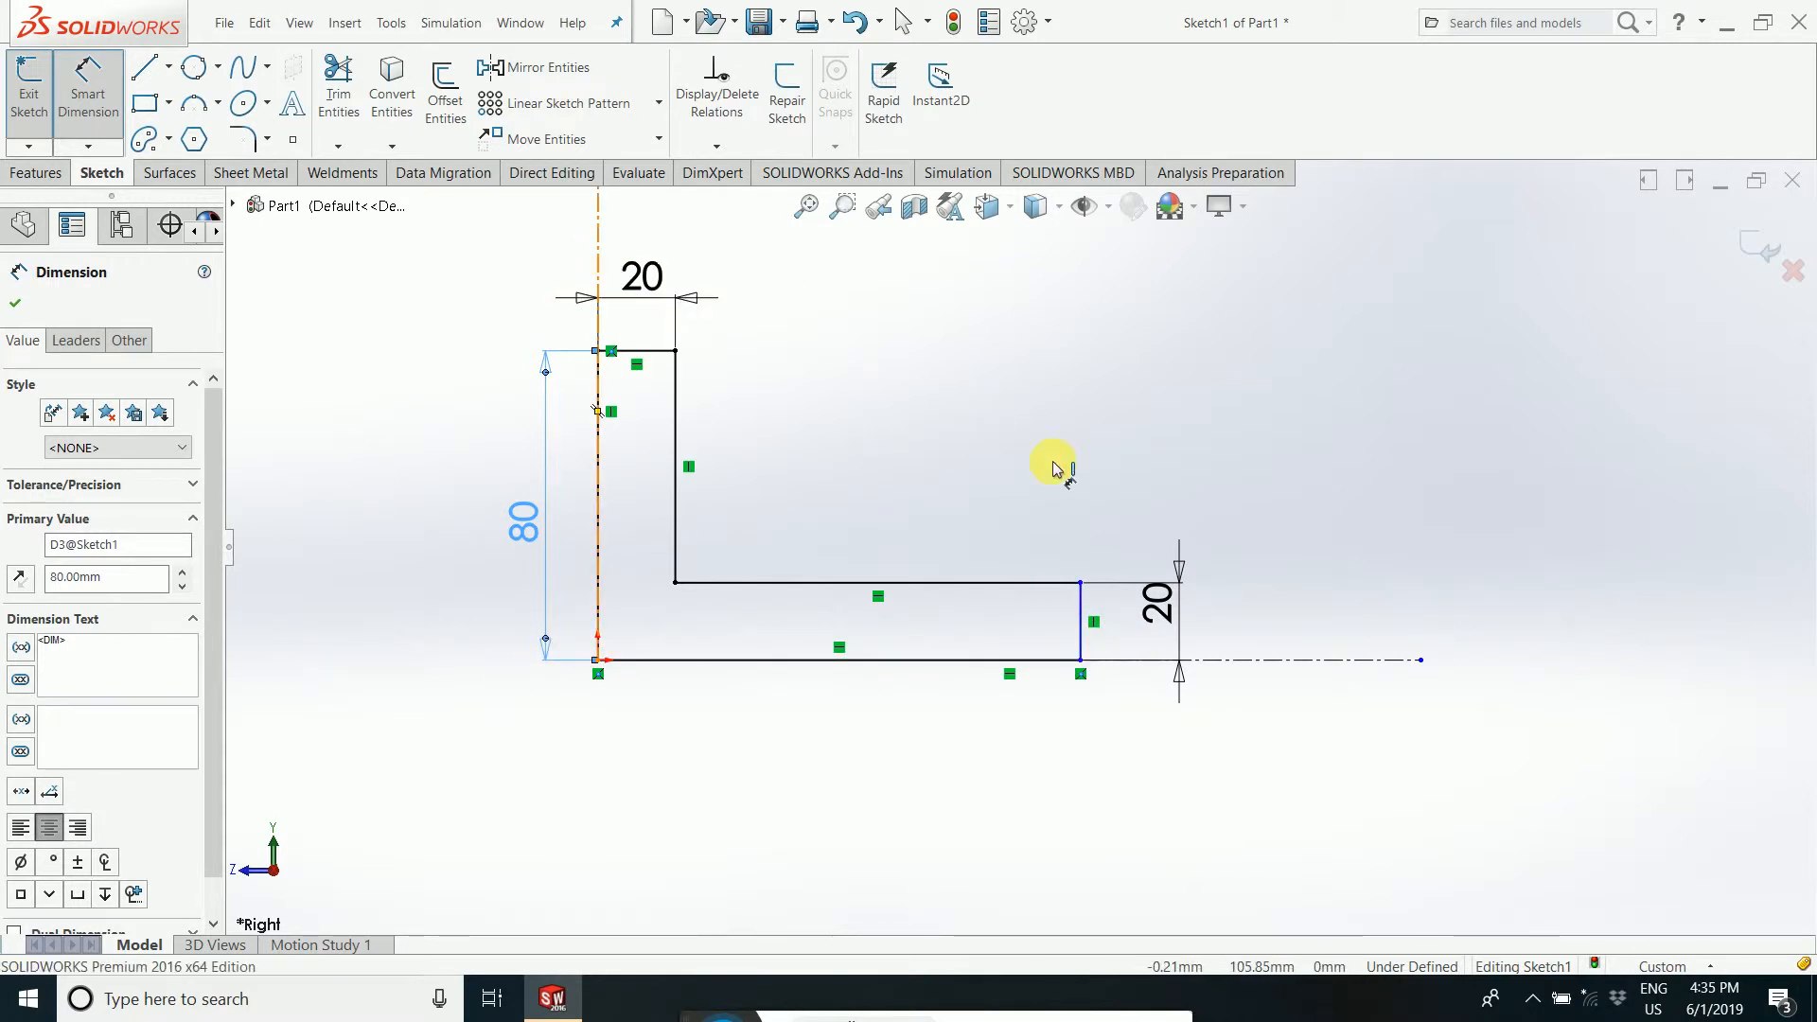
click(1082, 615)
click(1082, 621)
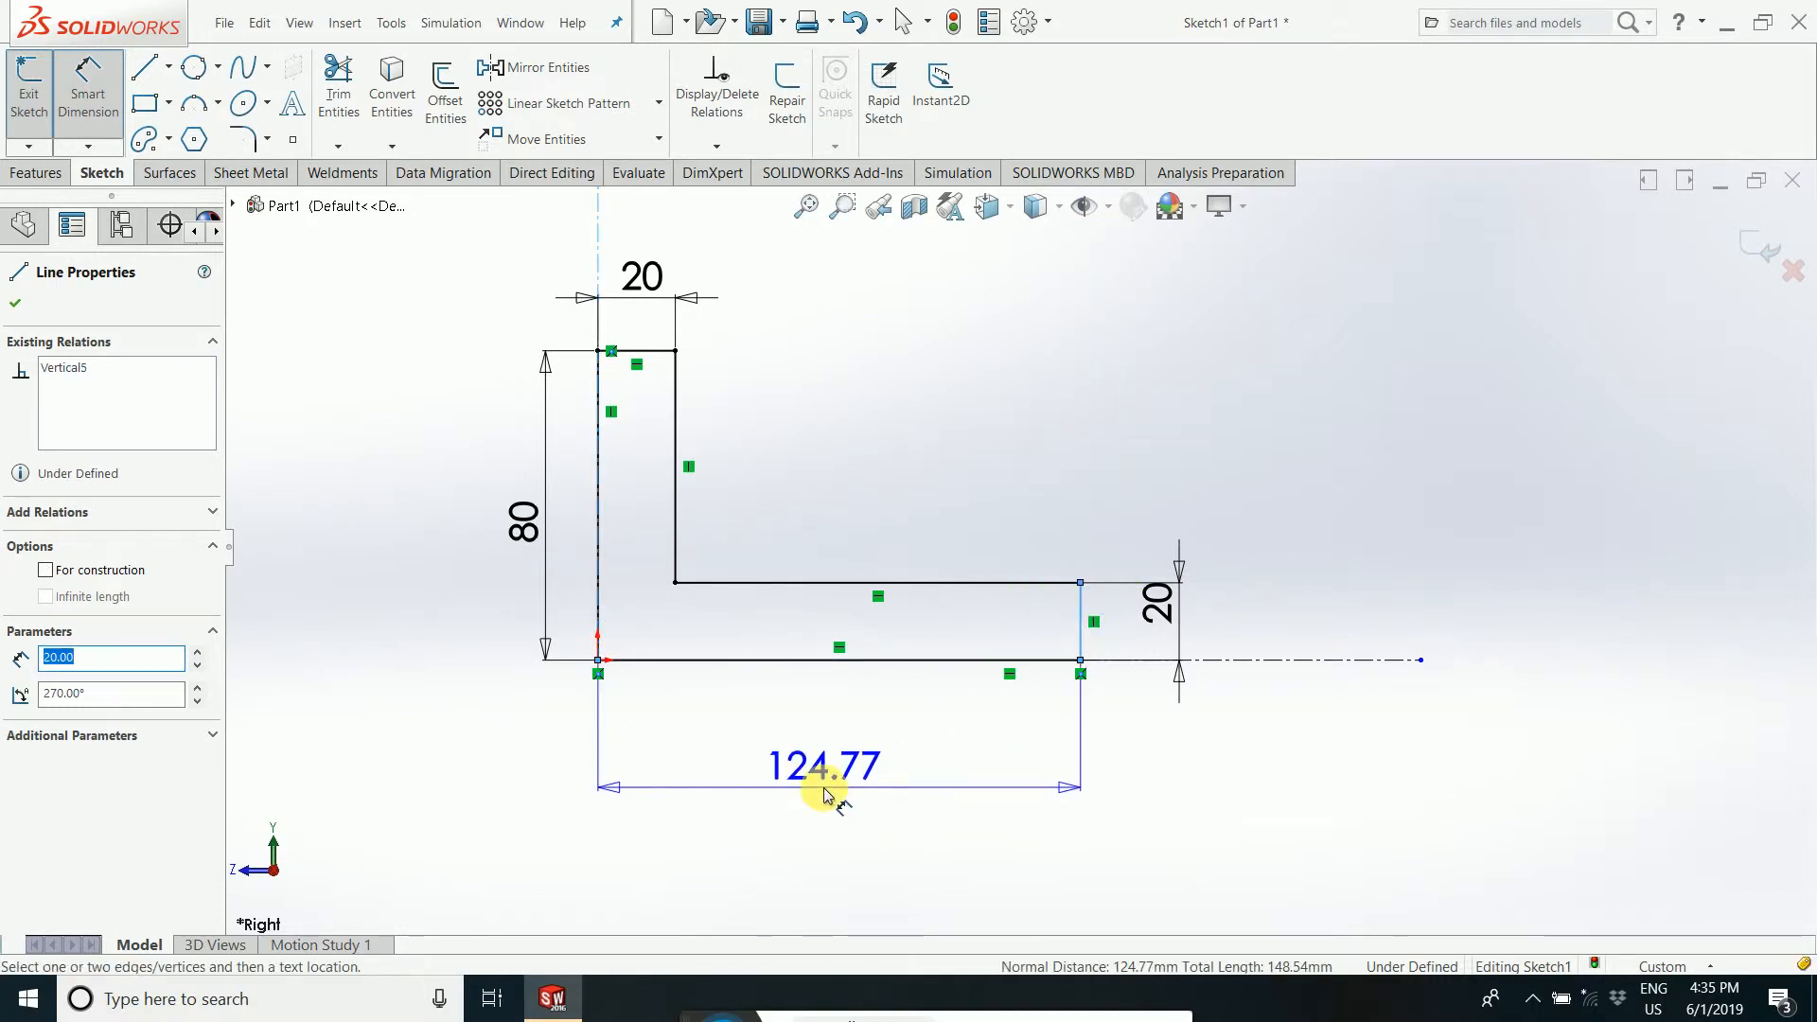
click(824, 791)
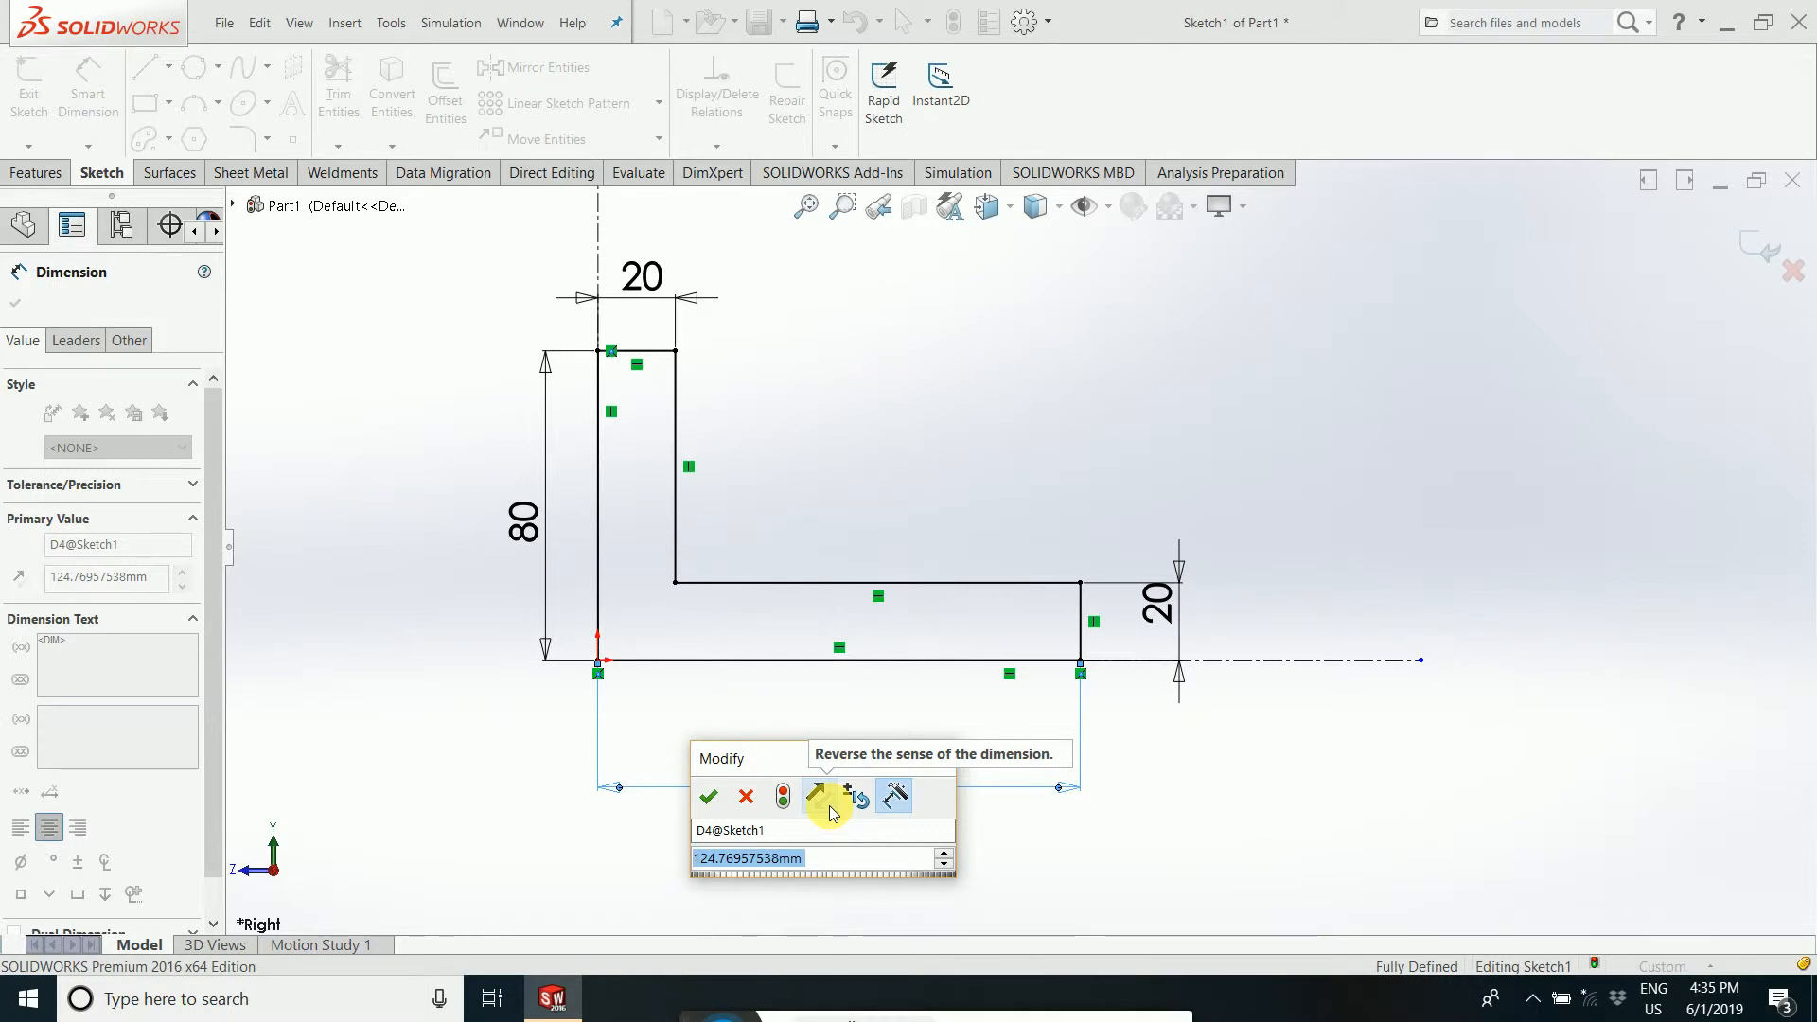
text(65)
key(Return)
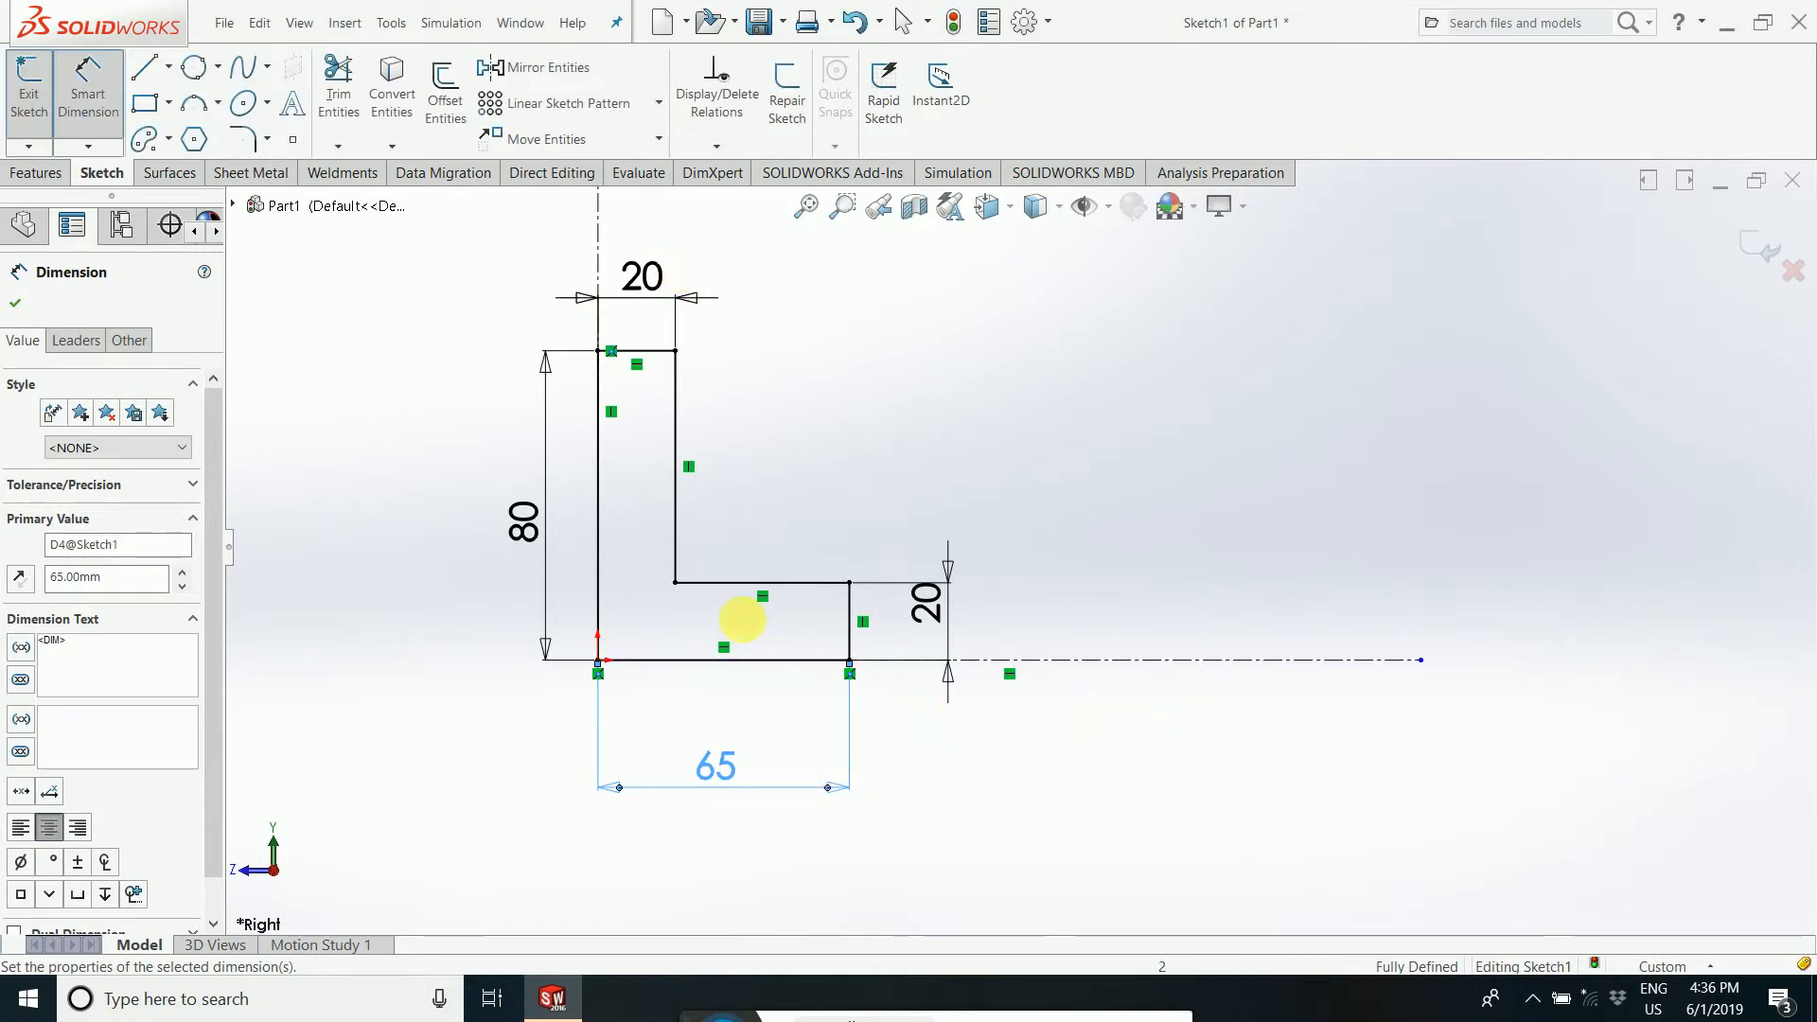
click(15, 308)
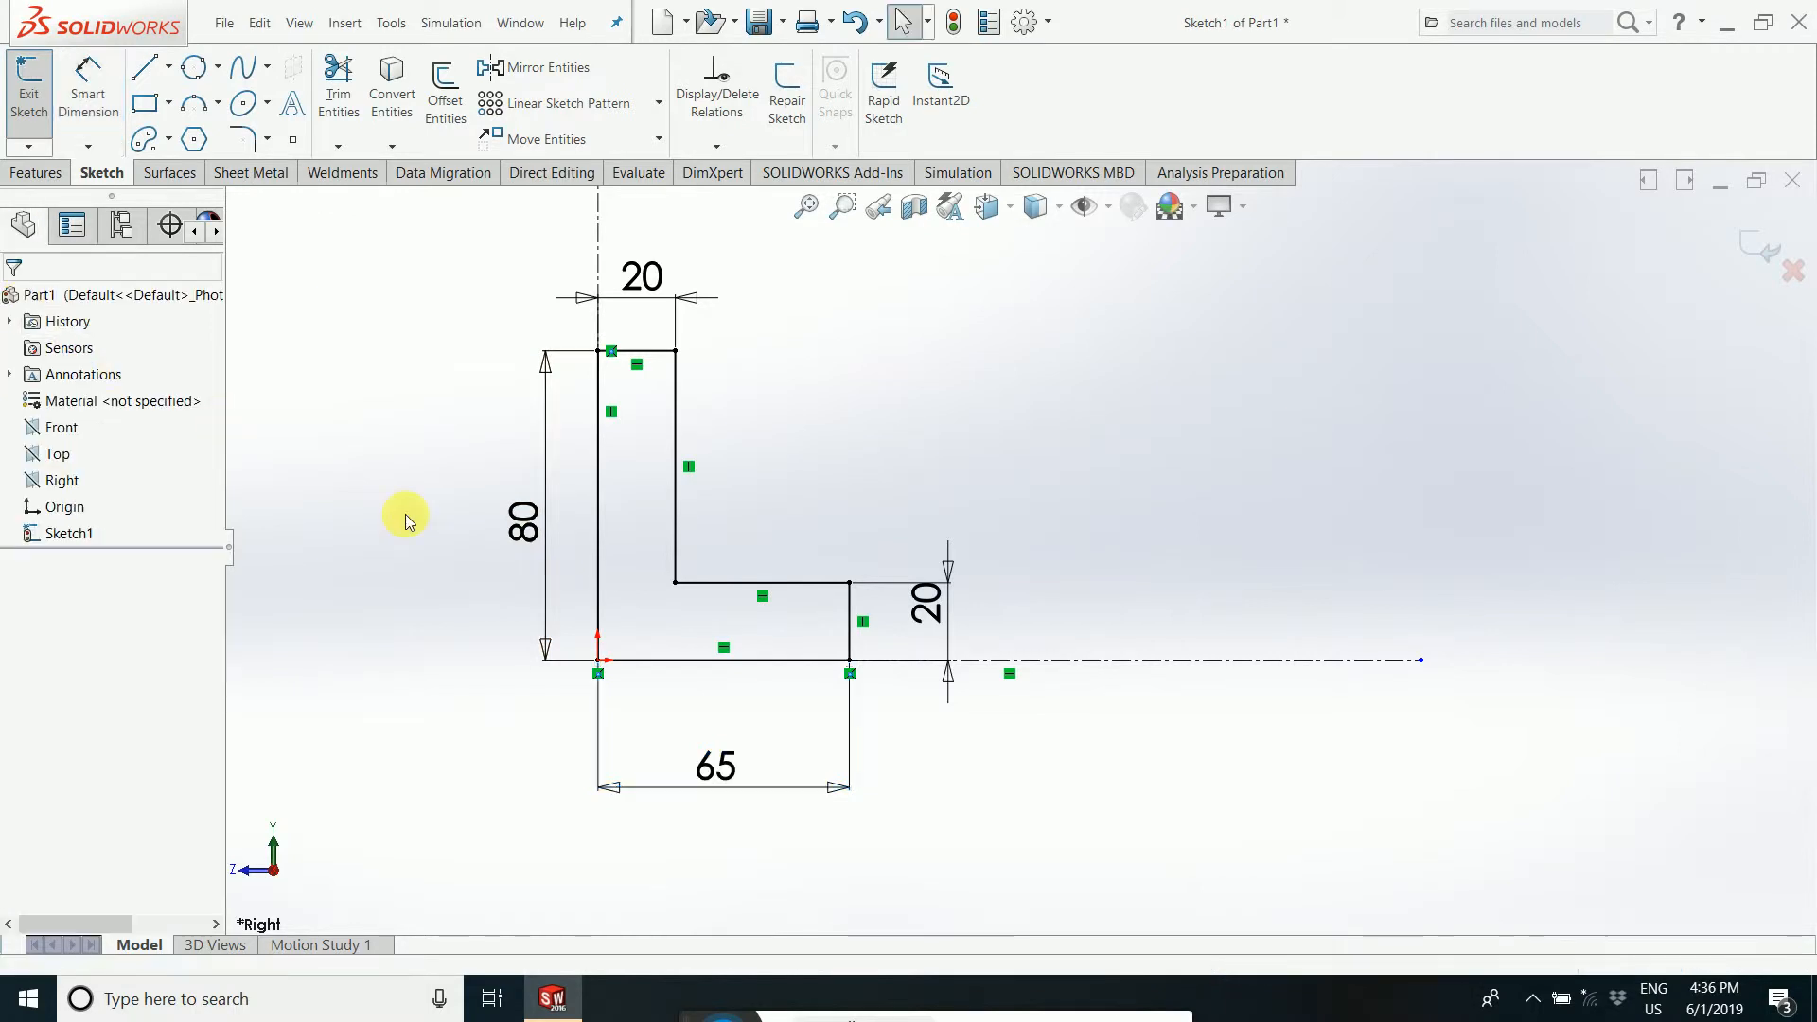
- Move the 65 mm, 80 mm and both 20 mm dimensions closer to the L-profile and exit the sketch
drag(709, 793, 716, 747)
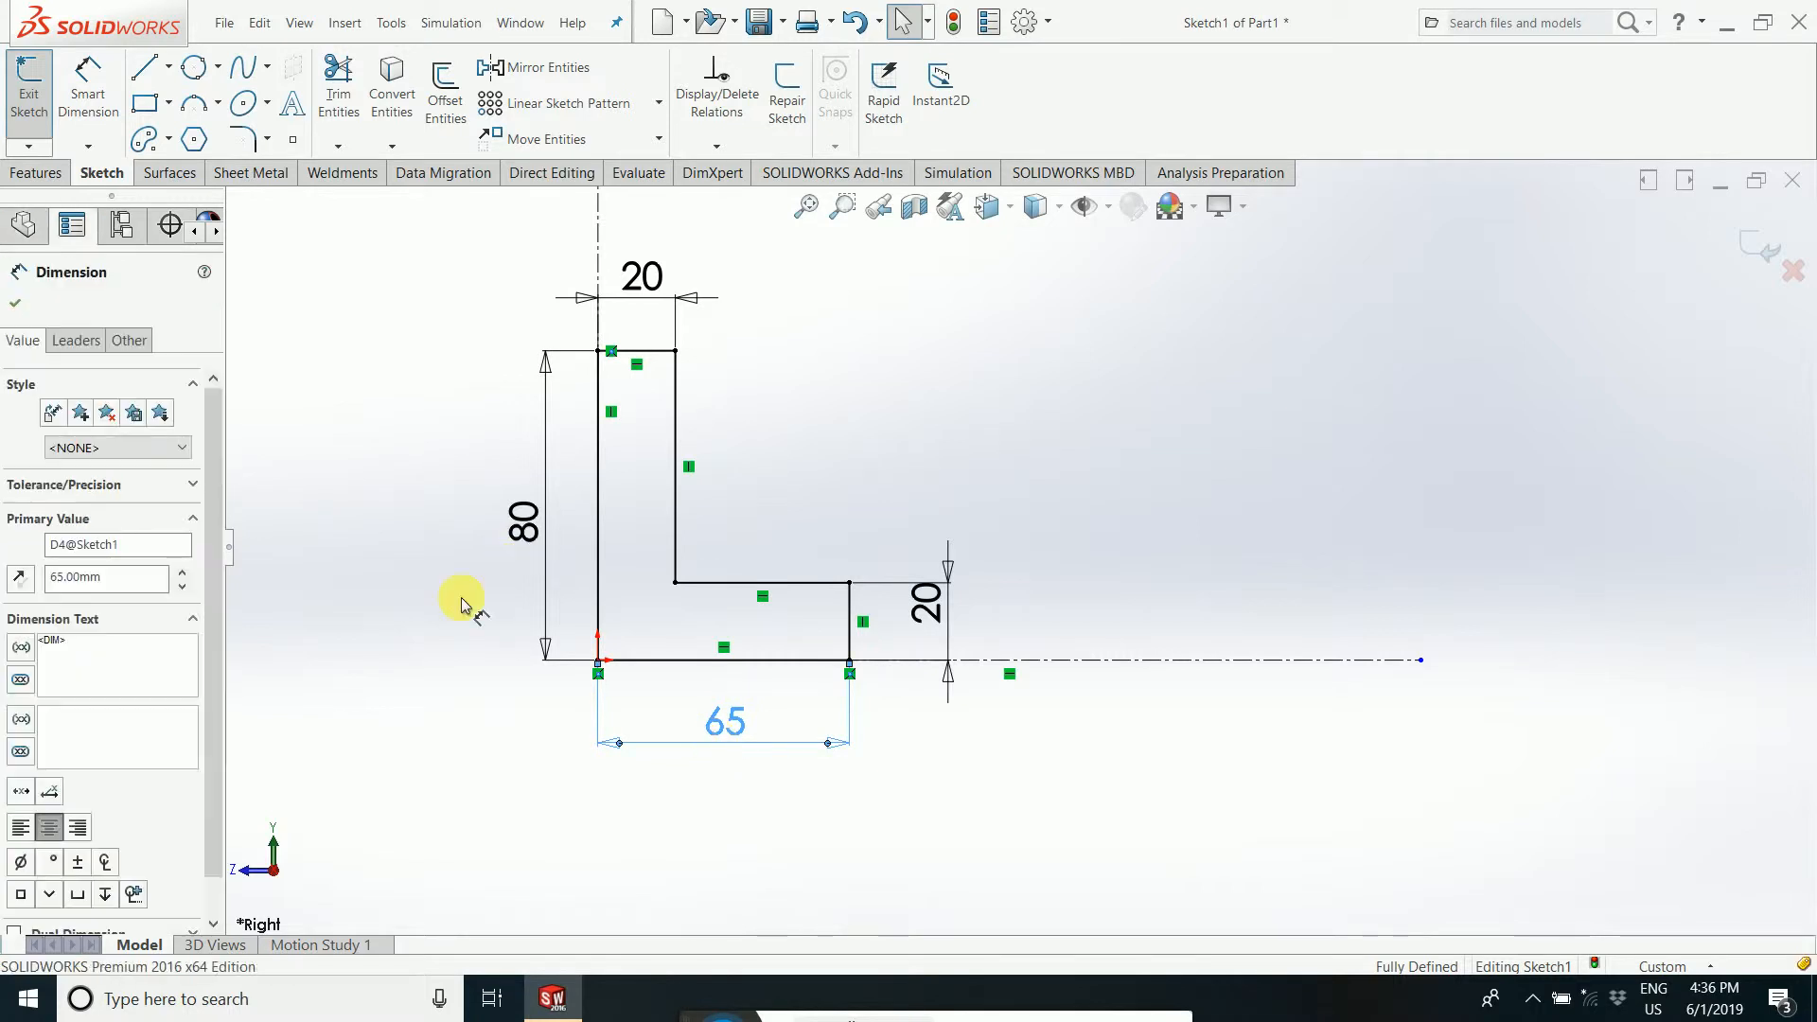
drag(526, 525, 552, 486)
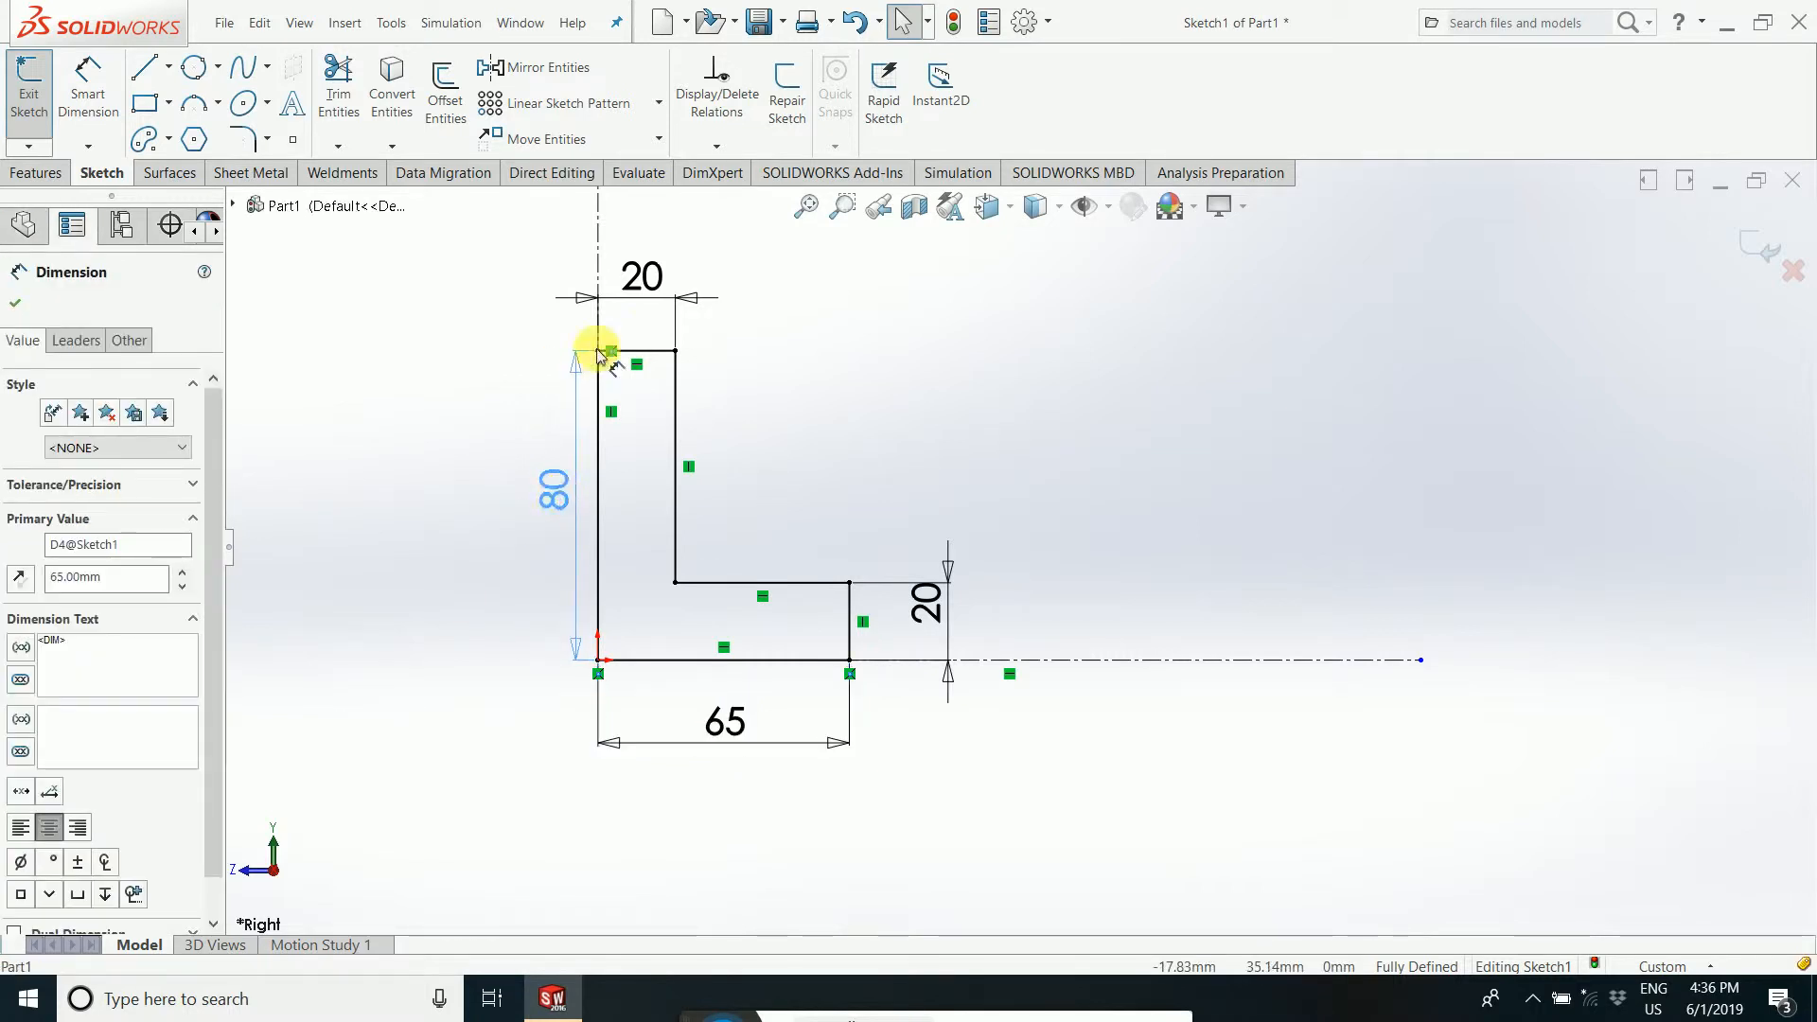
drag(642, 309, 640, 329)
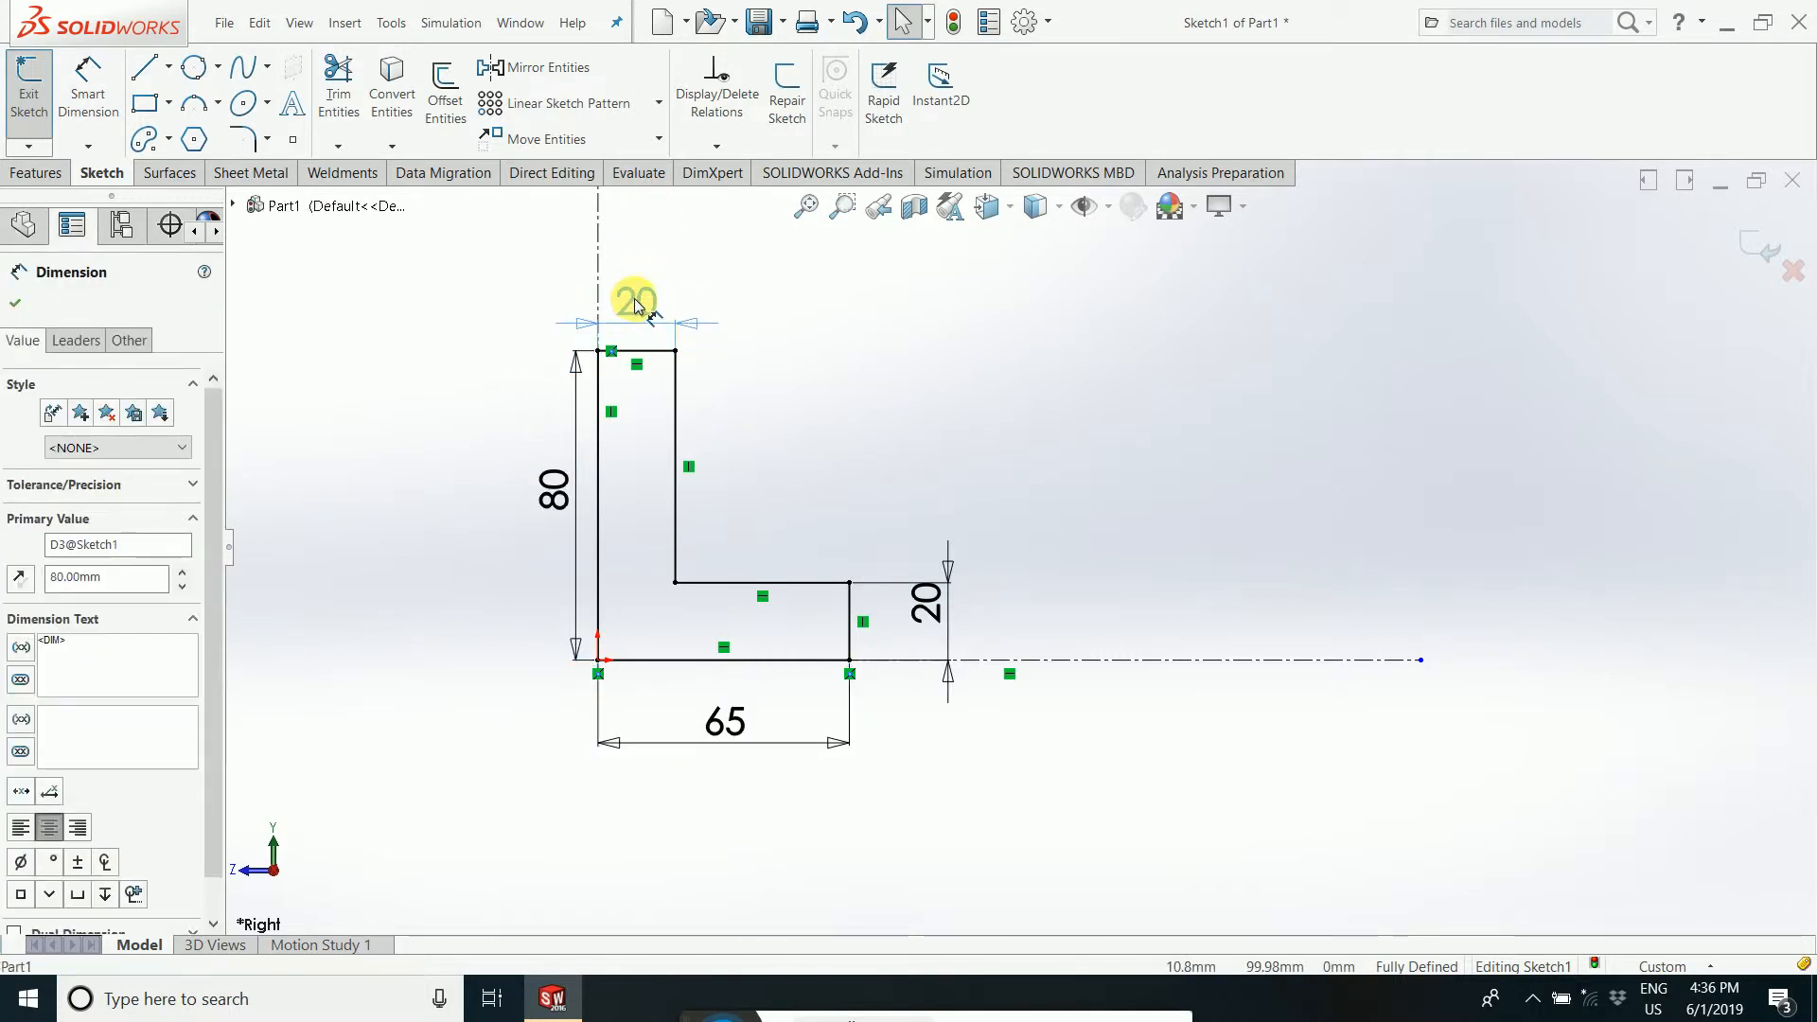
drag(932, 615, 895, 630)
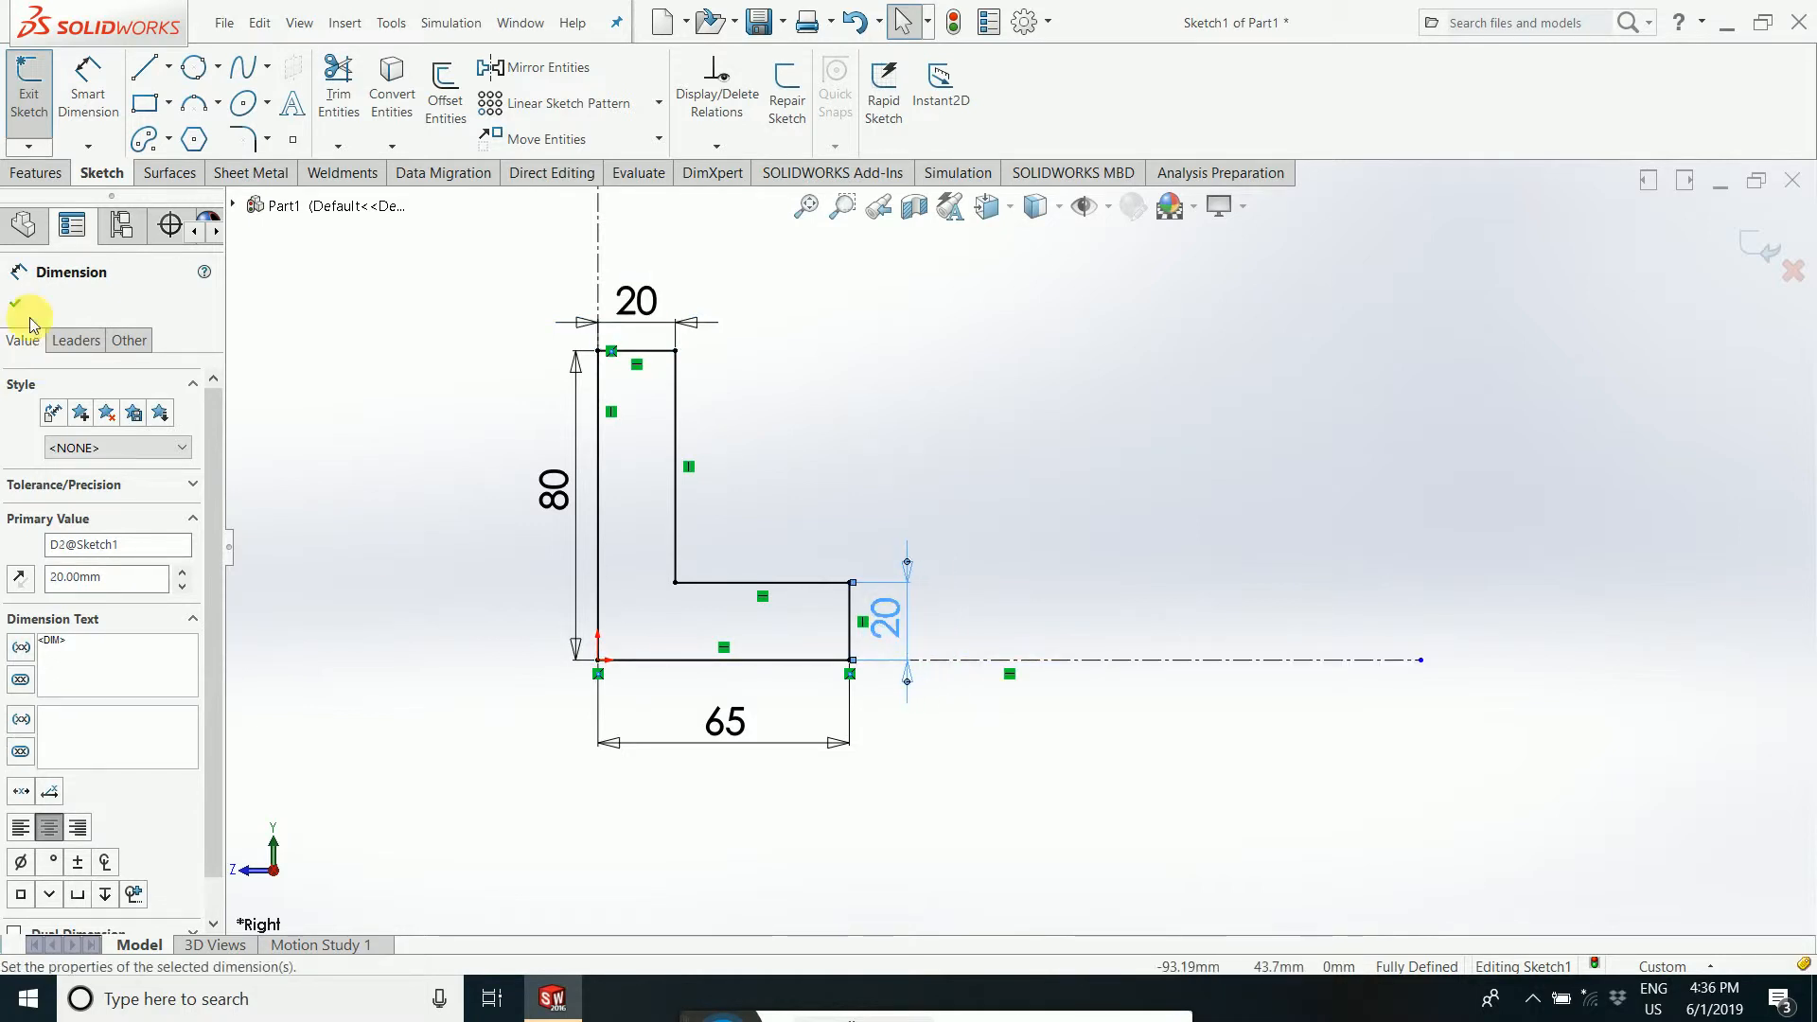
click(15, 303)
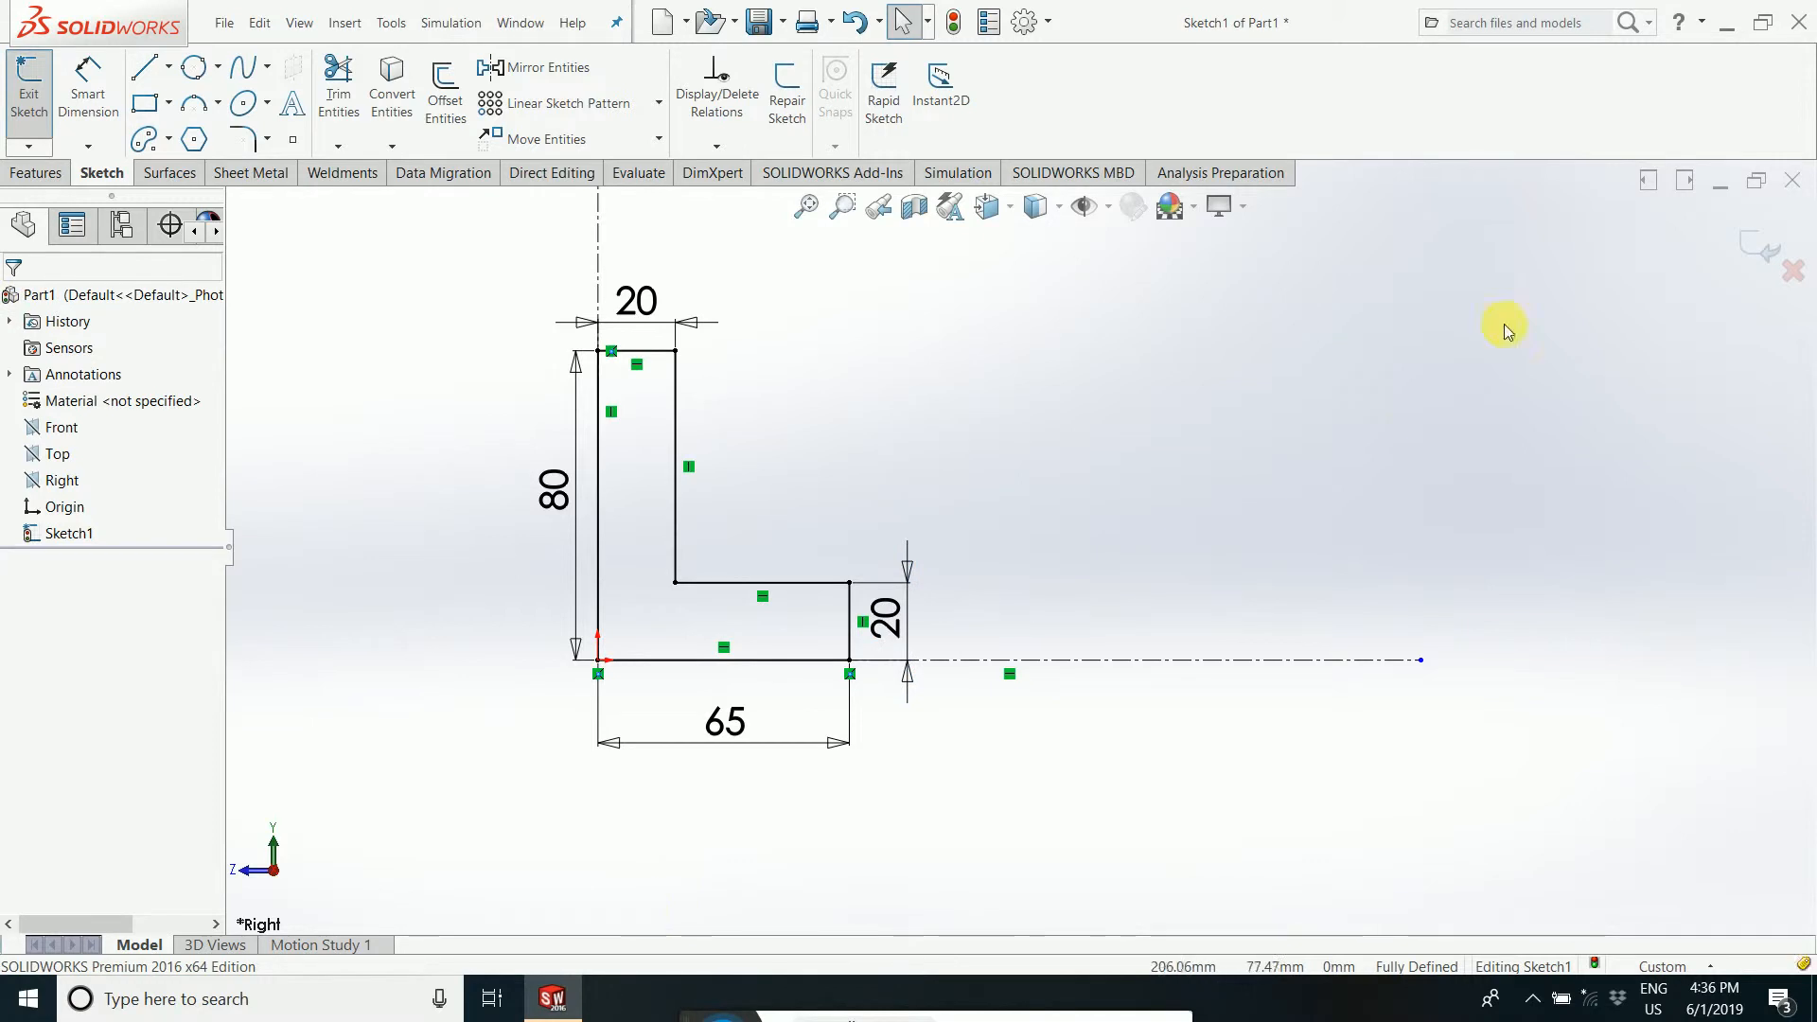
click(1763, 250)
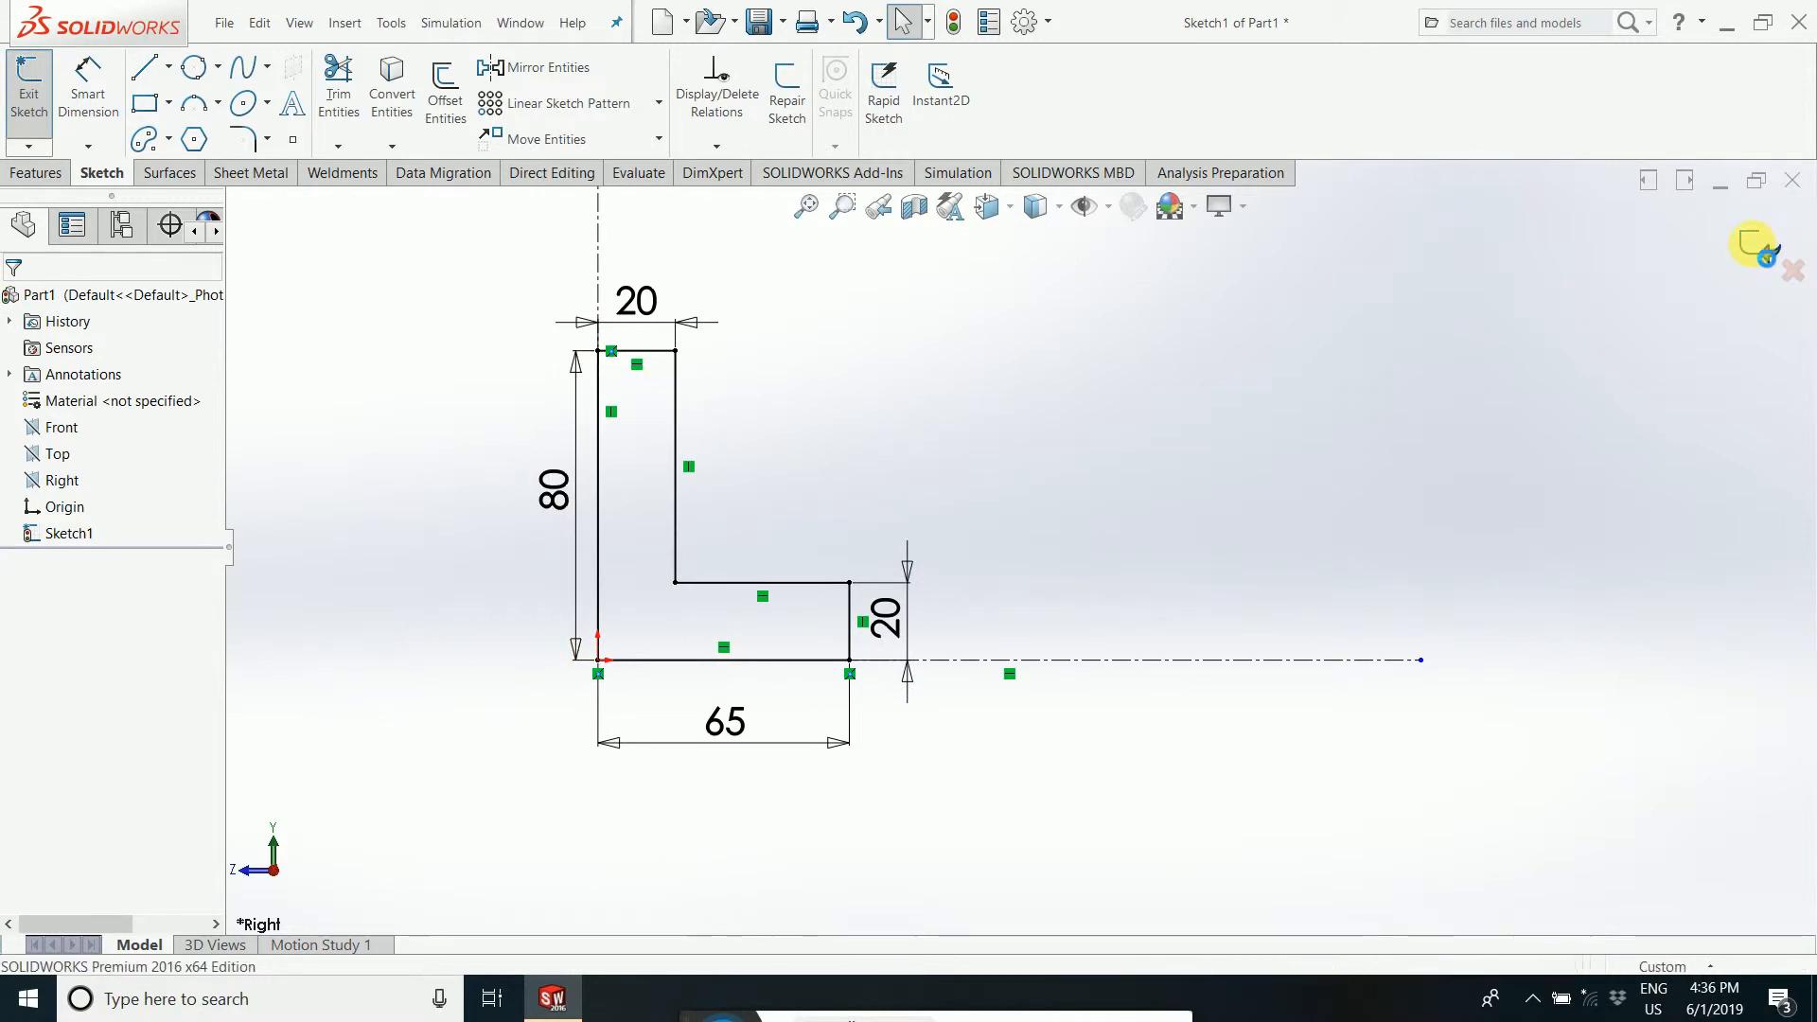
mouse_move(787, 513)
middle_down()
mouse_move(685, 637)
mouse_move(690, 551)
mouse_move(832, 535)
mouse_move(880, 579)
mouse_move(770, 530)
mouse_move(893, 526)
middle_up()
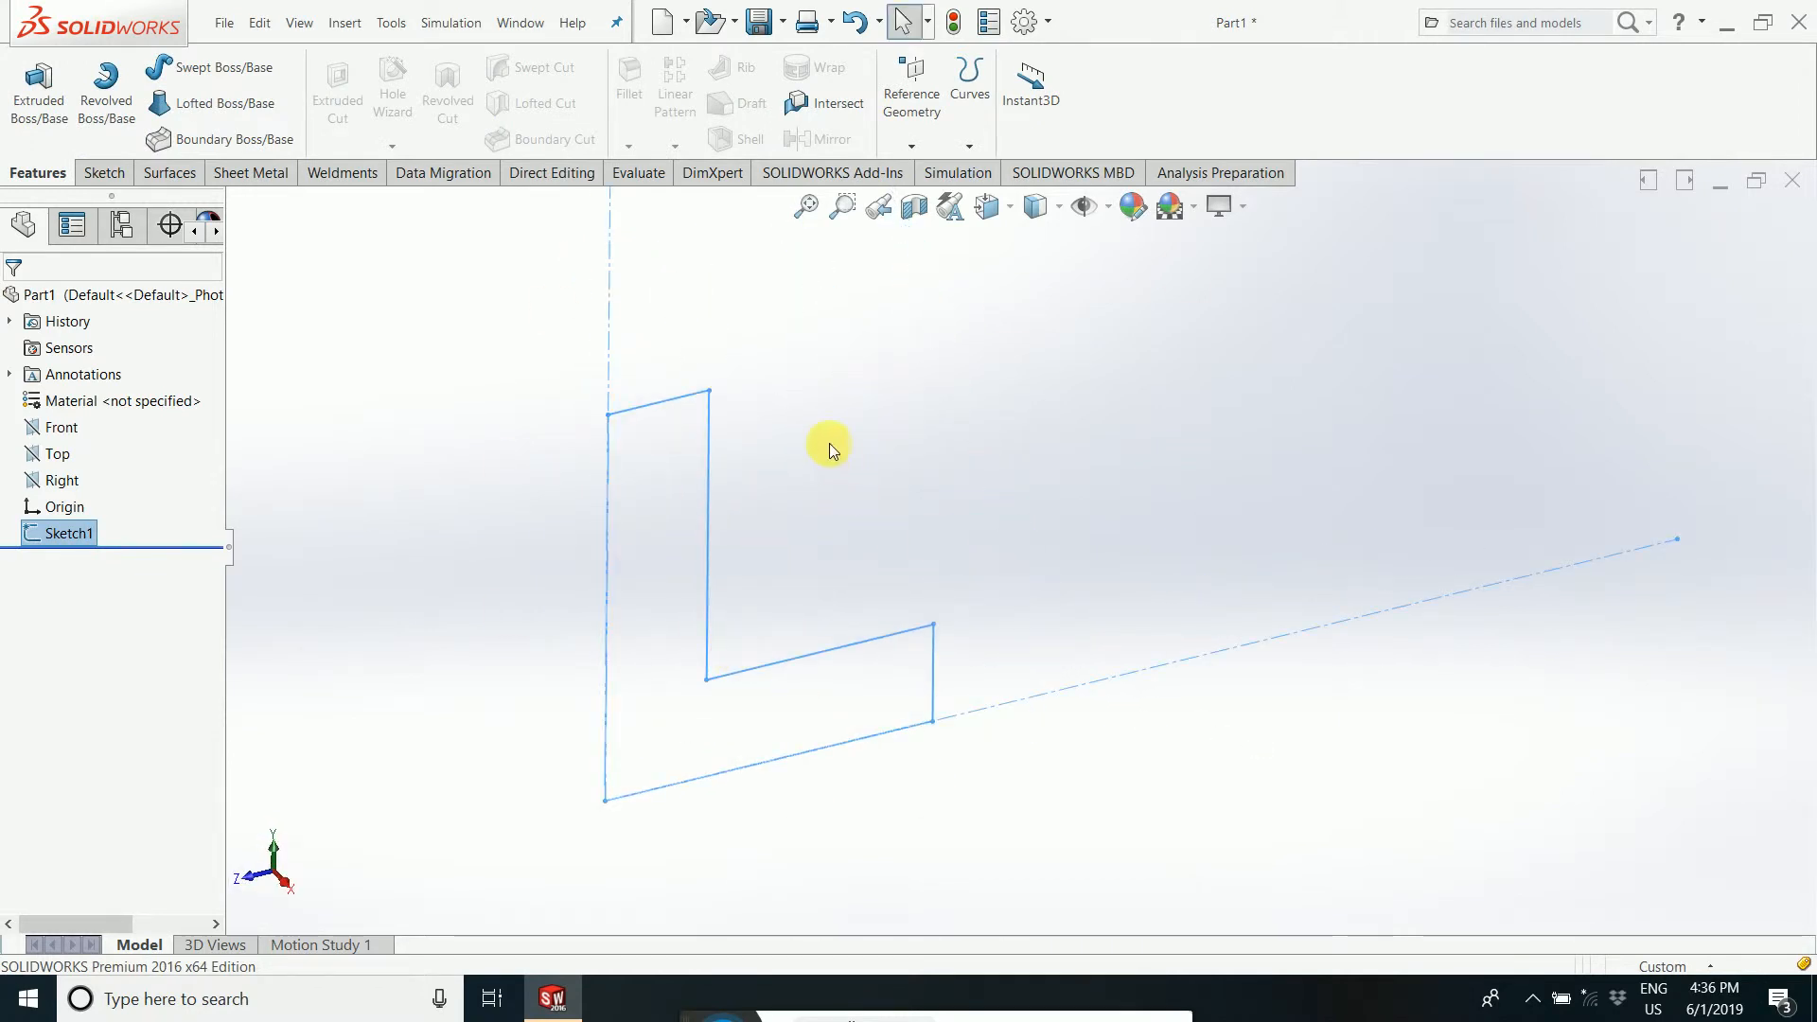
click(1599, 303)
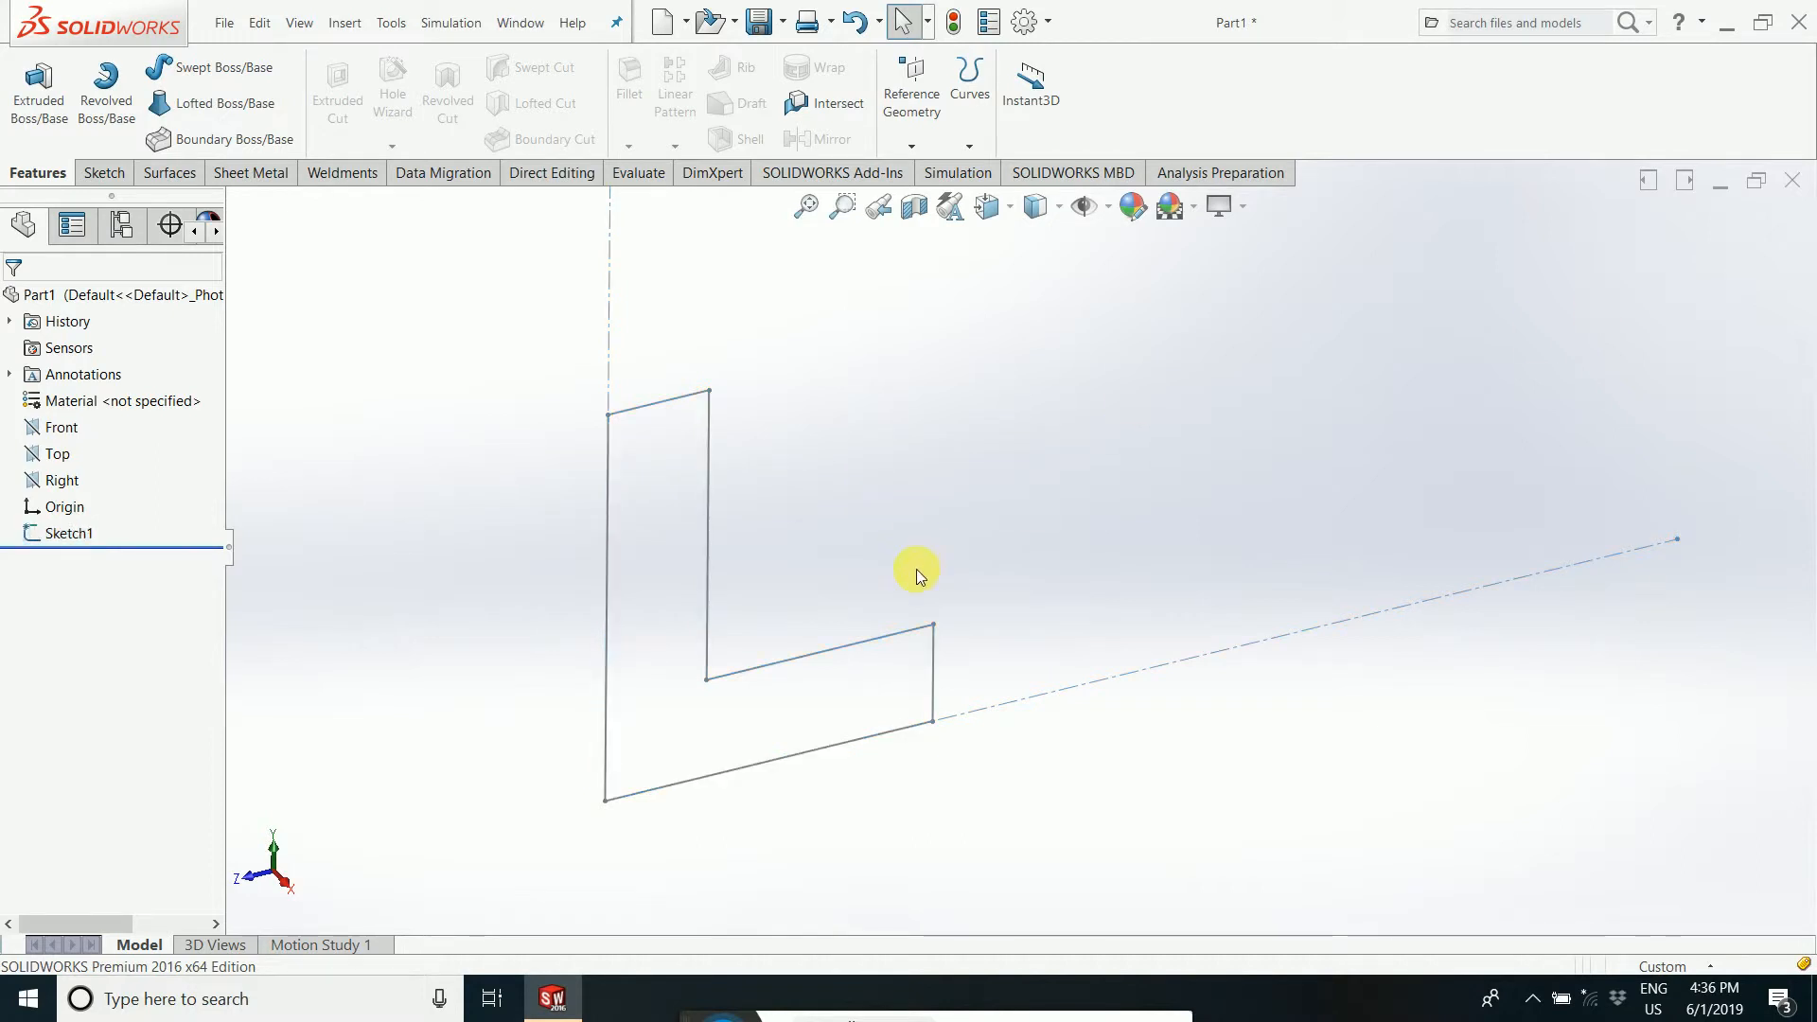
mouse_move(1237, 500)
middle_down()
mouse_move(1208, 649)
mouse_move(1290, 587)
middle_up()
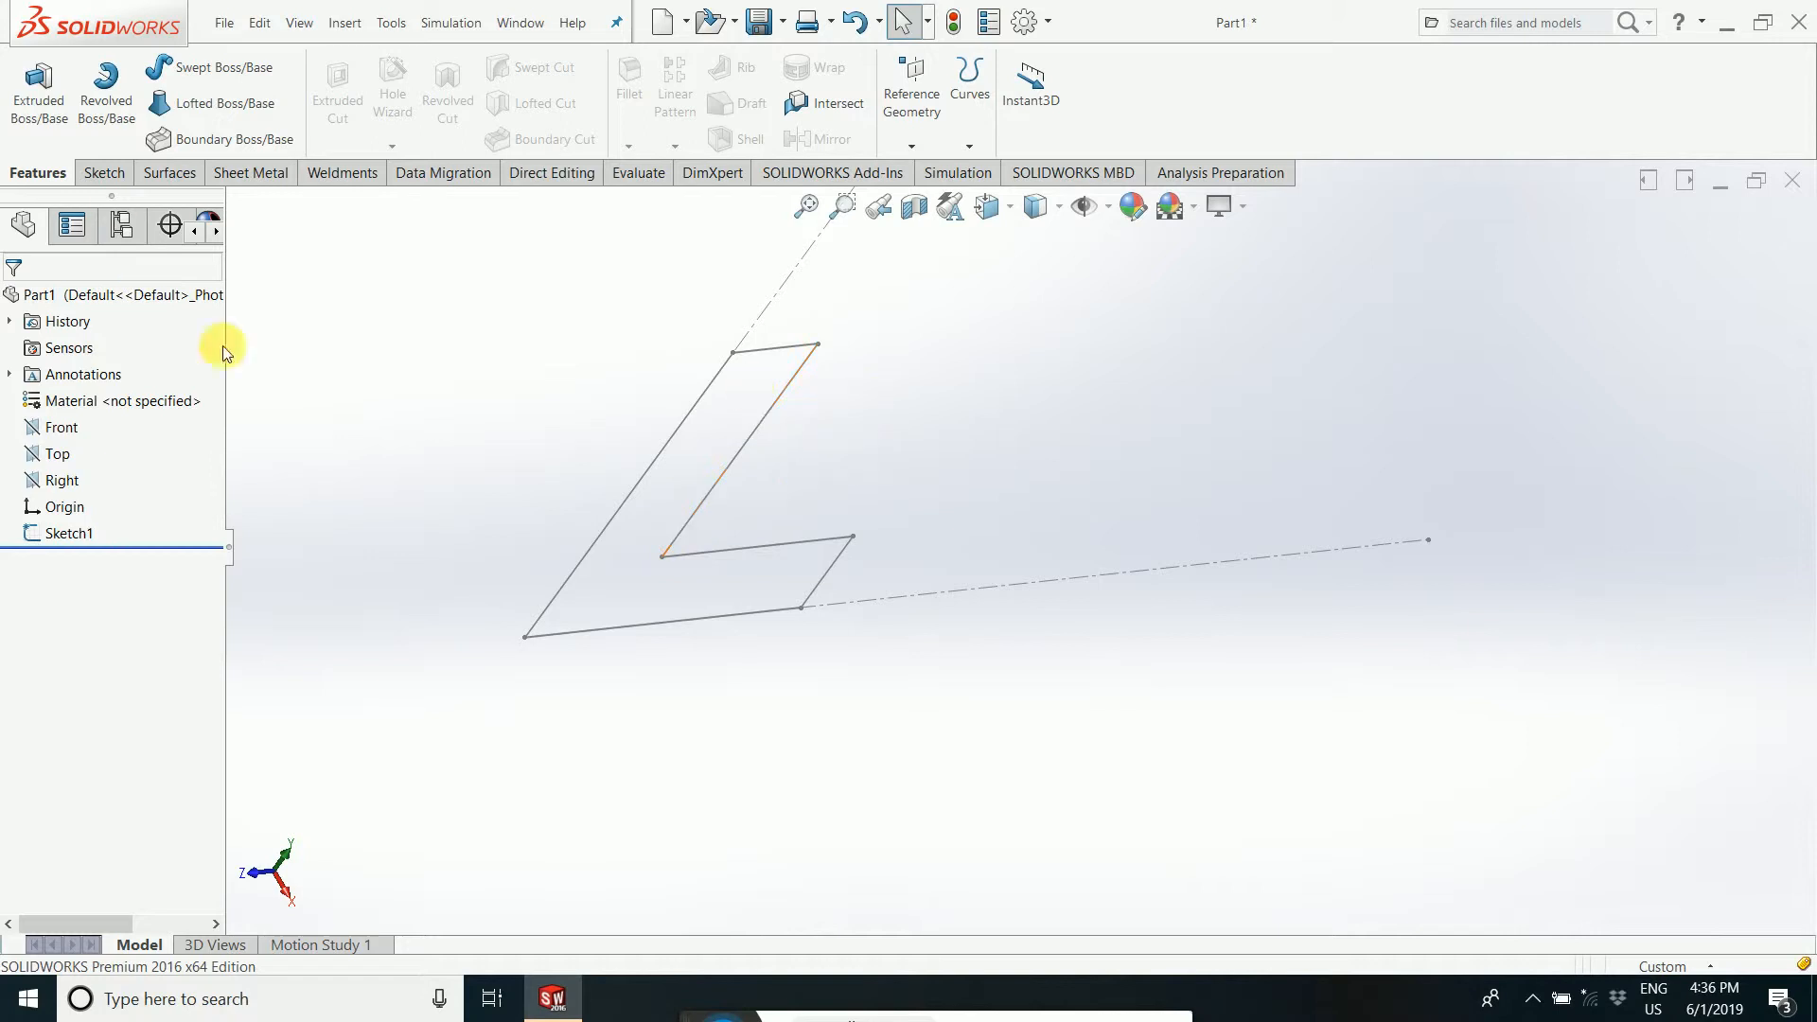
click(38, 90)
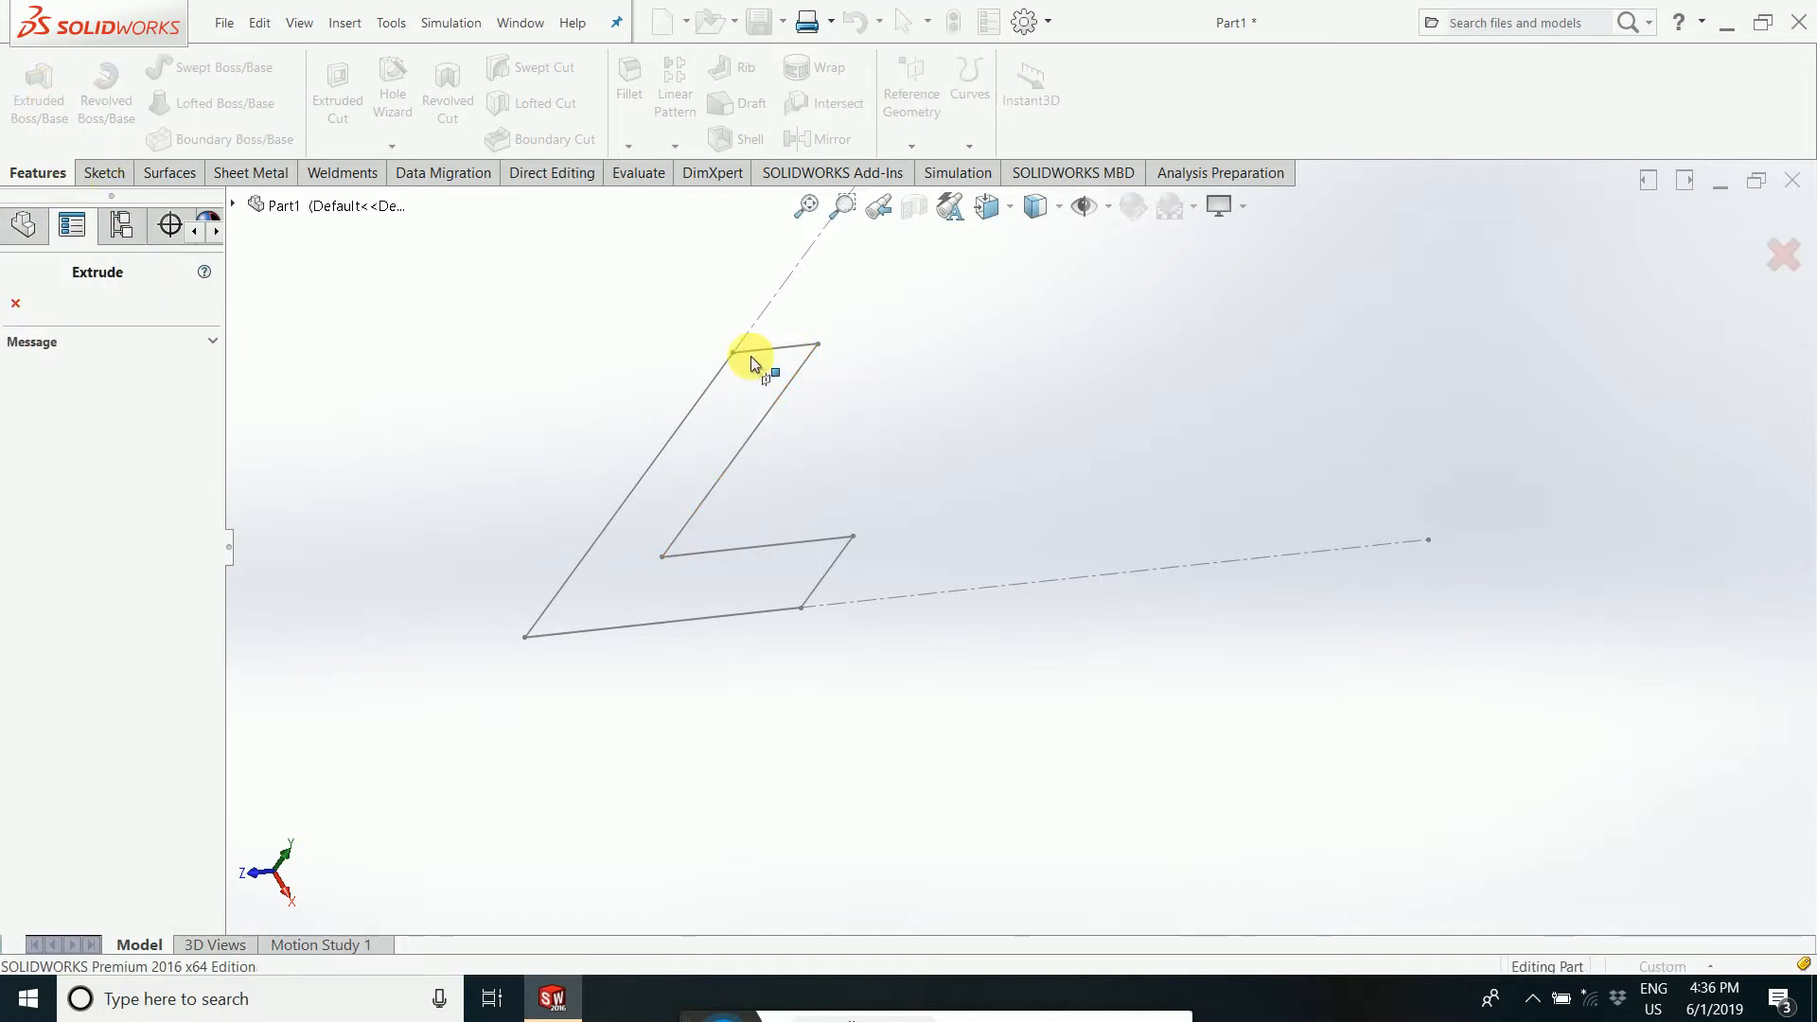
click(15, 307)
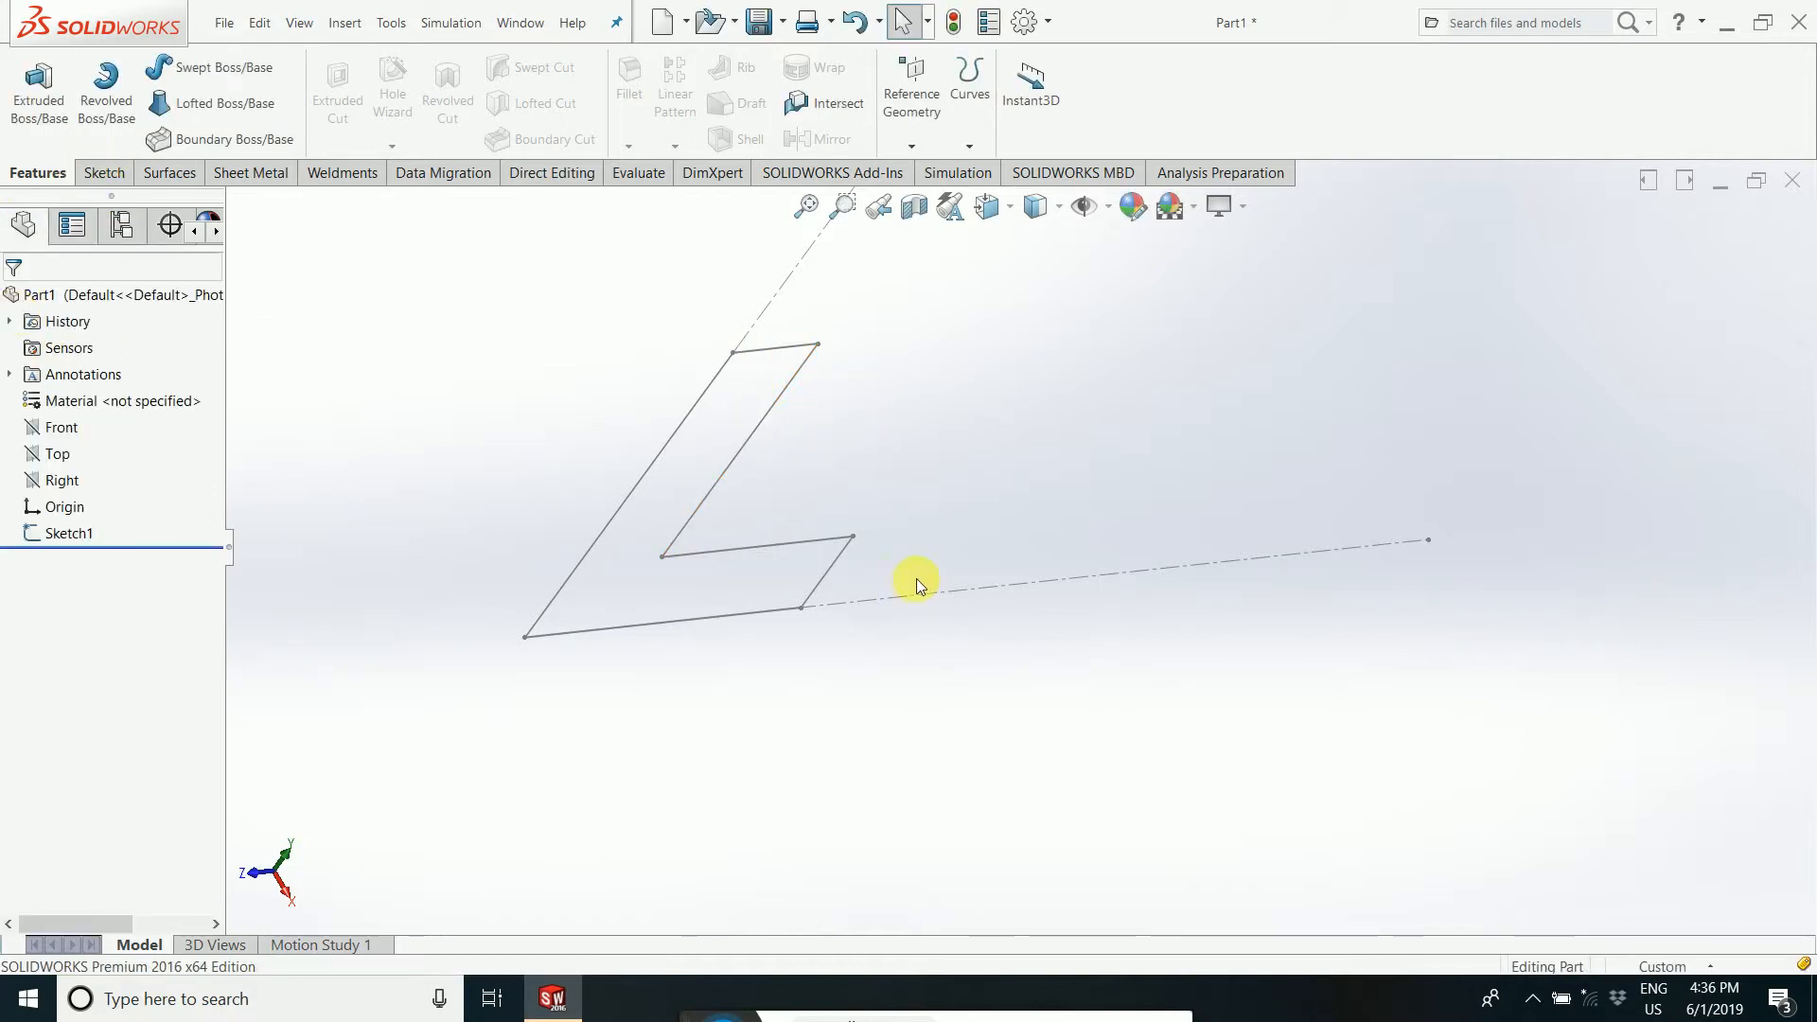
mouse_move(916, 579)
middle_down()
mouse_move(768, 654)
mouse_move(860, 581)
mouse_move(835, 599)
middle_up()
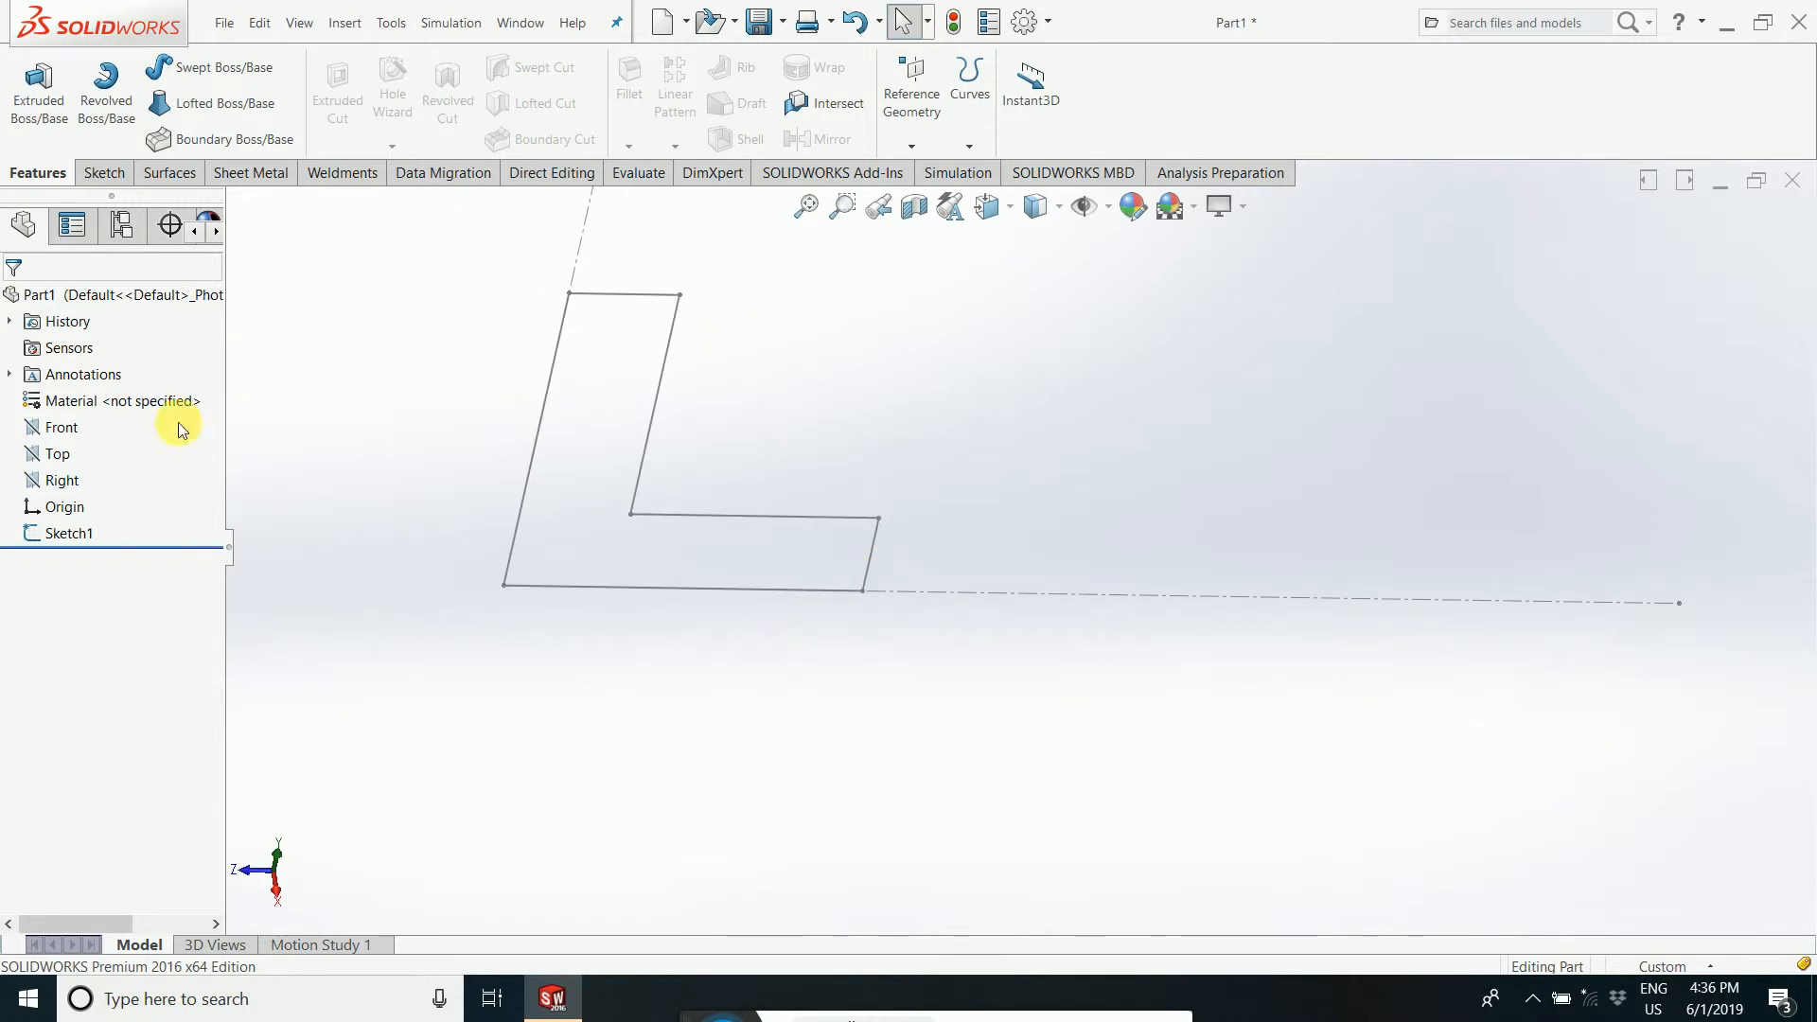
- Set up a blind boss extrusion of the L-profile sketch from the sketch plane with a depth of 110 mm
click(68, 533)
mouse_move(679, 369)
middle_down()
mouse_move(776, 516)
mouse_move(620, 412)
middle_up()
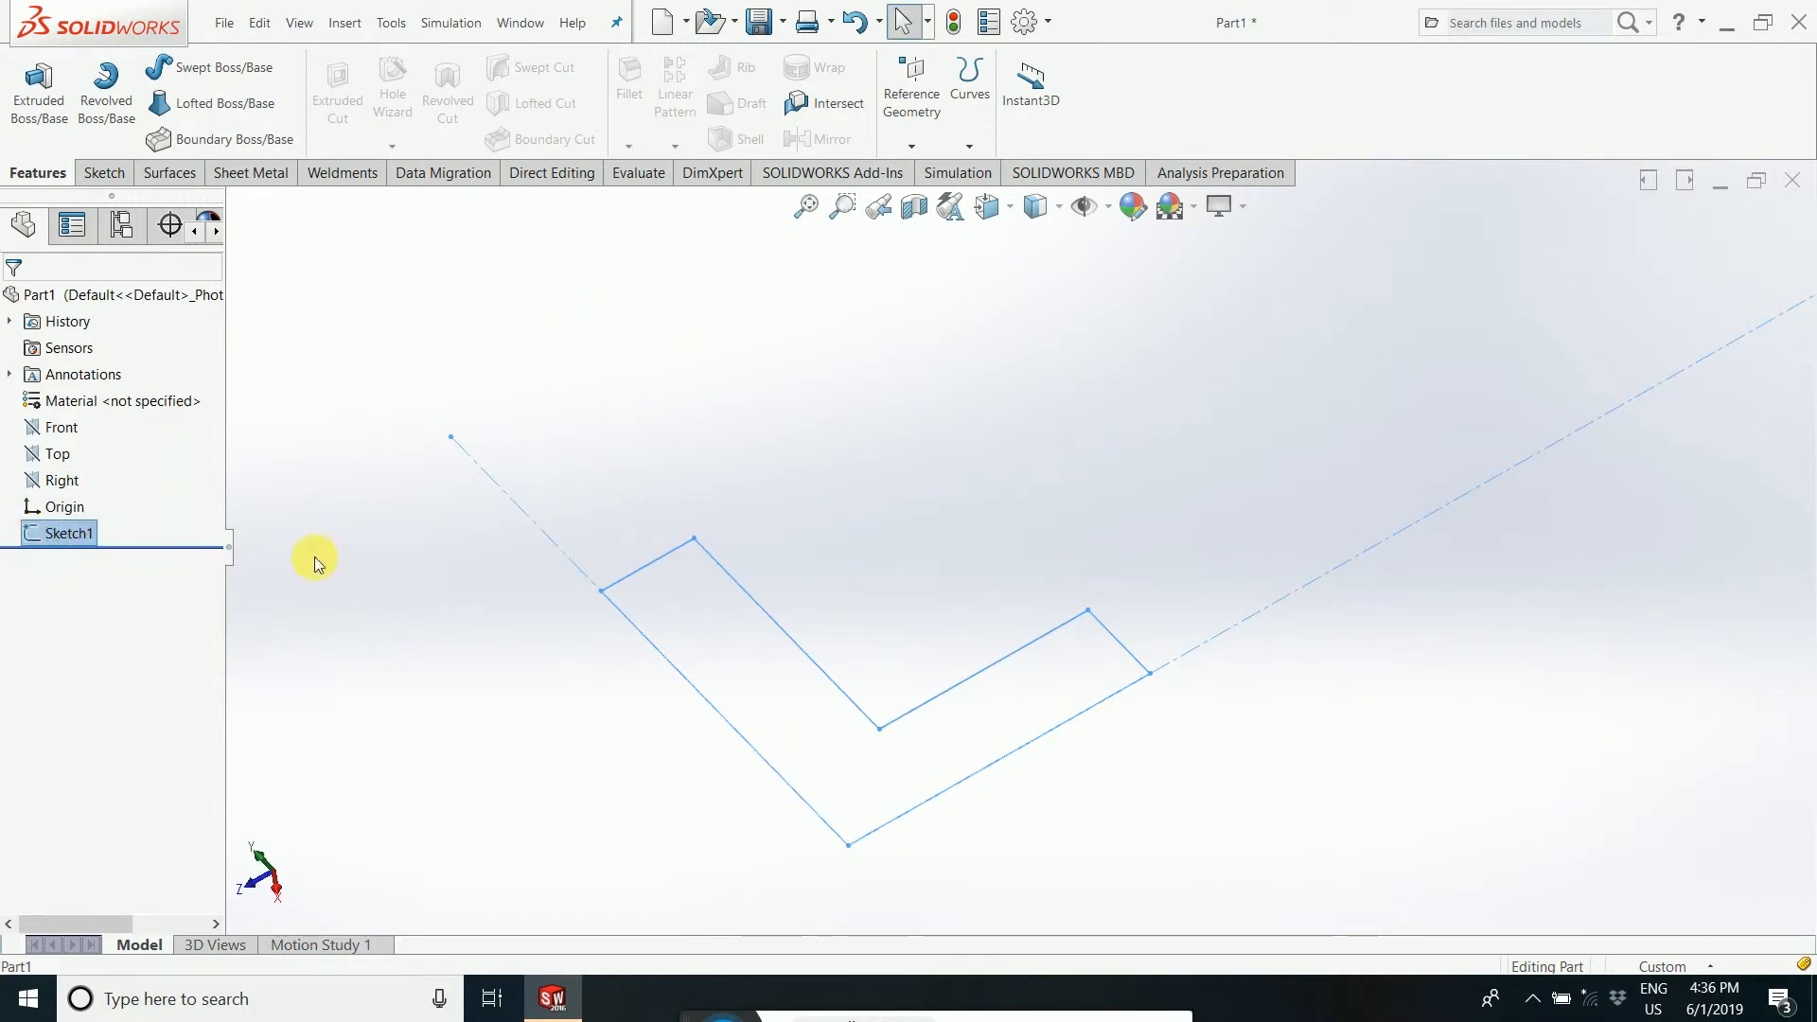
mouse_move(503, 608)
middle_down()
mouse_move(683, 744)
mouse_move(722, 577)
mouse_move(552, 499)
mouse_move(808, 401)
mouse_move(895, 325)
mouse_move(900, 519)
mouse_move(937, 499)
mouse_move(956, 520)
middle_up()
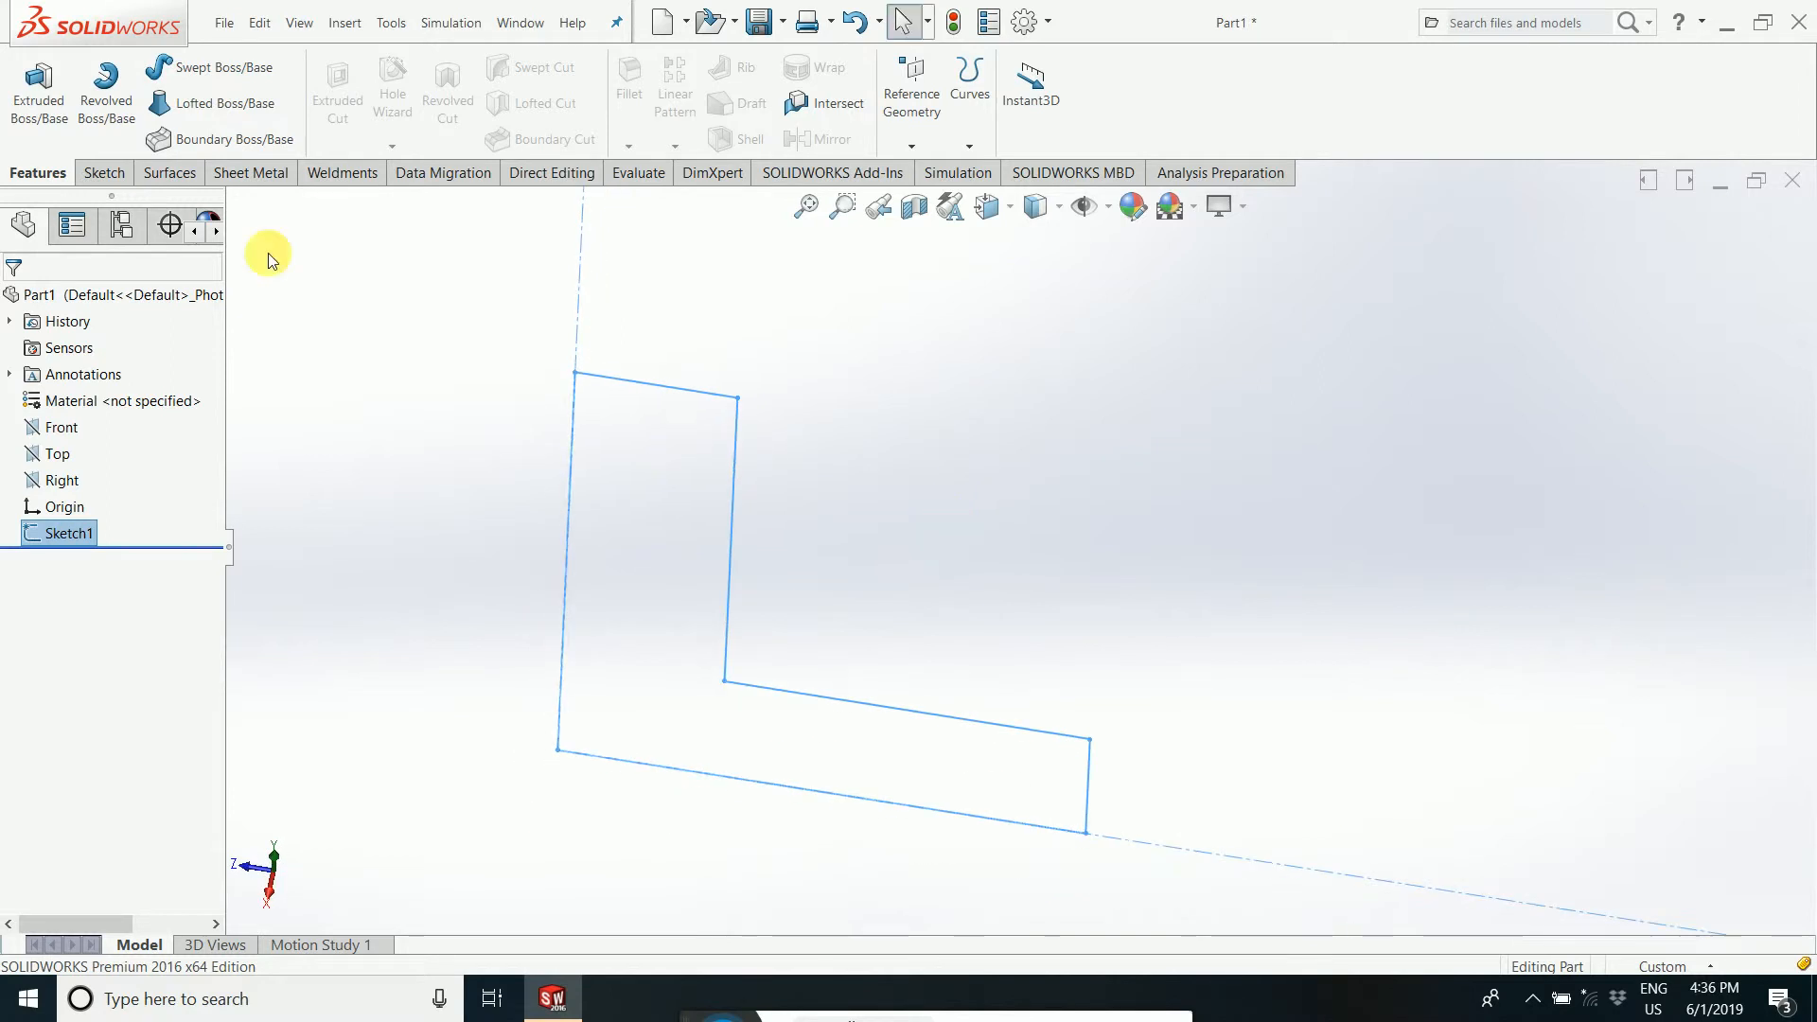
click(37, 102)
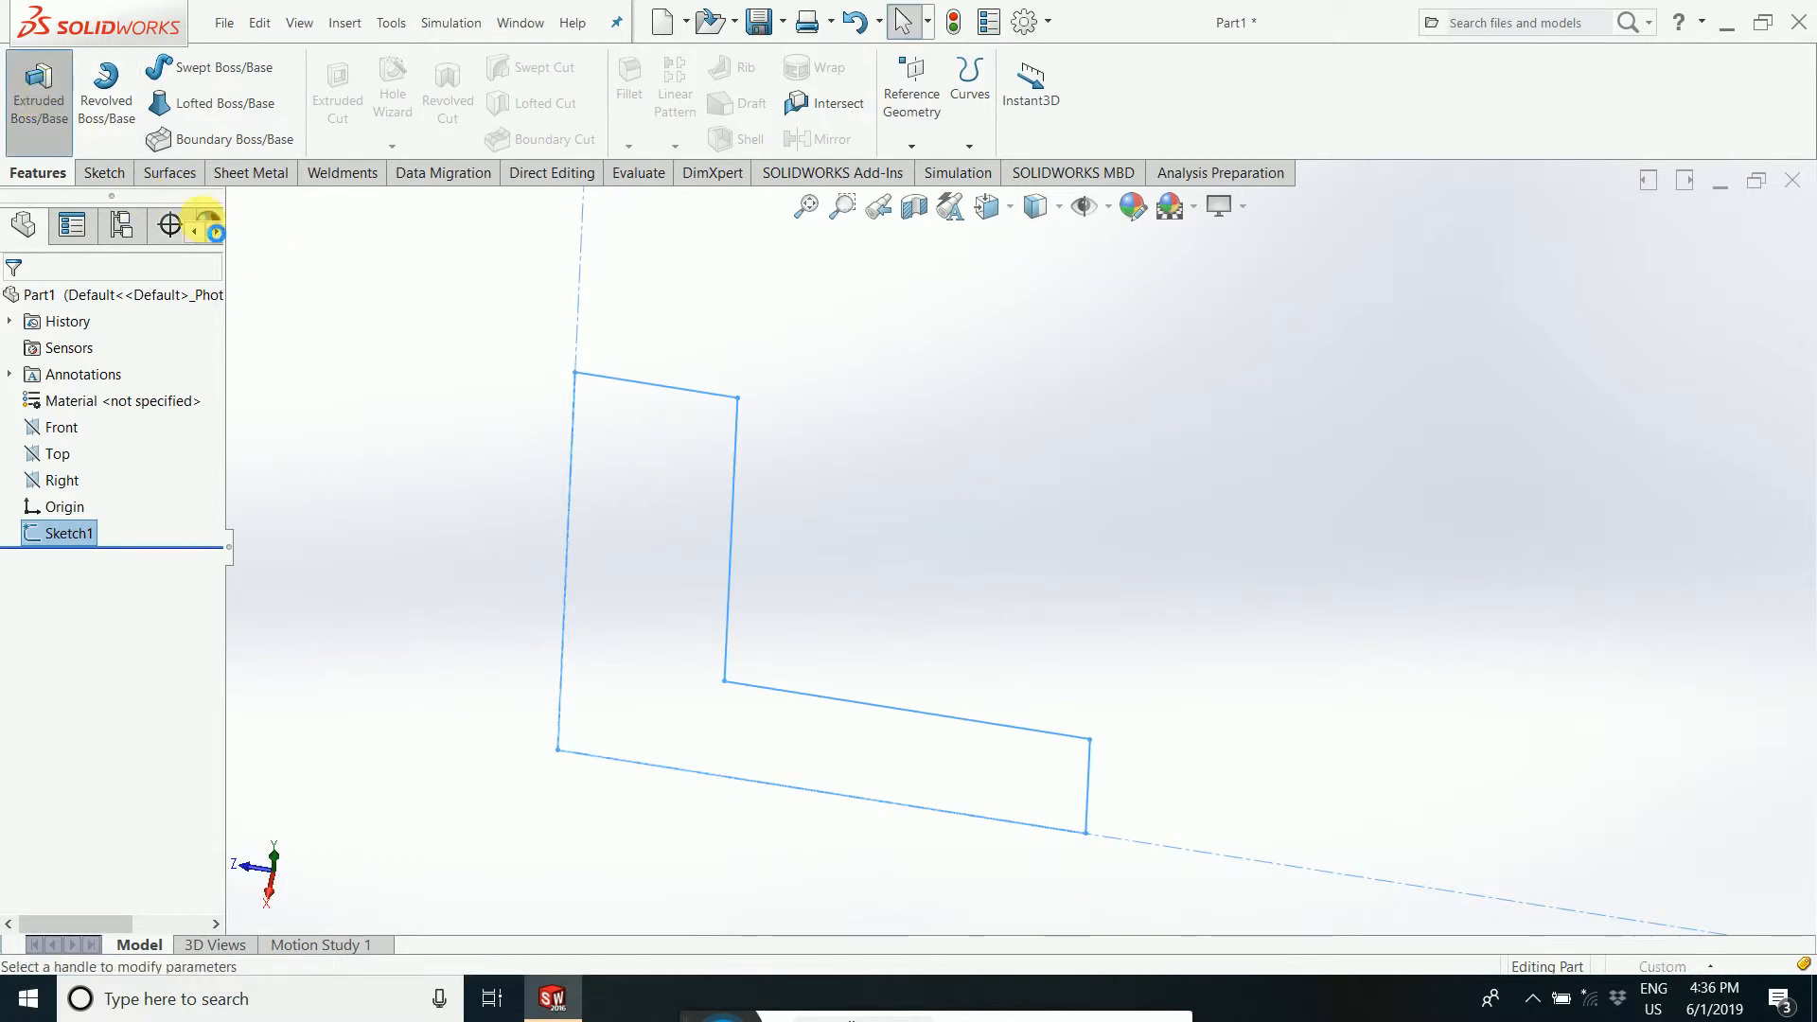
key(f)
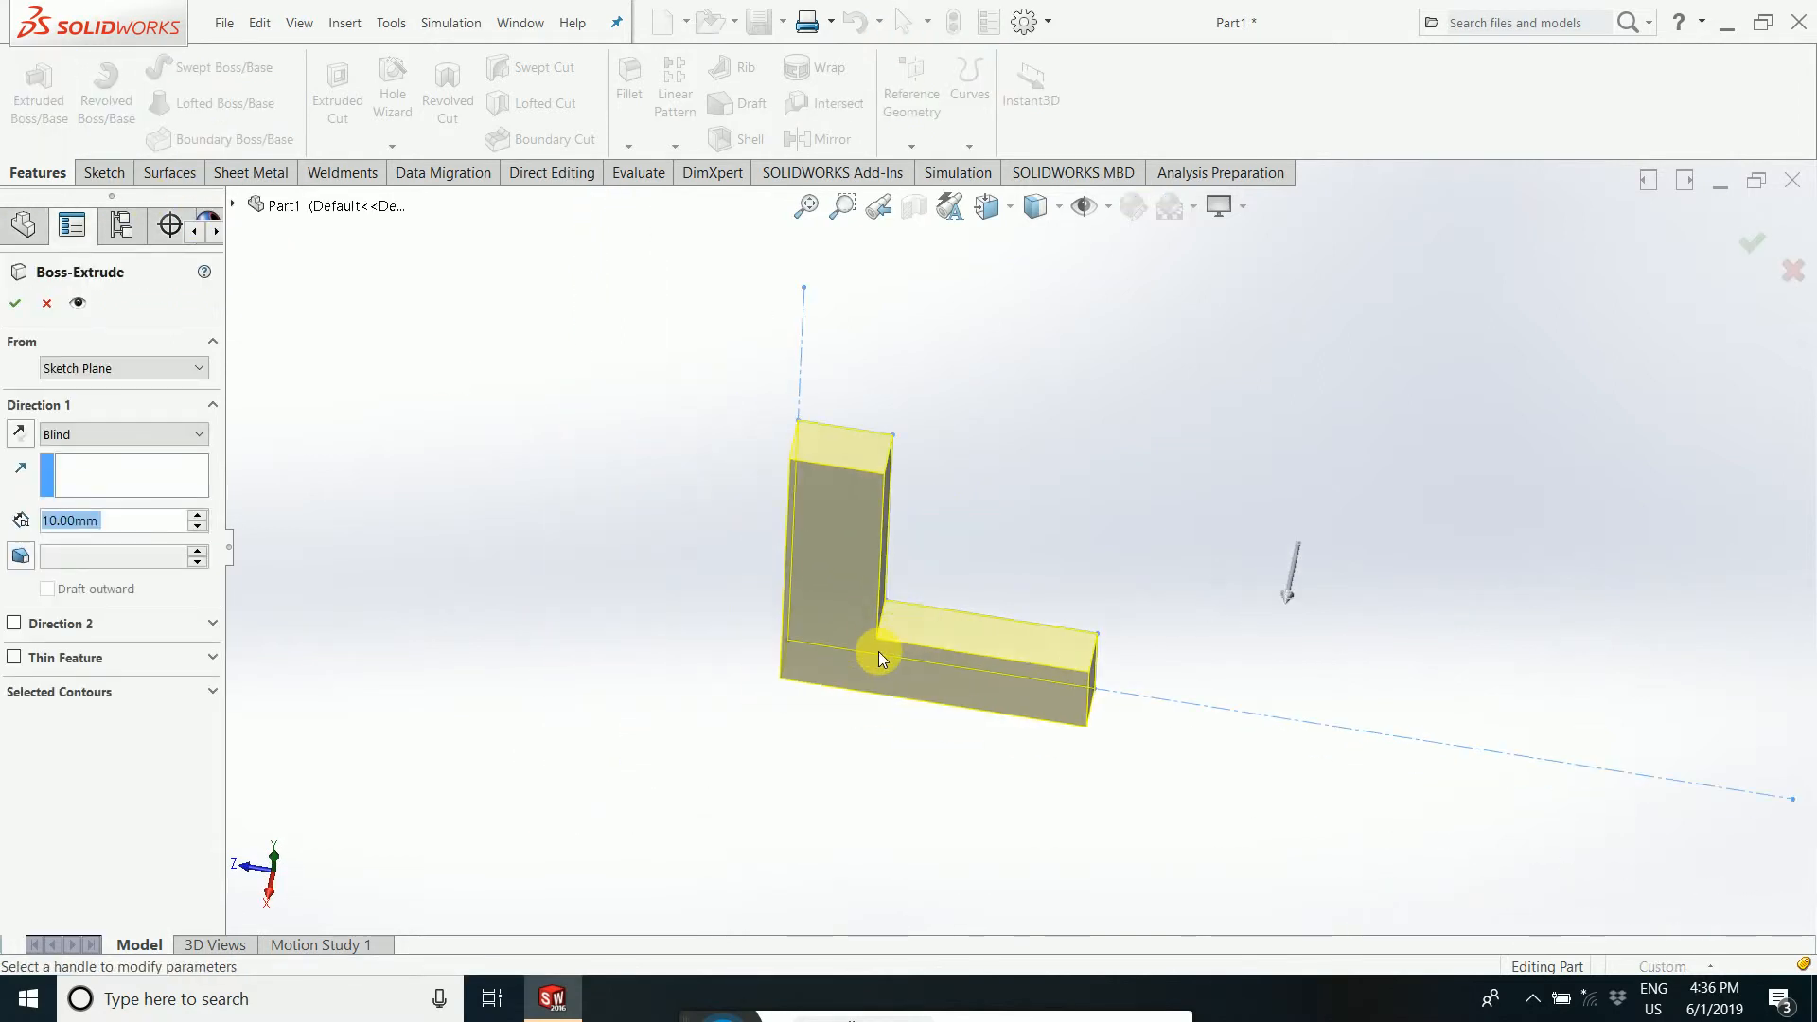
middle_drag(925, 706, 1162, 752)
scroll(1252, 741, up, 1)
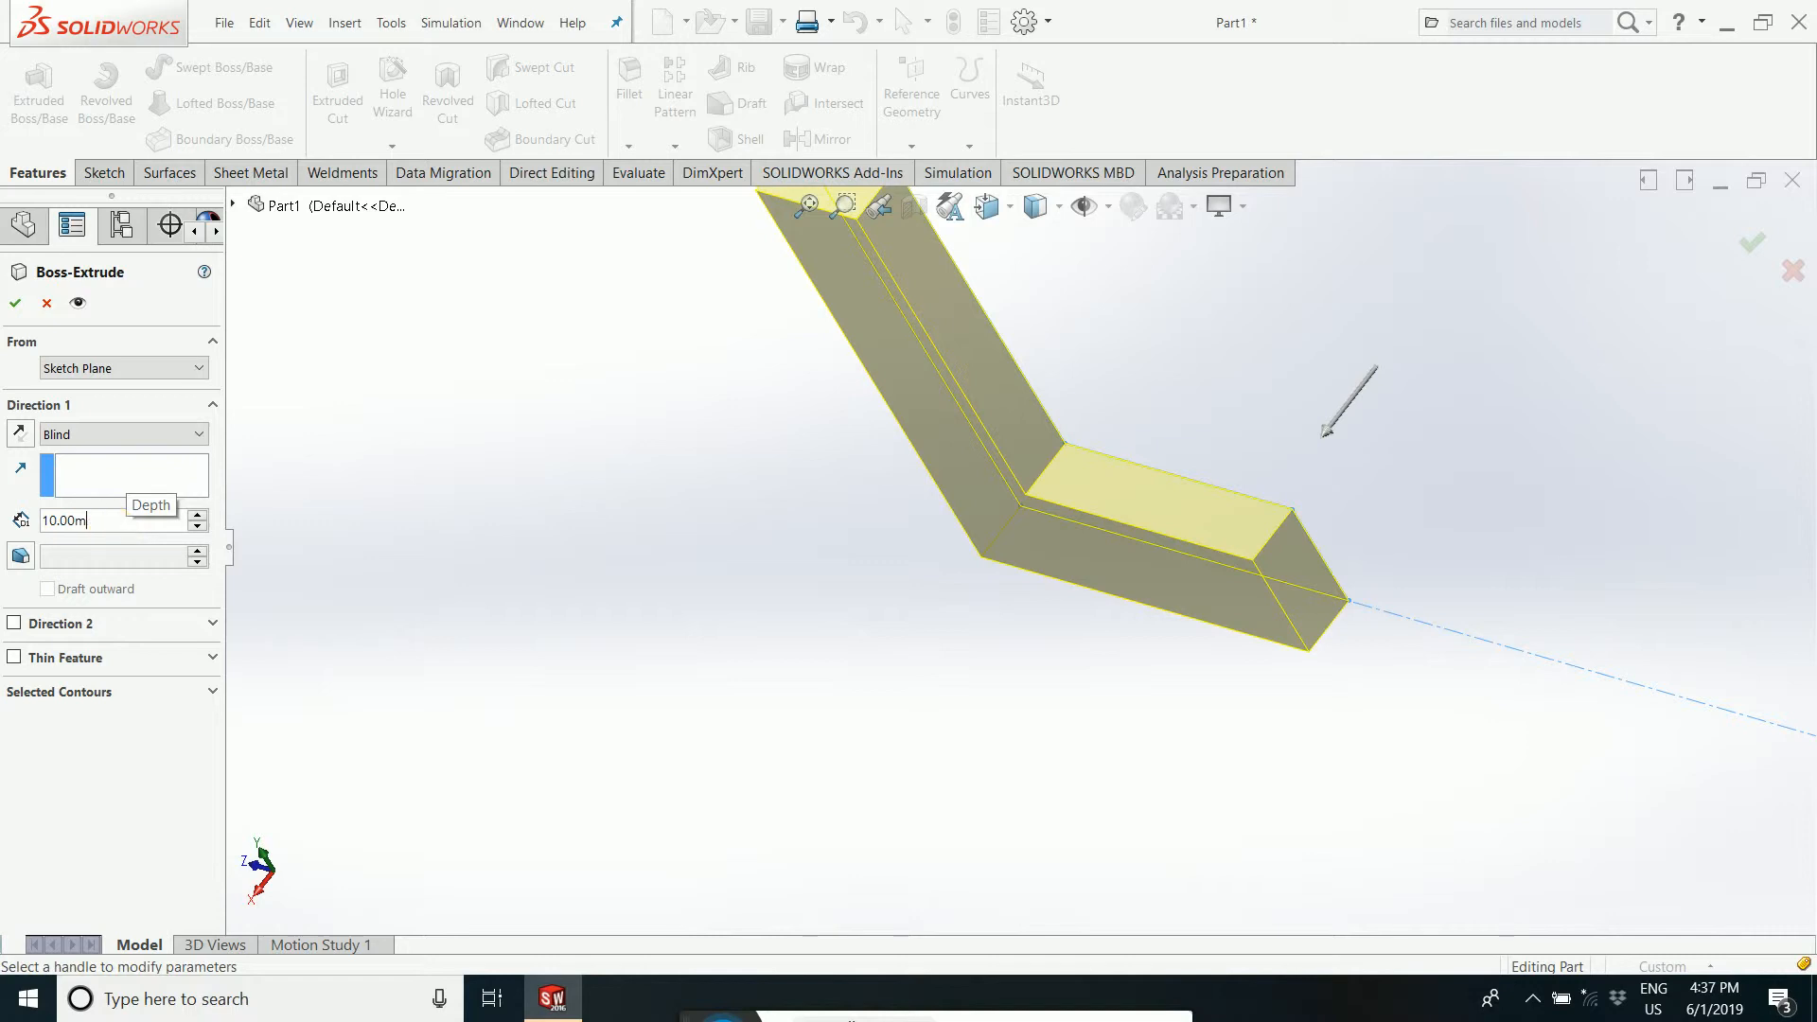
key(BackSpace)
key(BackSpace)
key(BackSpace)
key(BackSpace)
key(BackSpace)
key(BackSpace)
text(11)
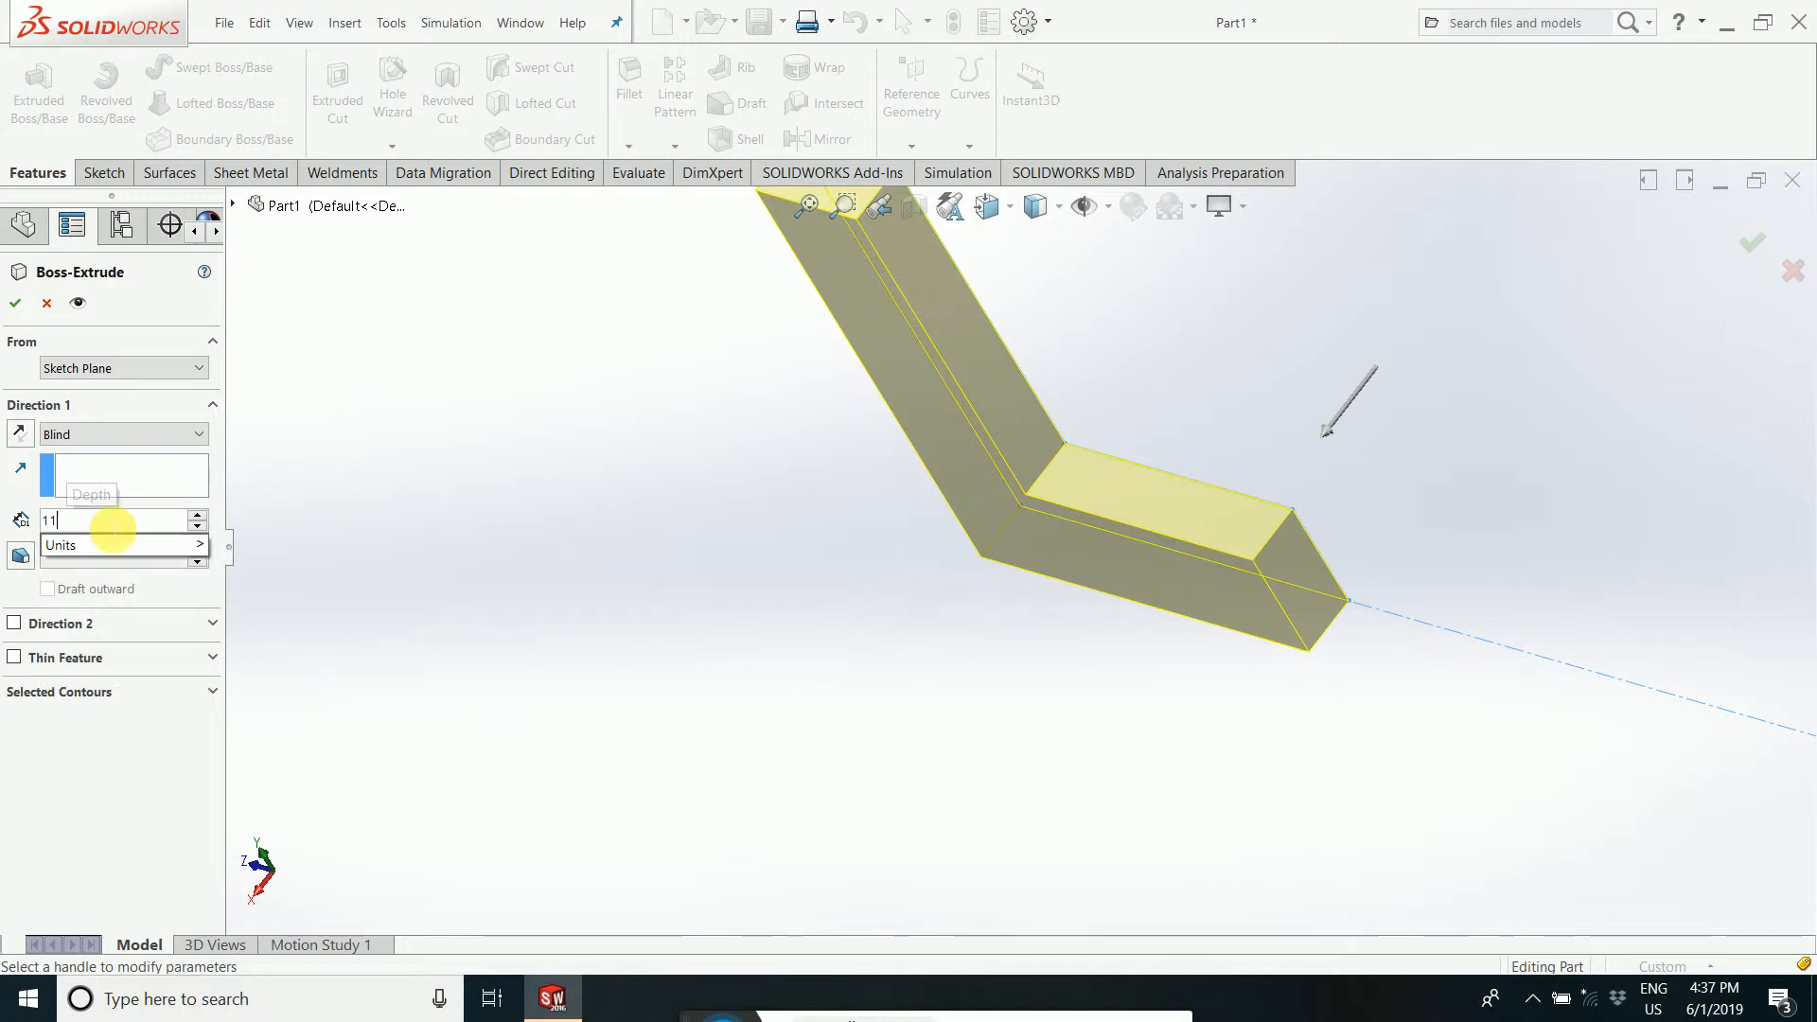
text(0)
key(Return)
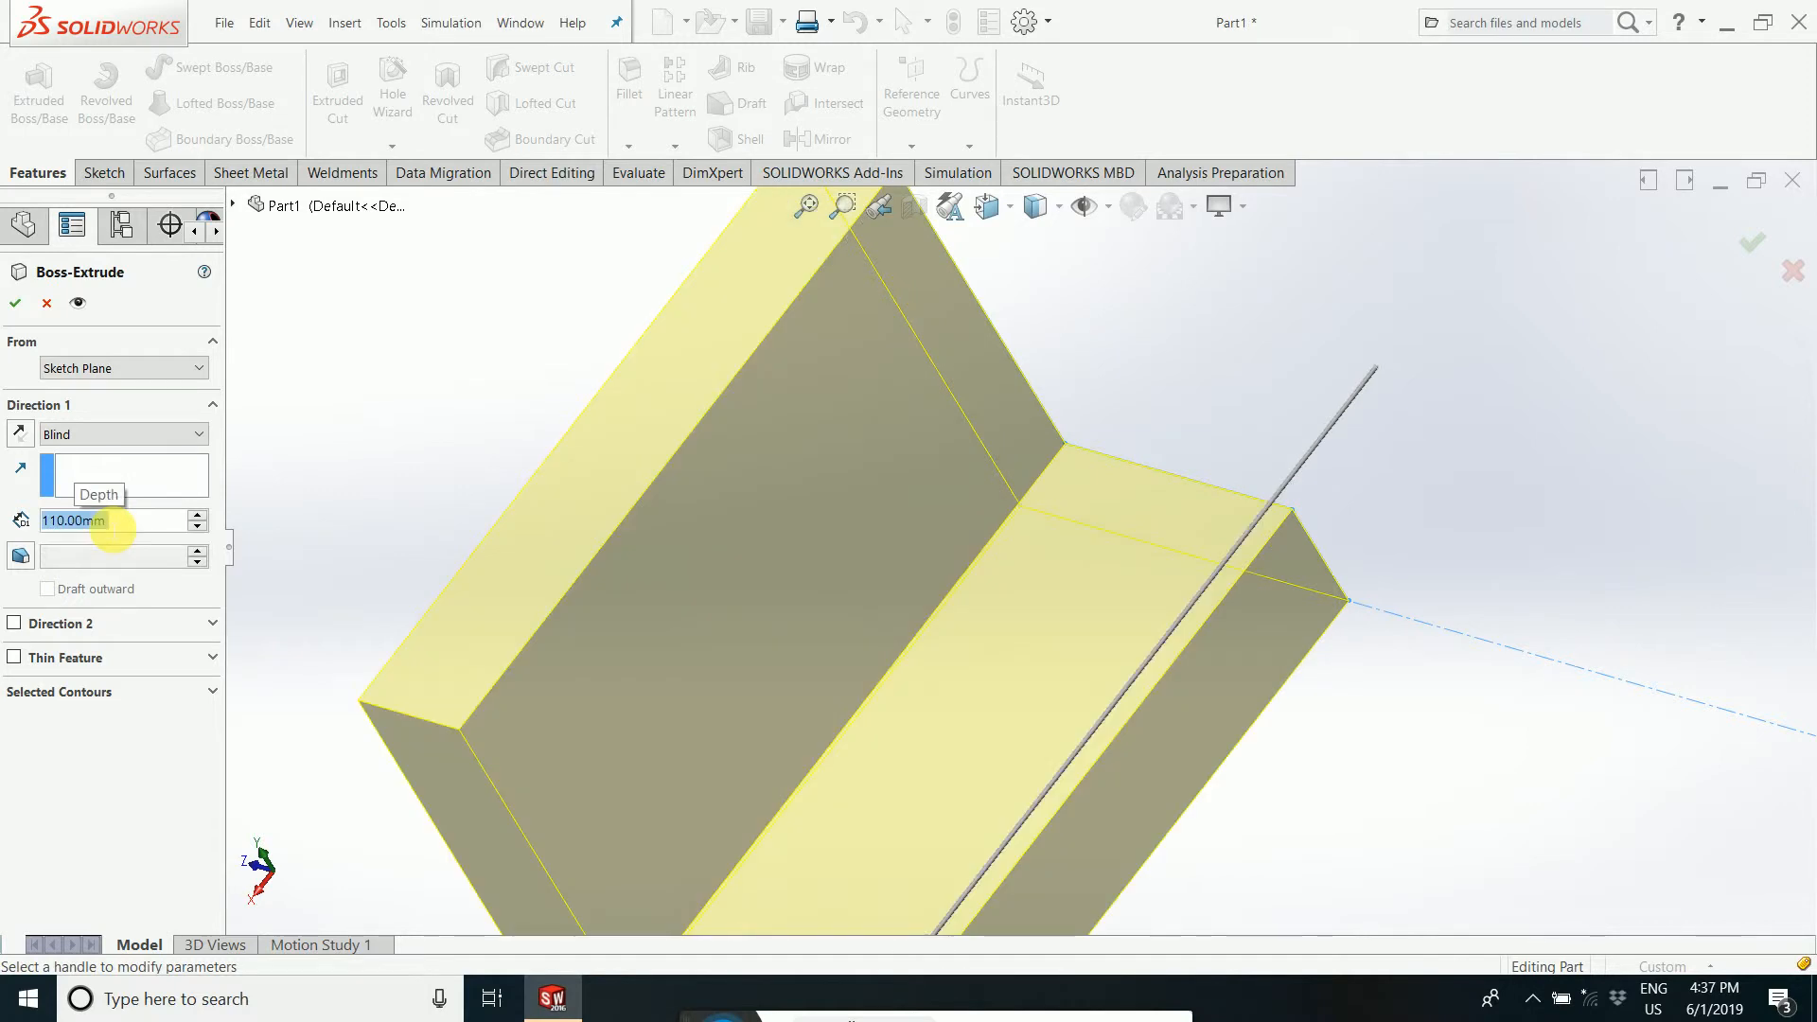
- Try a 105 mm depth on the extrusion preview, set it back to 110 mm and accept the boss
scroll(483, 570, up, 5)
scroll(984, 647, down, 3)
middle_drag(987, 648, 1128, 337)
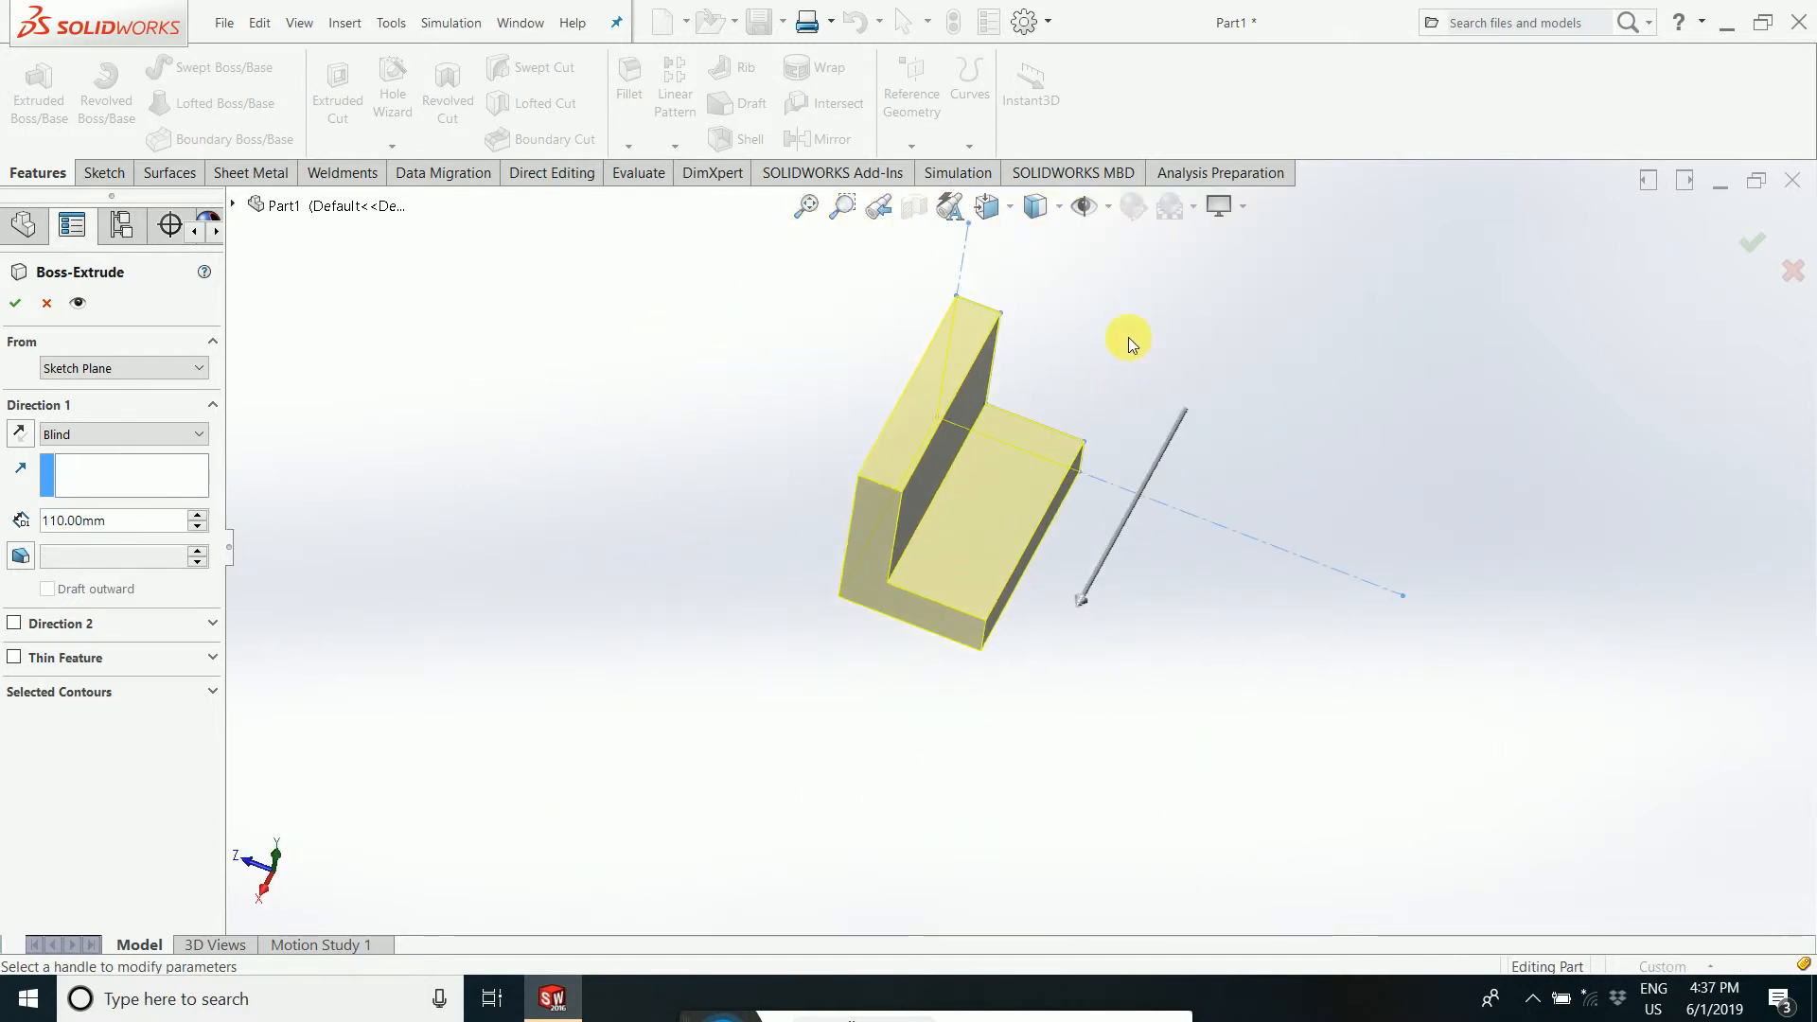
scroll(1128, 338, down, 2)
middle_drag(997, 682, 937, 636)
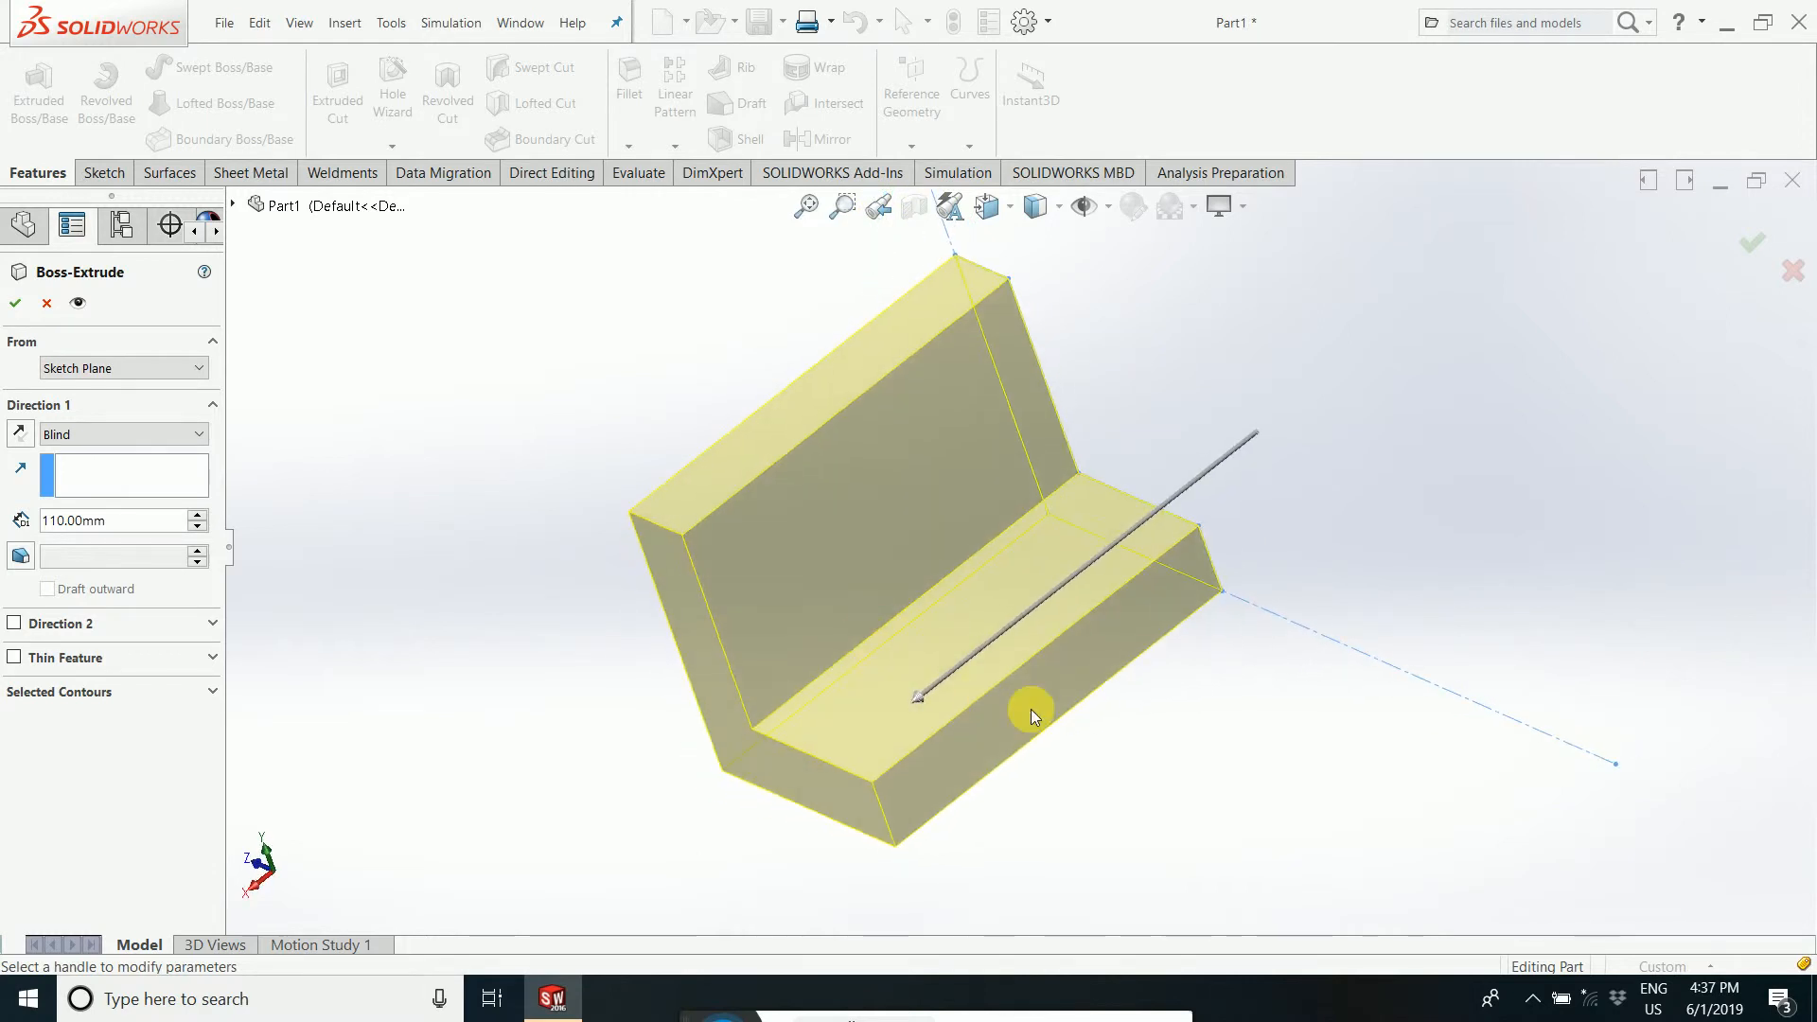
mouse_move(916, 703)
mouse_down()
mouse_move(838, 747)
mouse_move(1015, 628)
mouse_move(811, 742)
mouse_move(967, 640)
mouse_move(884, 681)
mouse_move(924, 637)
mouse_move(927, 663)
mouse_up()
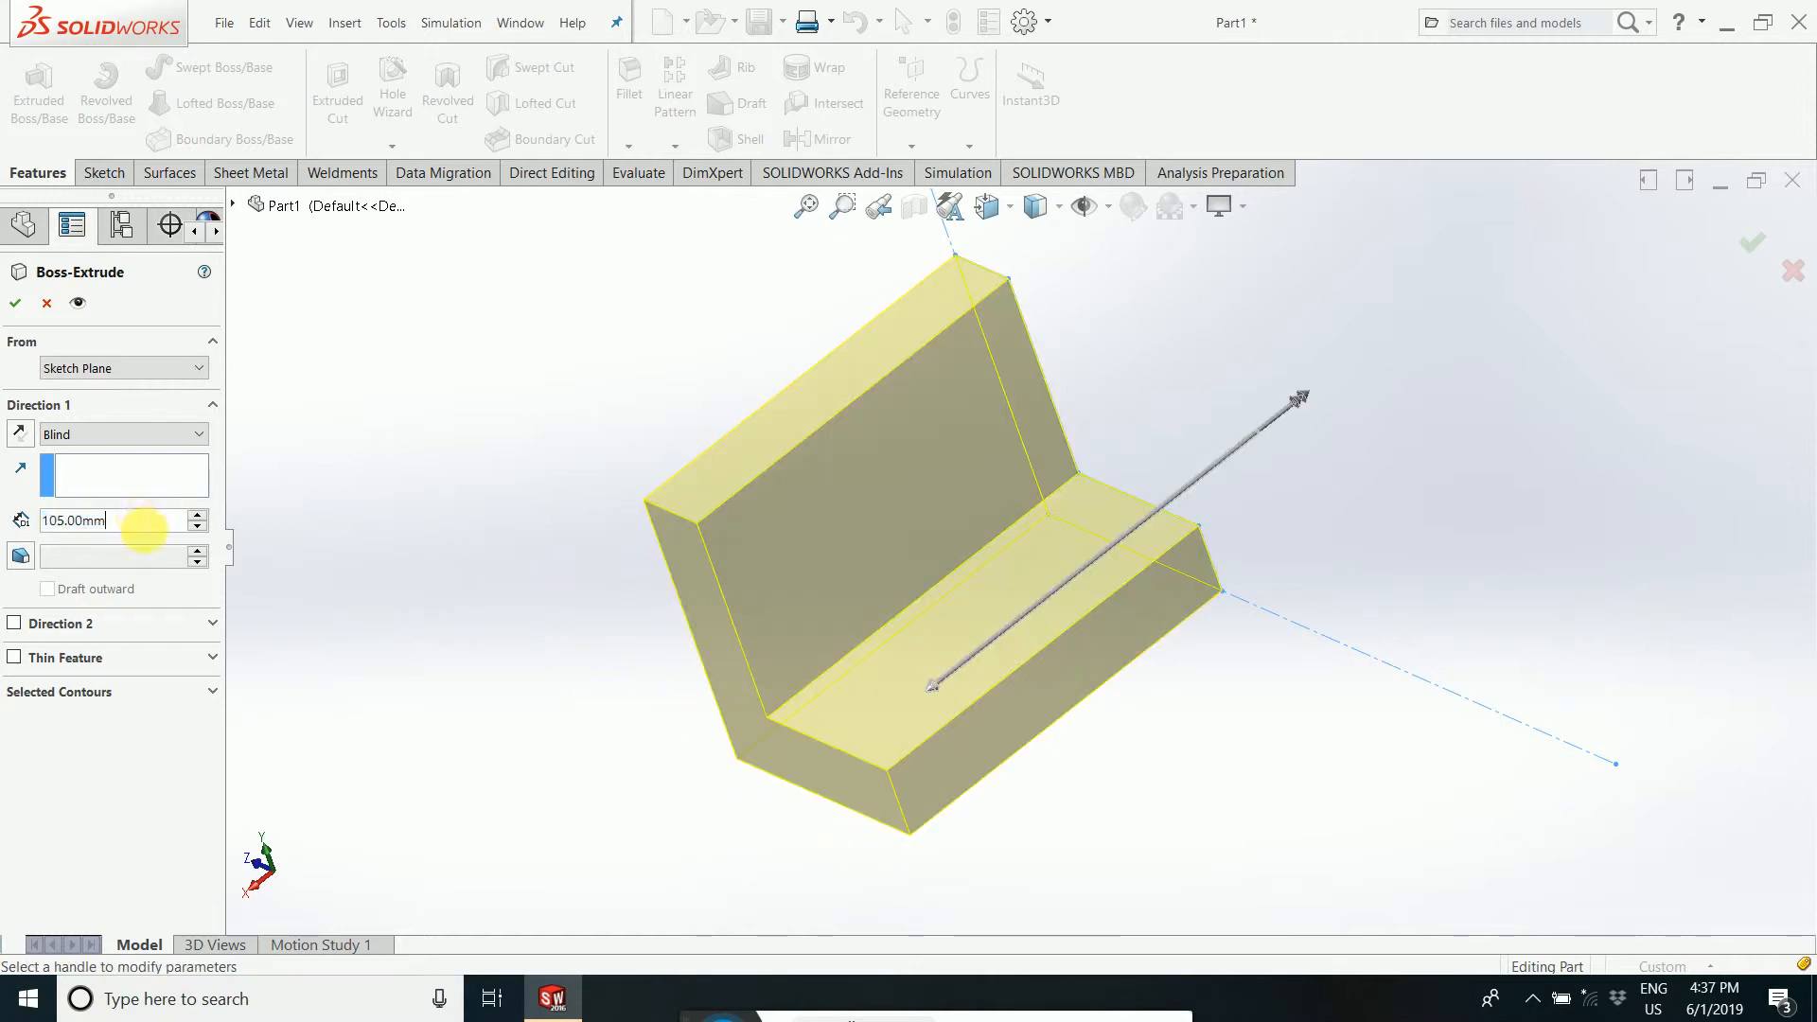
text(110)
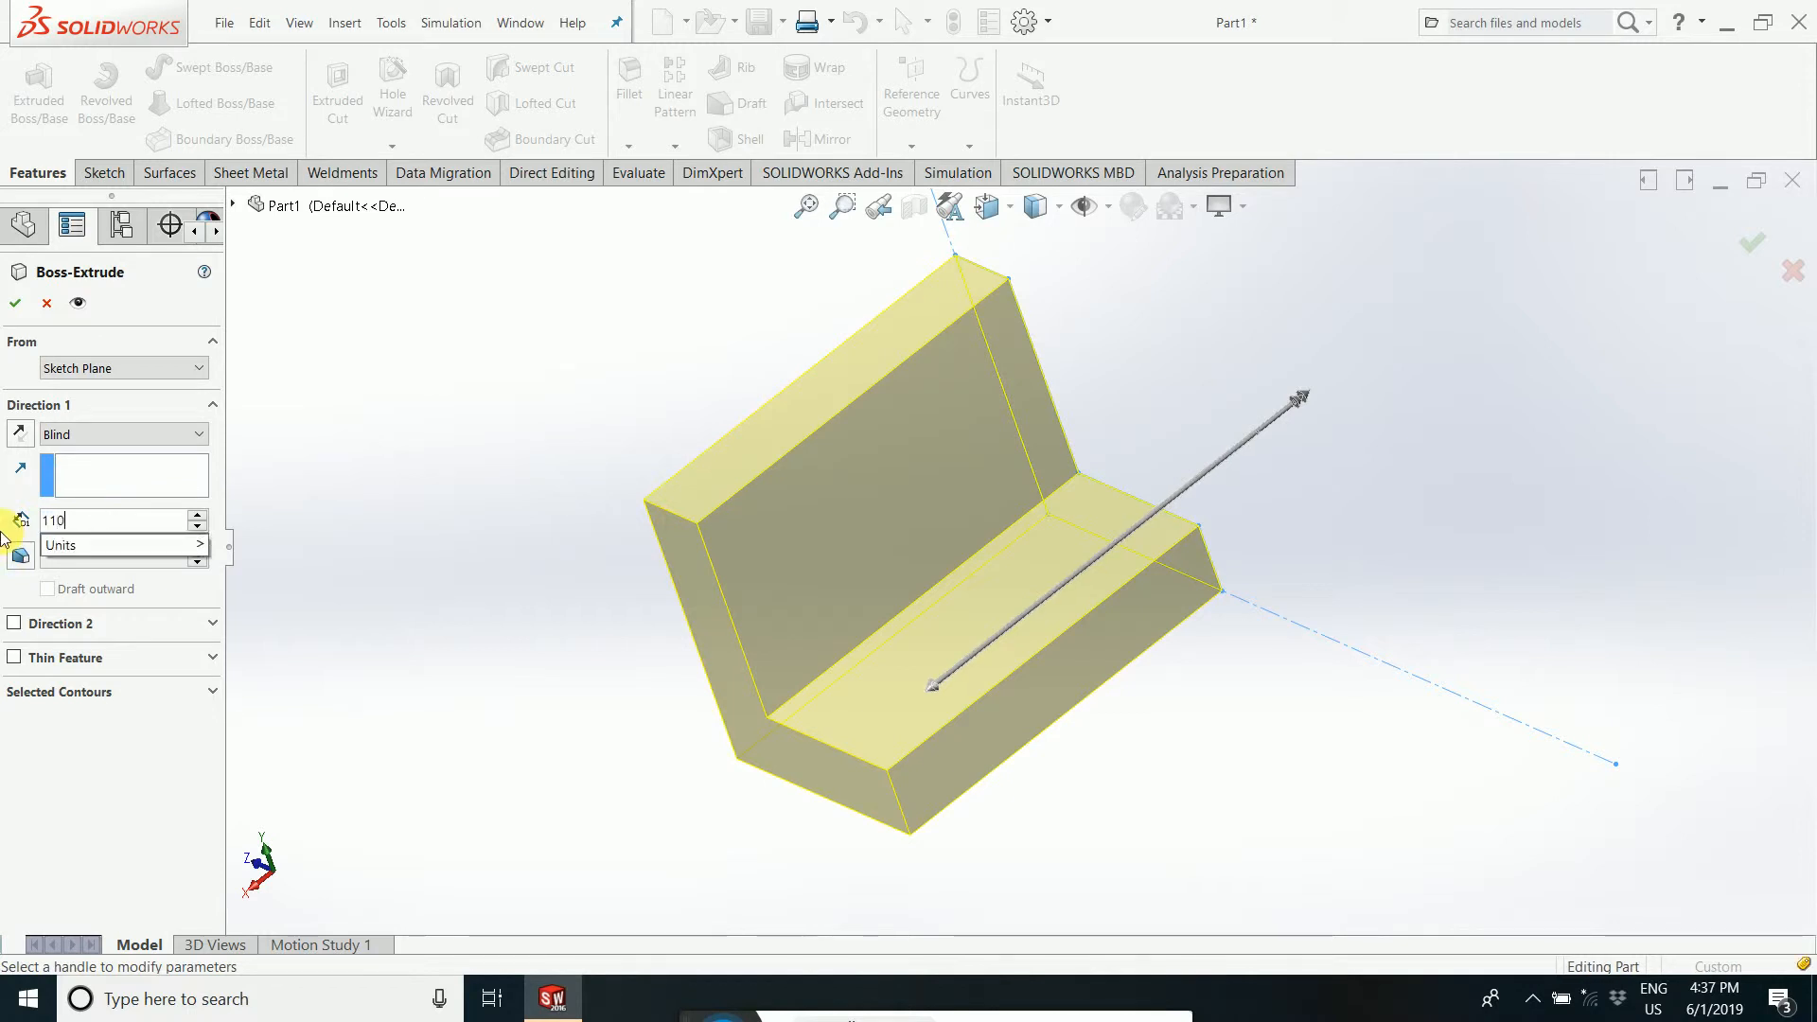
key(Return)
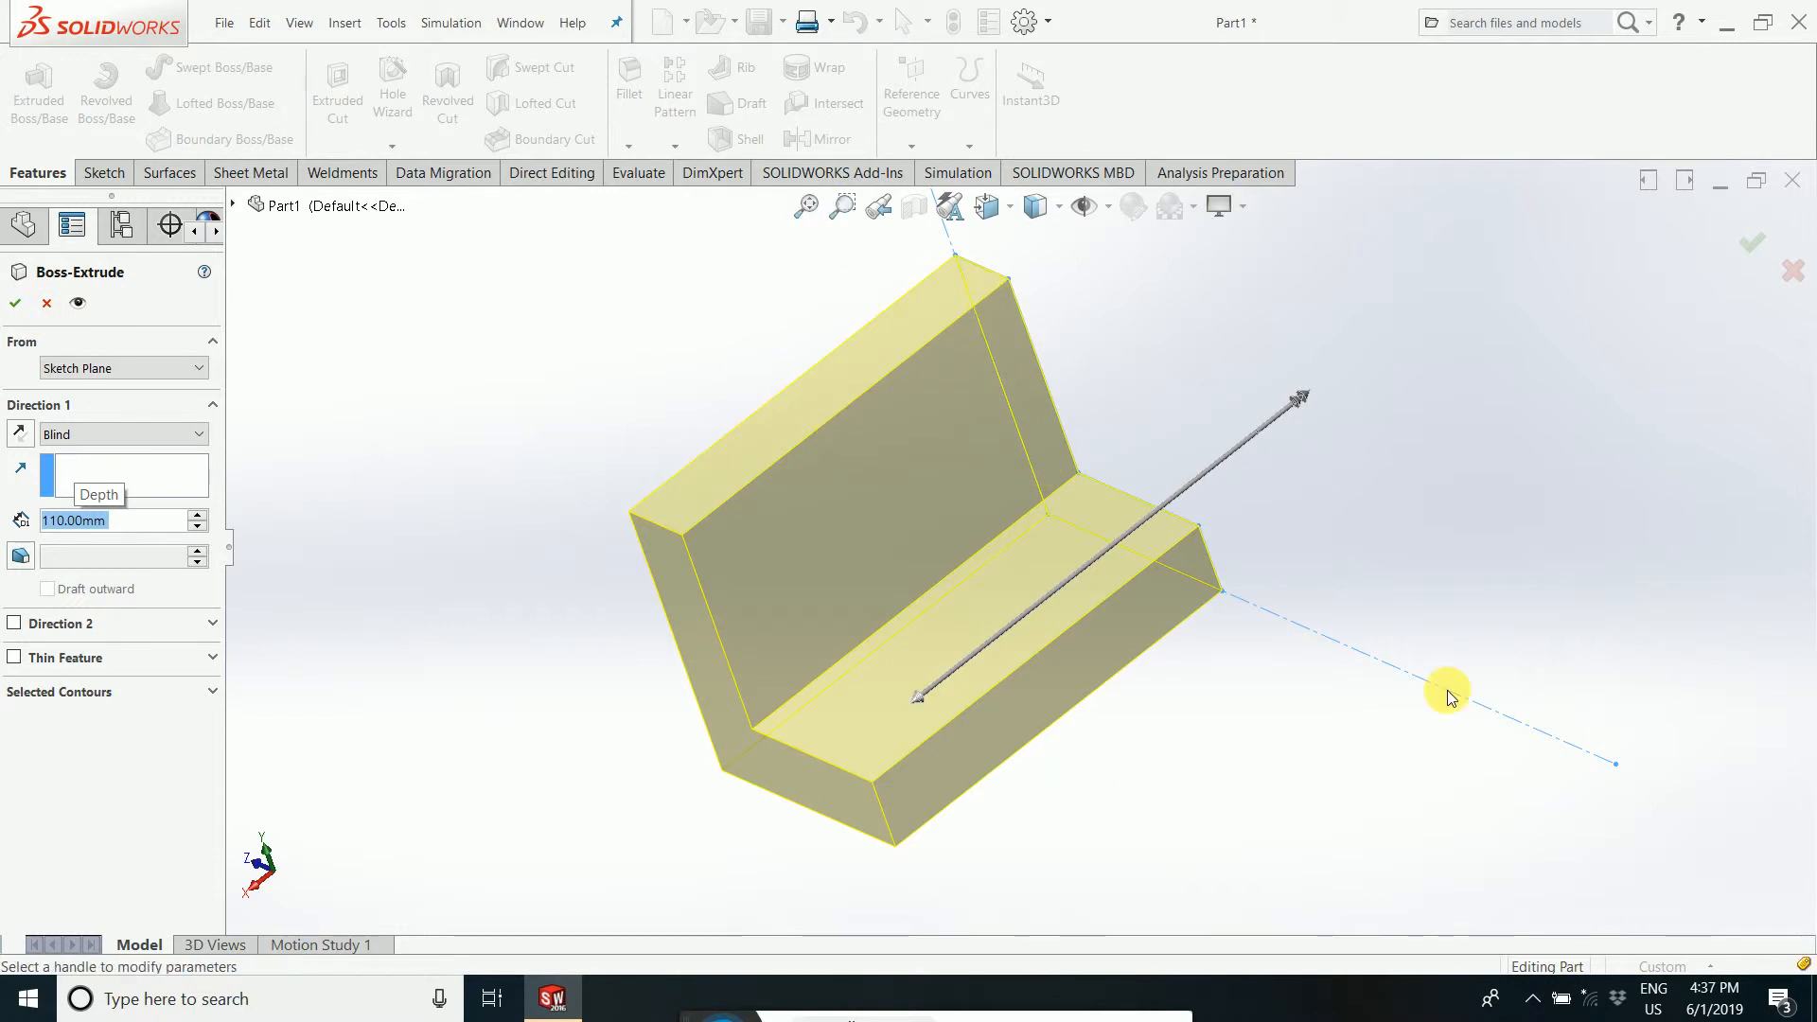
mouse_move(619, 623)
middle_down()
mouse_move(640, 637)
mouse_move(669, 620)
mouse_move(597, 597)
middle_up()
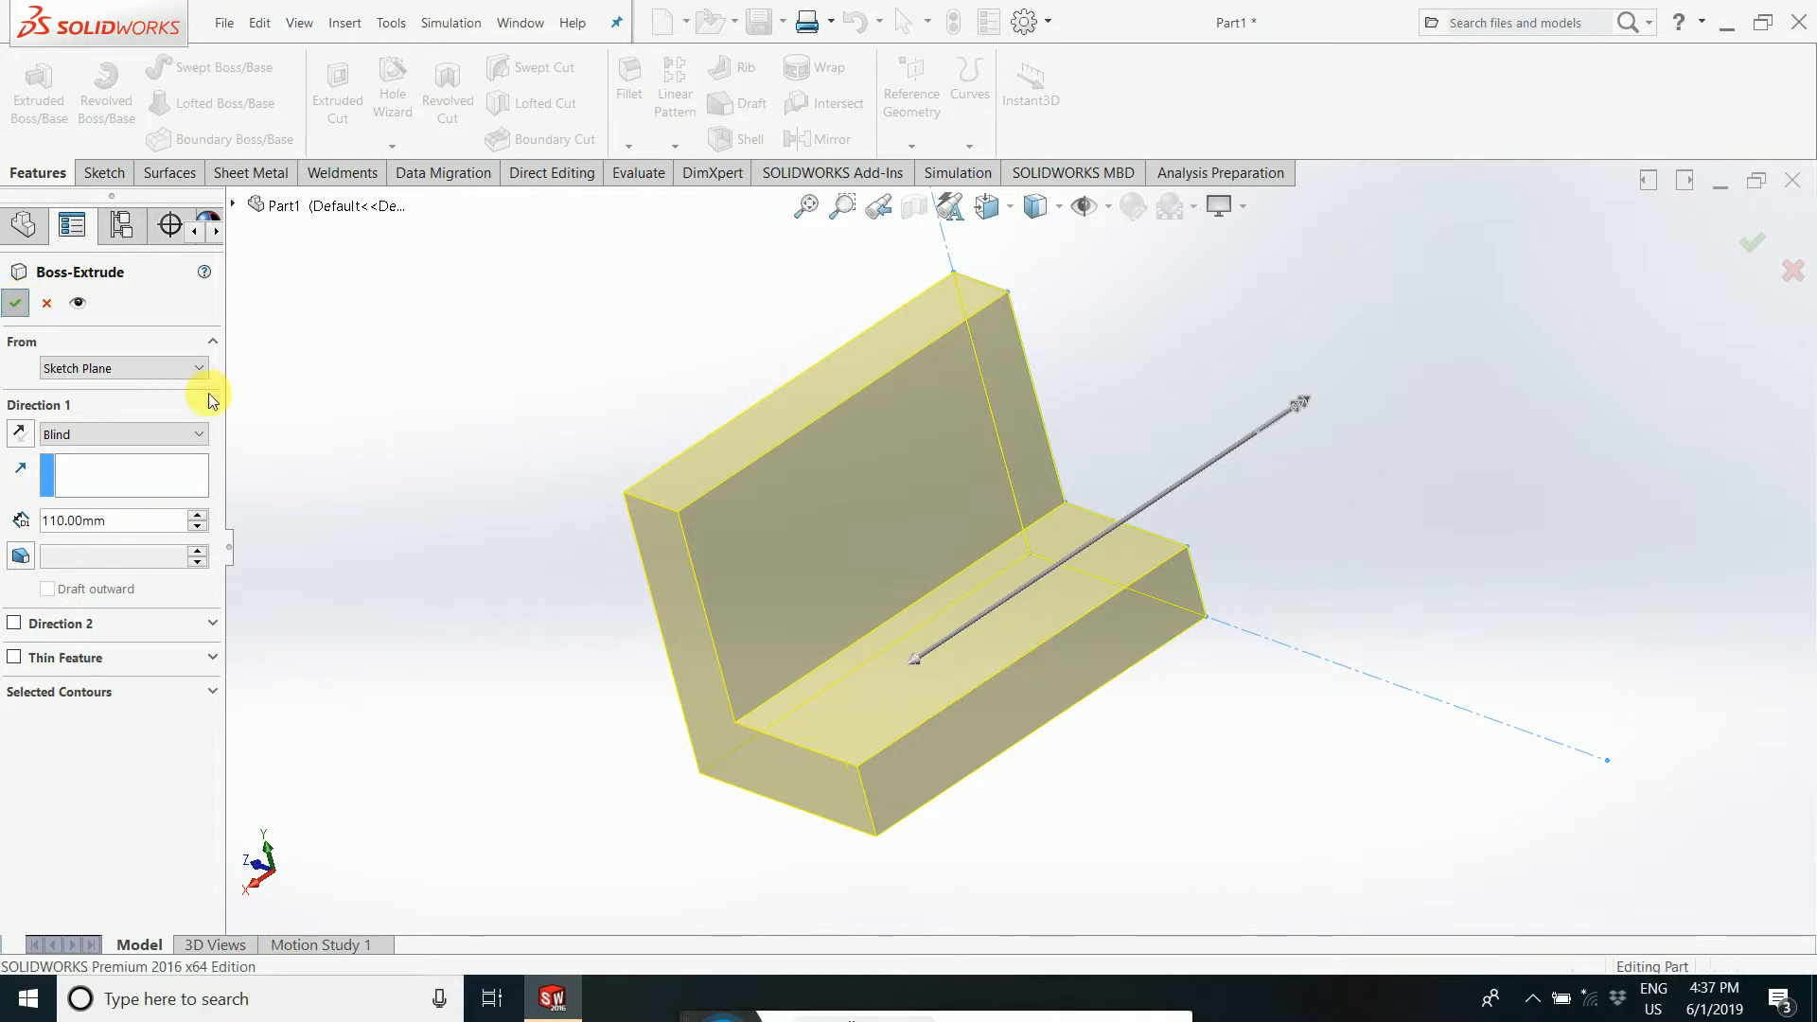
key(Return)
middle_drag(548, 556, 1448, 446)
scroll(1097, 567, down, 3)
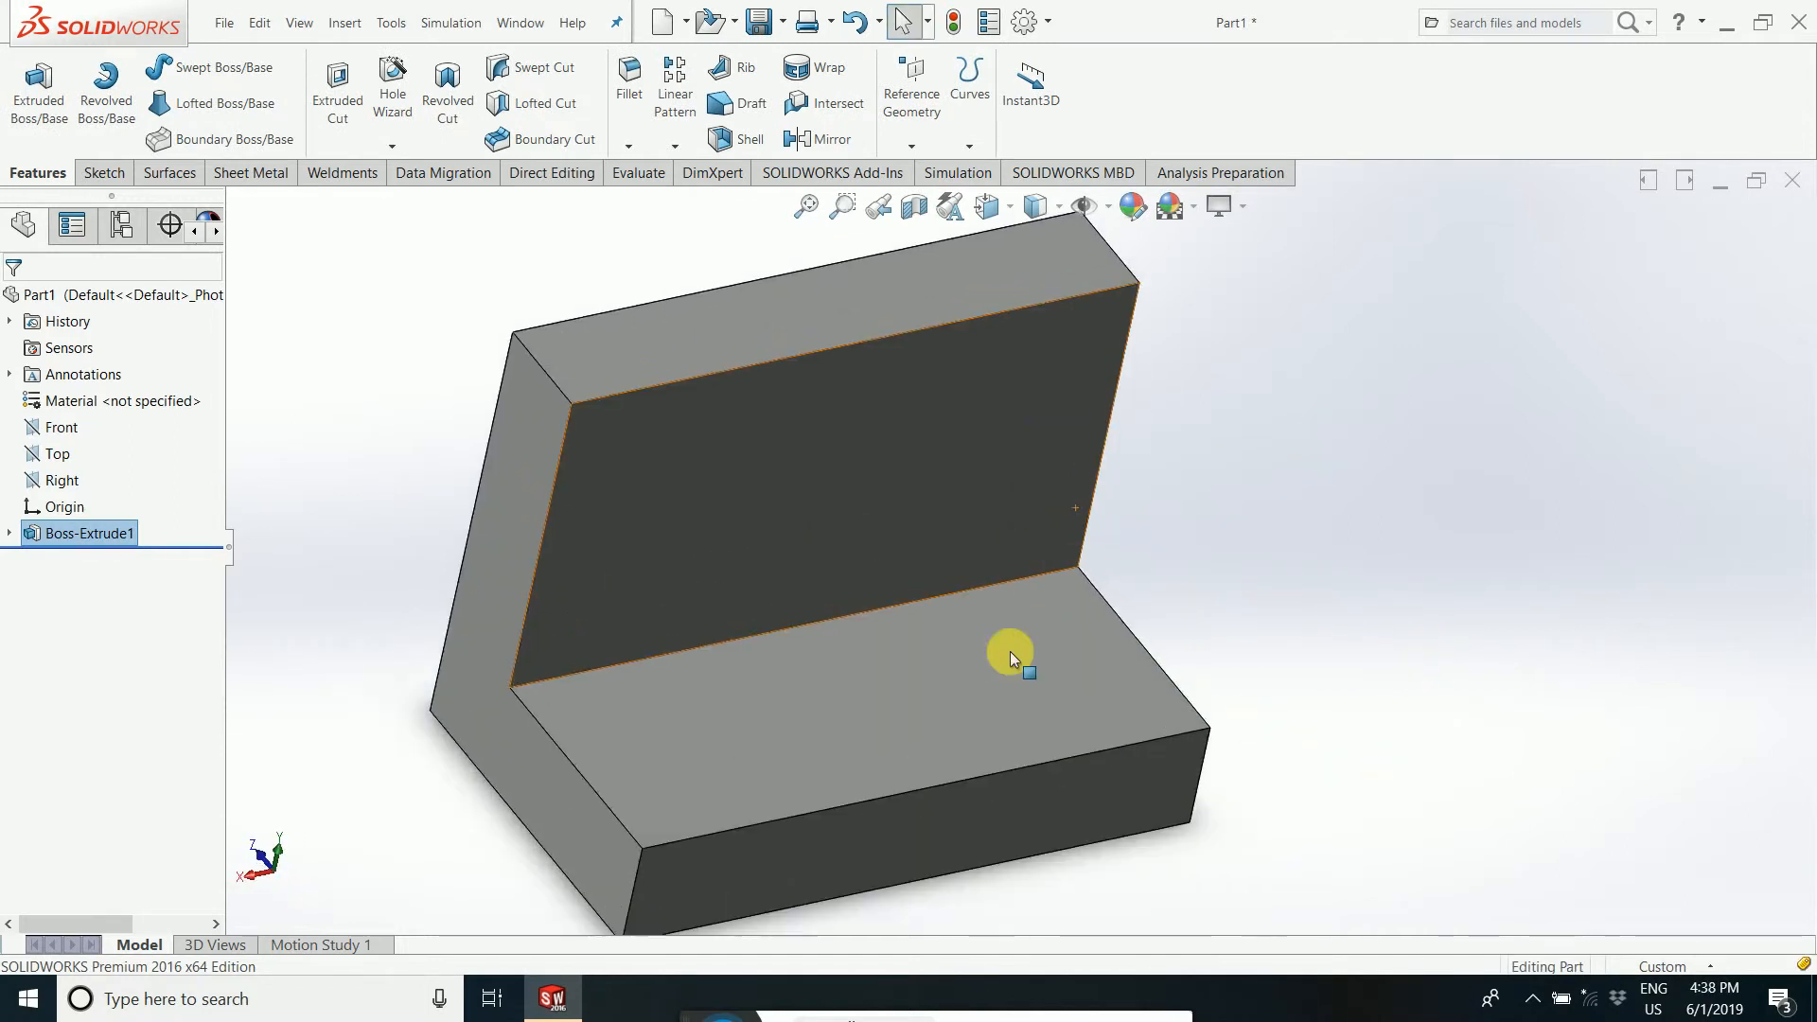
middle_drag(1009, 651, 1043, 683)
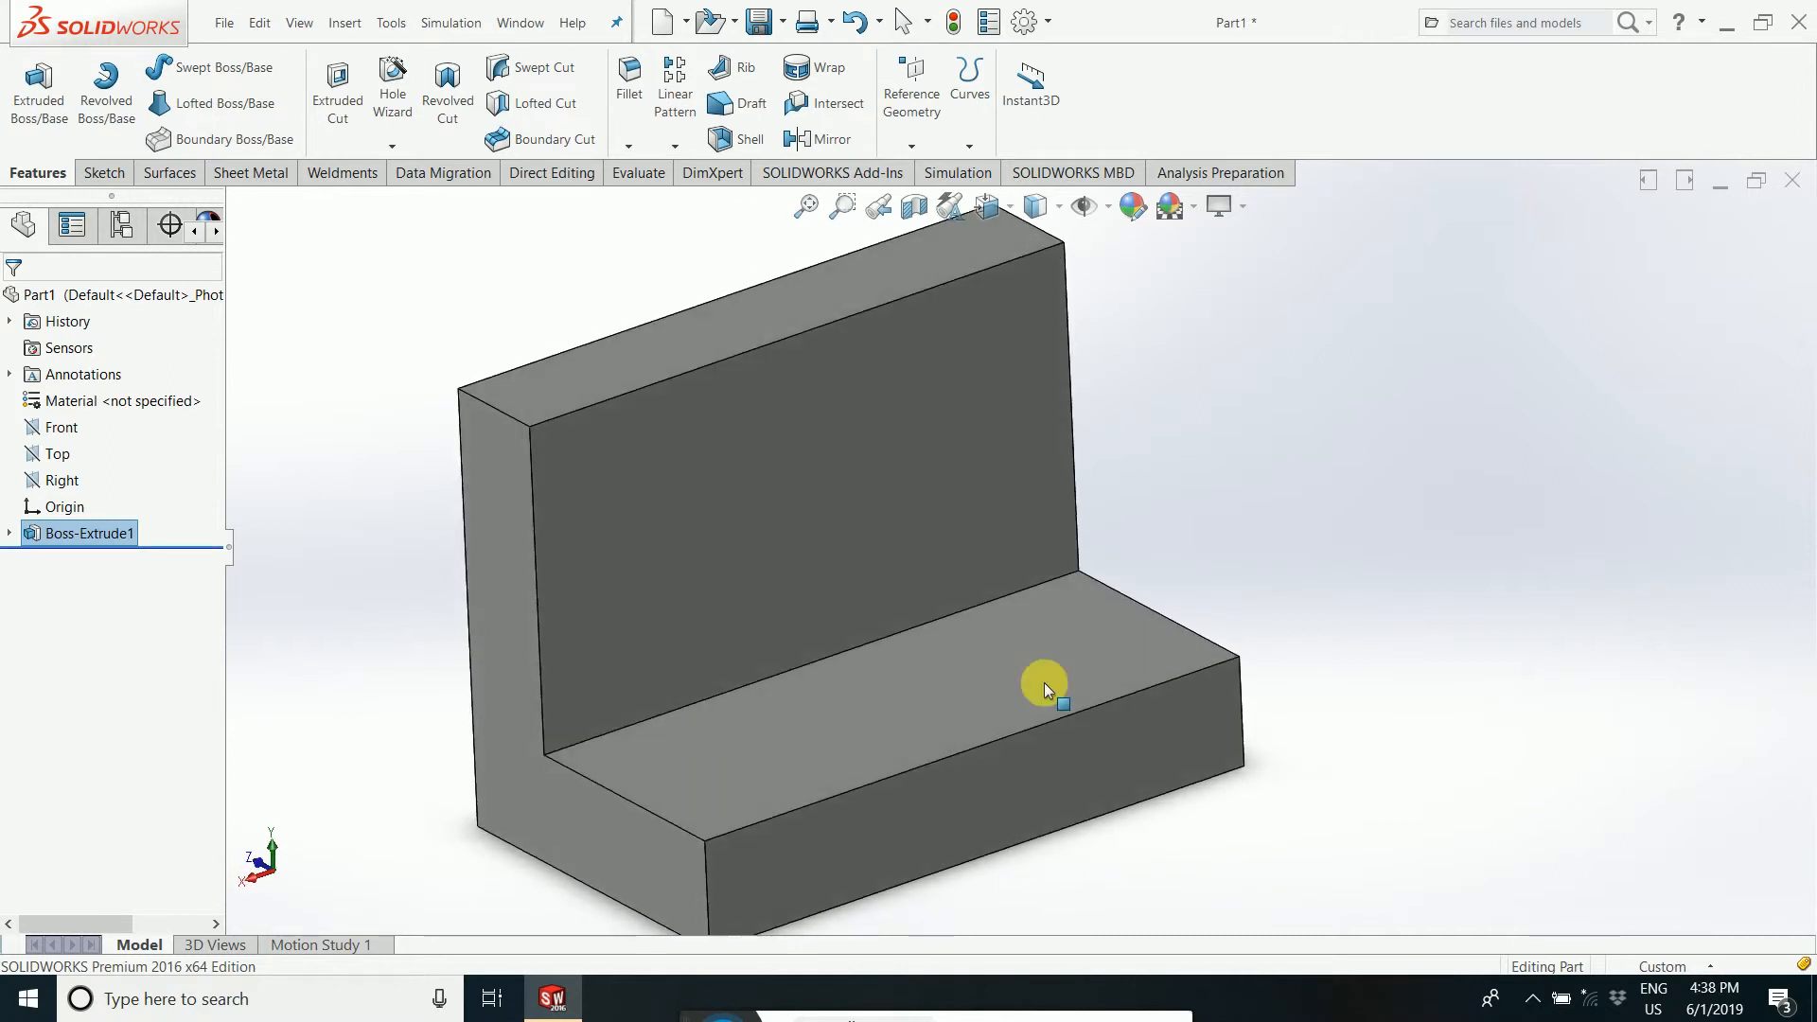
mouse_move(1010, 755)
middle_down()
mouse_move(1196, 783)
mouse_move(1069, 845)
mouse_move(1035, 843)
mouse_move(1083, 751)
mouse_move(1046, 795)
middle_up()
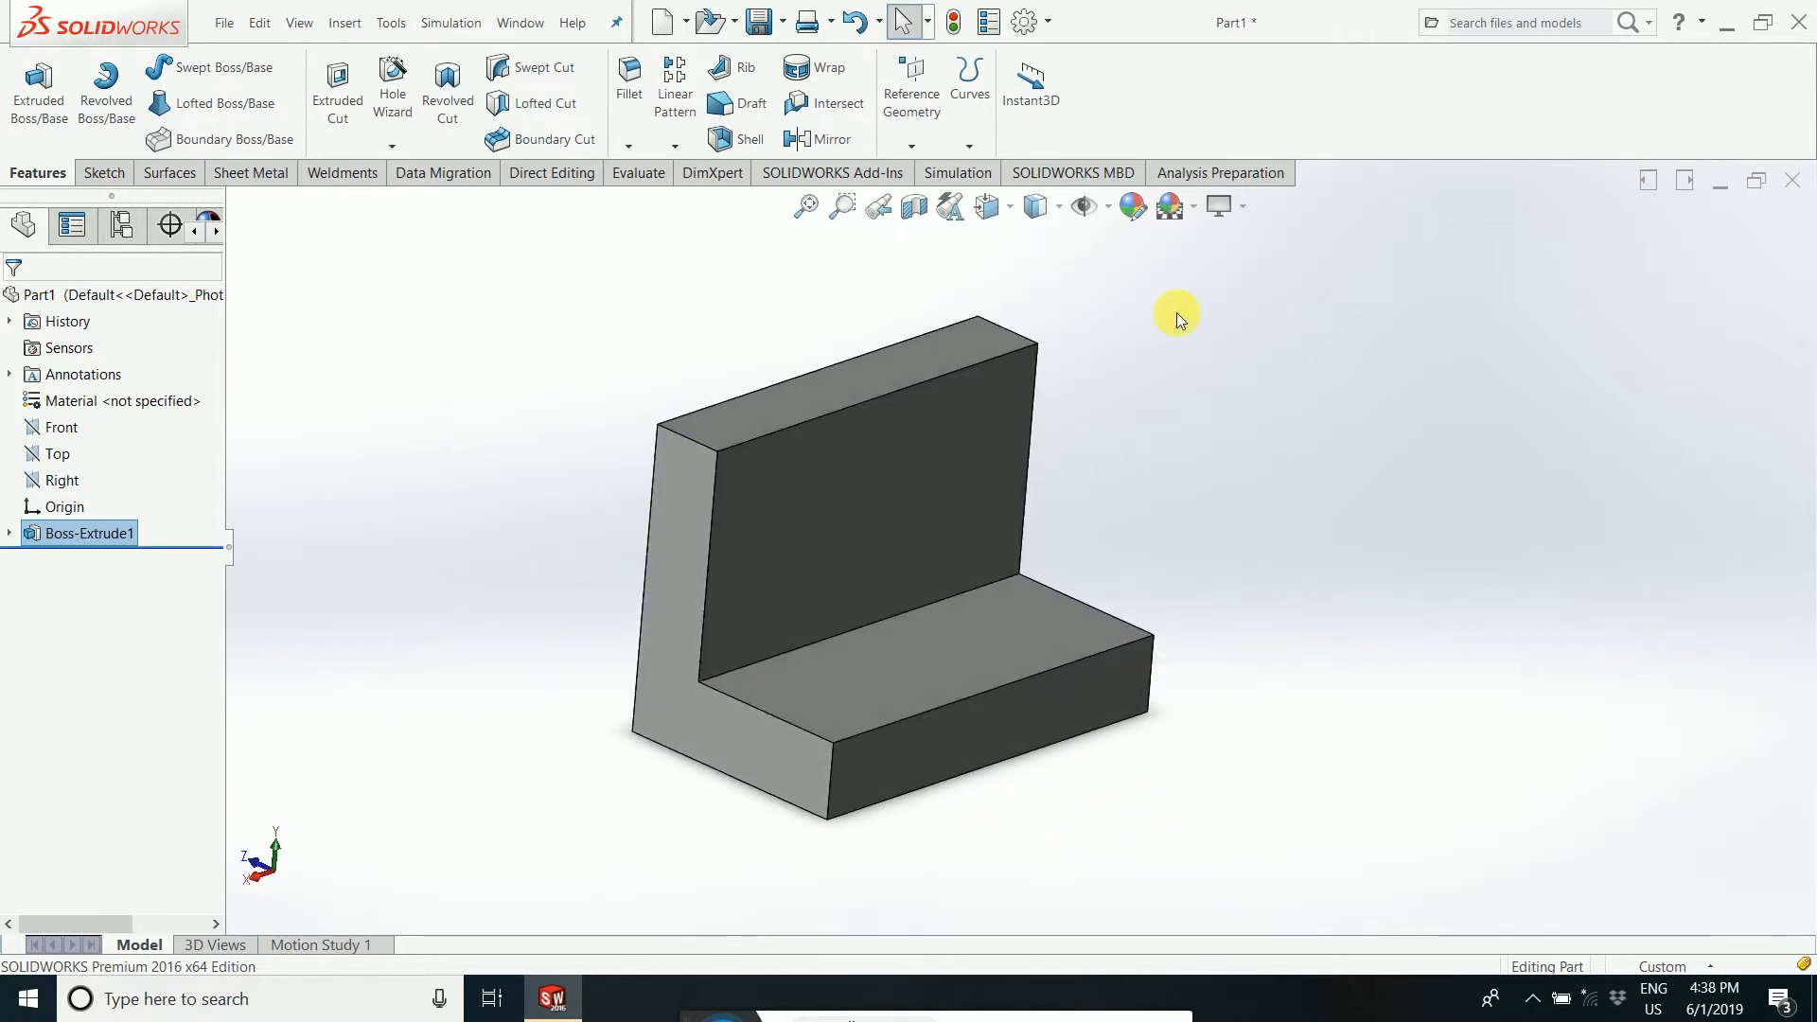
click(1145, 210)
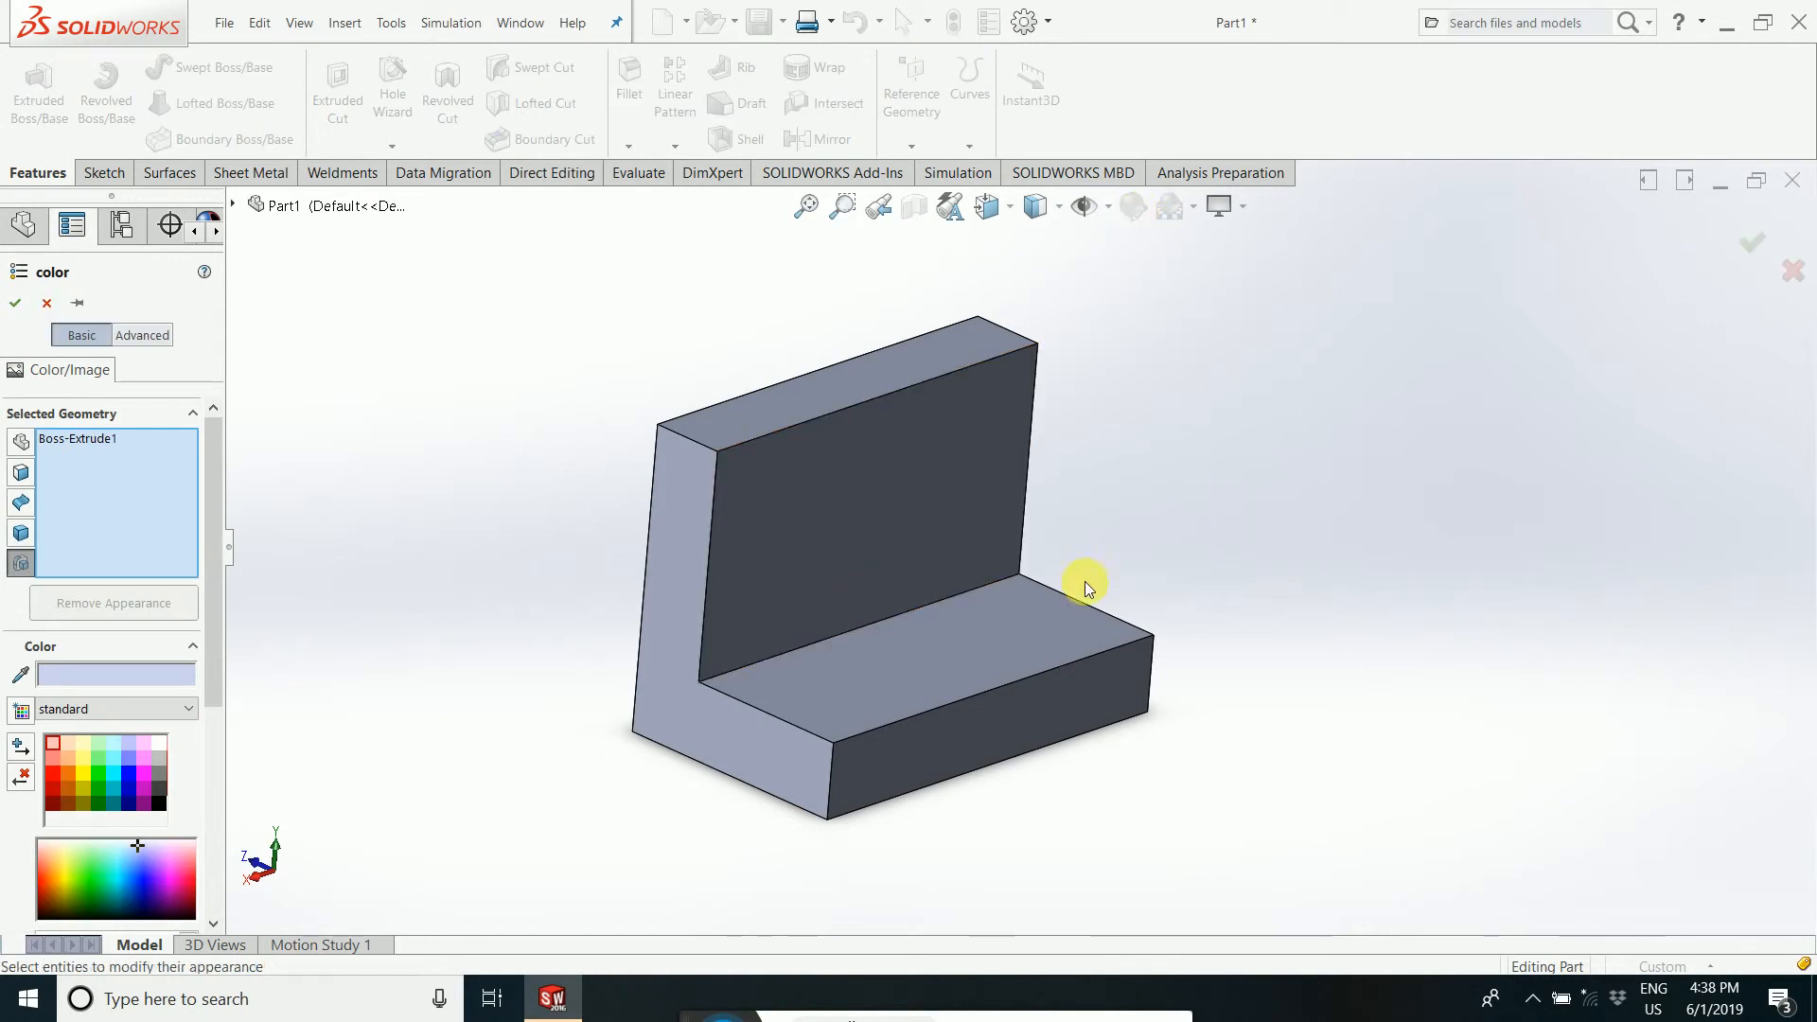
click(46, 304)
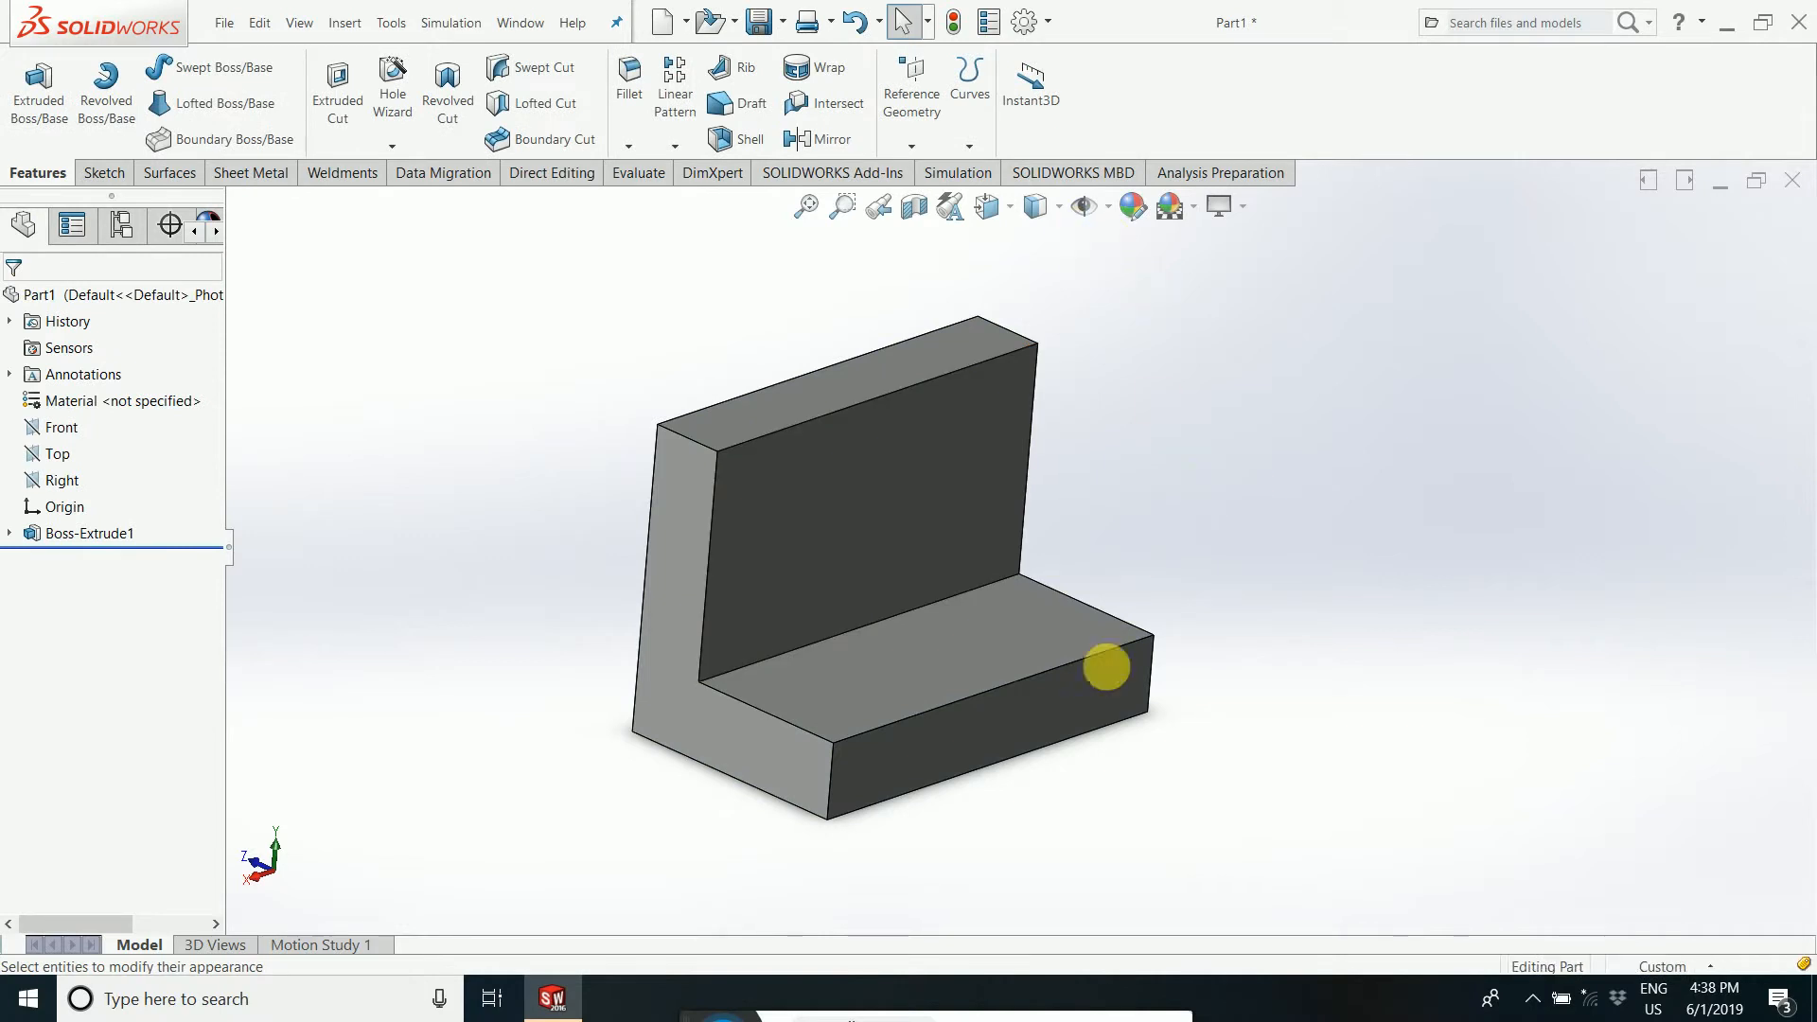
click(1037, 626)
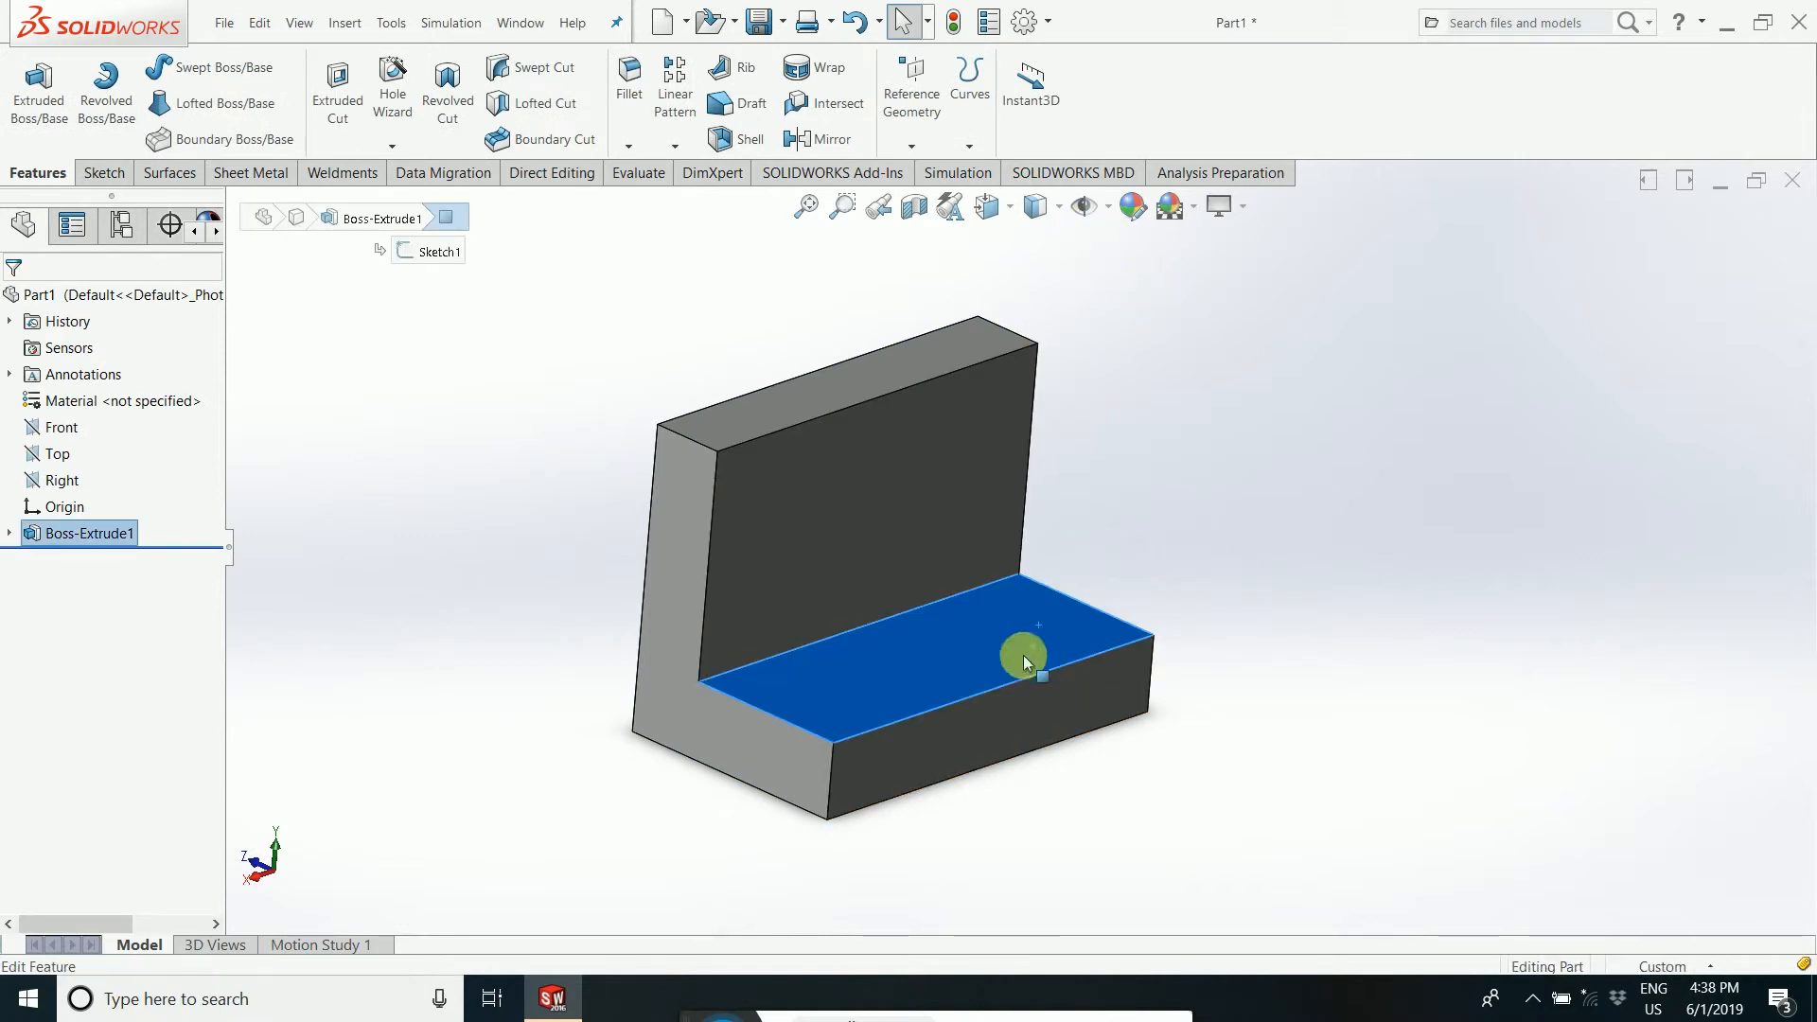
right_click(1052, 628)
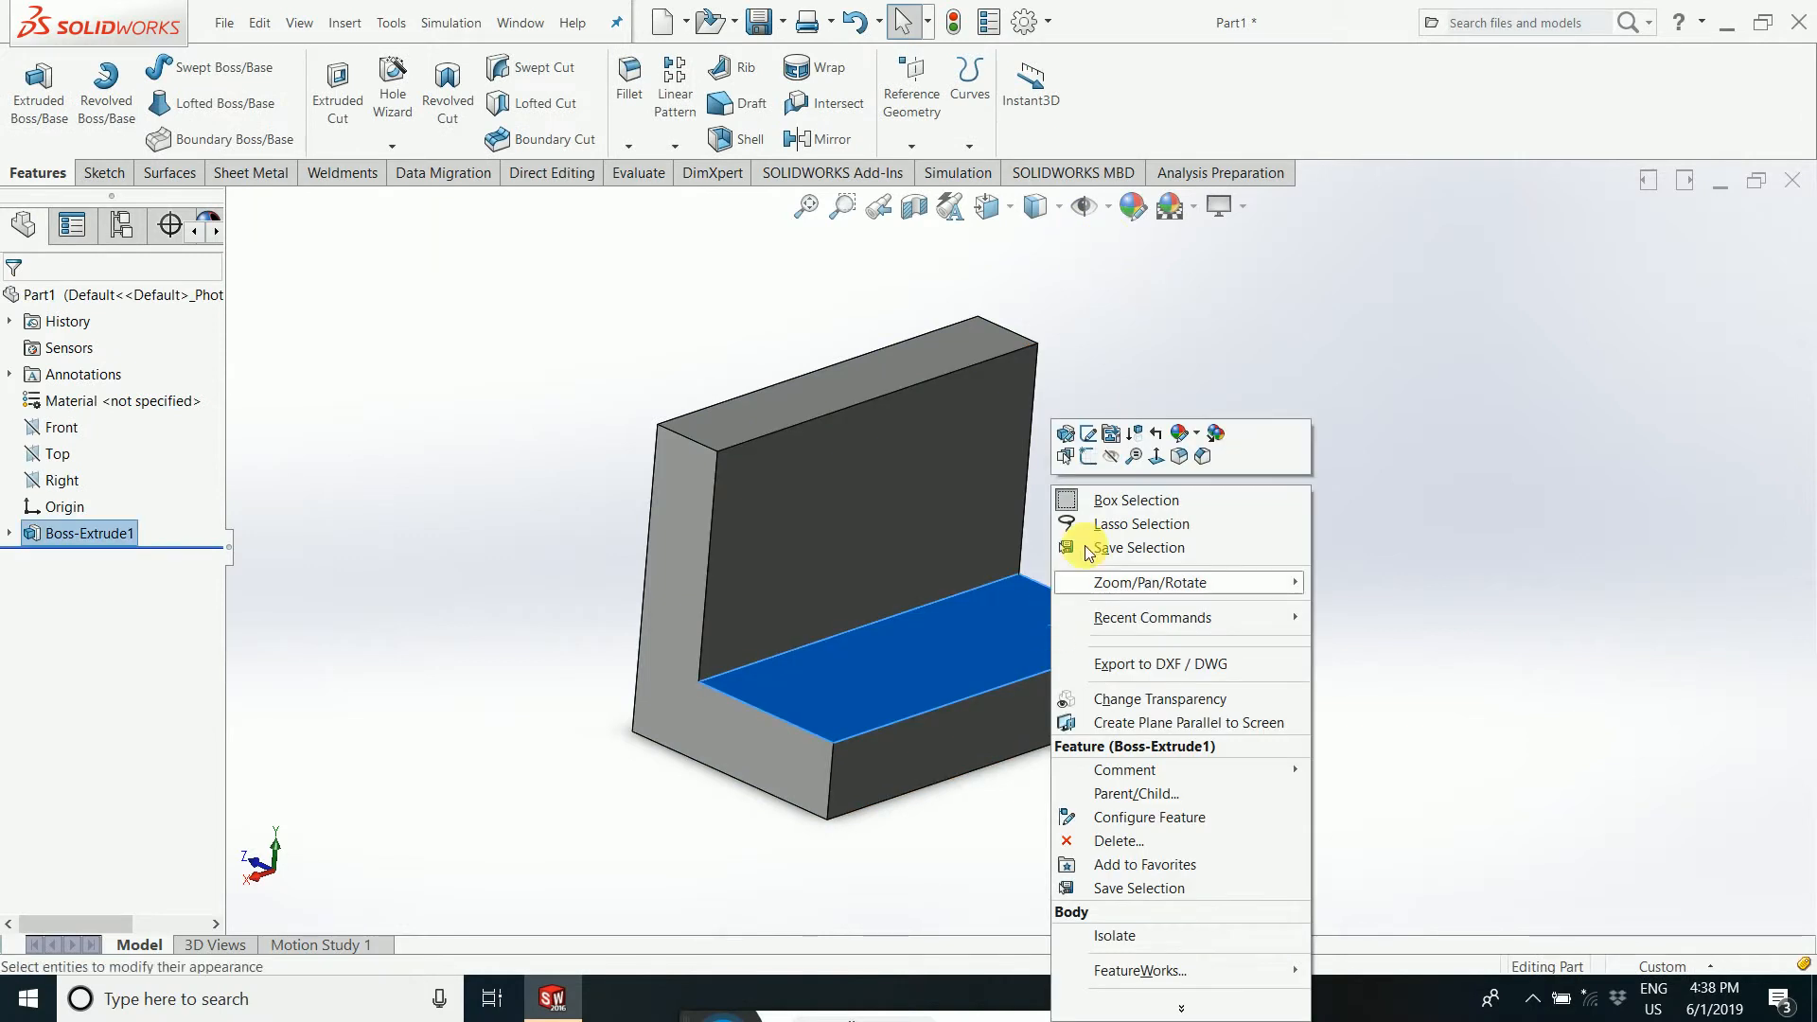
click(1321, 389)
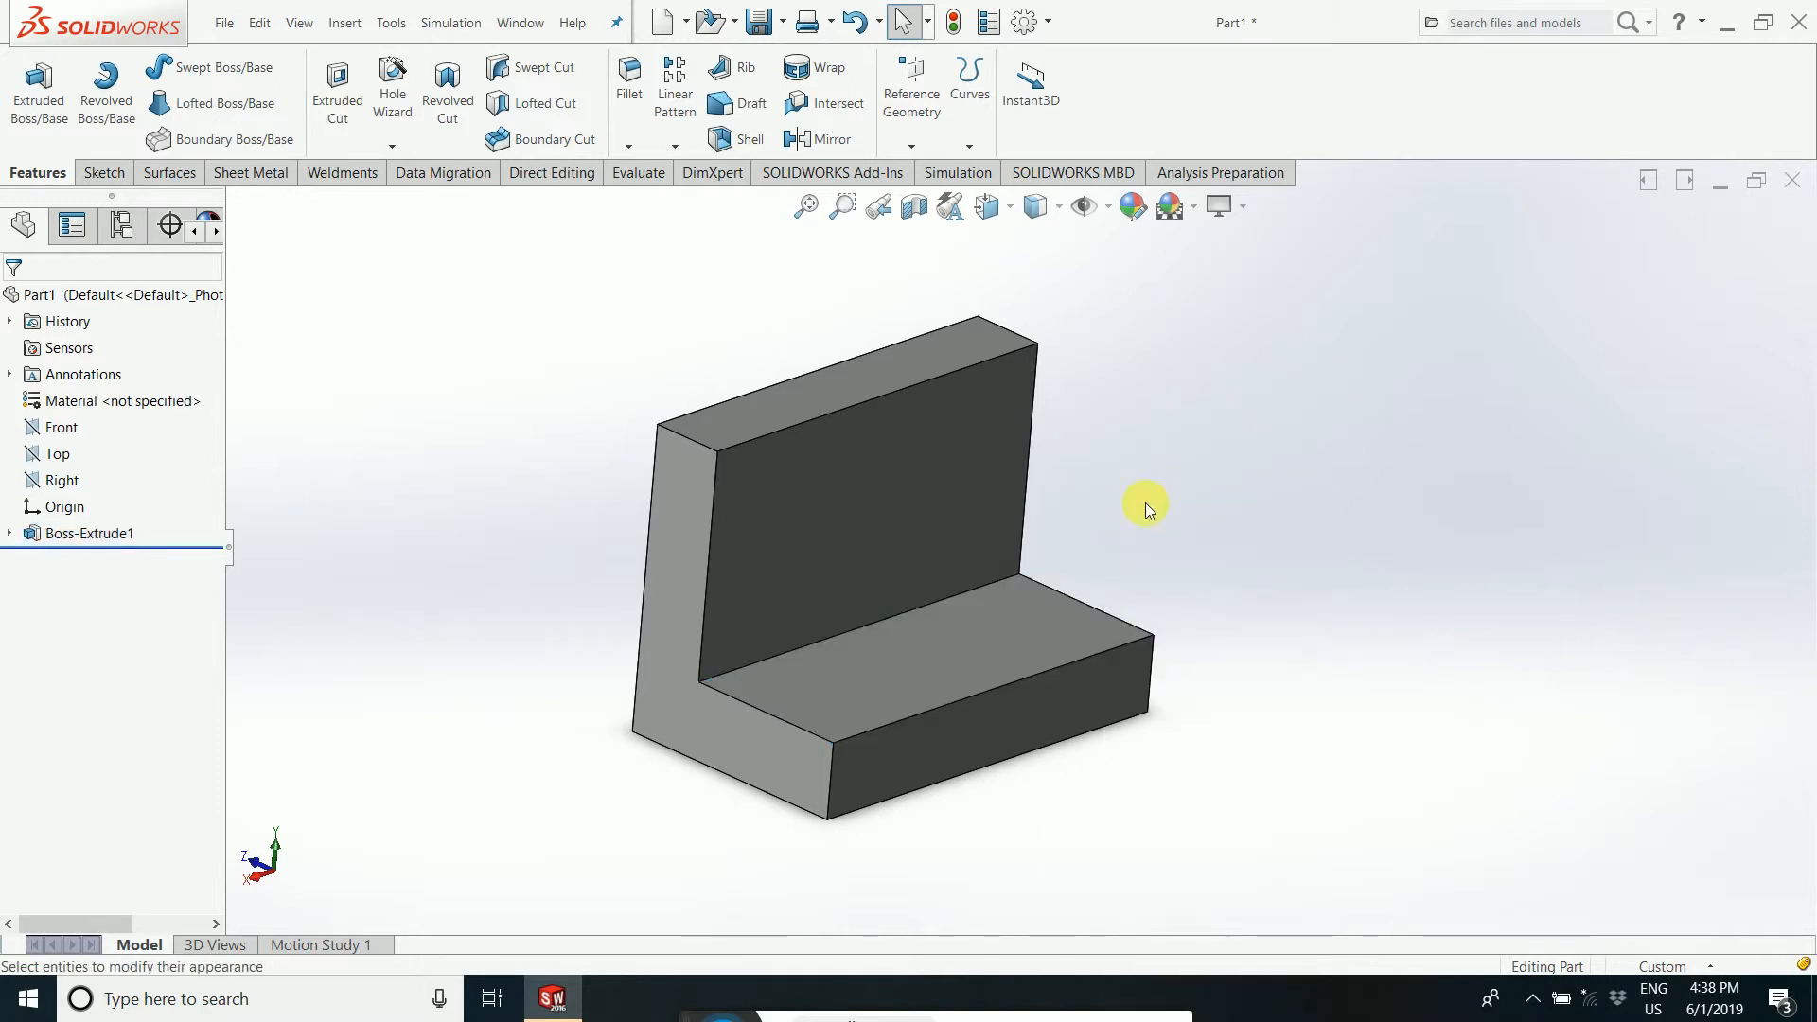
click(967, 642)
click(1435, 422)
- Give the upper face of the L-bracket's horizontal base a magenta face color, RGB 227, 0, 180
click(1026, 649)
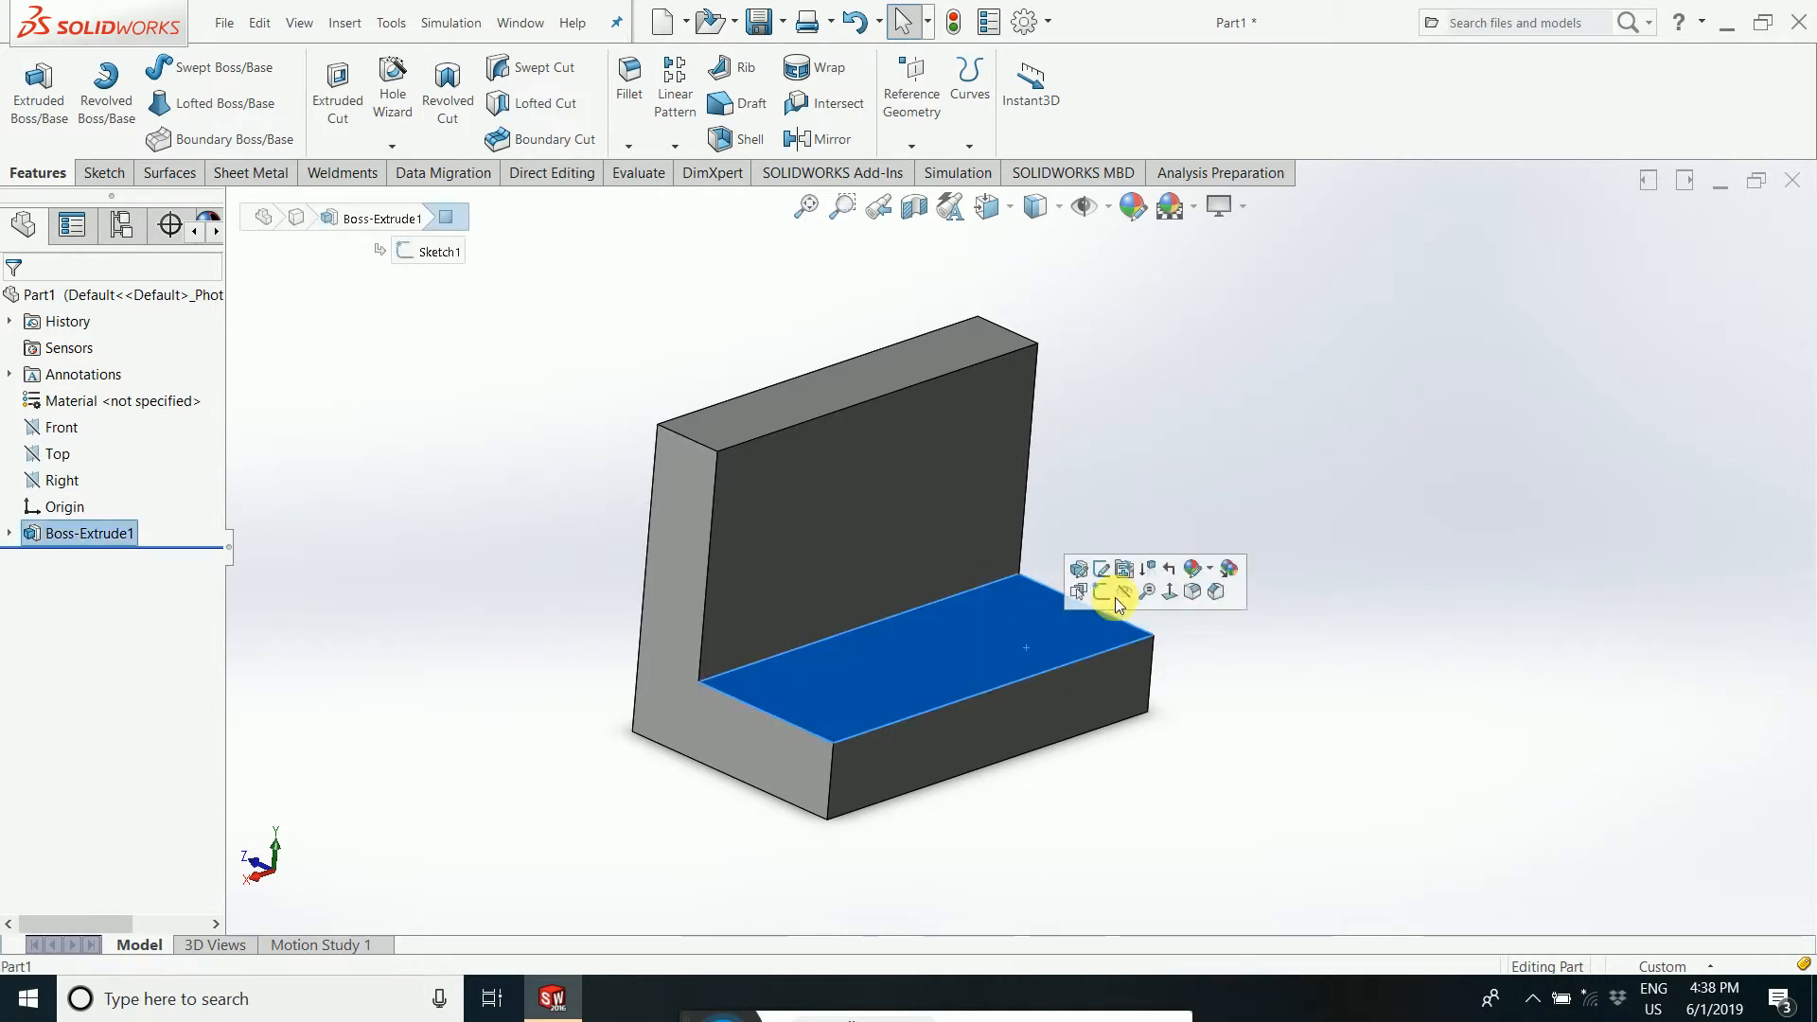
click(1212, 570)
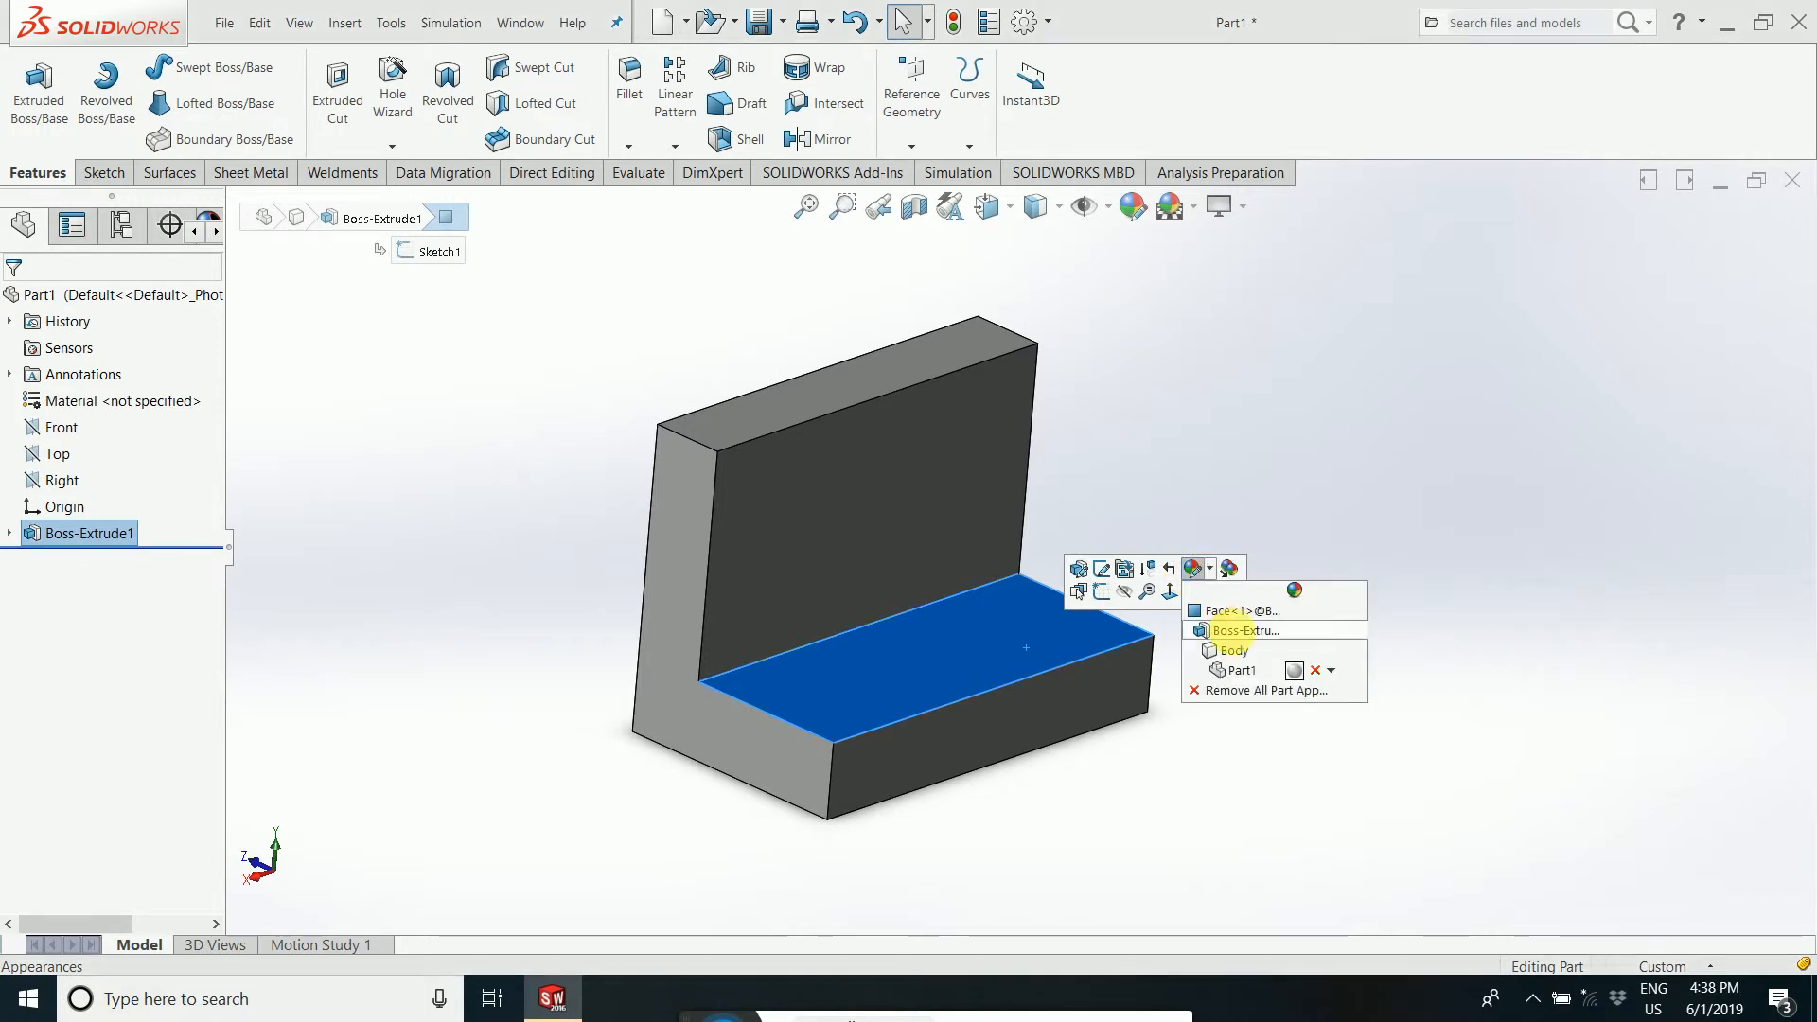
click(1289, 614)
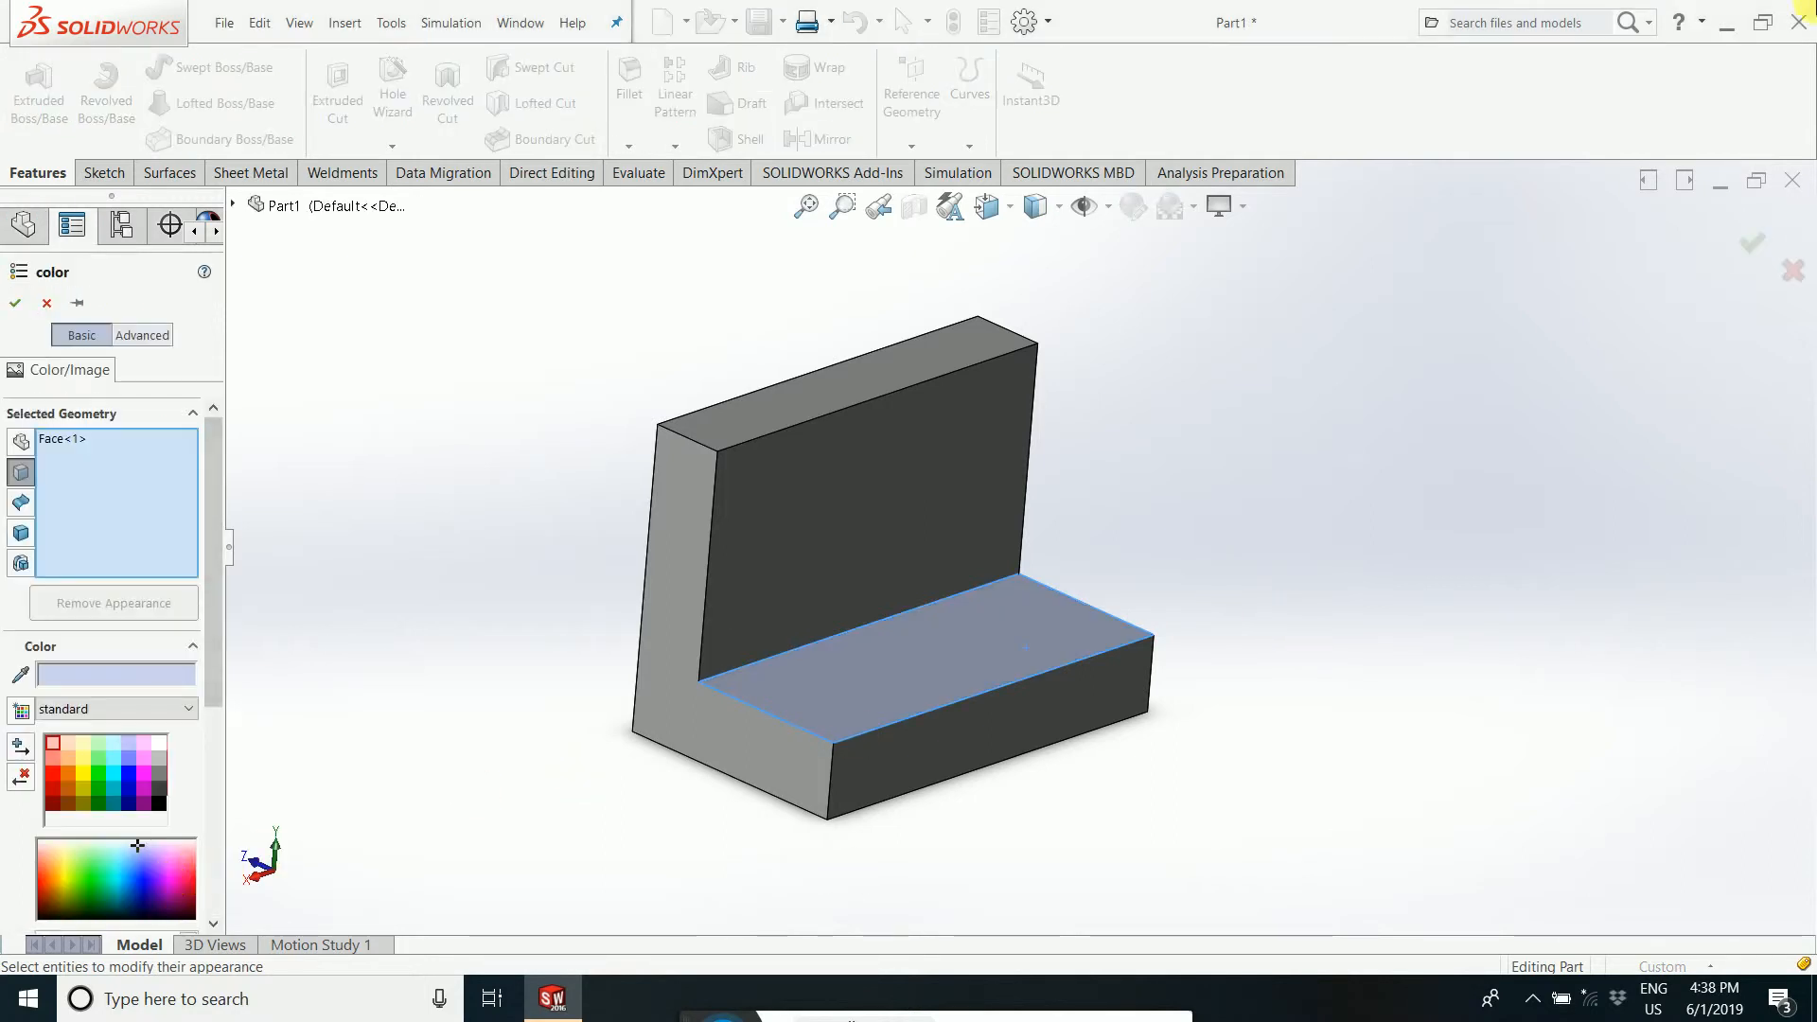
scroll(213, 729, down, 5)
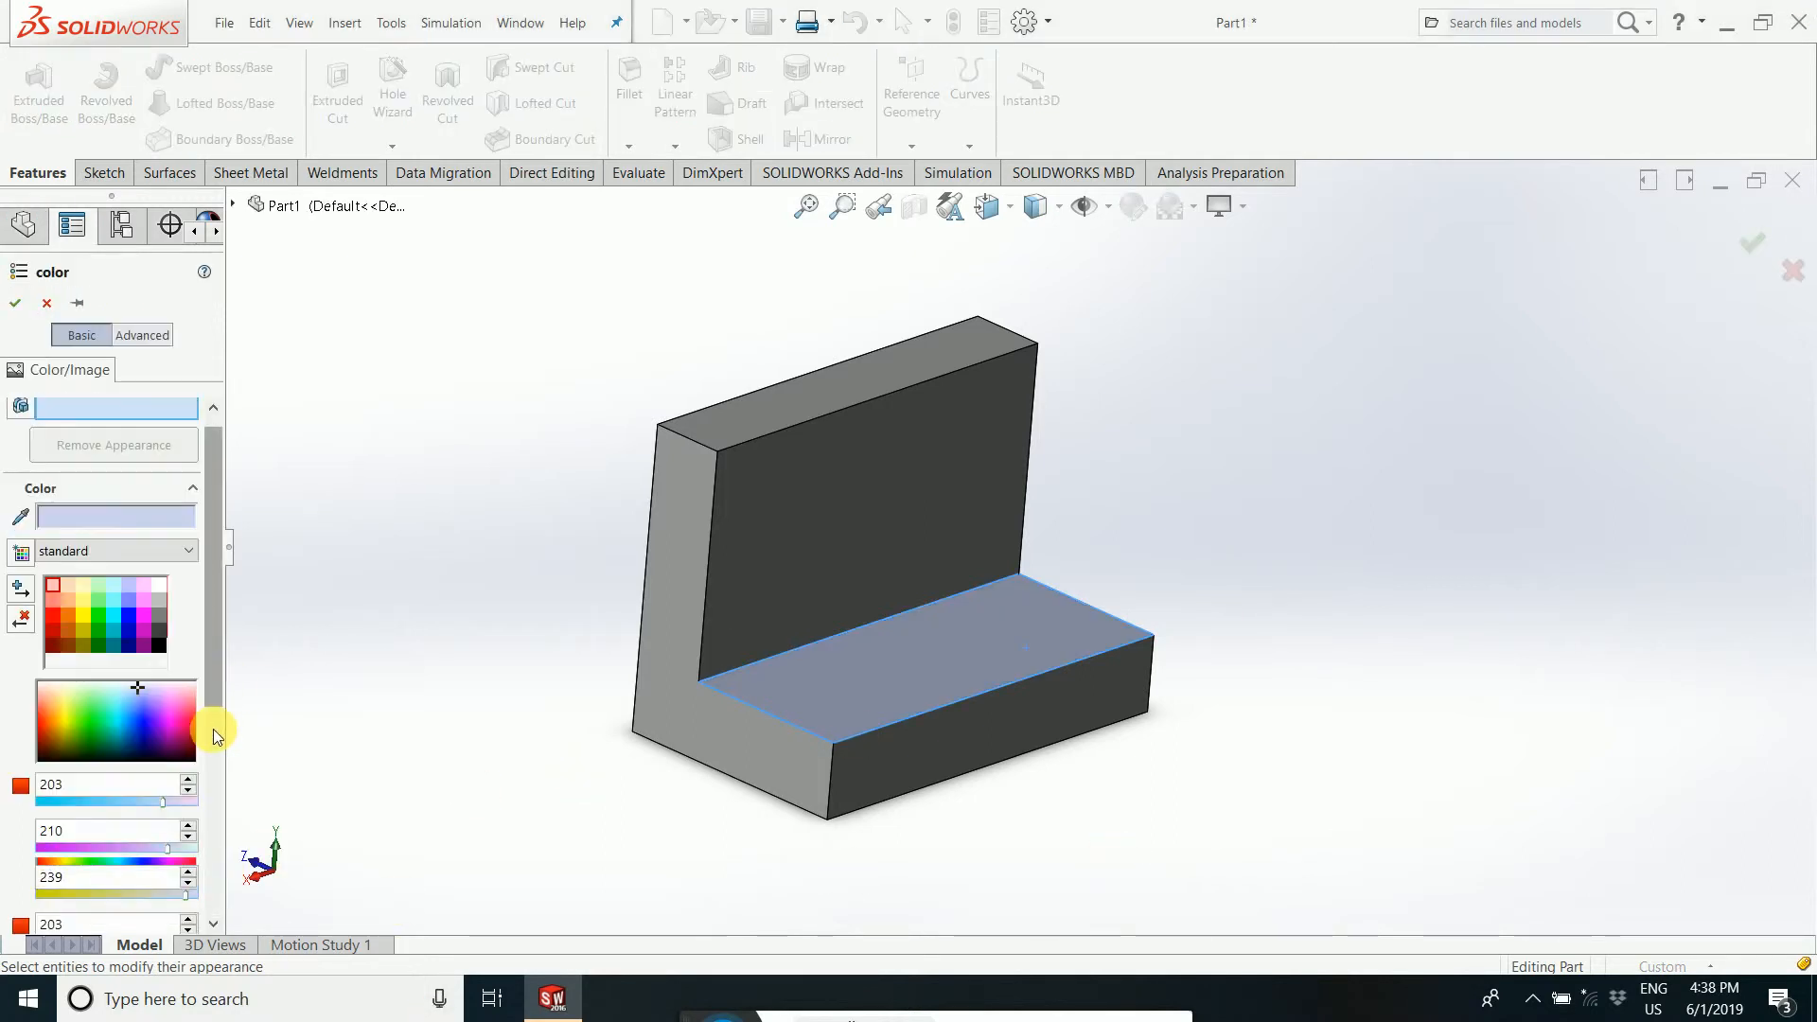
scroll(210, 729, up, 2)
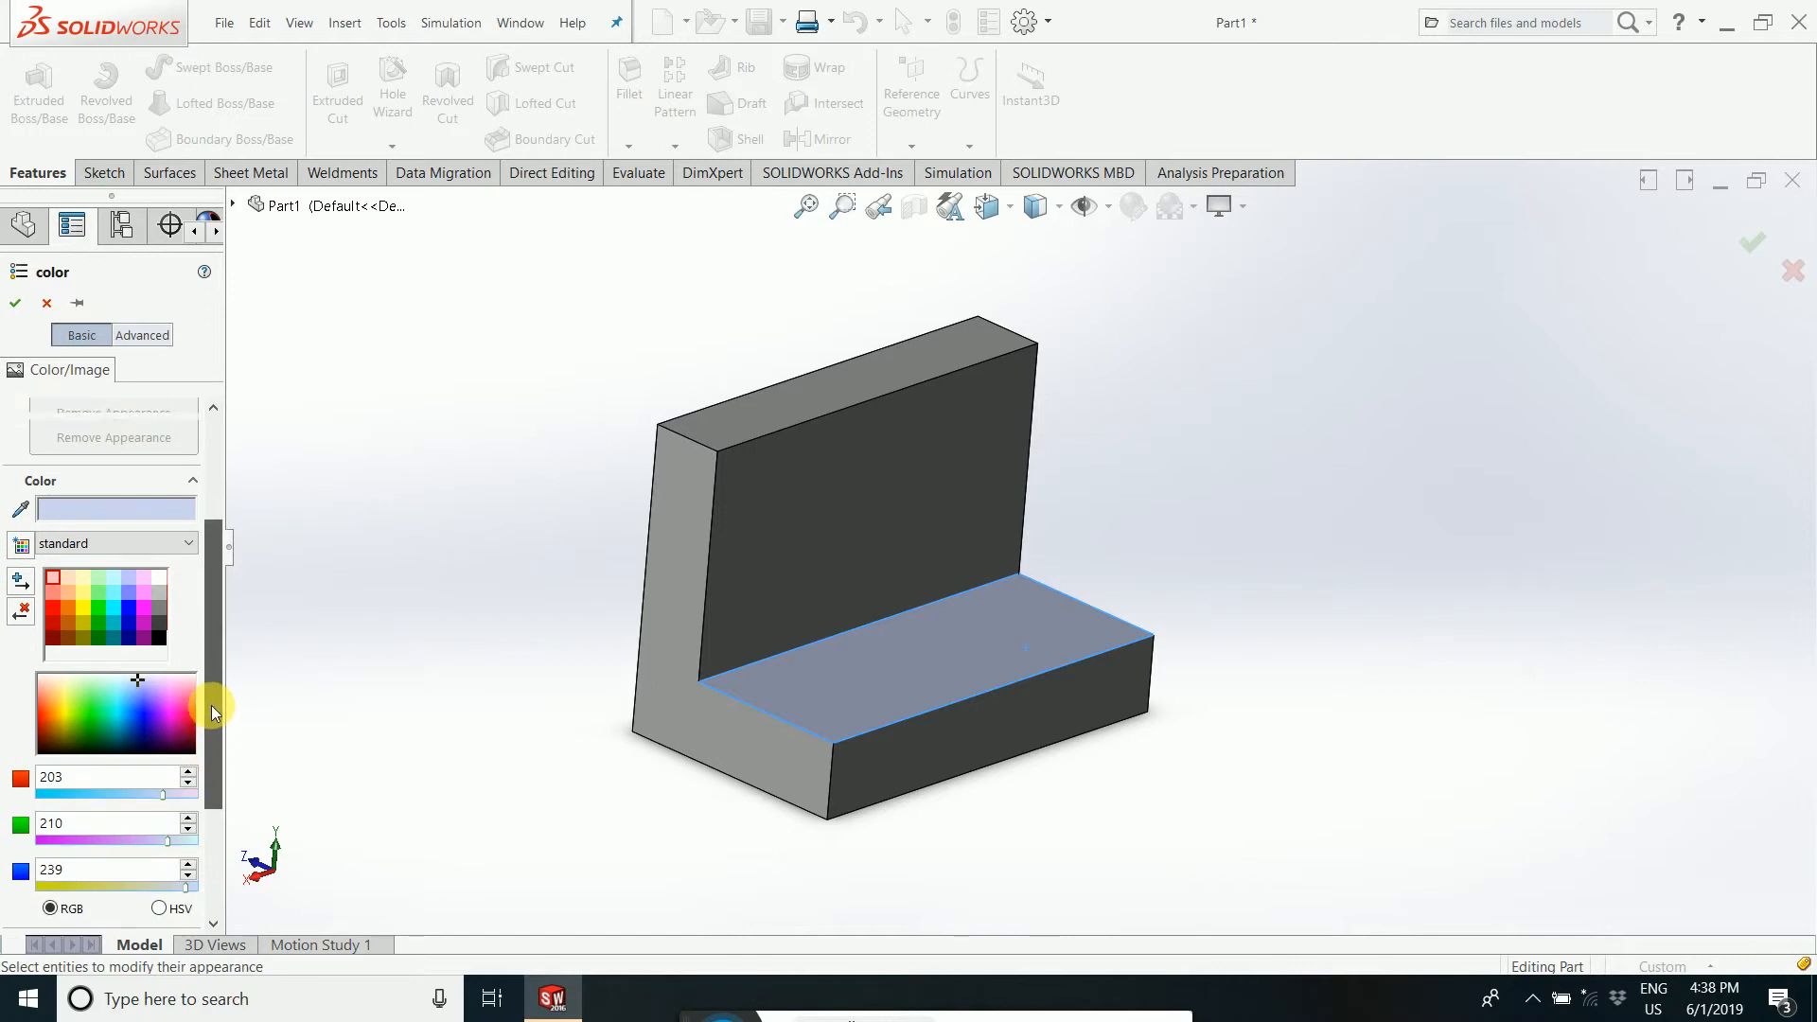
click(174, 738)
- Add the inner face of the vertical wall to the magenta color selection and accept the appearance
middle_drag(649, 763, 661, 783)
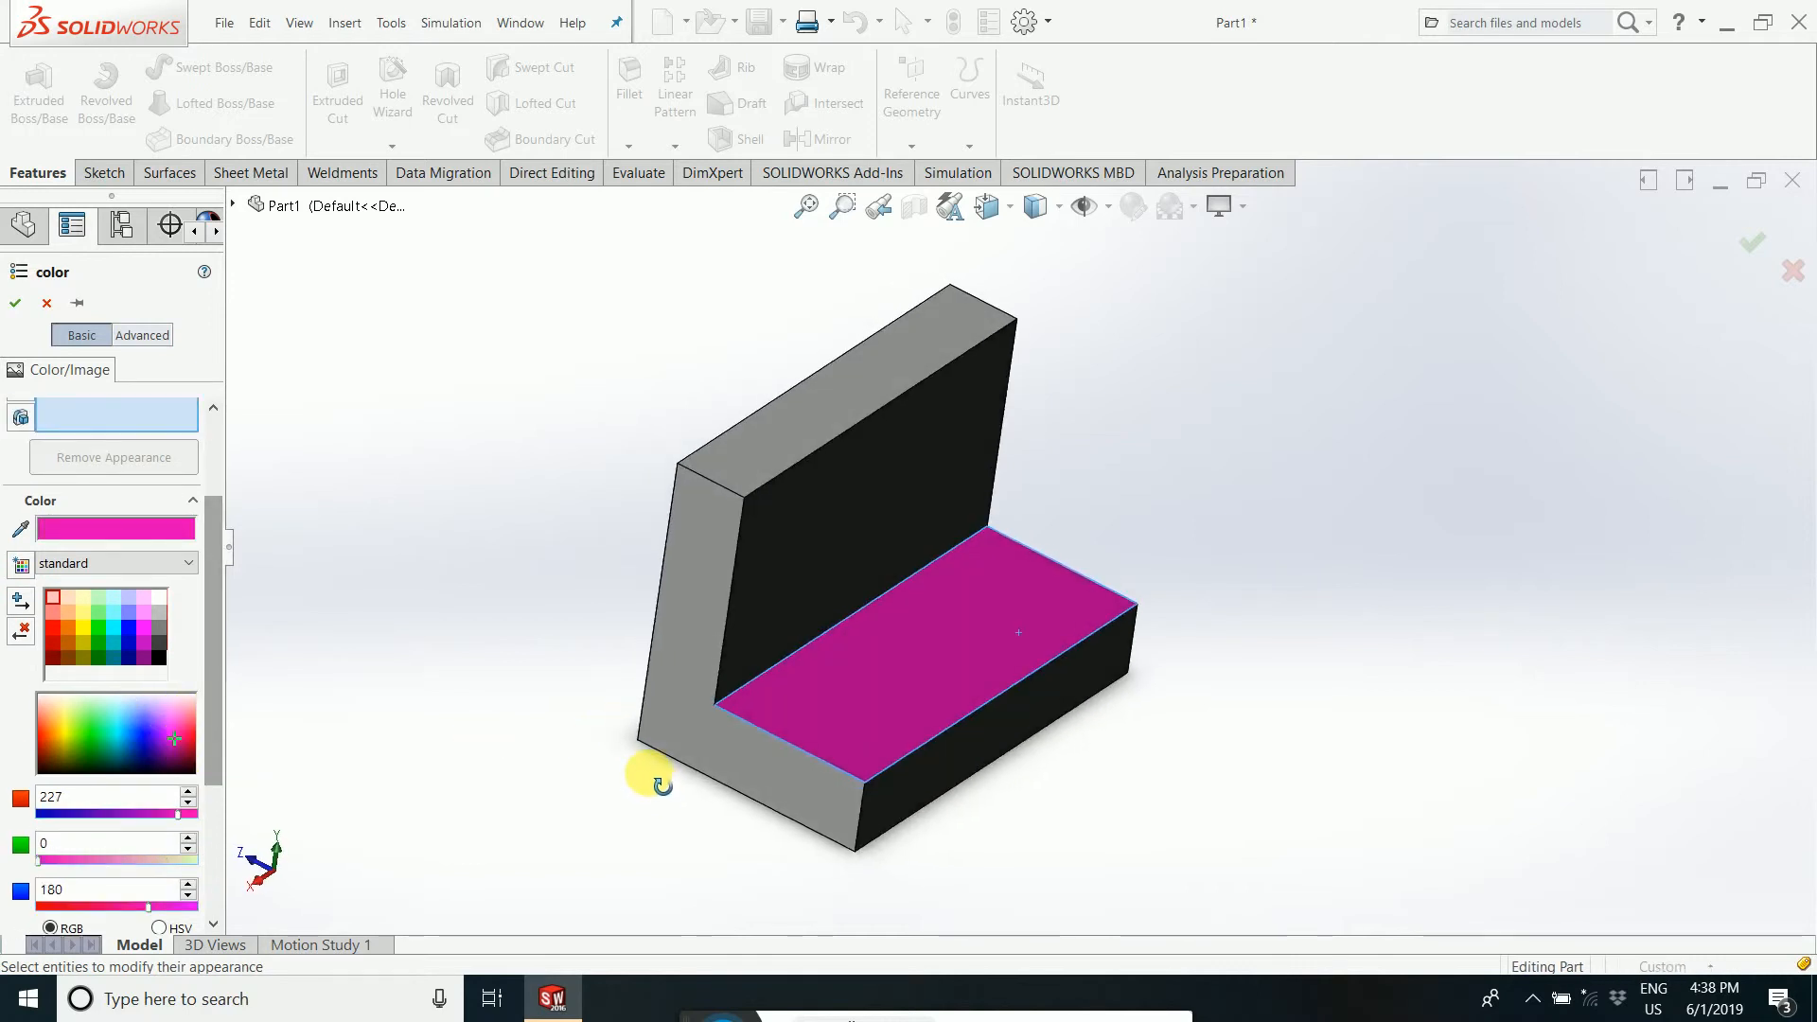
click(867, 519)
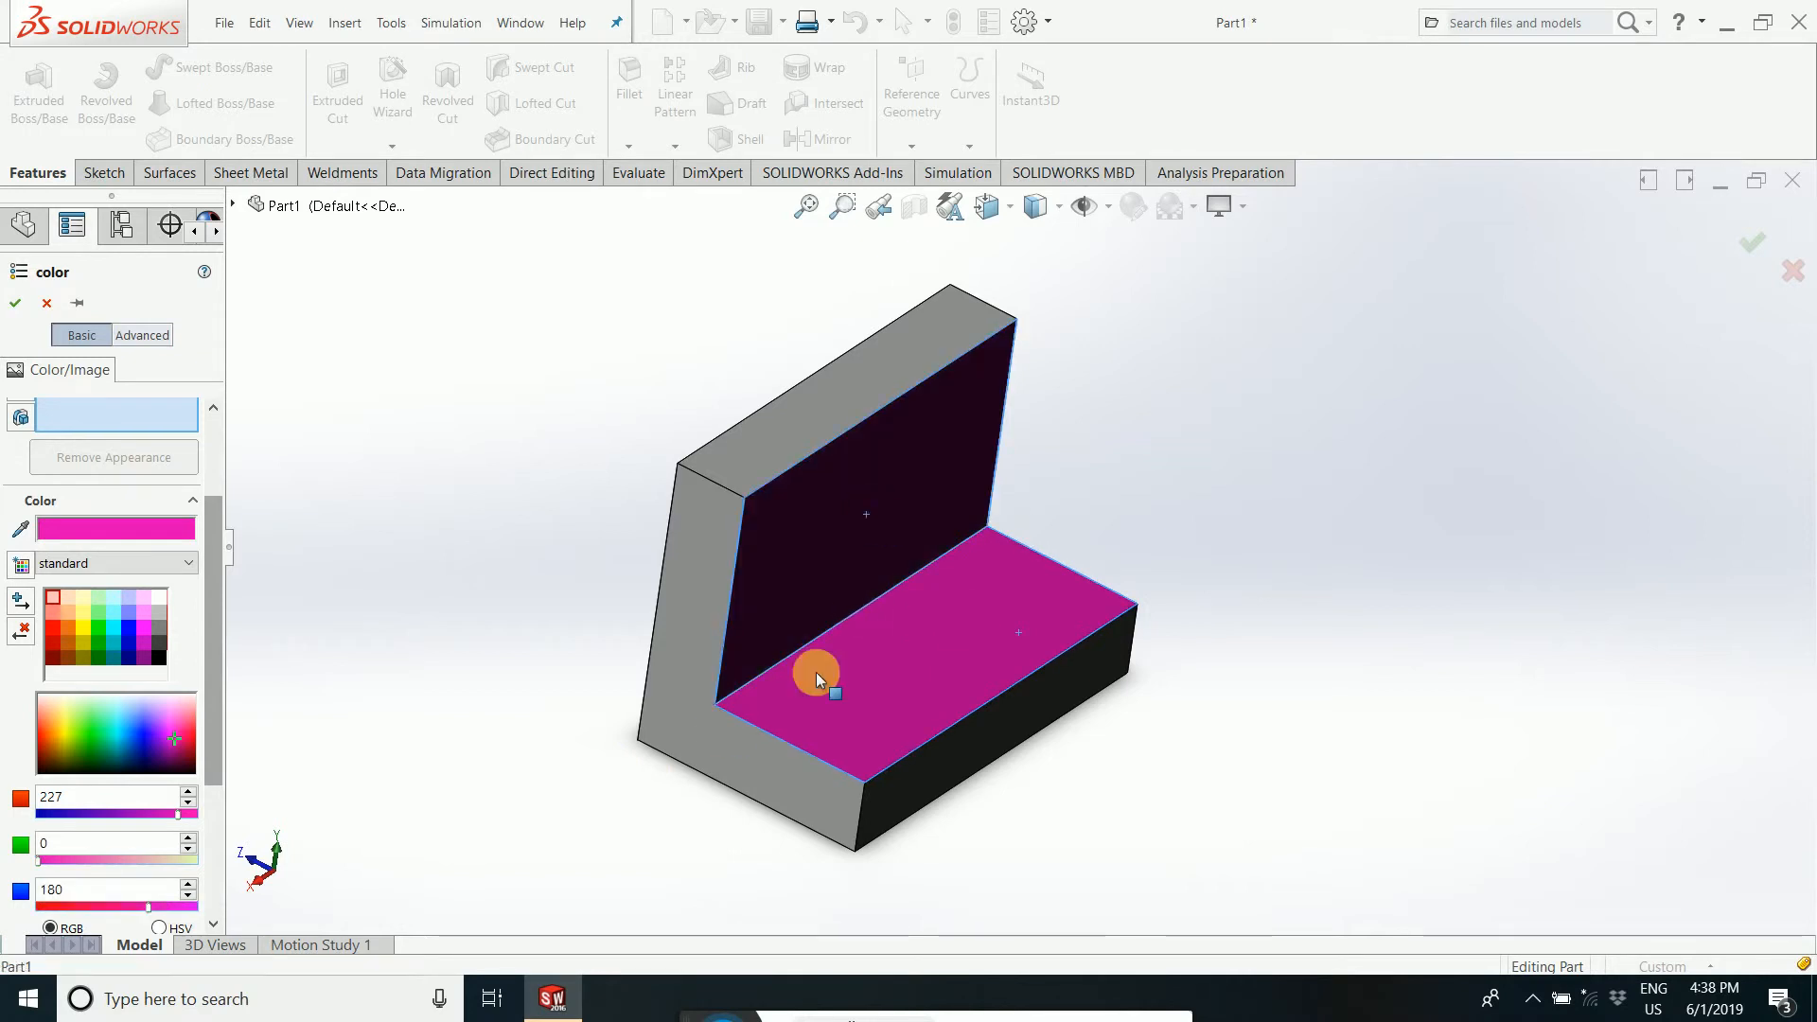
middle_drag(812, 677, 630, 695)
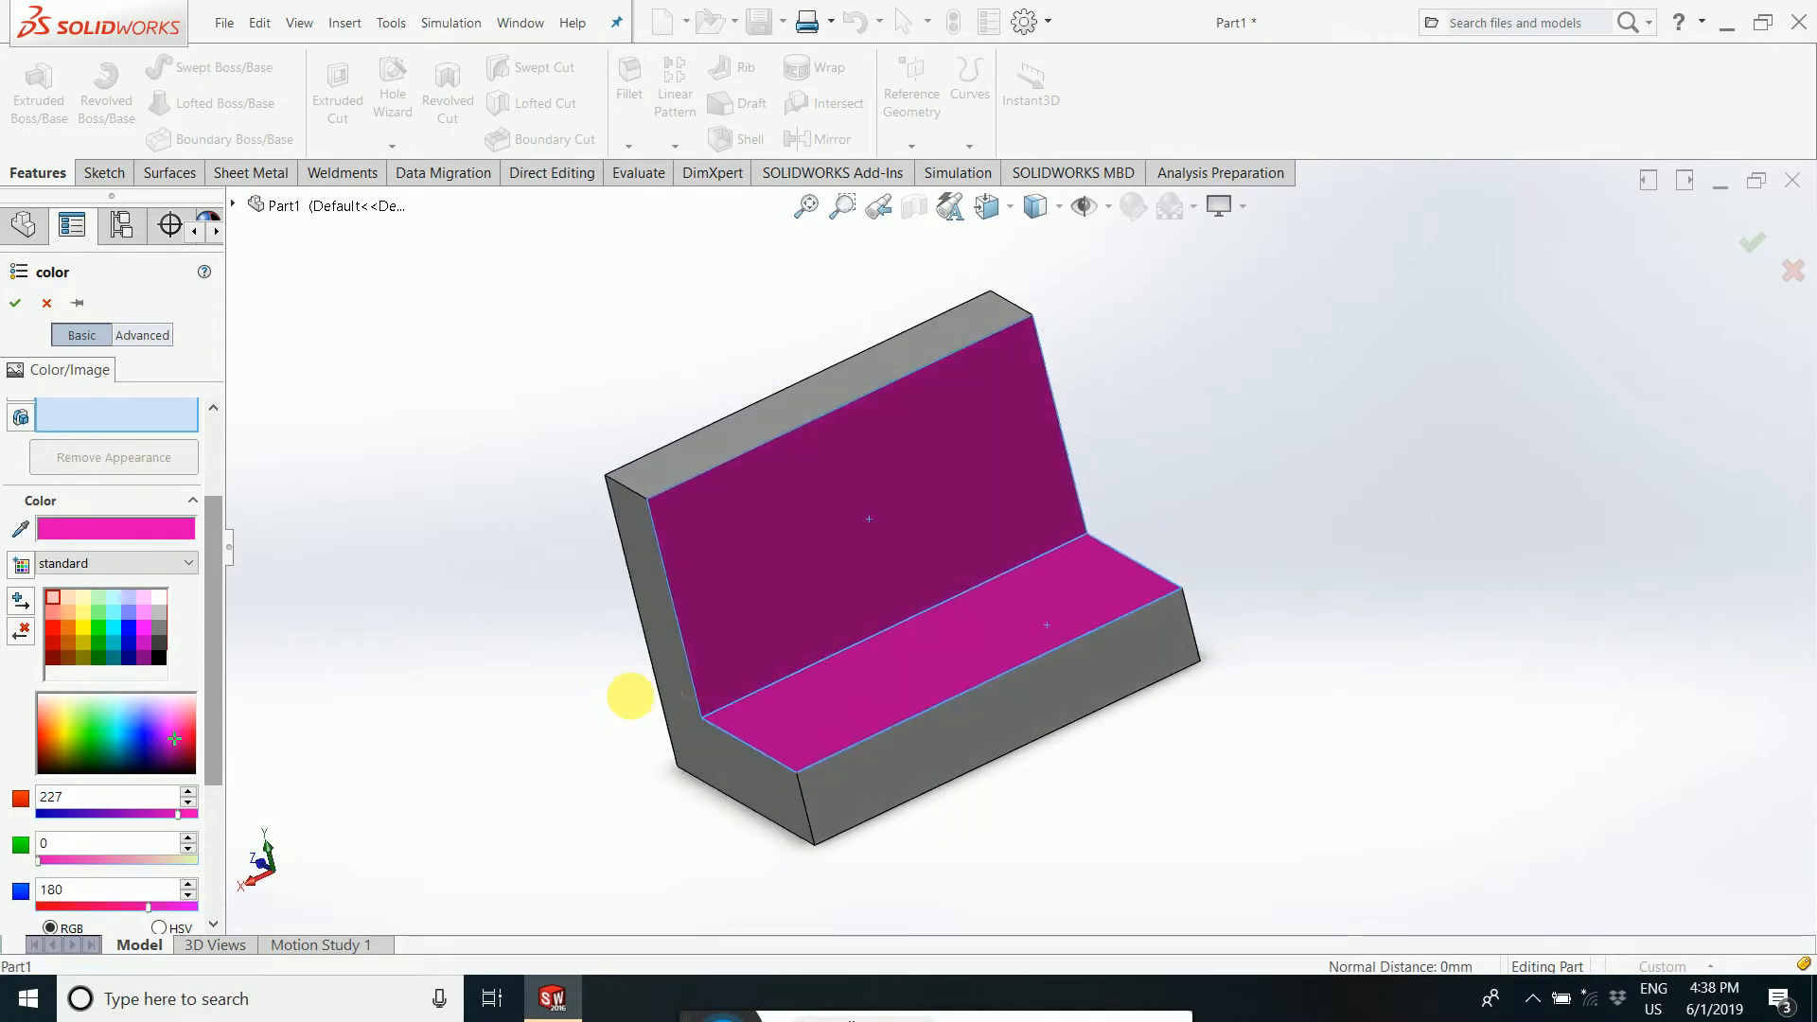
click(15, 307)
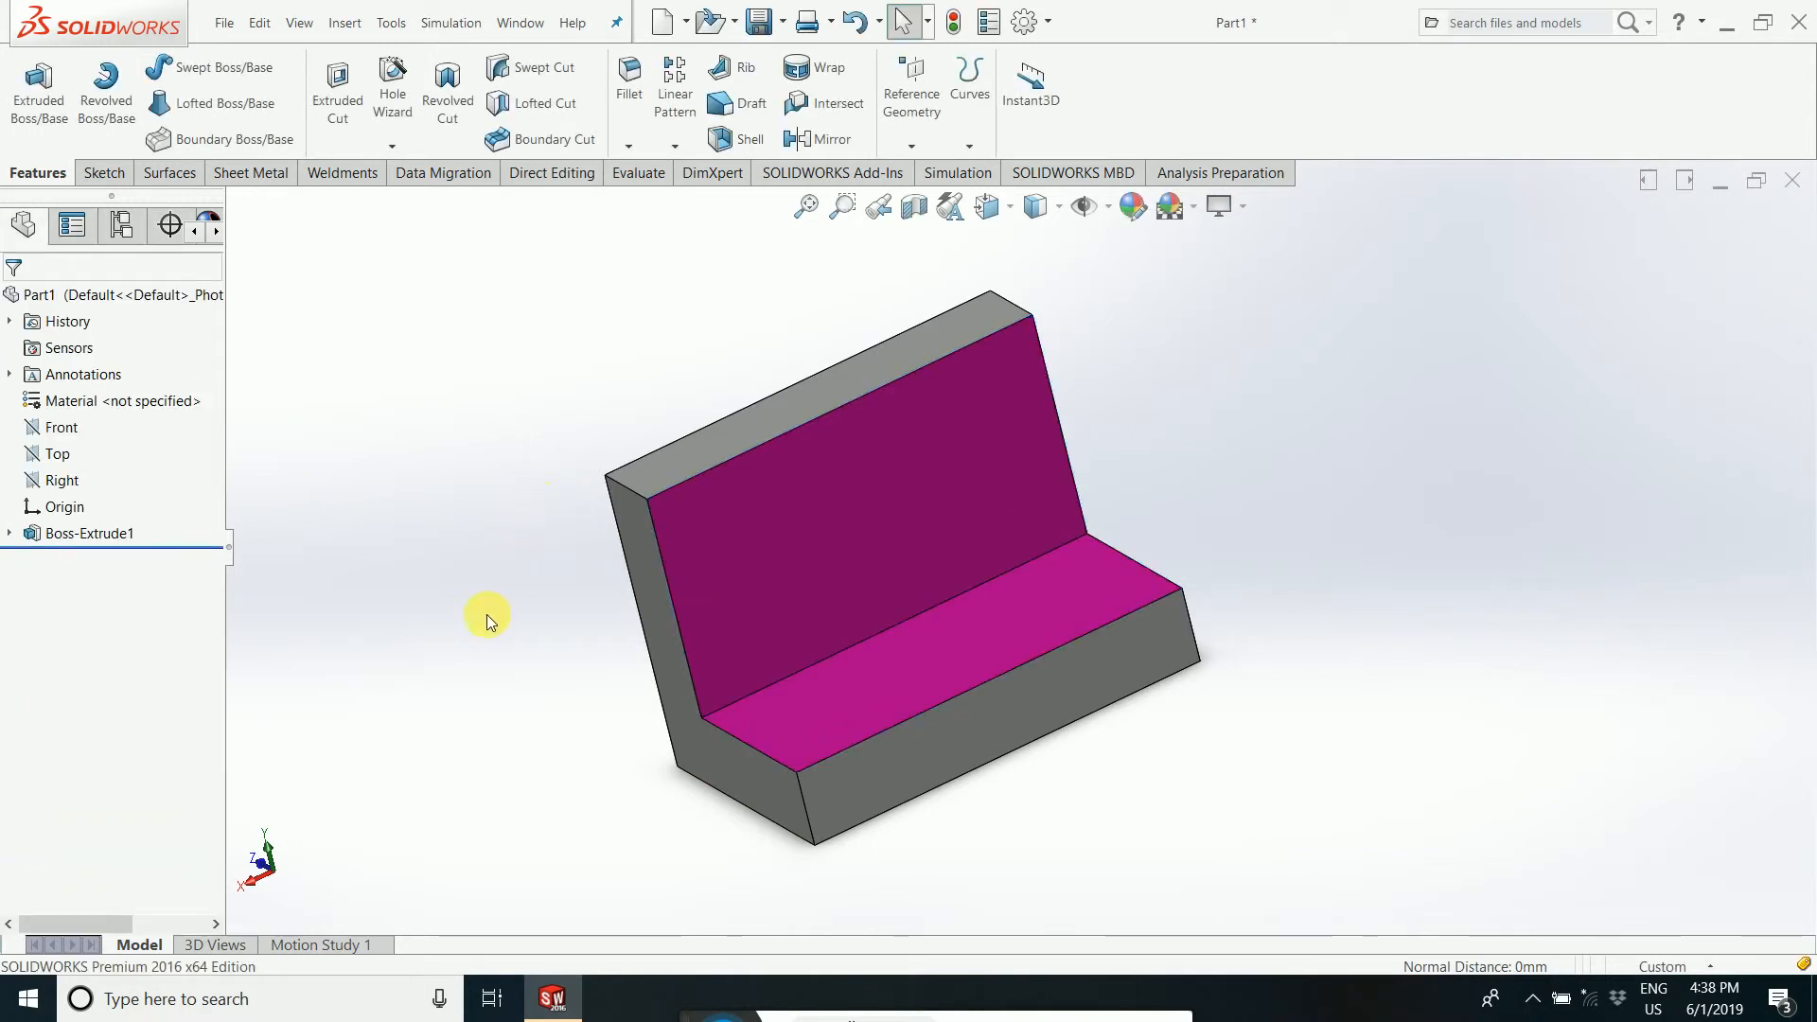
- Color the L-shaped end face of the bracket green as a face-only appearance and accept it
middle_drag(487, 615, 531, 608)
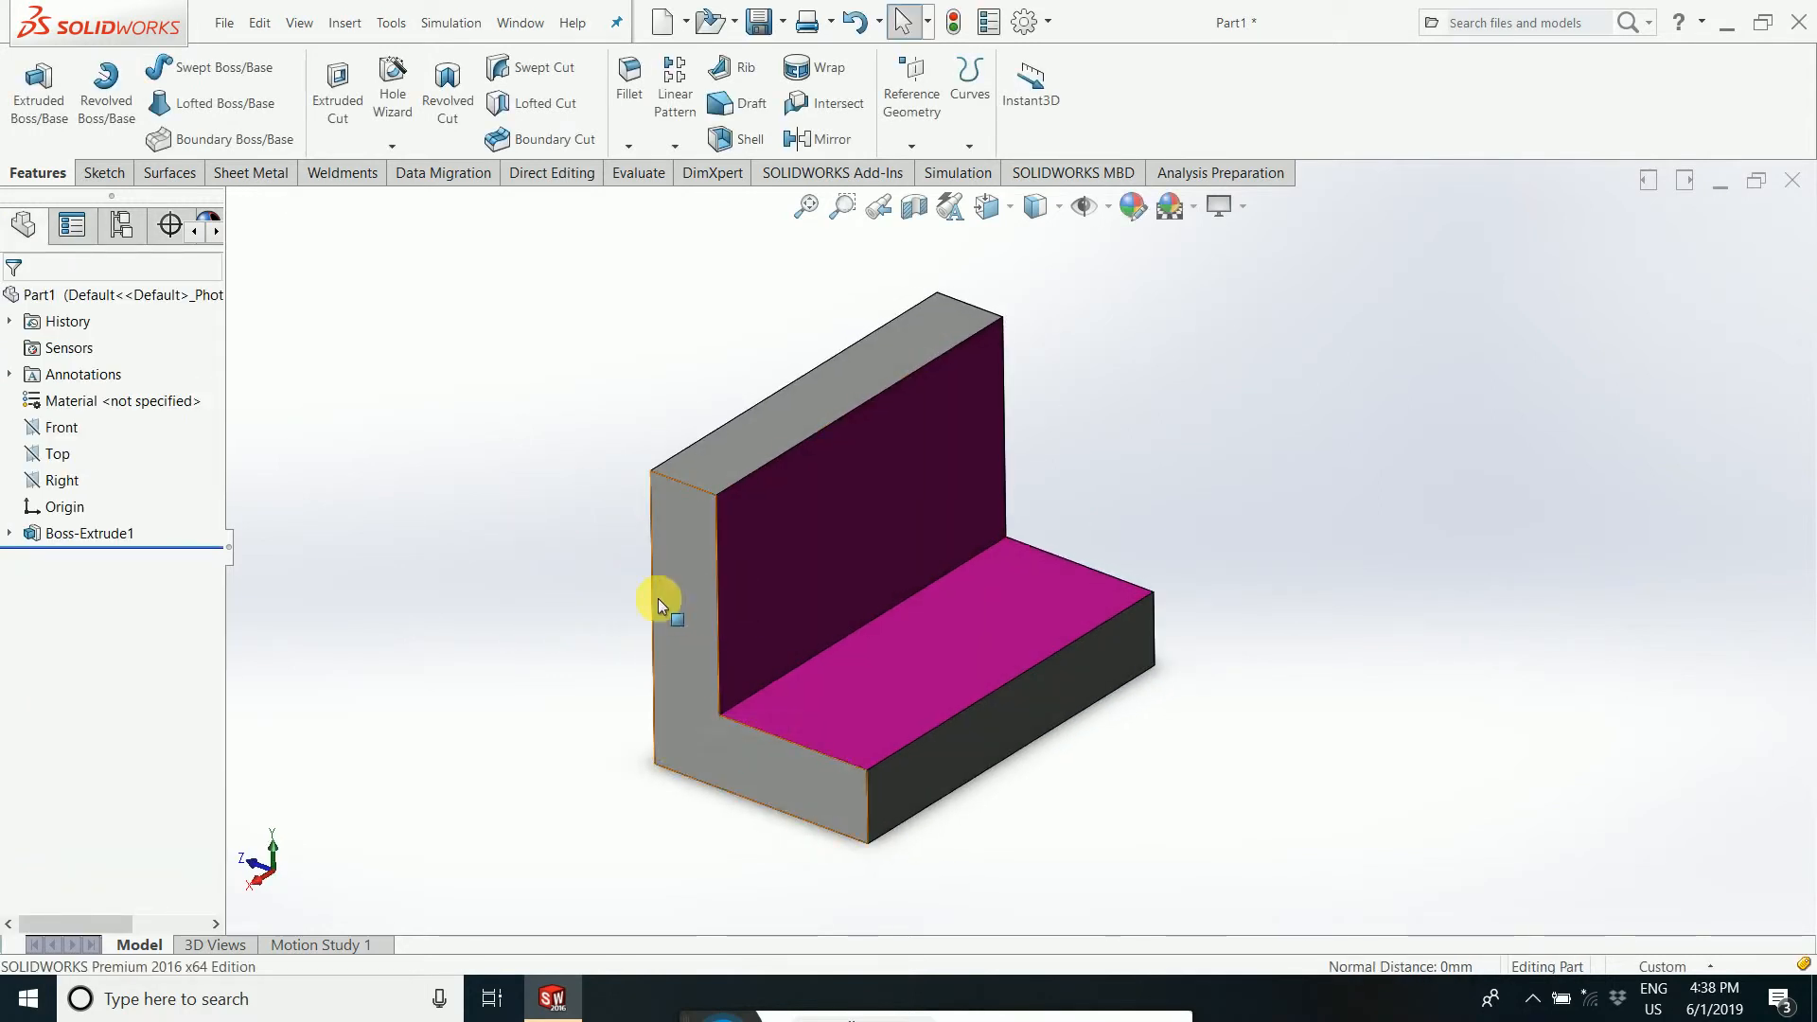
click(689, 592)
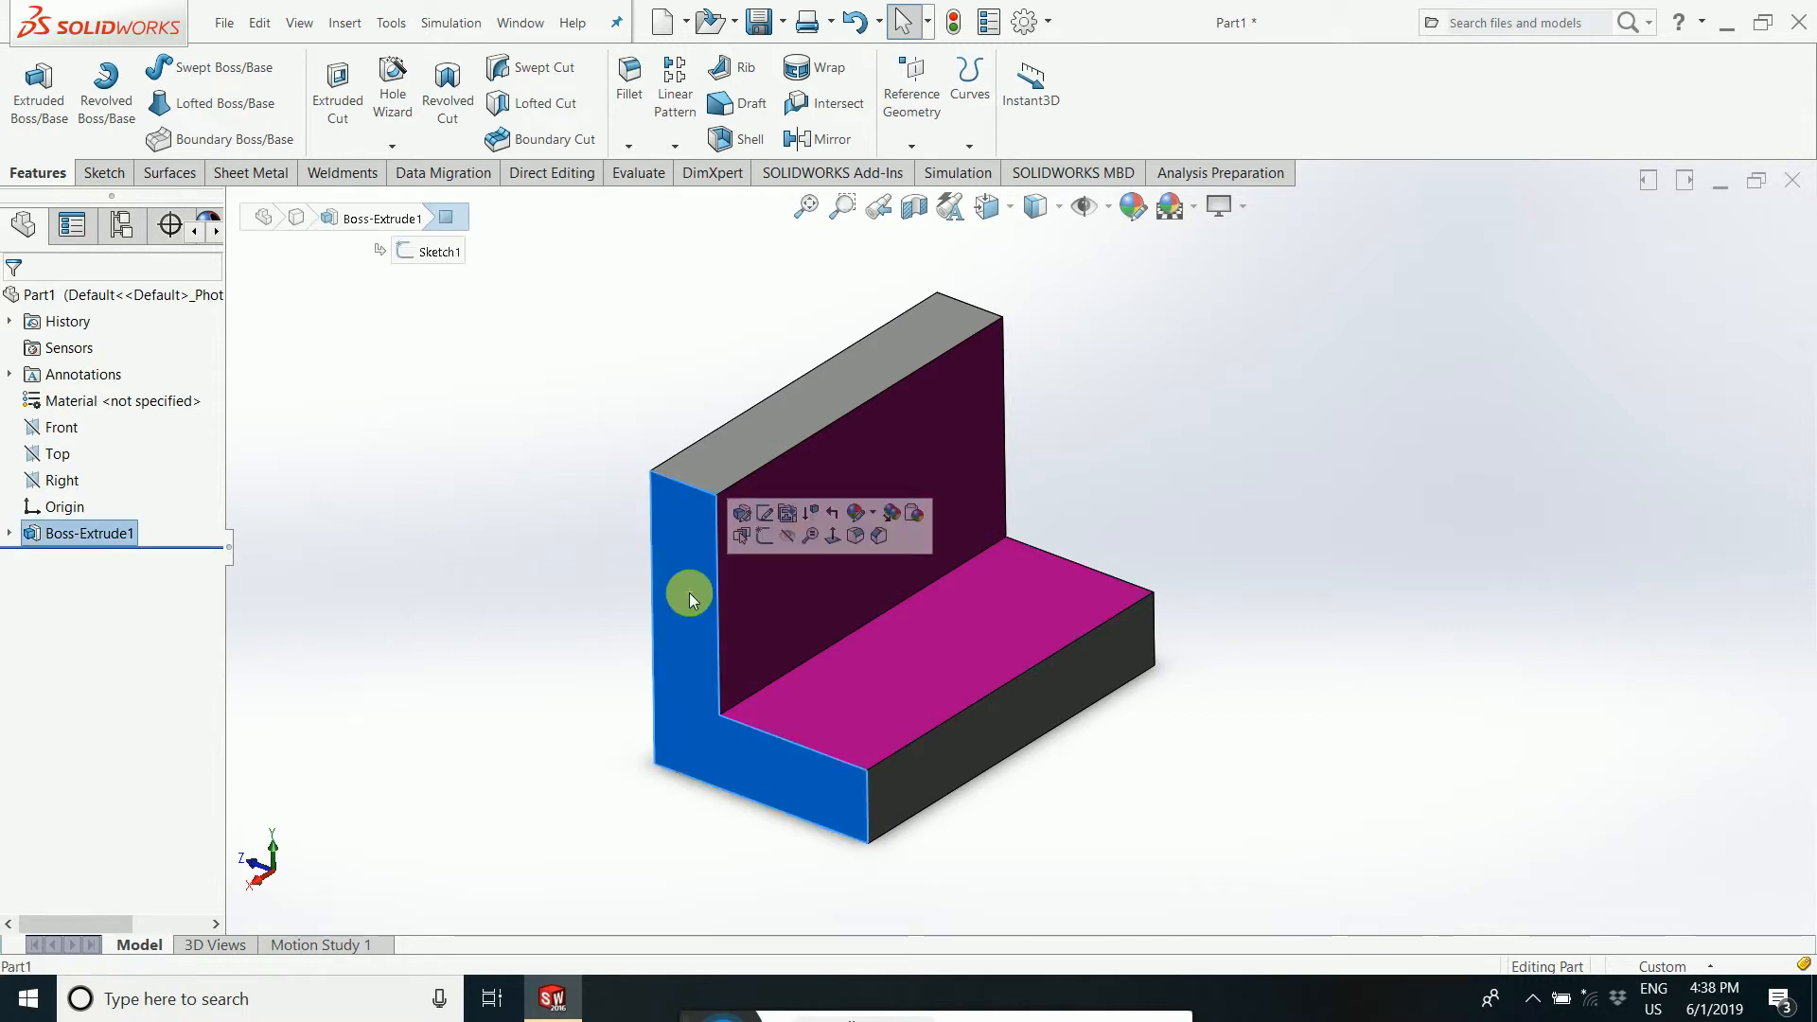
right_click(689, 592)
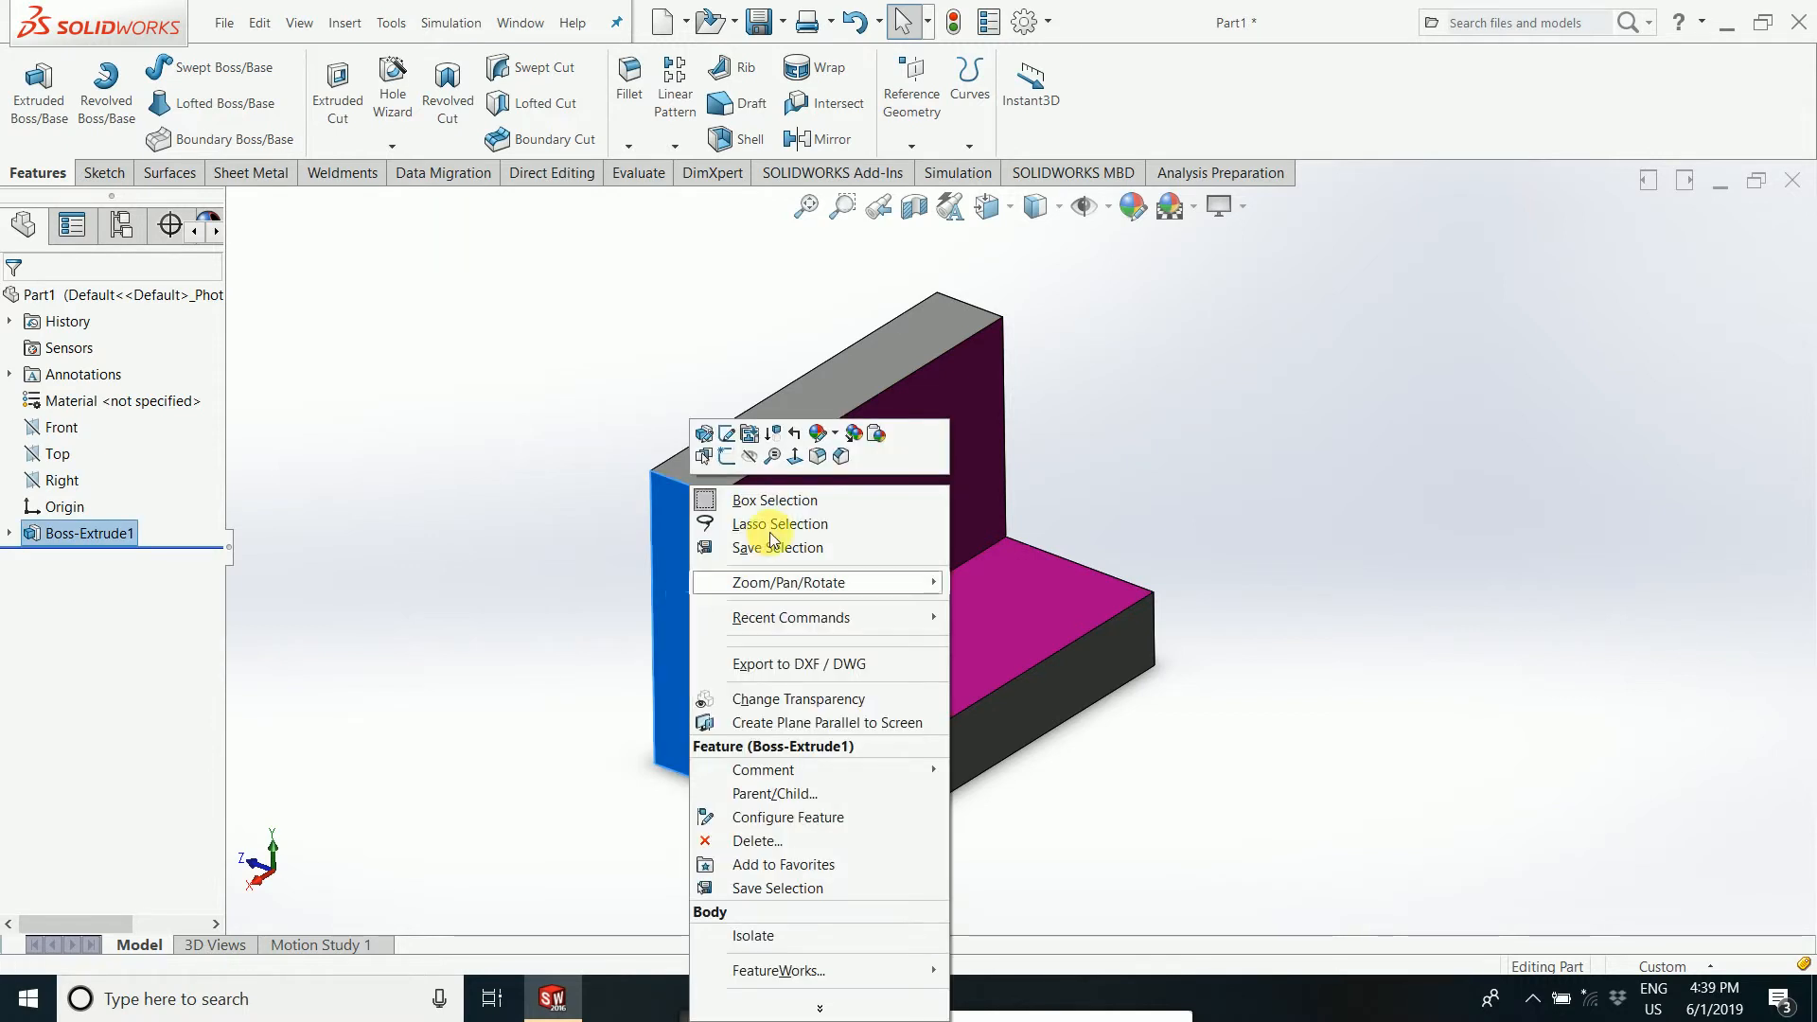
click(836, 435)
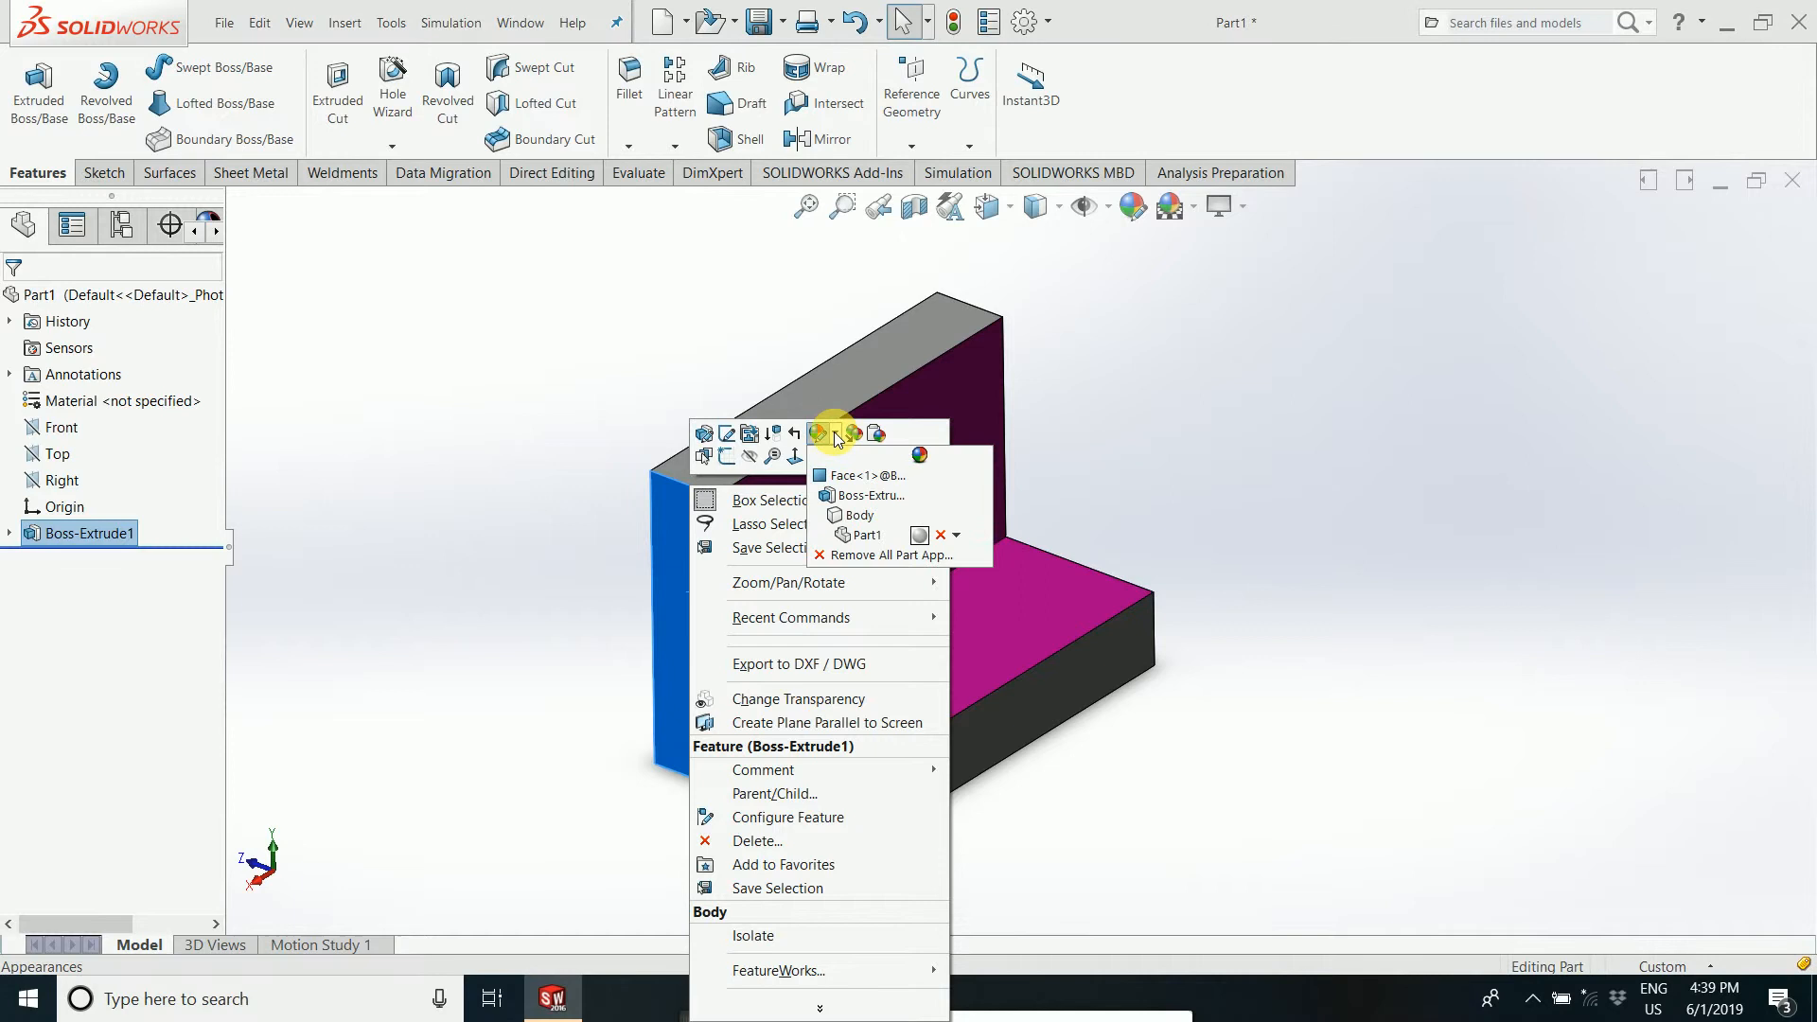
click(879, 477)
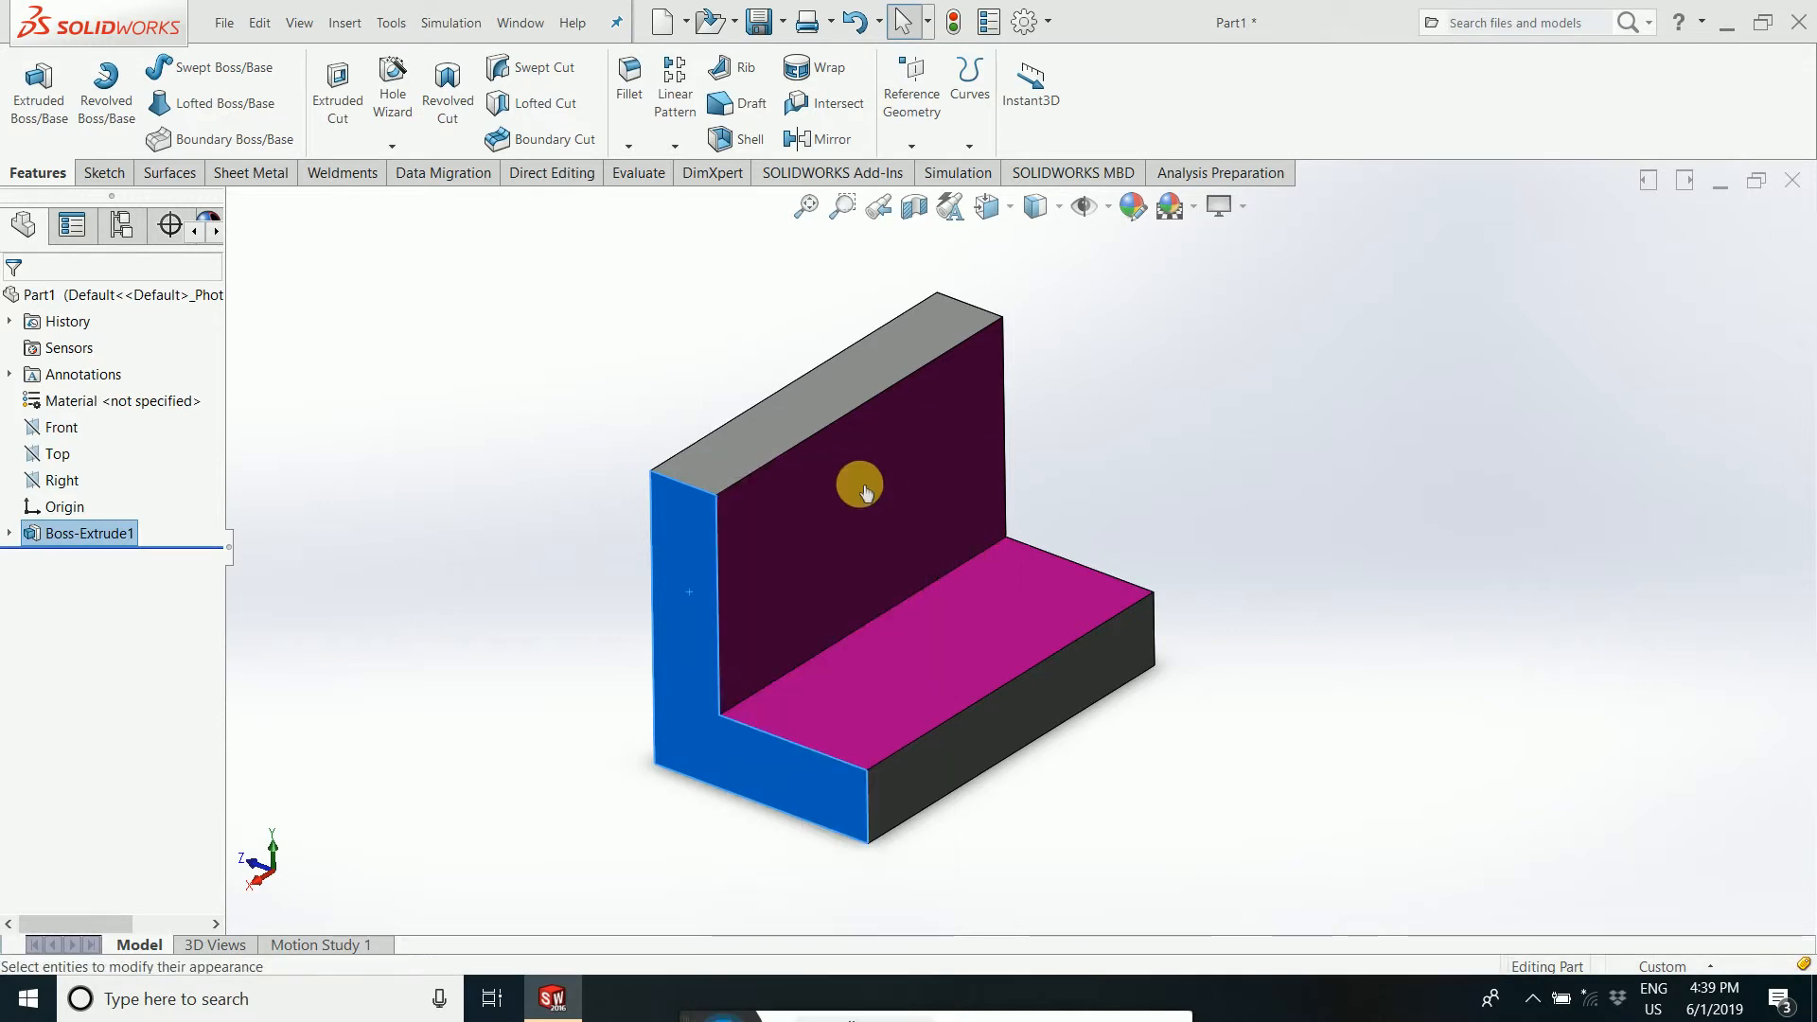
click(834, 532)
click(757, 522)
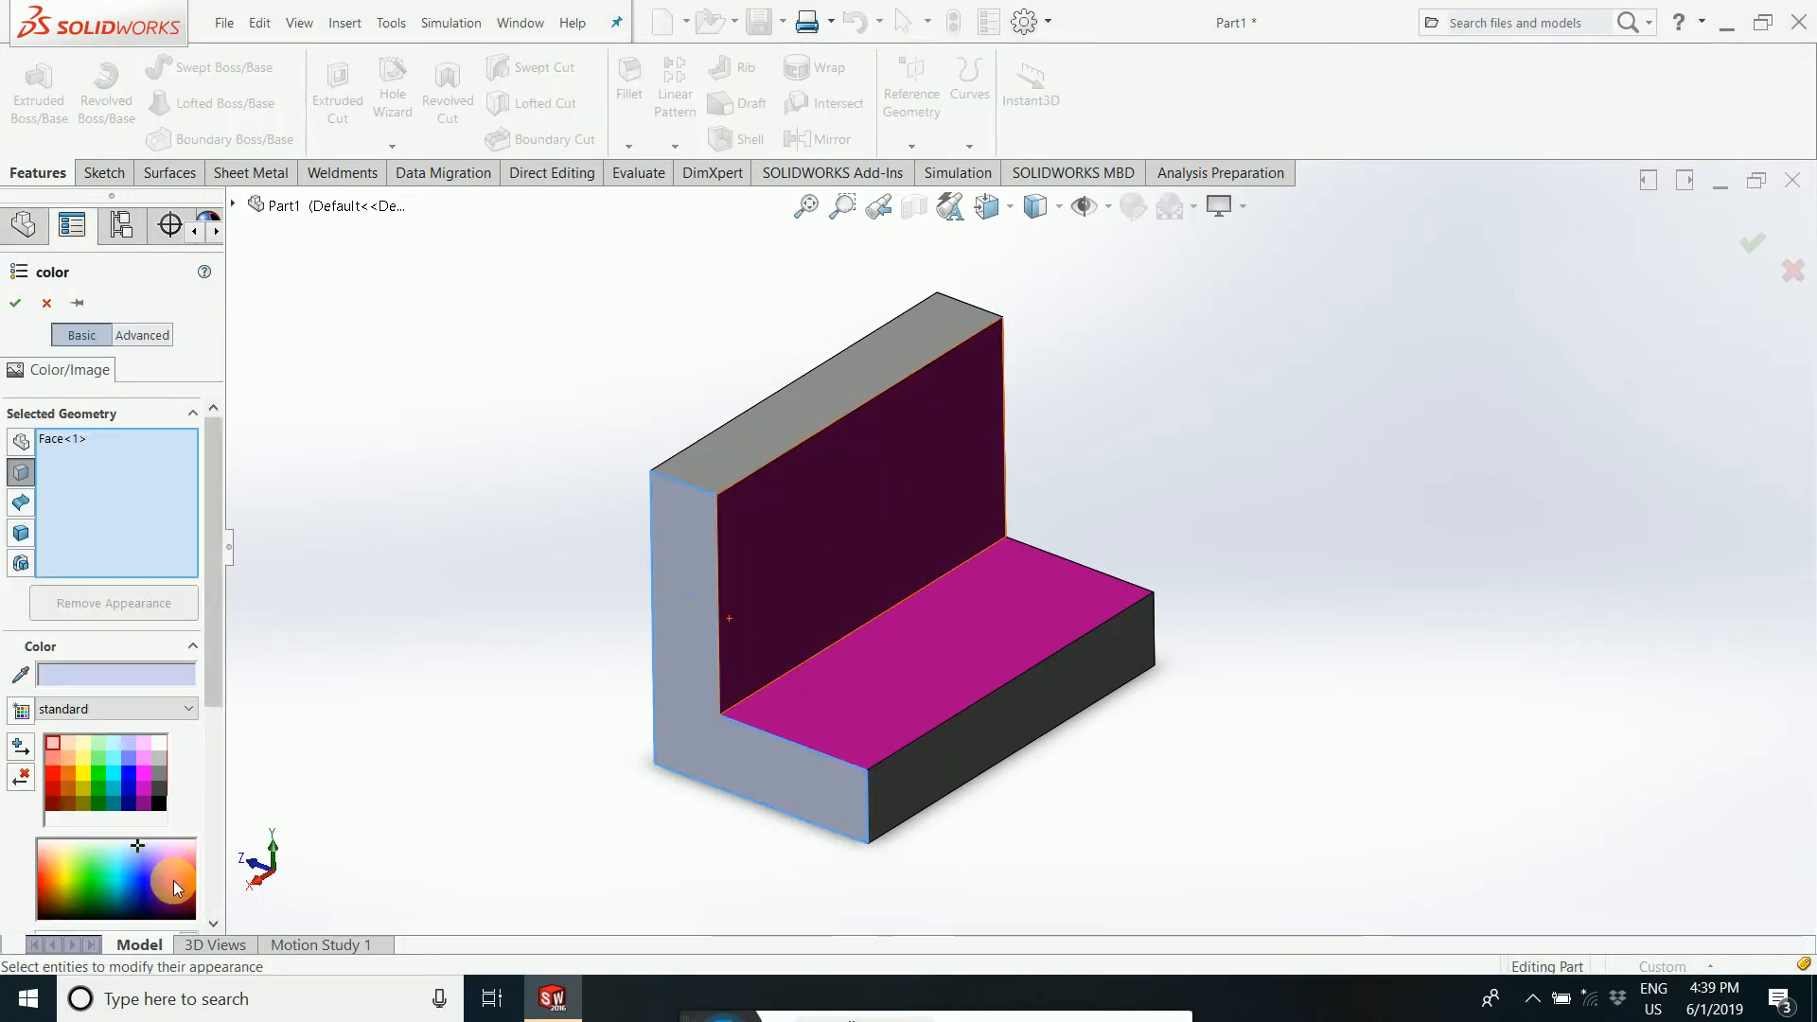
click(94, 883)
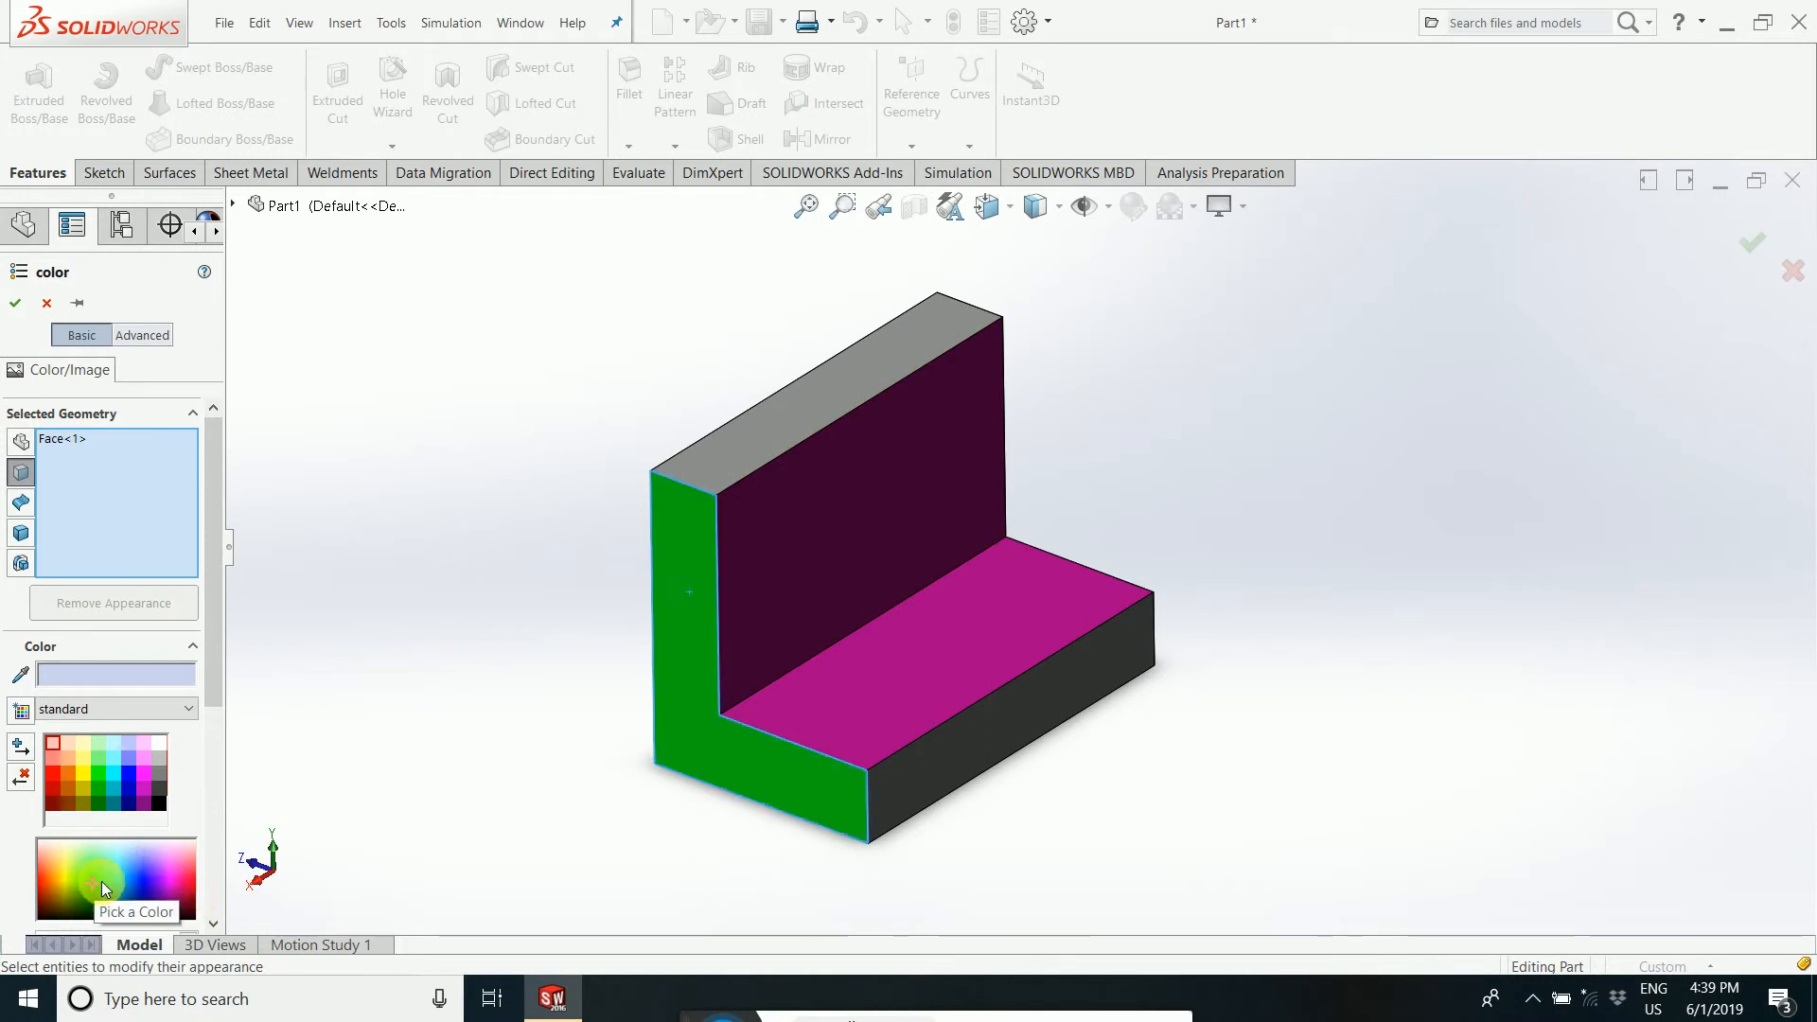
click(9, 305)
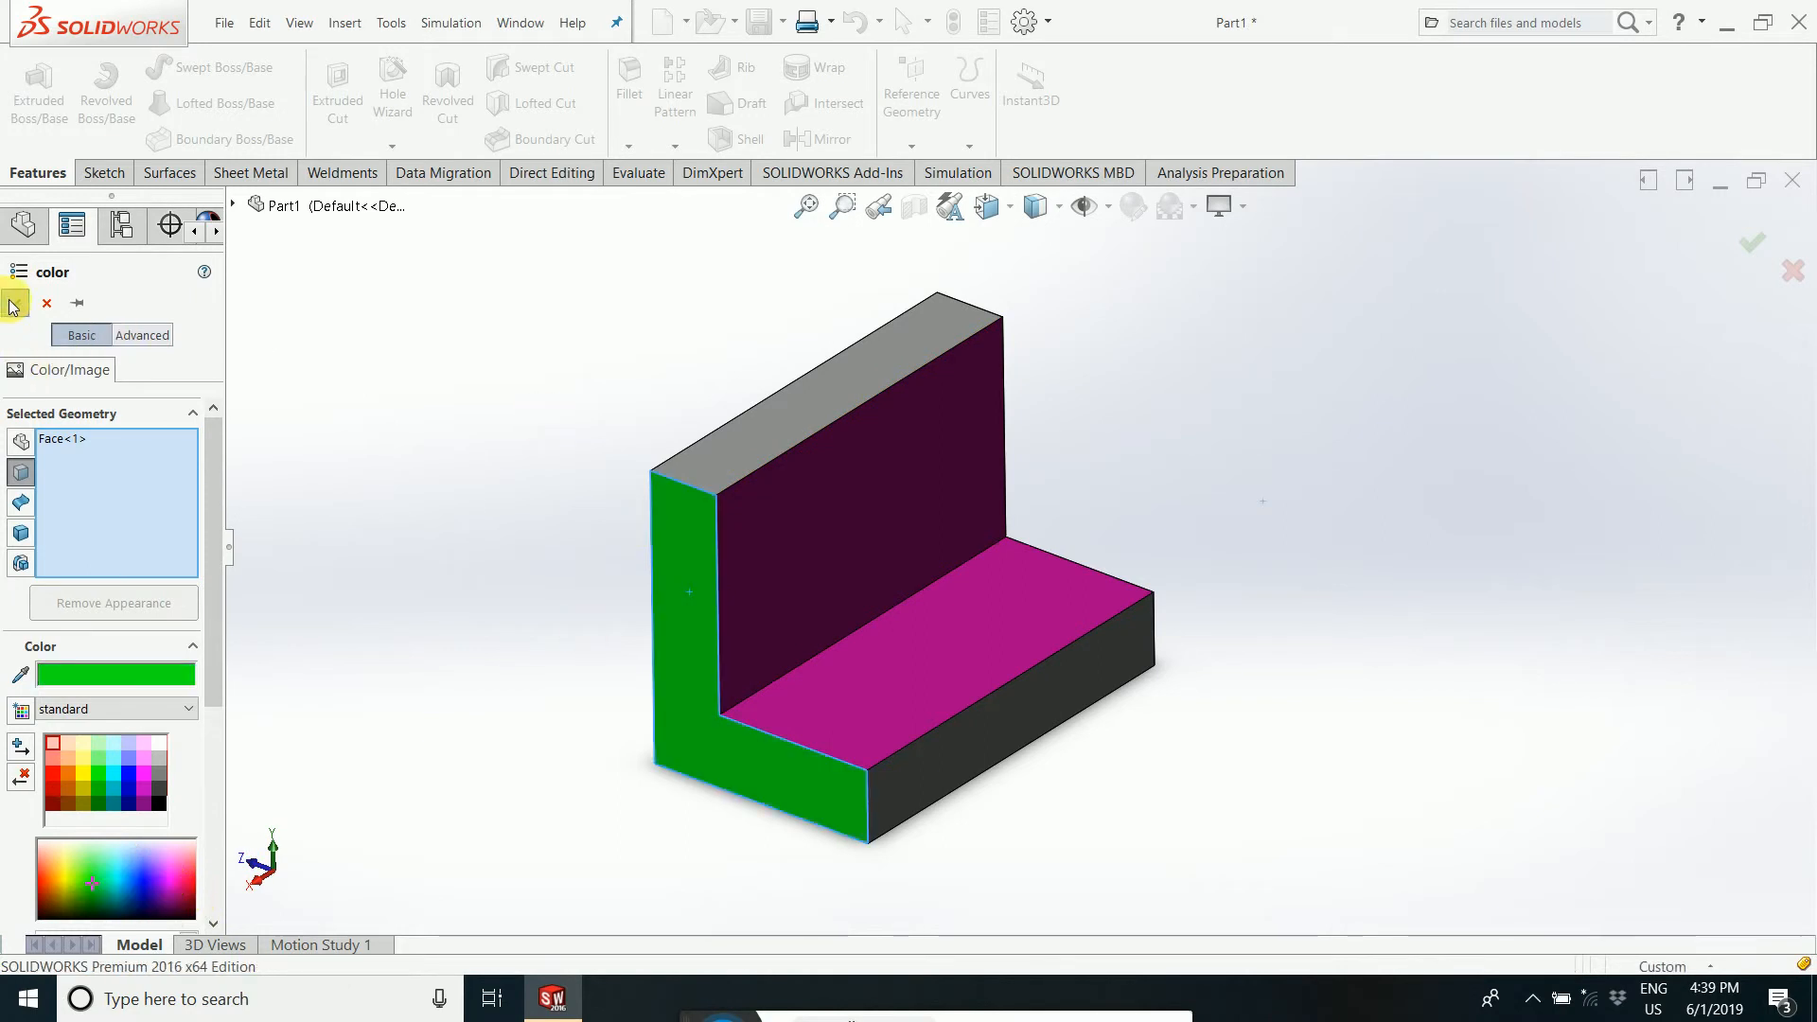
- Color the narrow top face of the vertical wall red as a face-only appearance and accept it
middle_drag(570, 499, 643, 502)
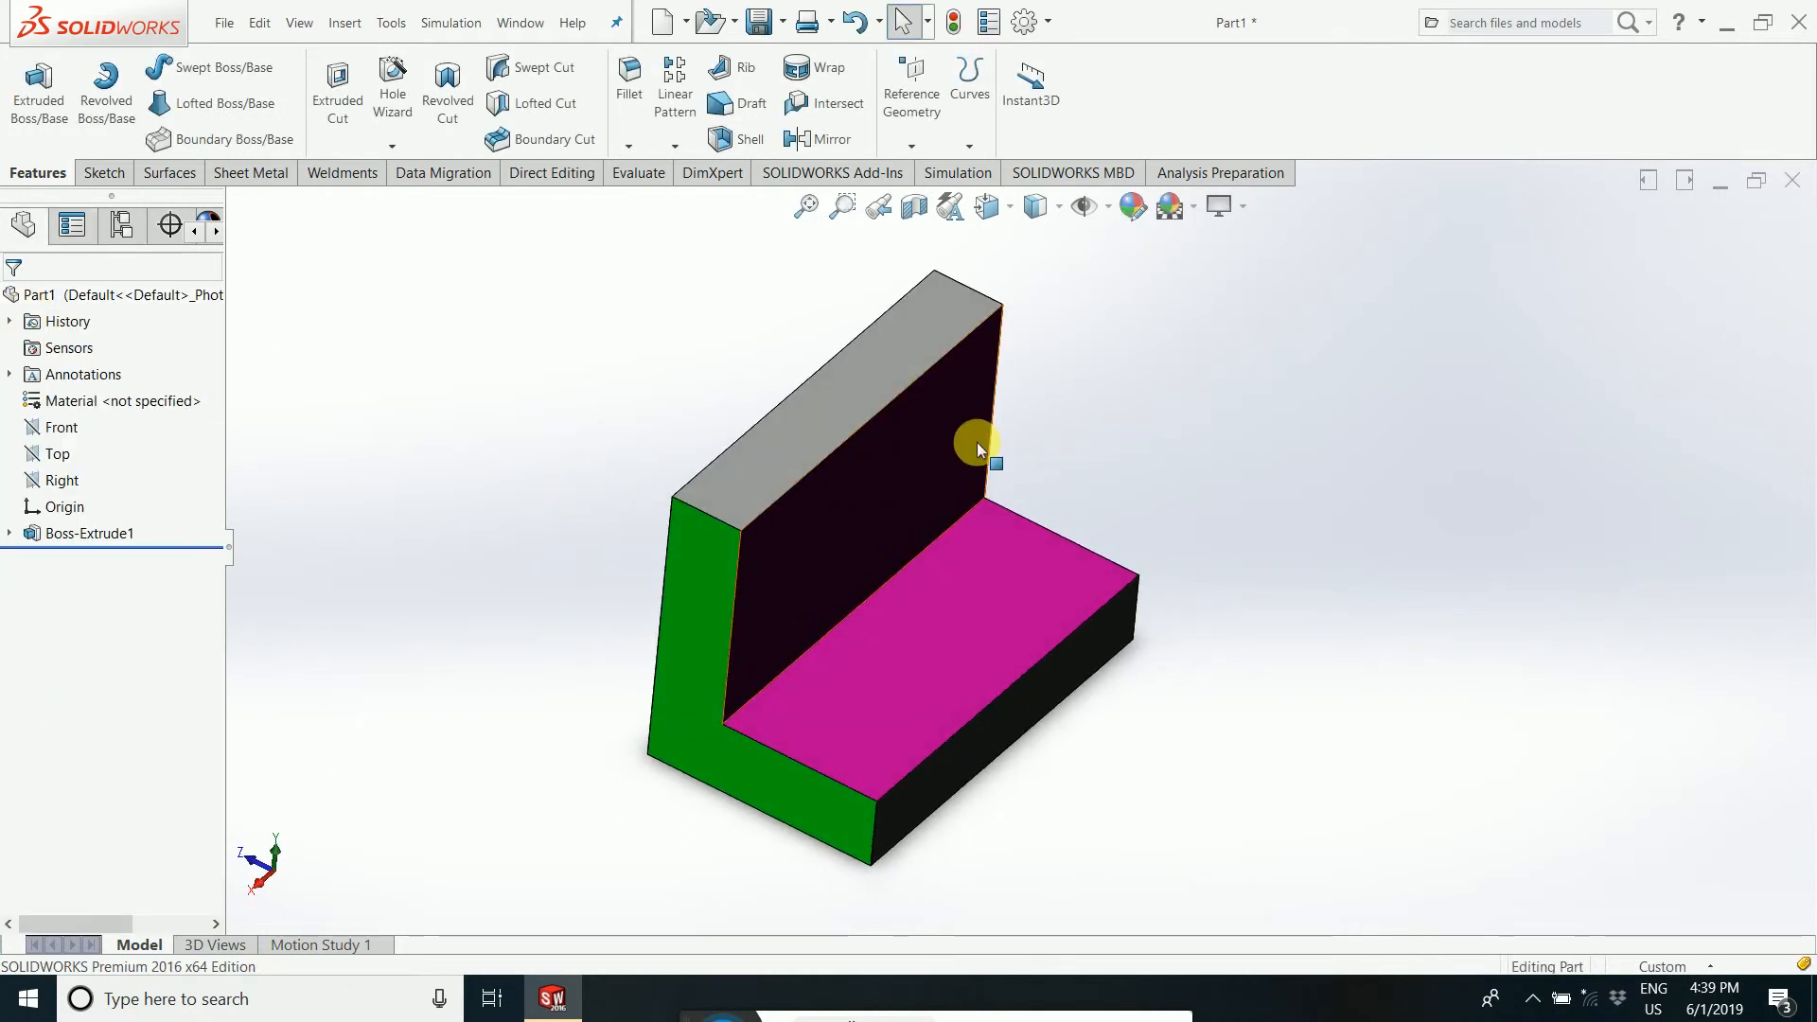
click(871, 380)
right_click(871, 375)
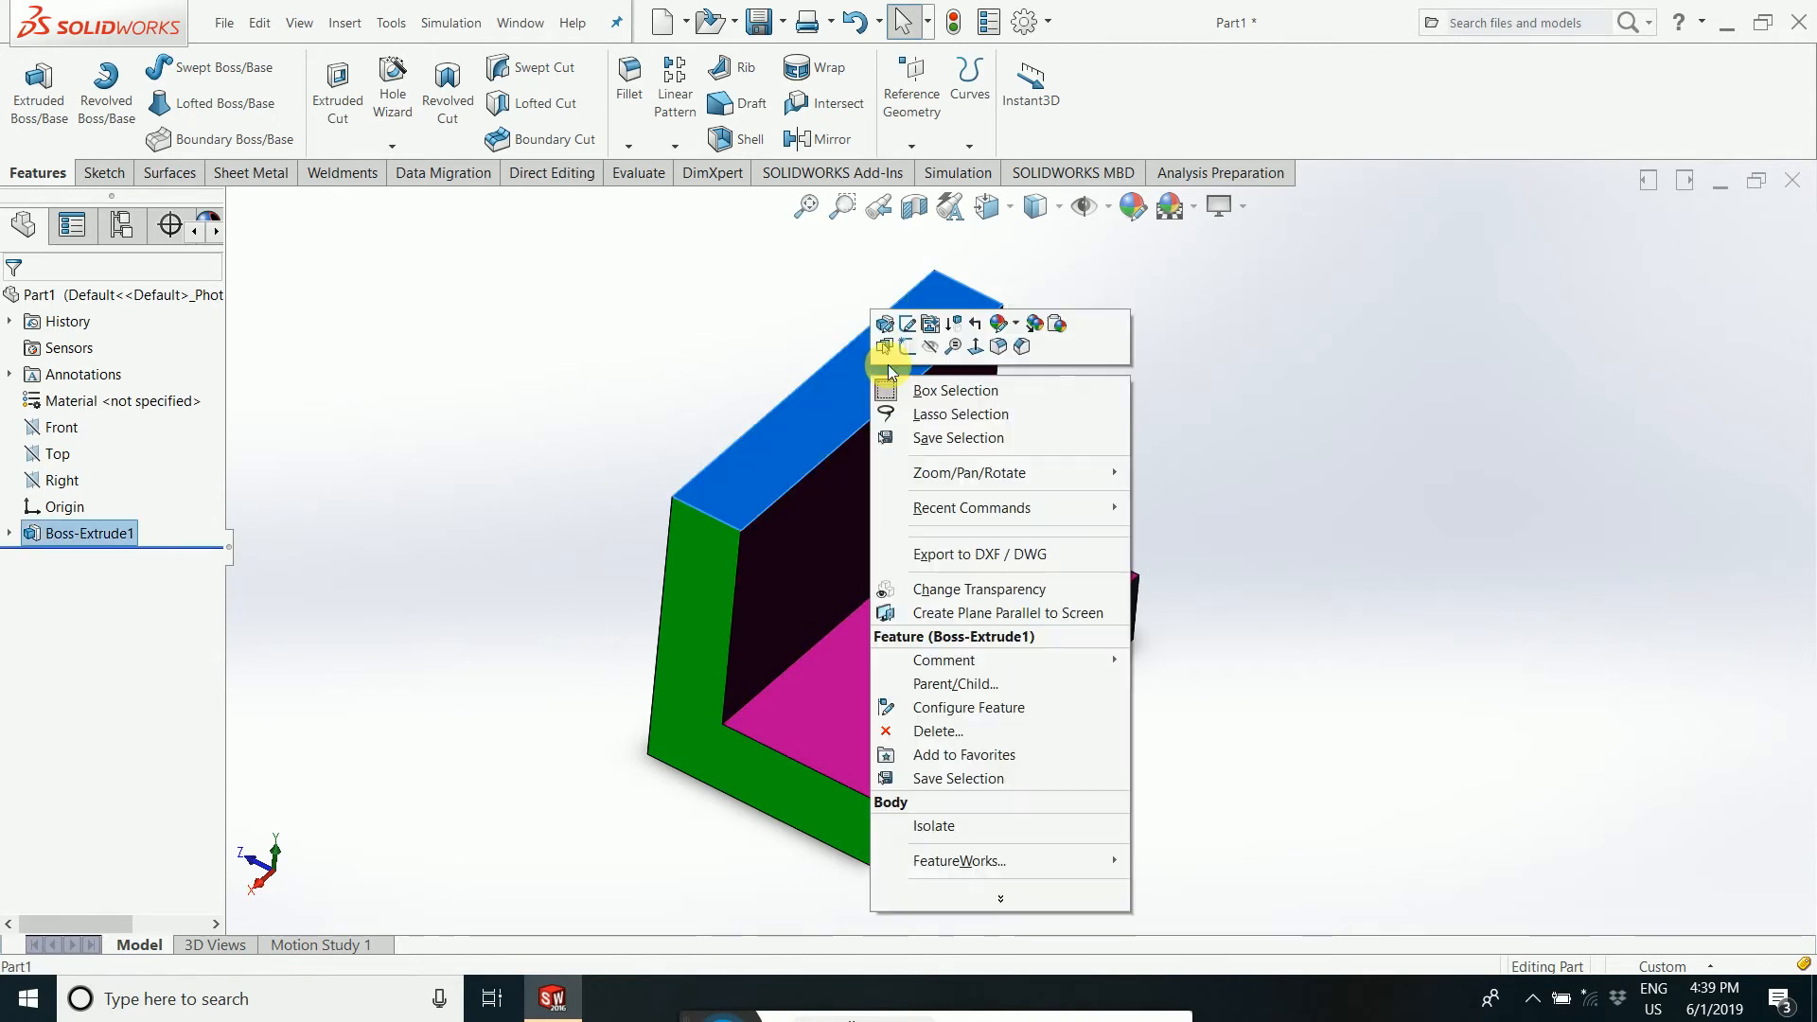
click(1012, 326)
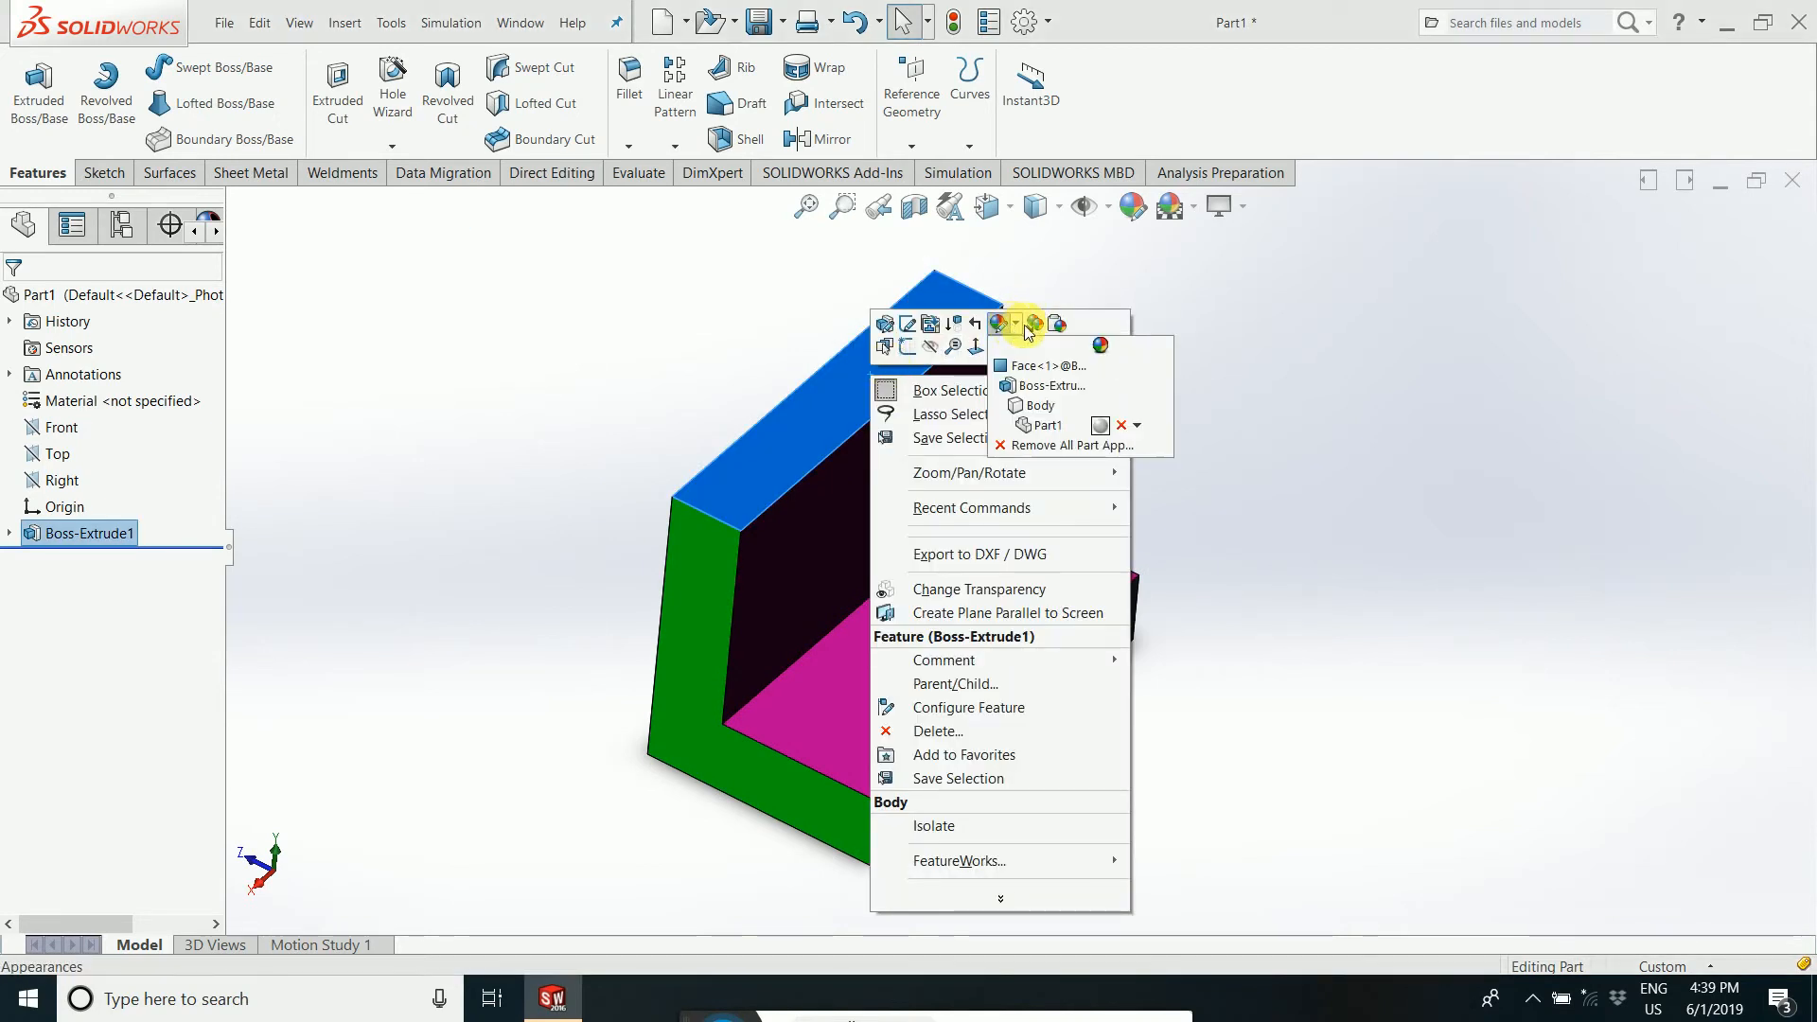
click(1011, 325)
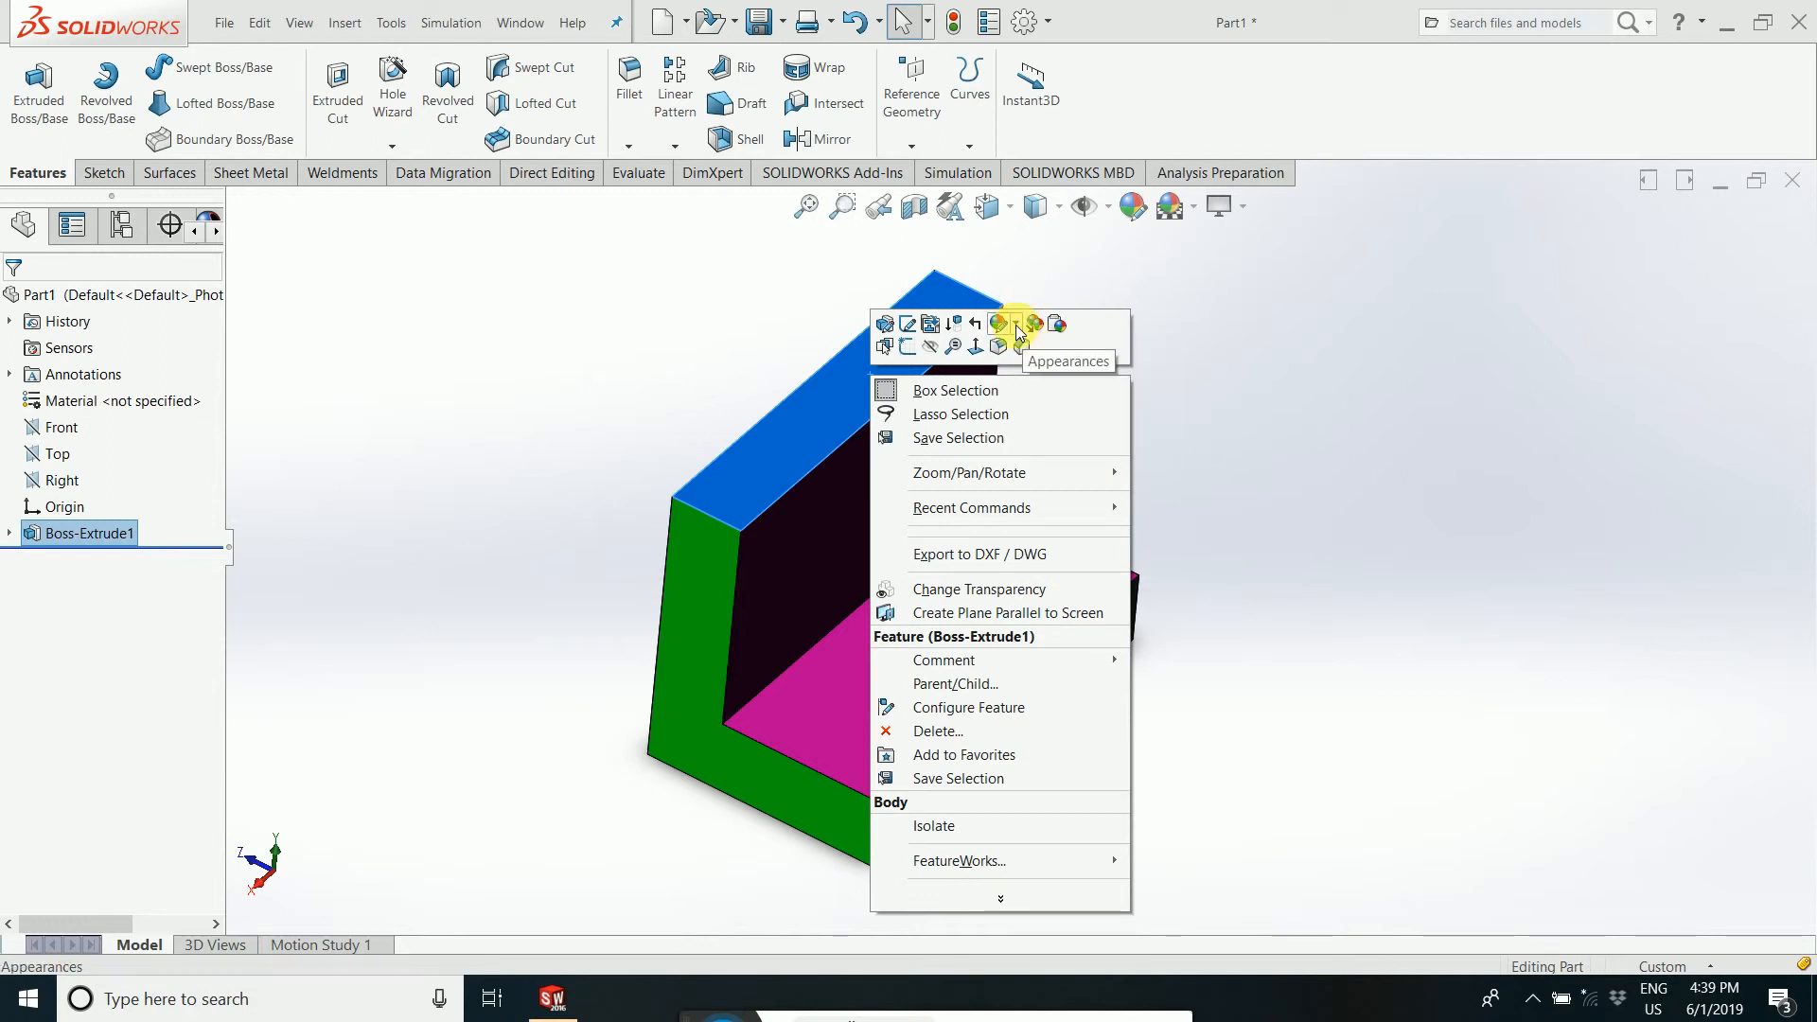
click(1015, 326)
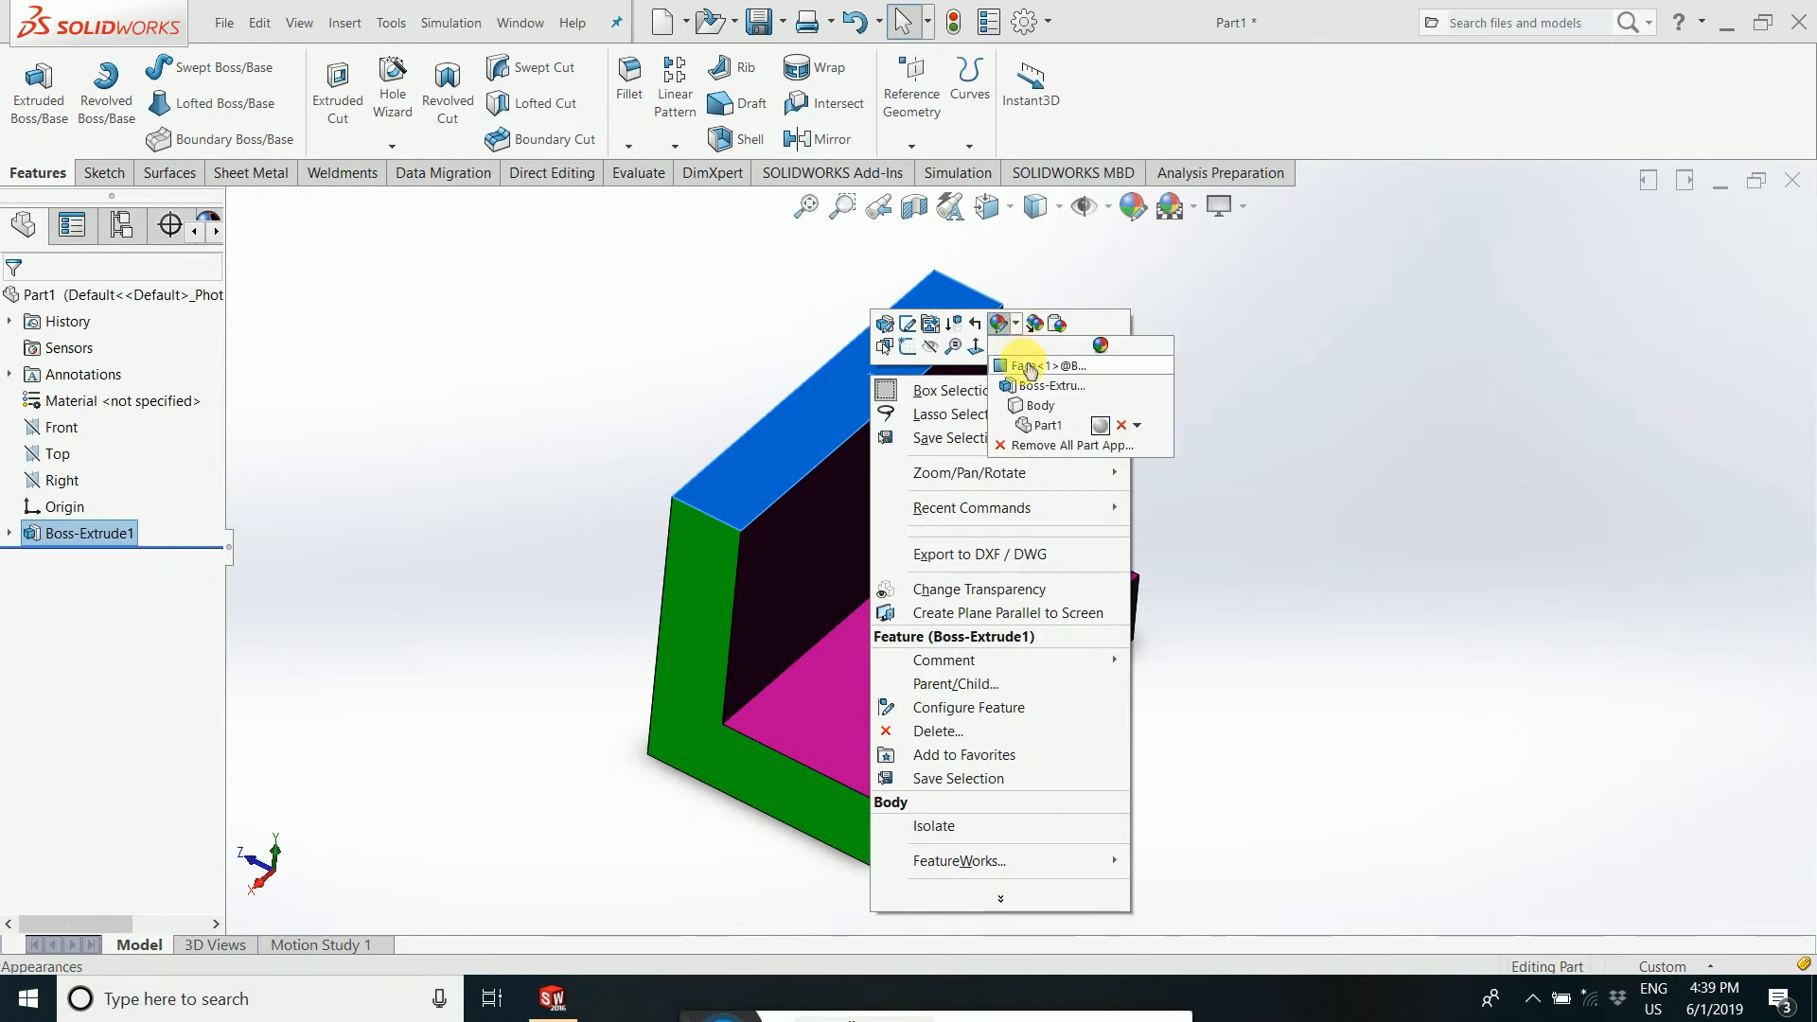
click(1029, 367)
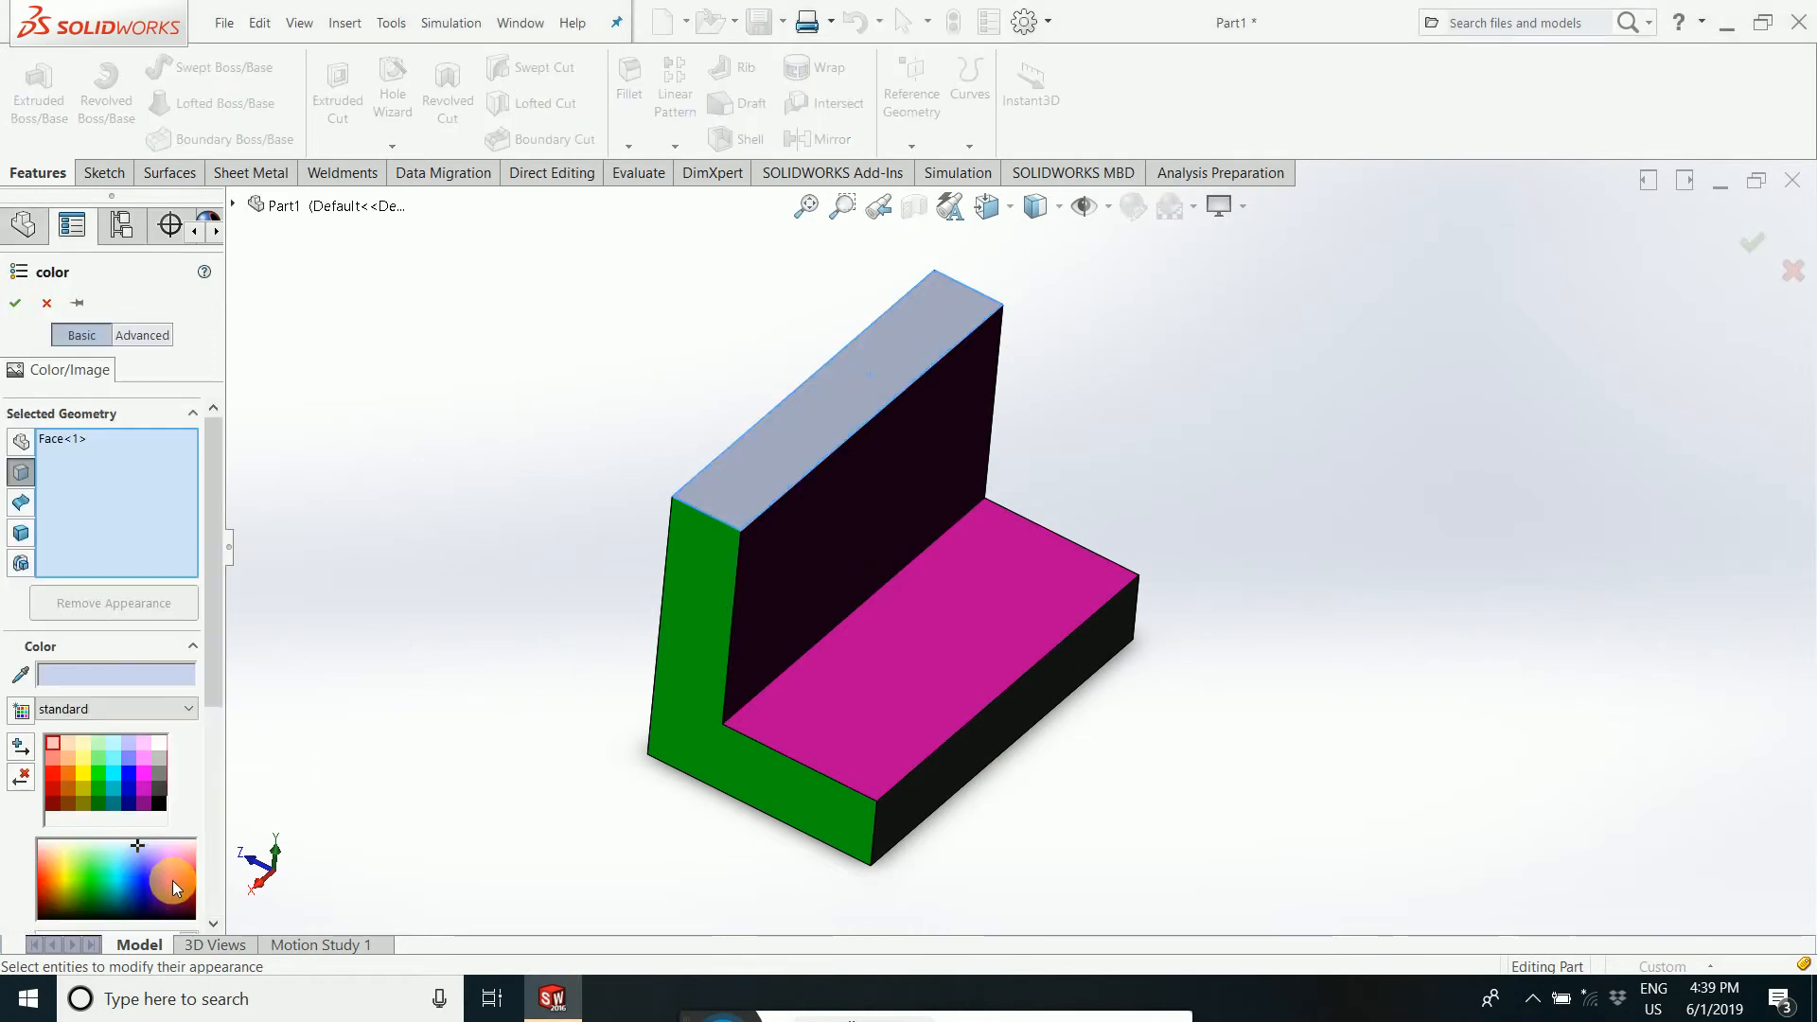
click(40, 884)
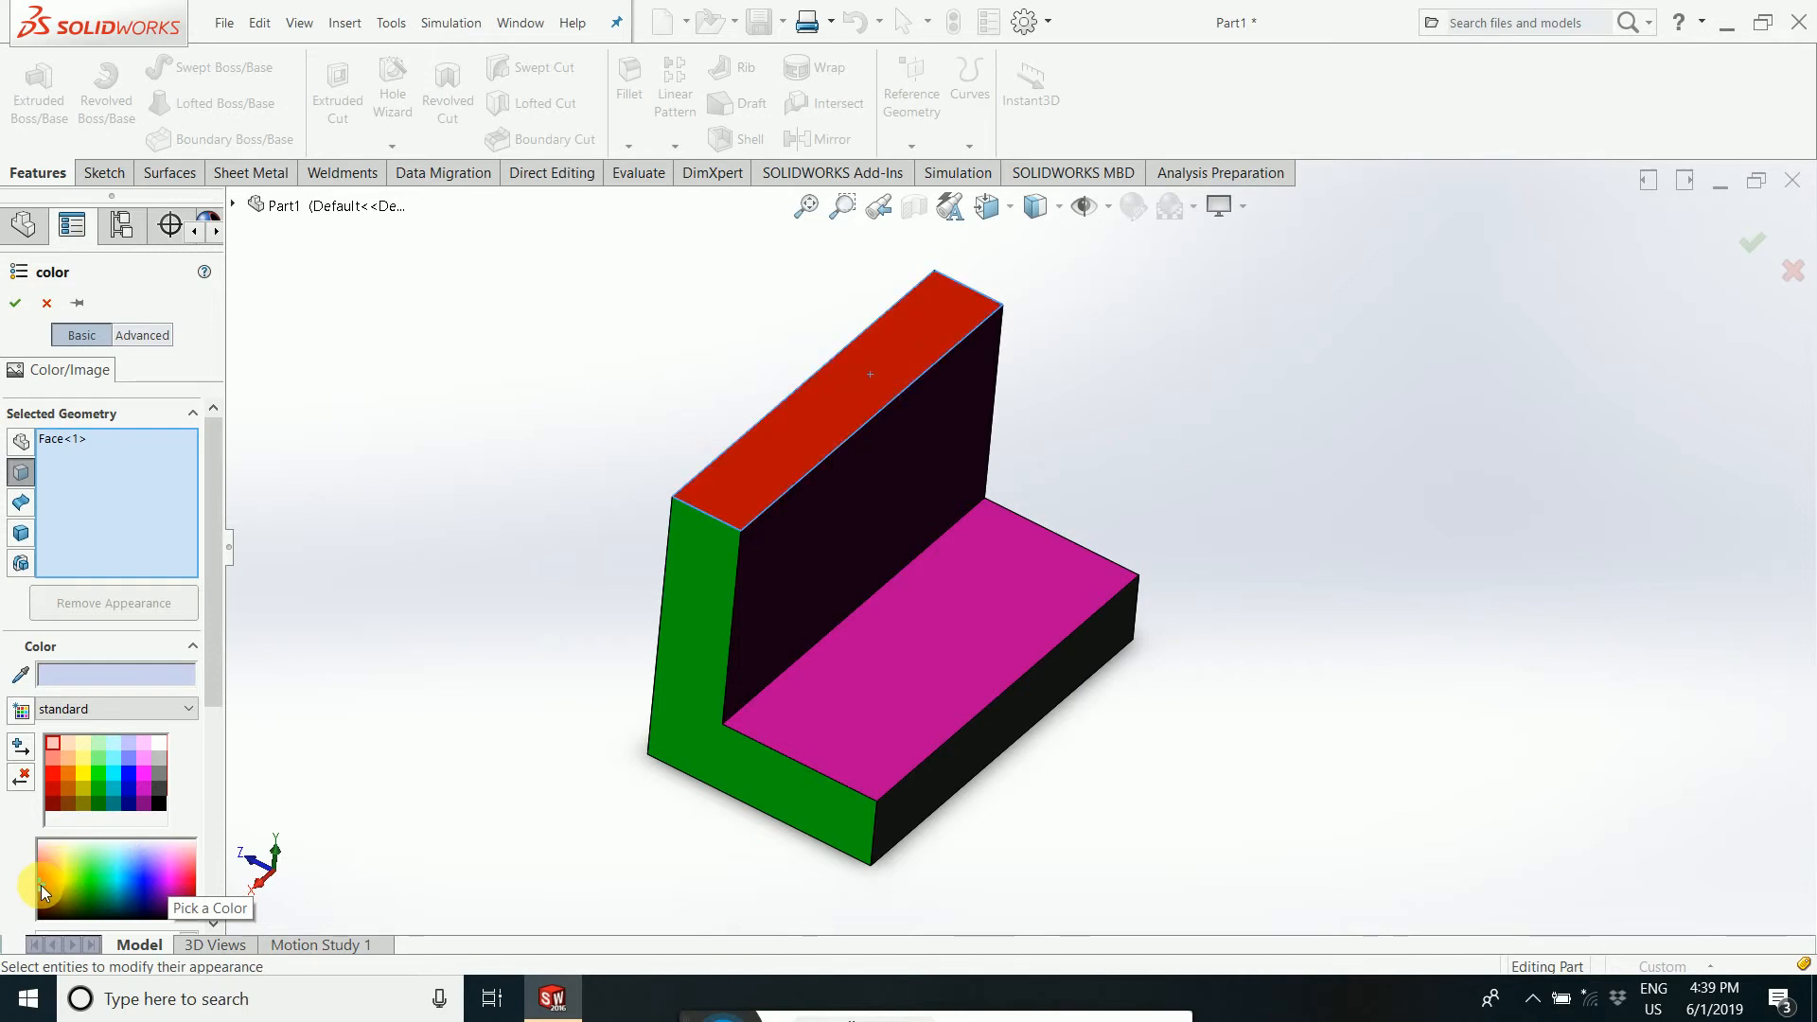
click(16, 303)
- Color the large back face of the vertical wall yellow as a face-only appearance and accept it
middle_drag(1063, 730, 1428, 612)
click(1015, 581)
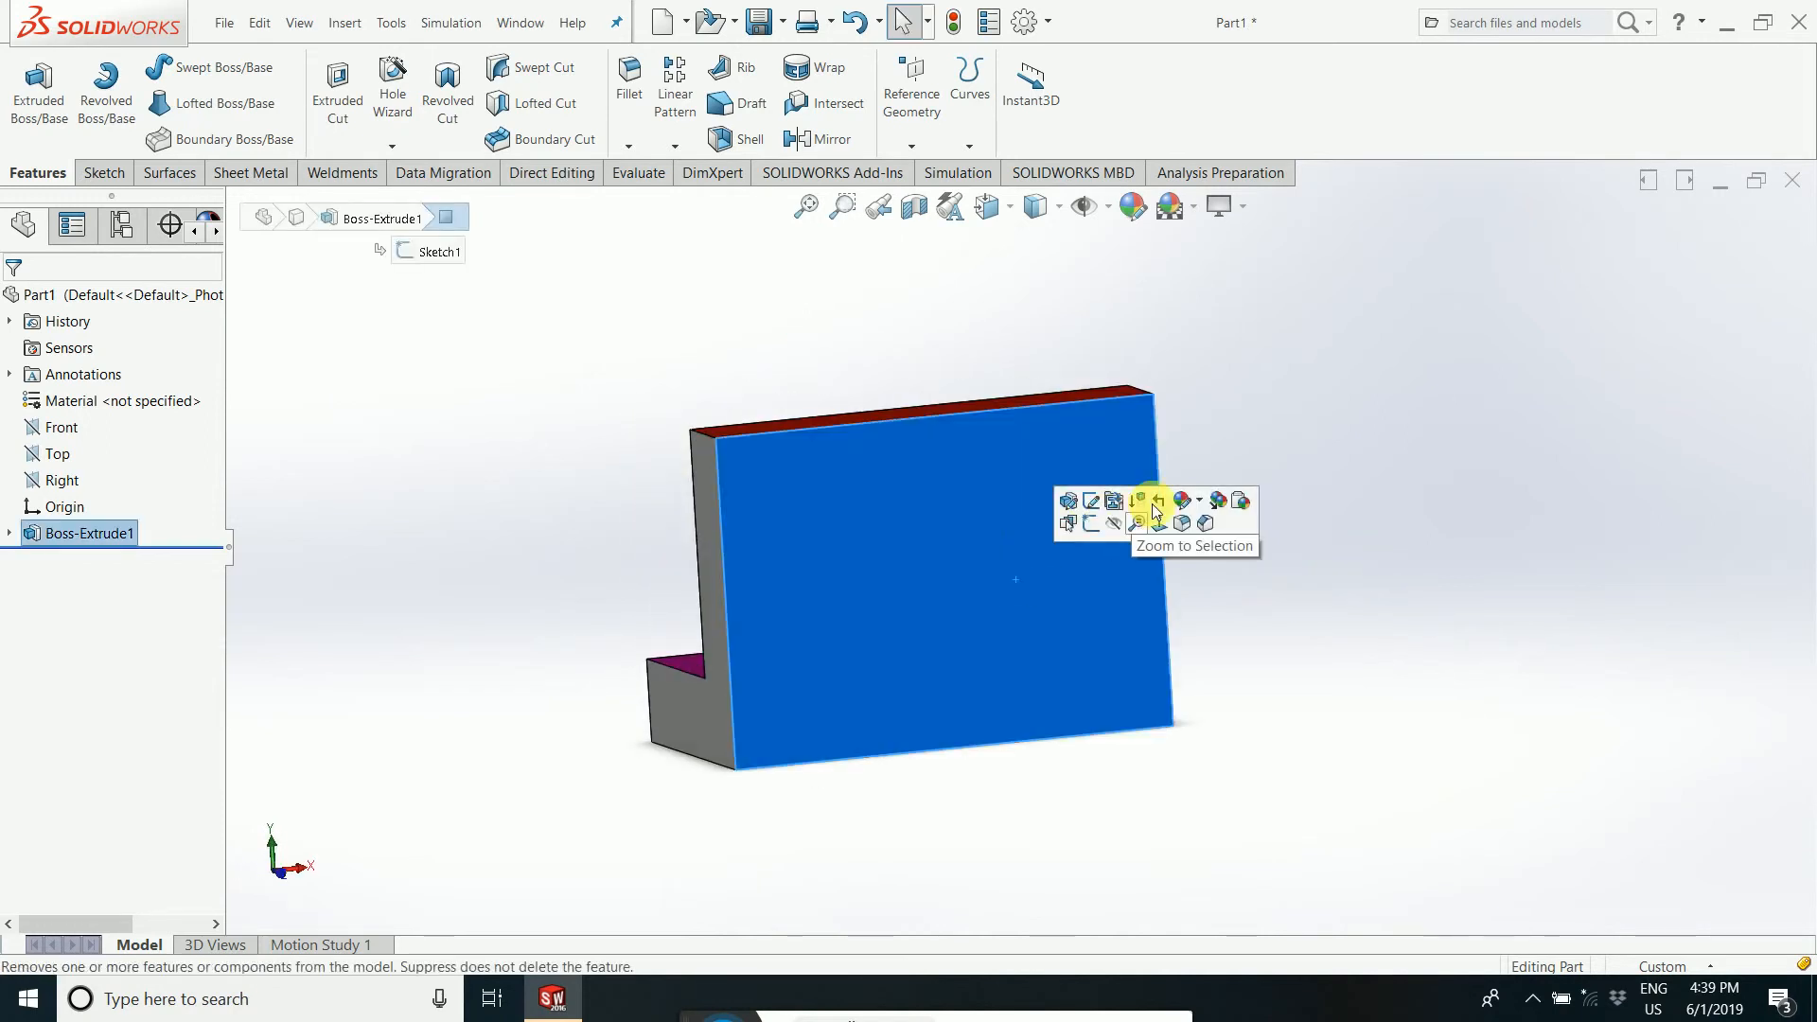
click(1200, 511)
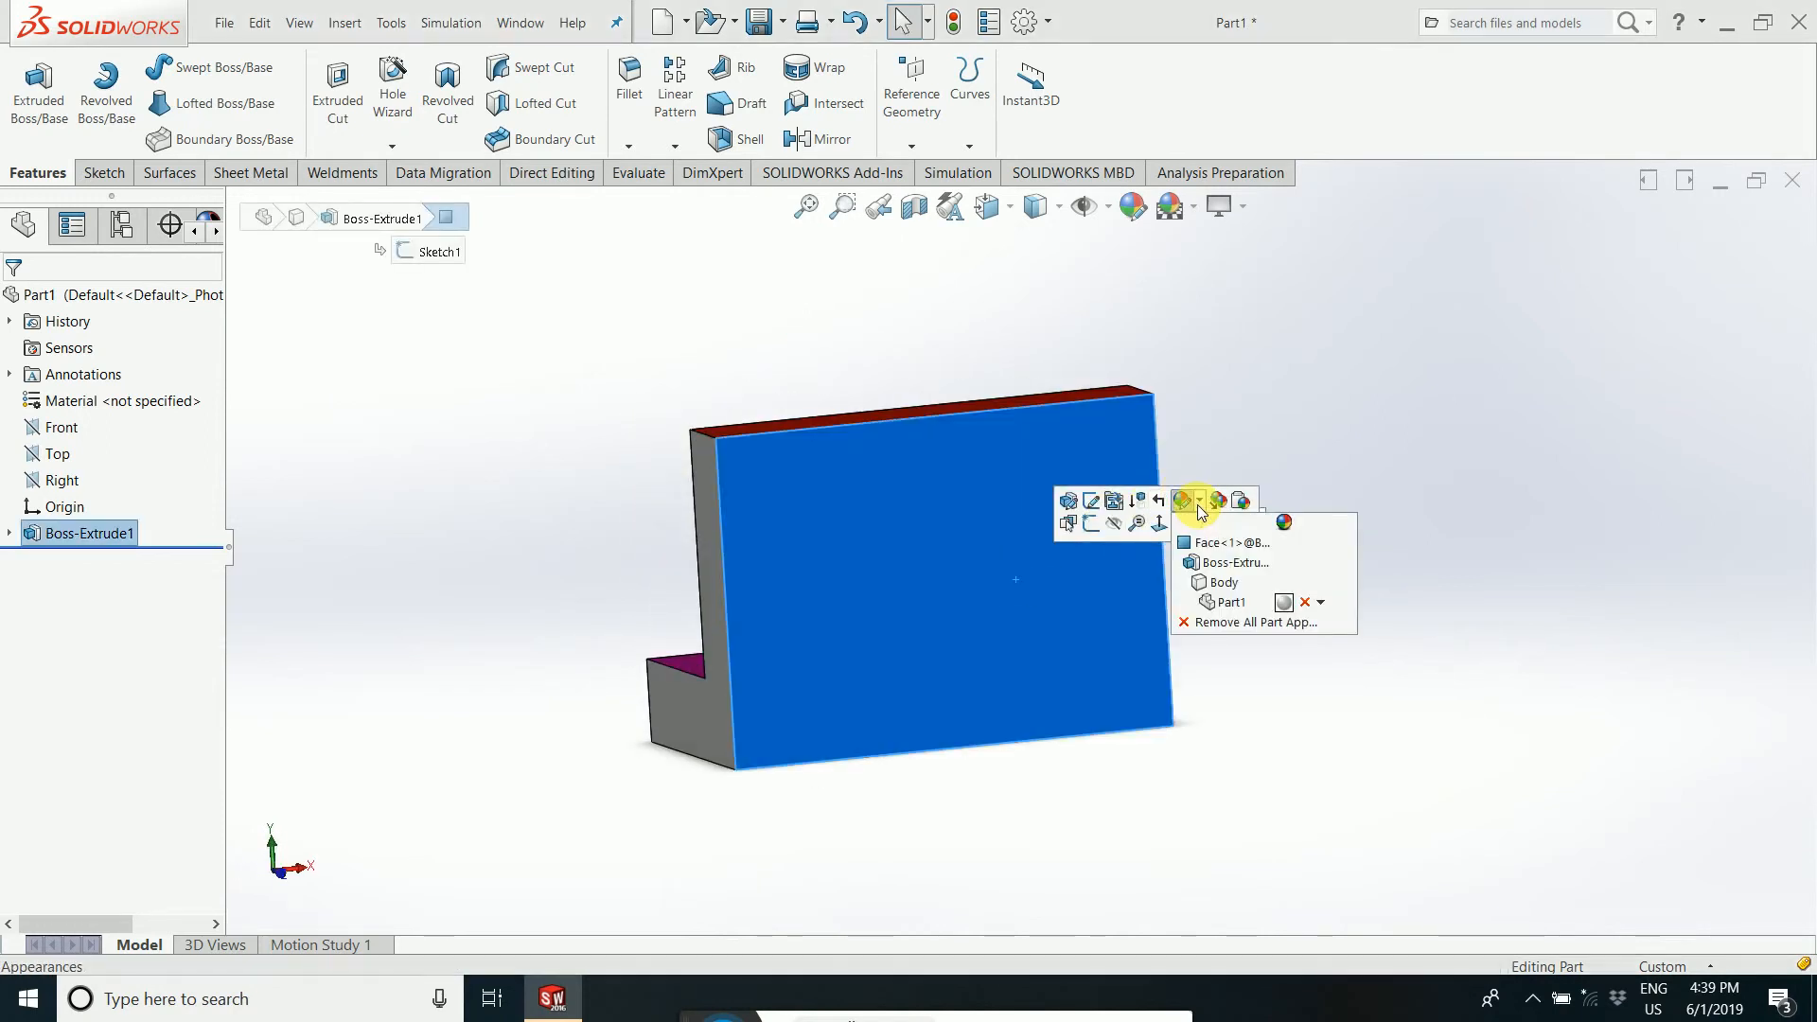
click(1229, 553)
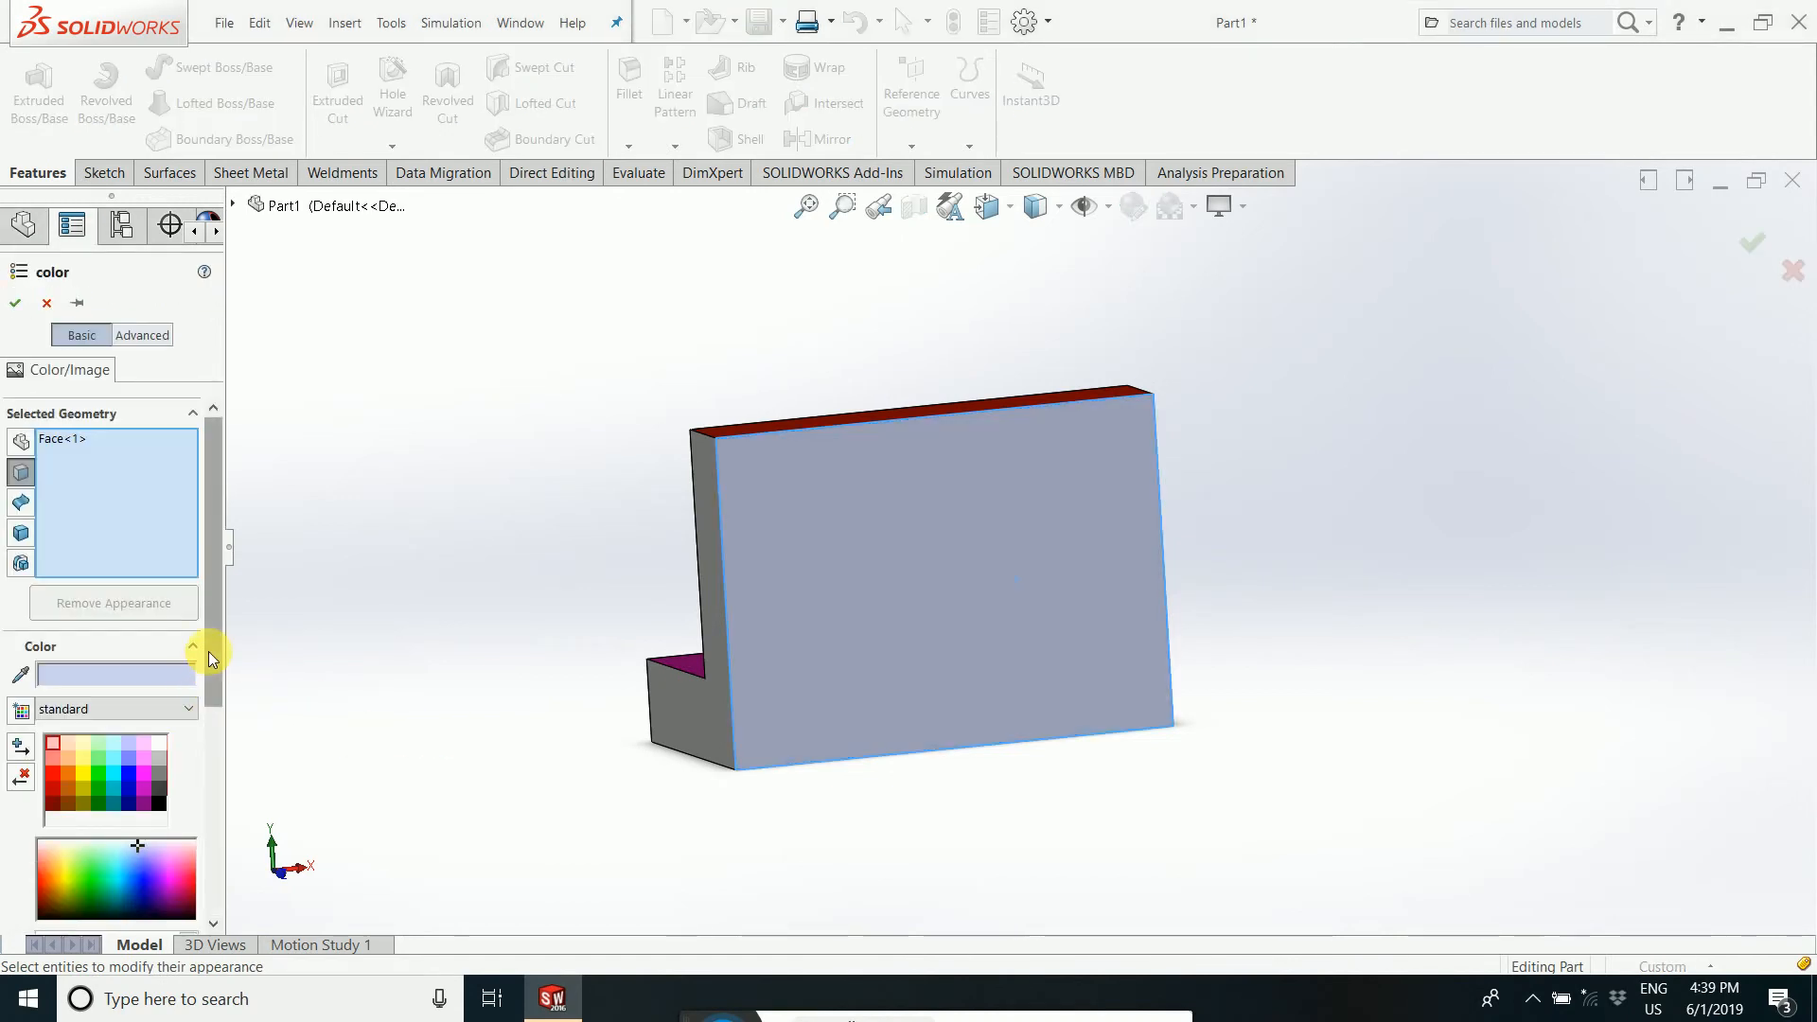
drag(209, 651, 214, 807)
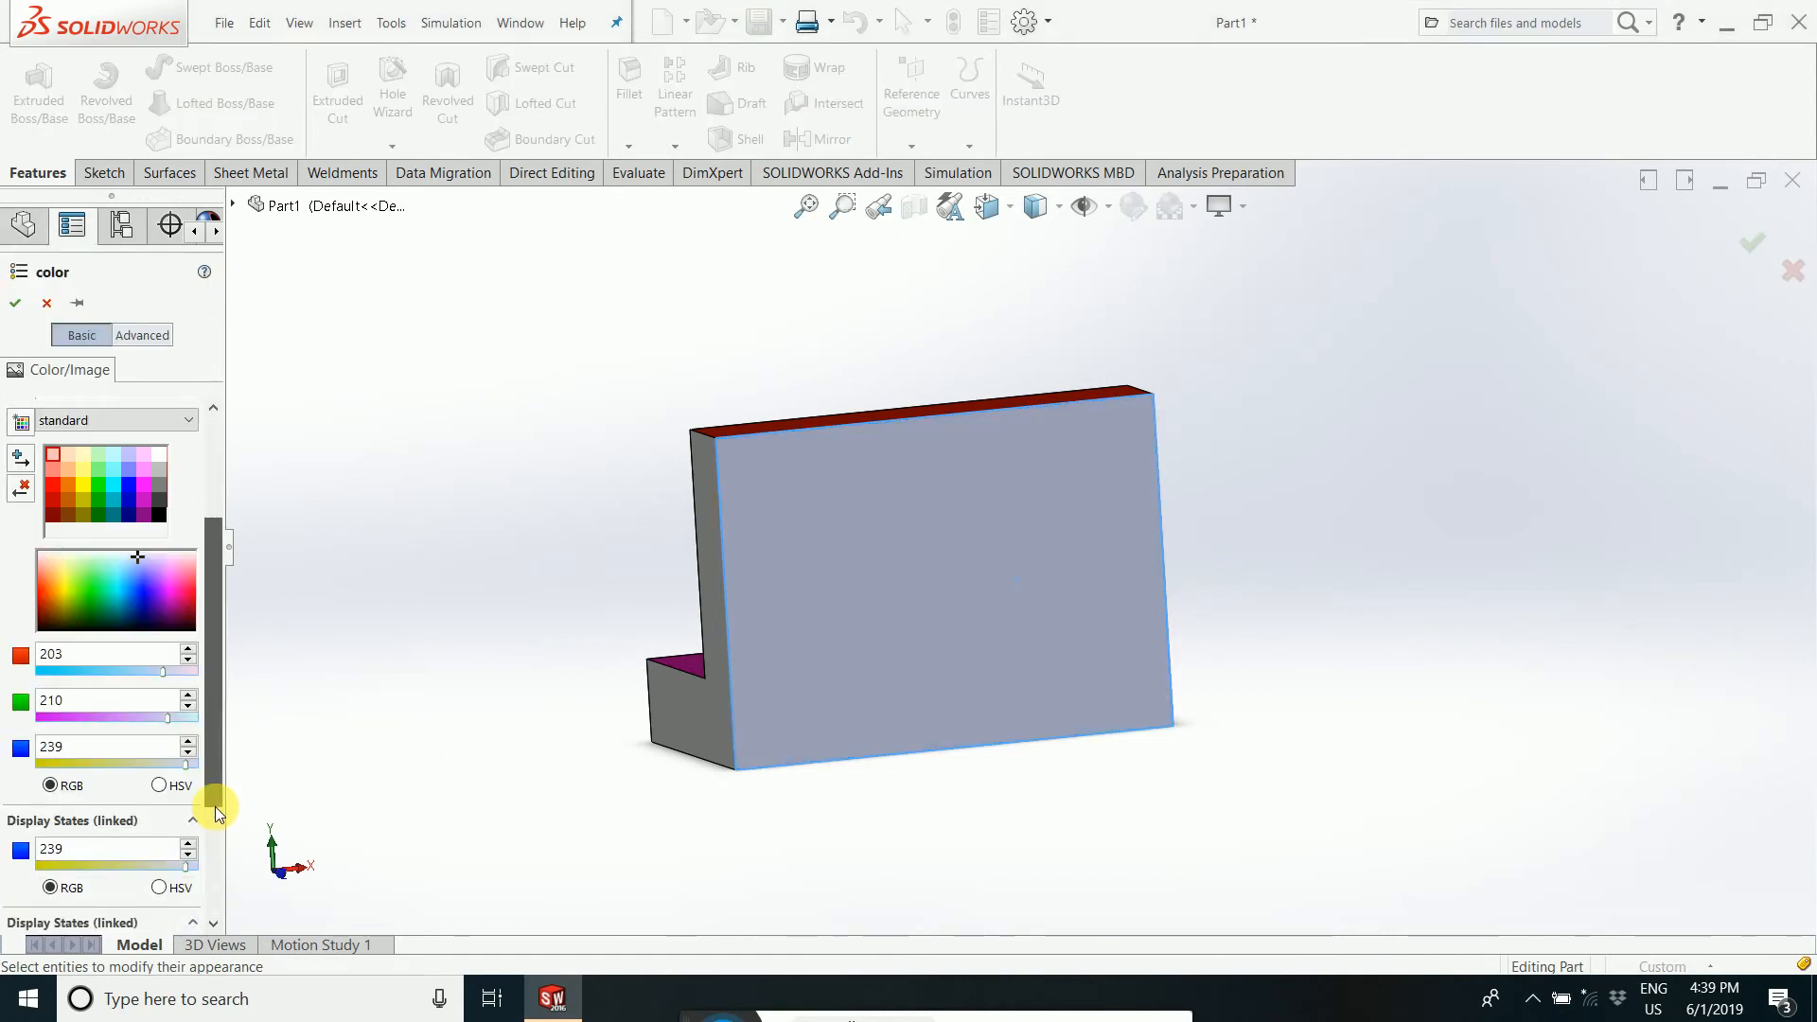
click(99, 763)
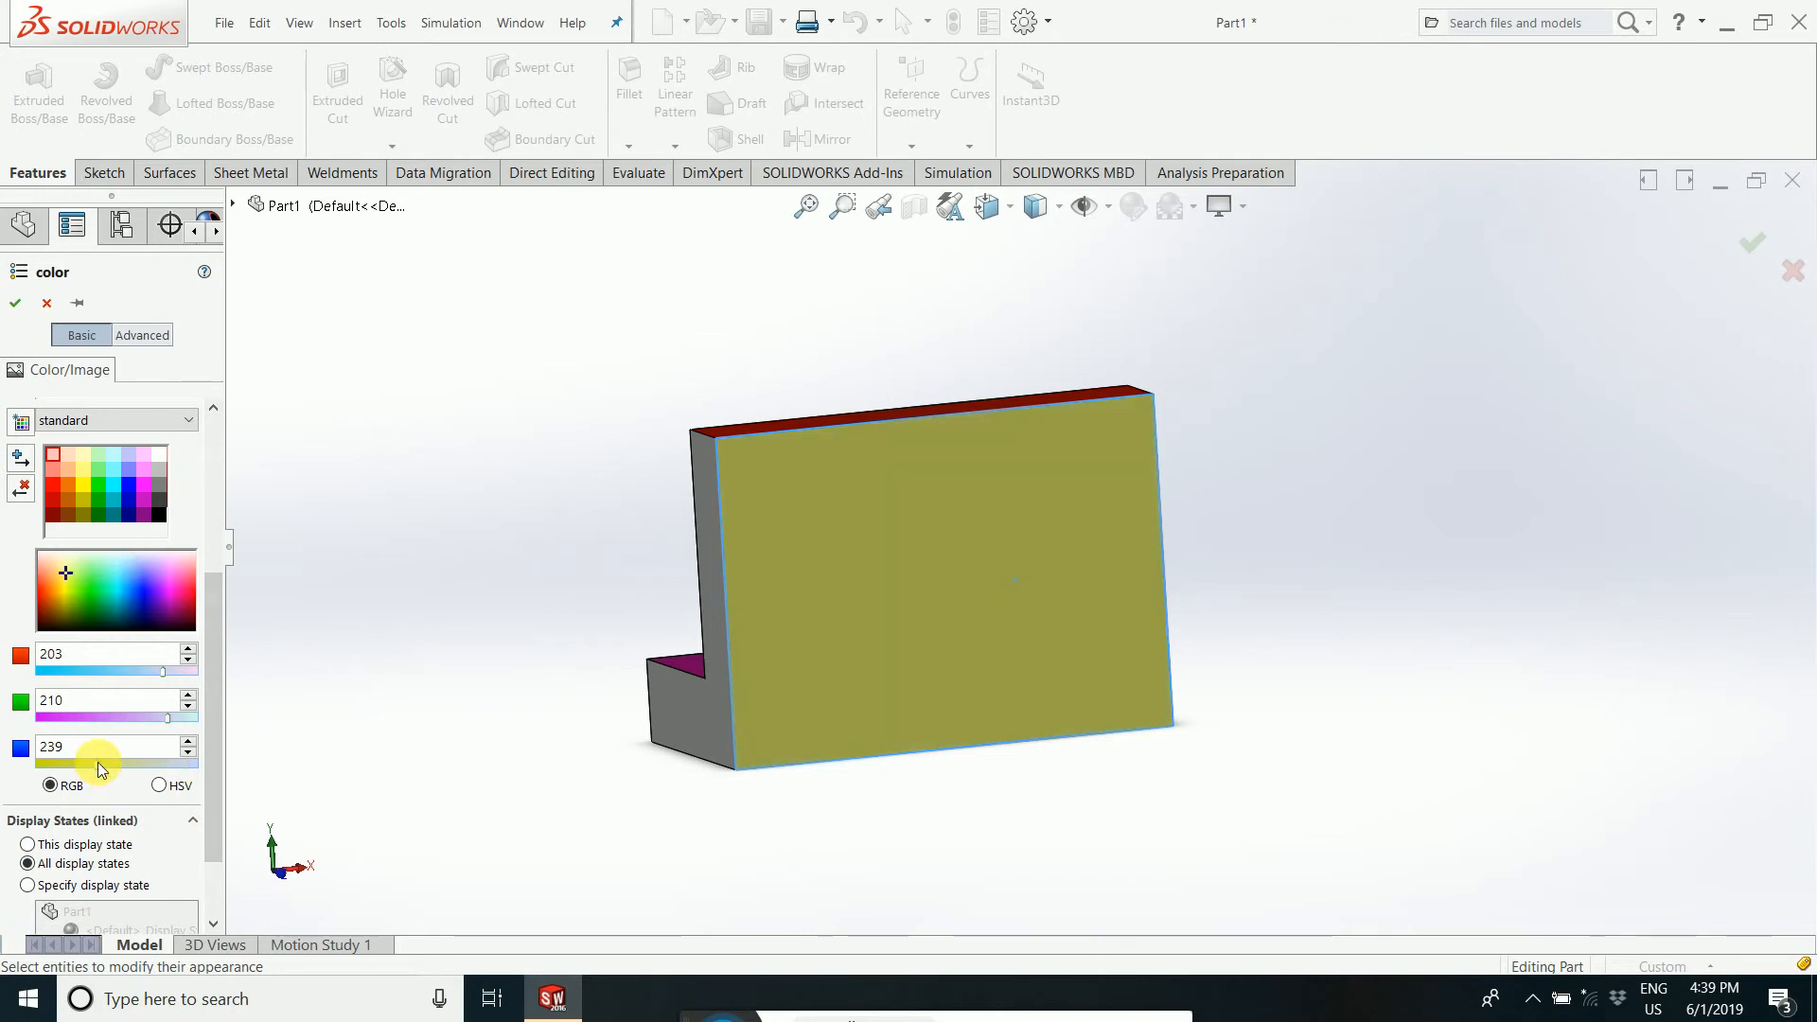
click(19, 303)
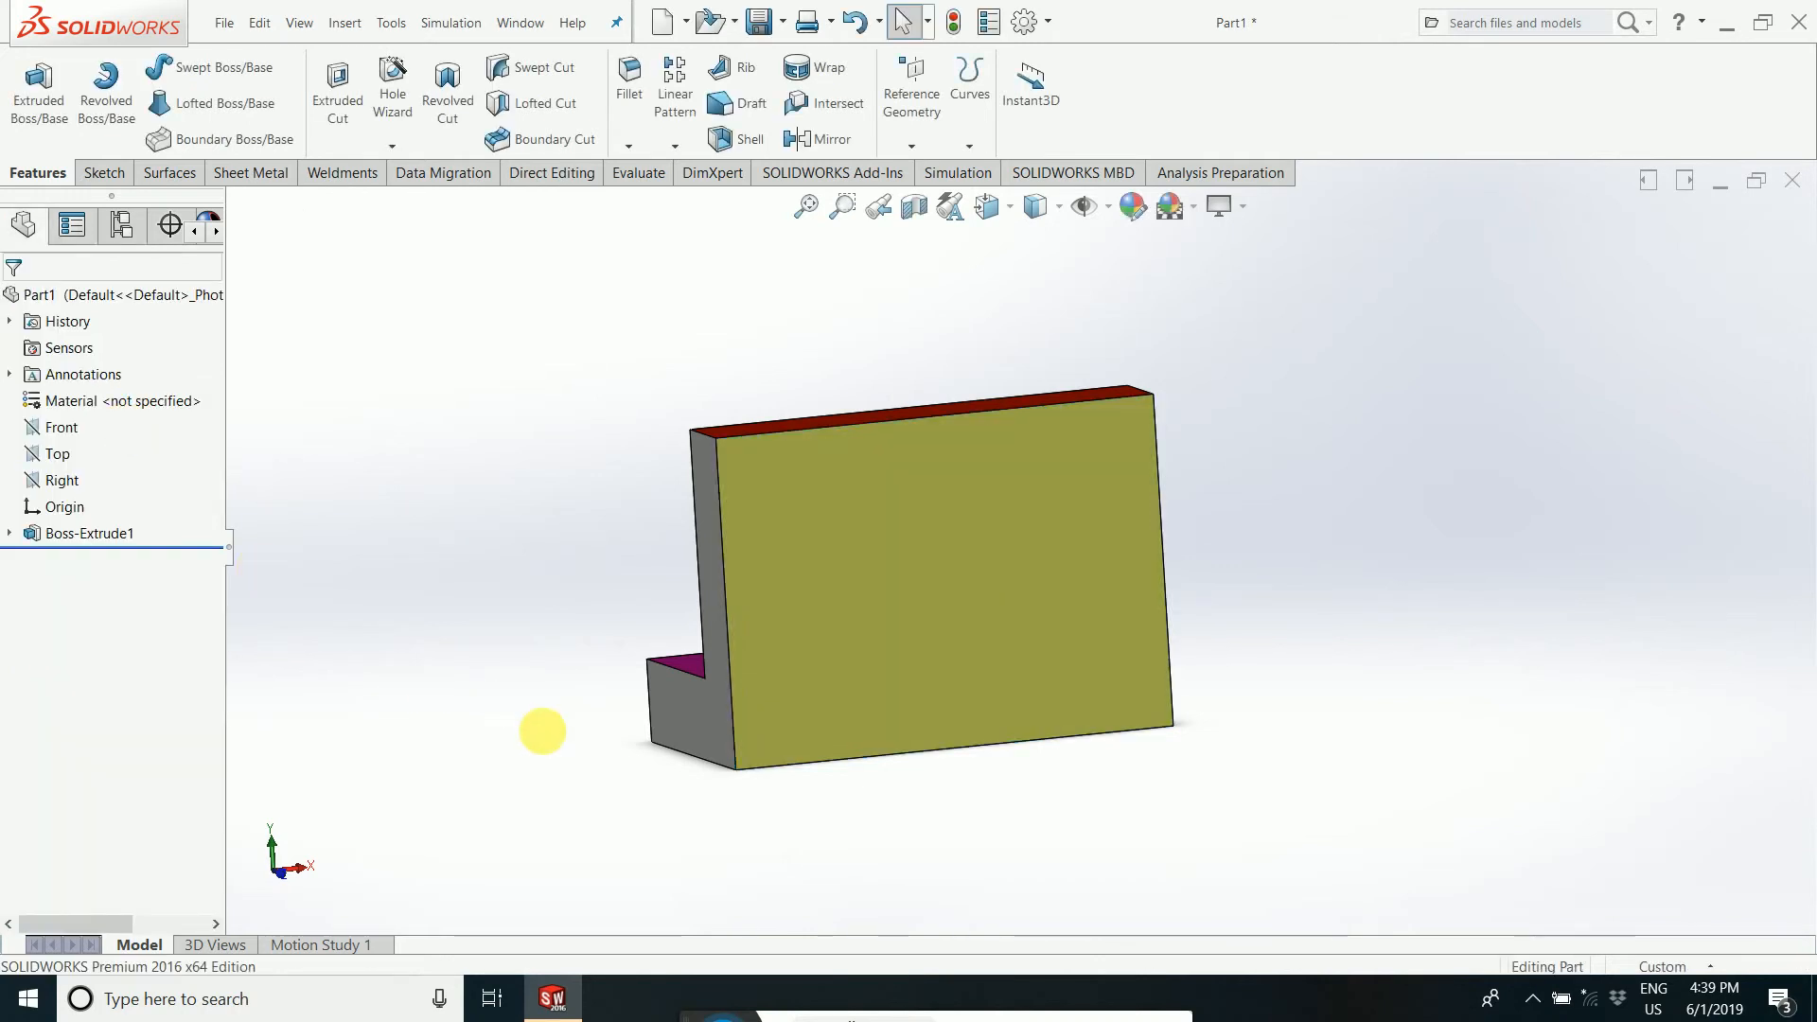
- Color the narrow front face of the base purple as a face-only appearance by lowering its green component, and accept it
middle_drag(542, 731, 876, 712)
click(876, 711)
right_click(878, 712)
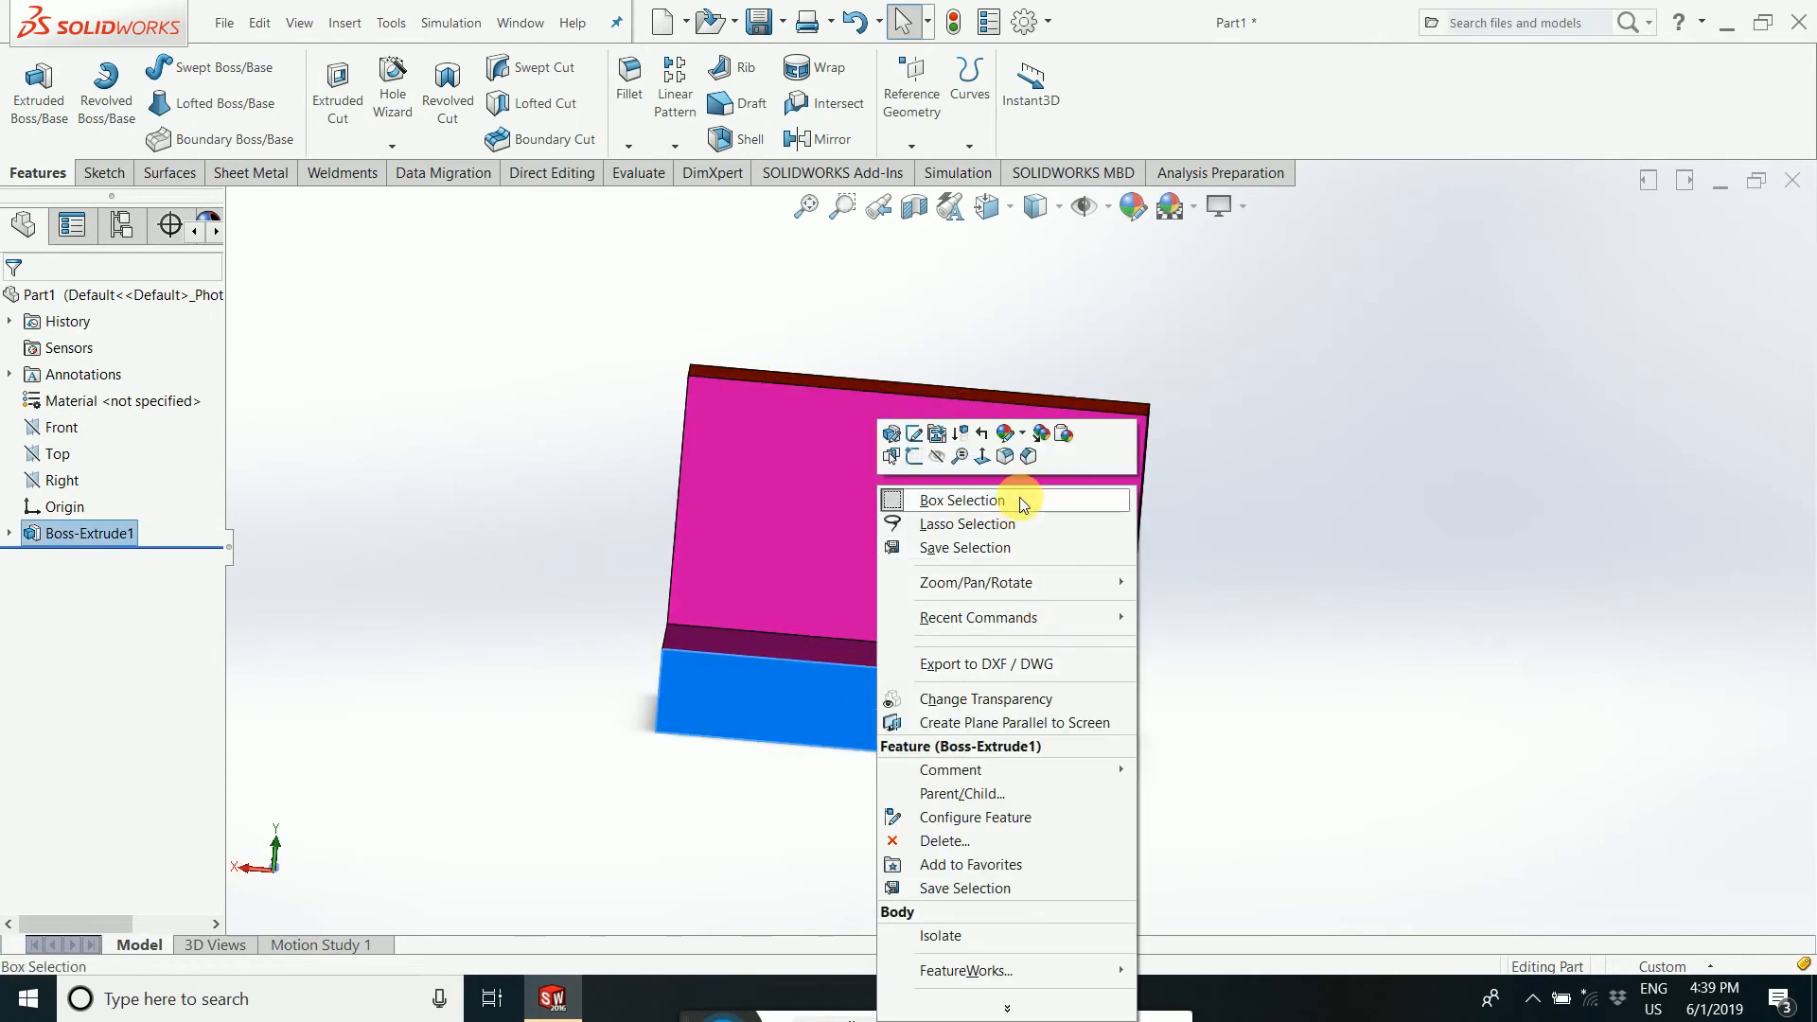
click(1007, 434)
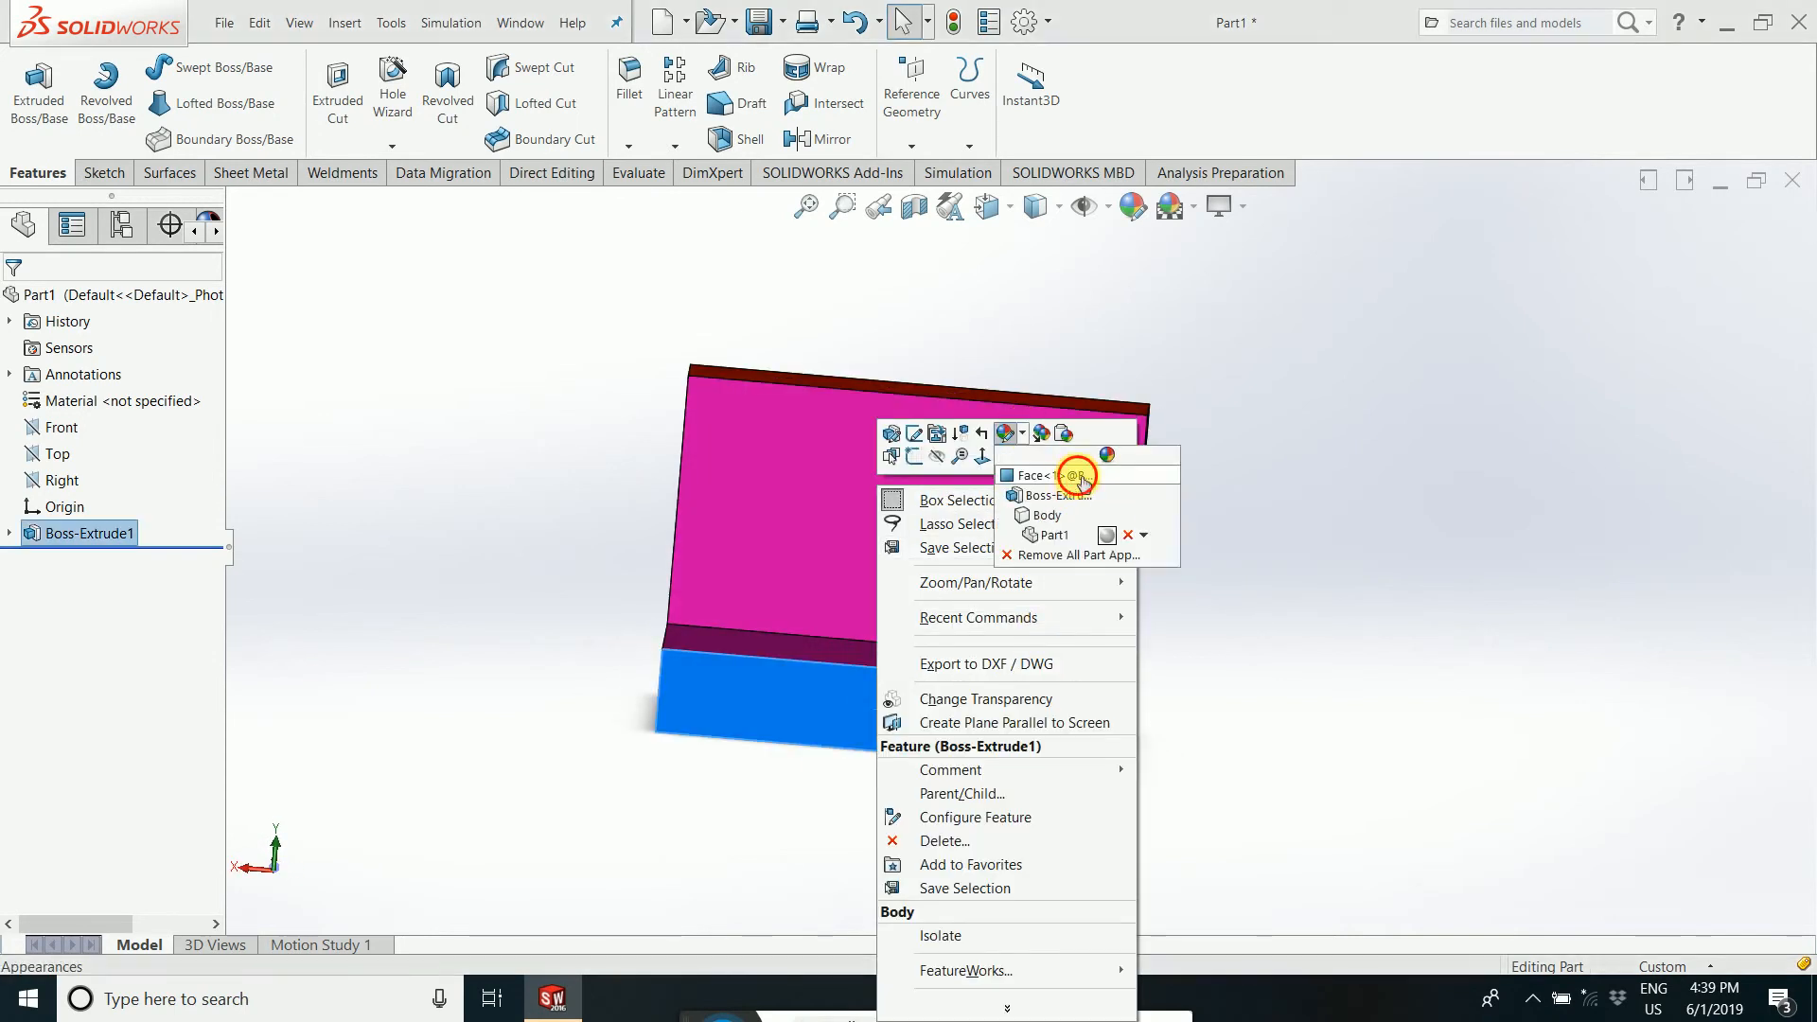
click(1082, 475)
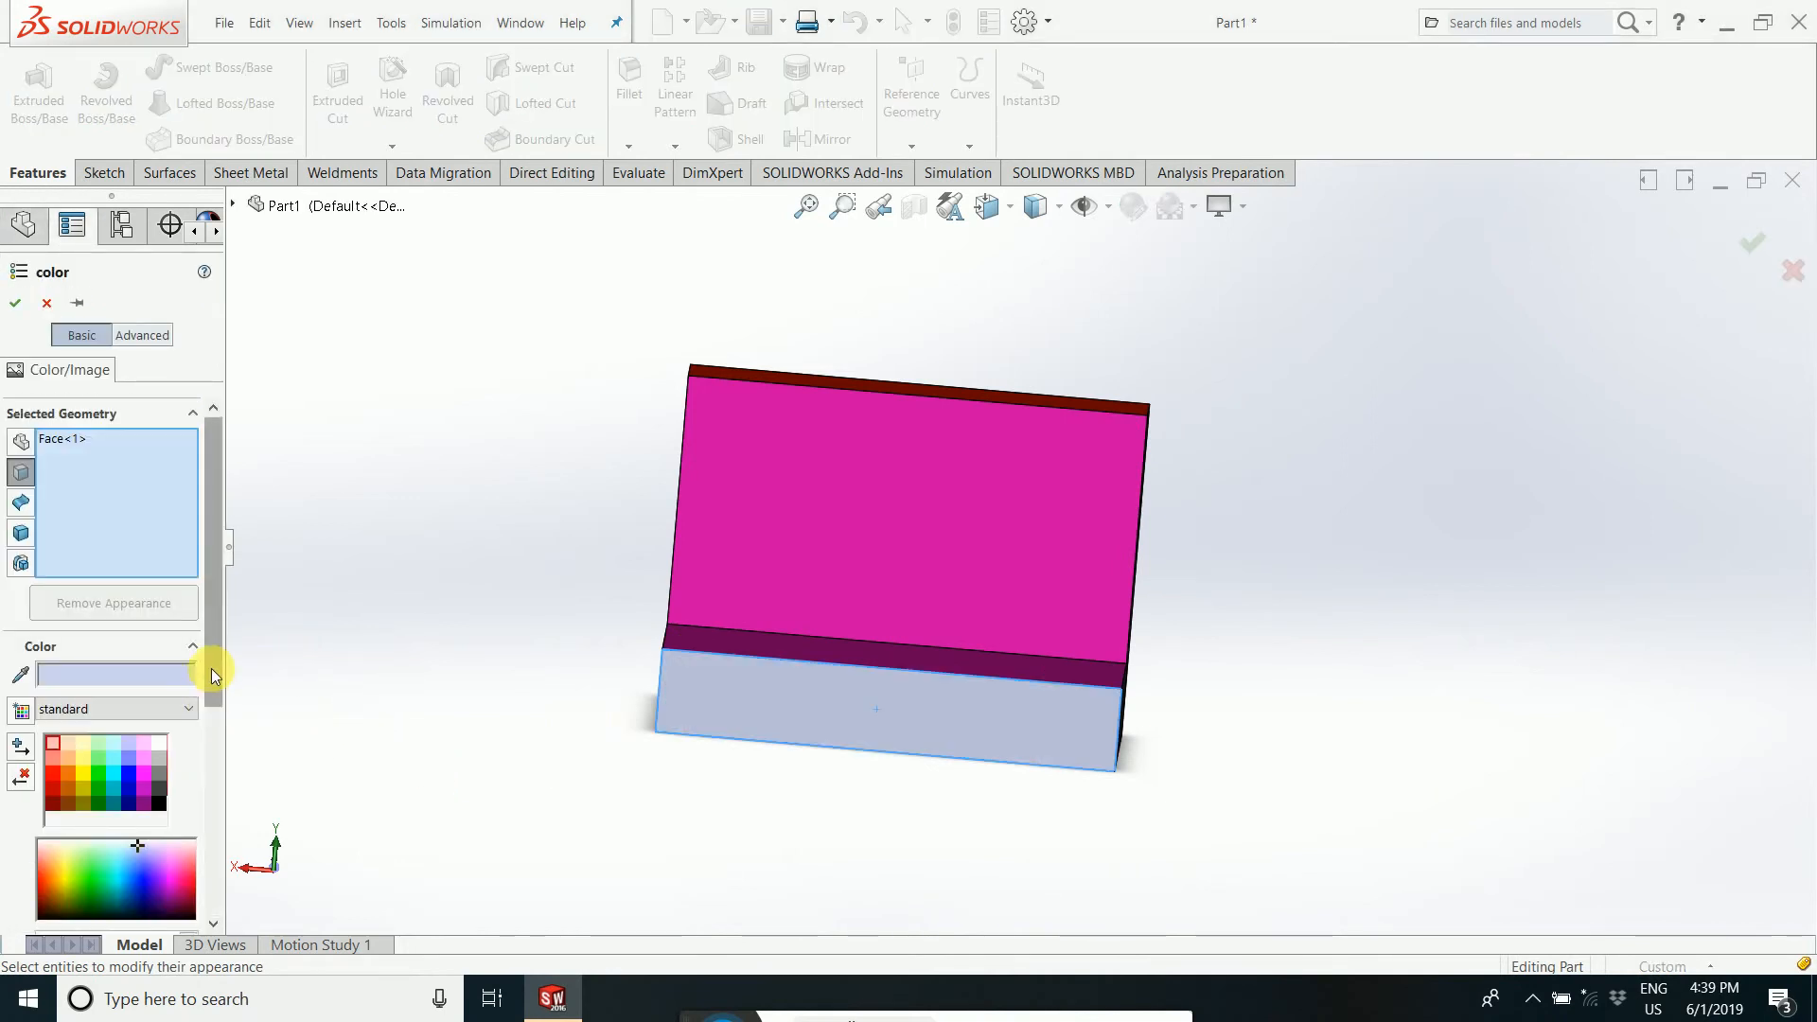
drag(212, 668, 213, 810)
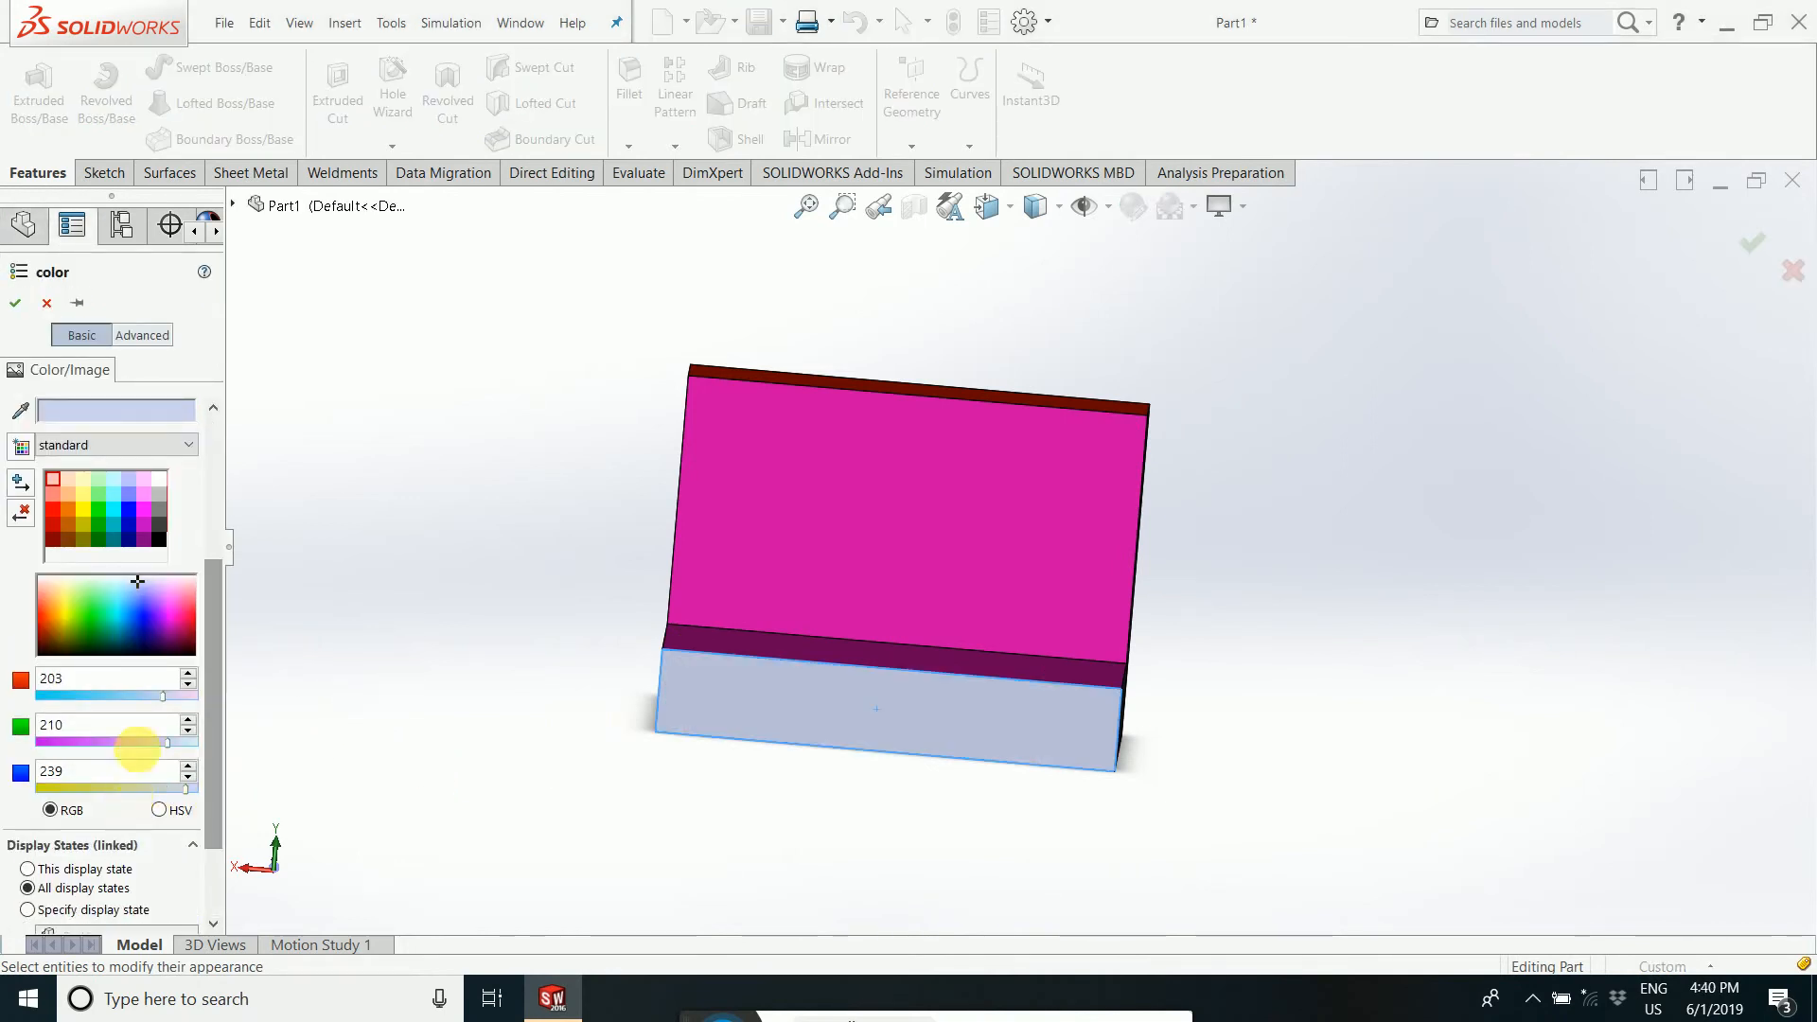
click(137, 742)
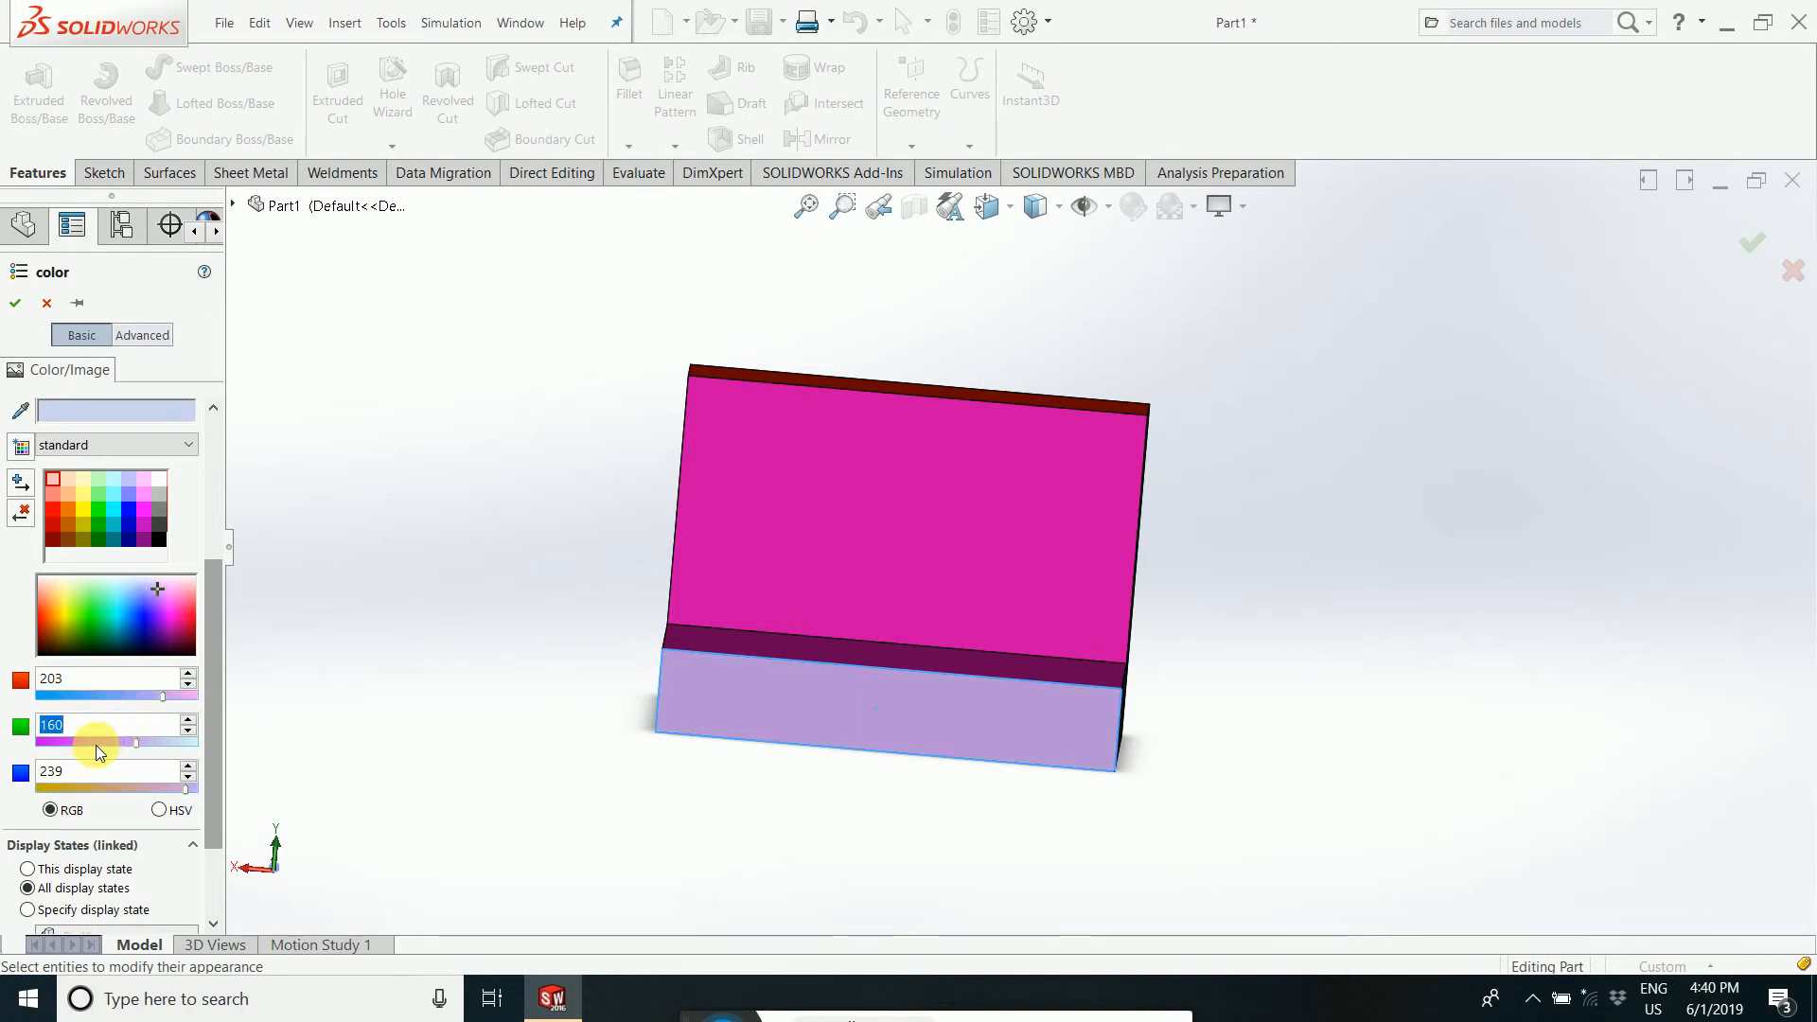
click(94, 743)
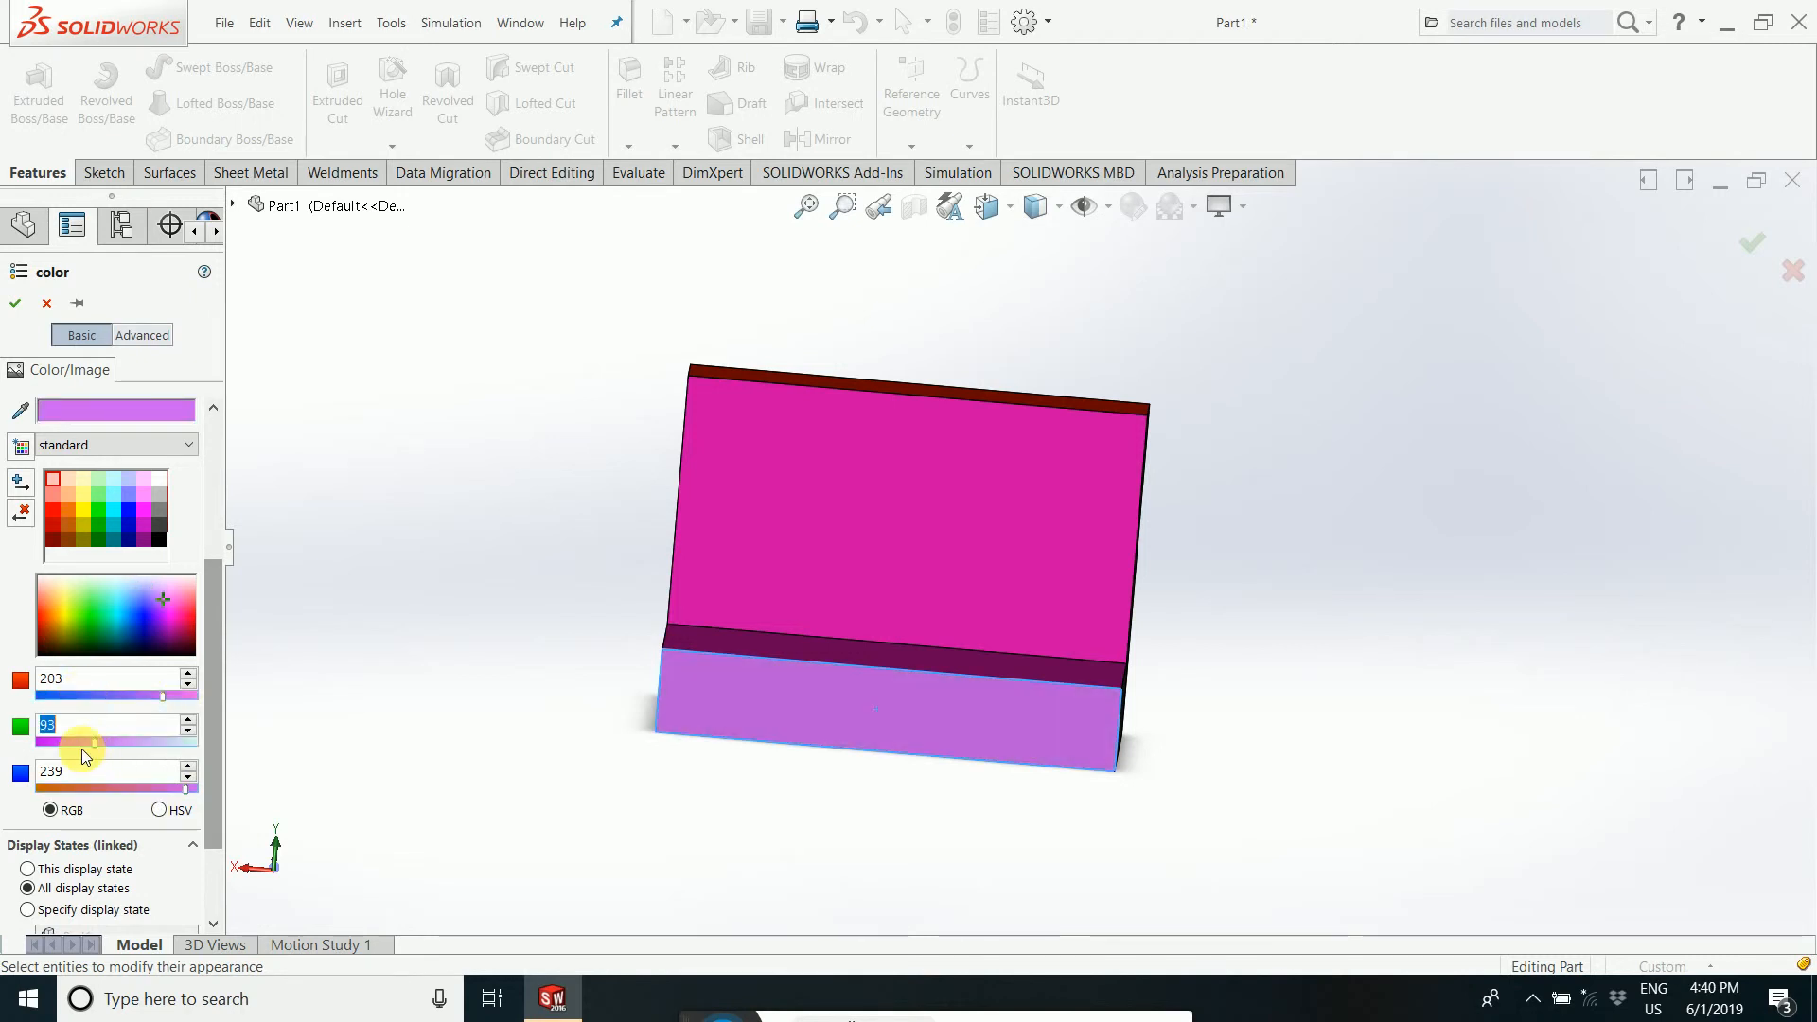
click(80, 746)
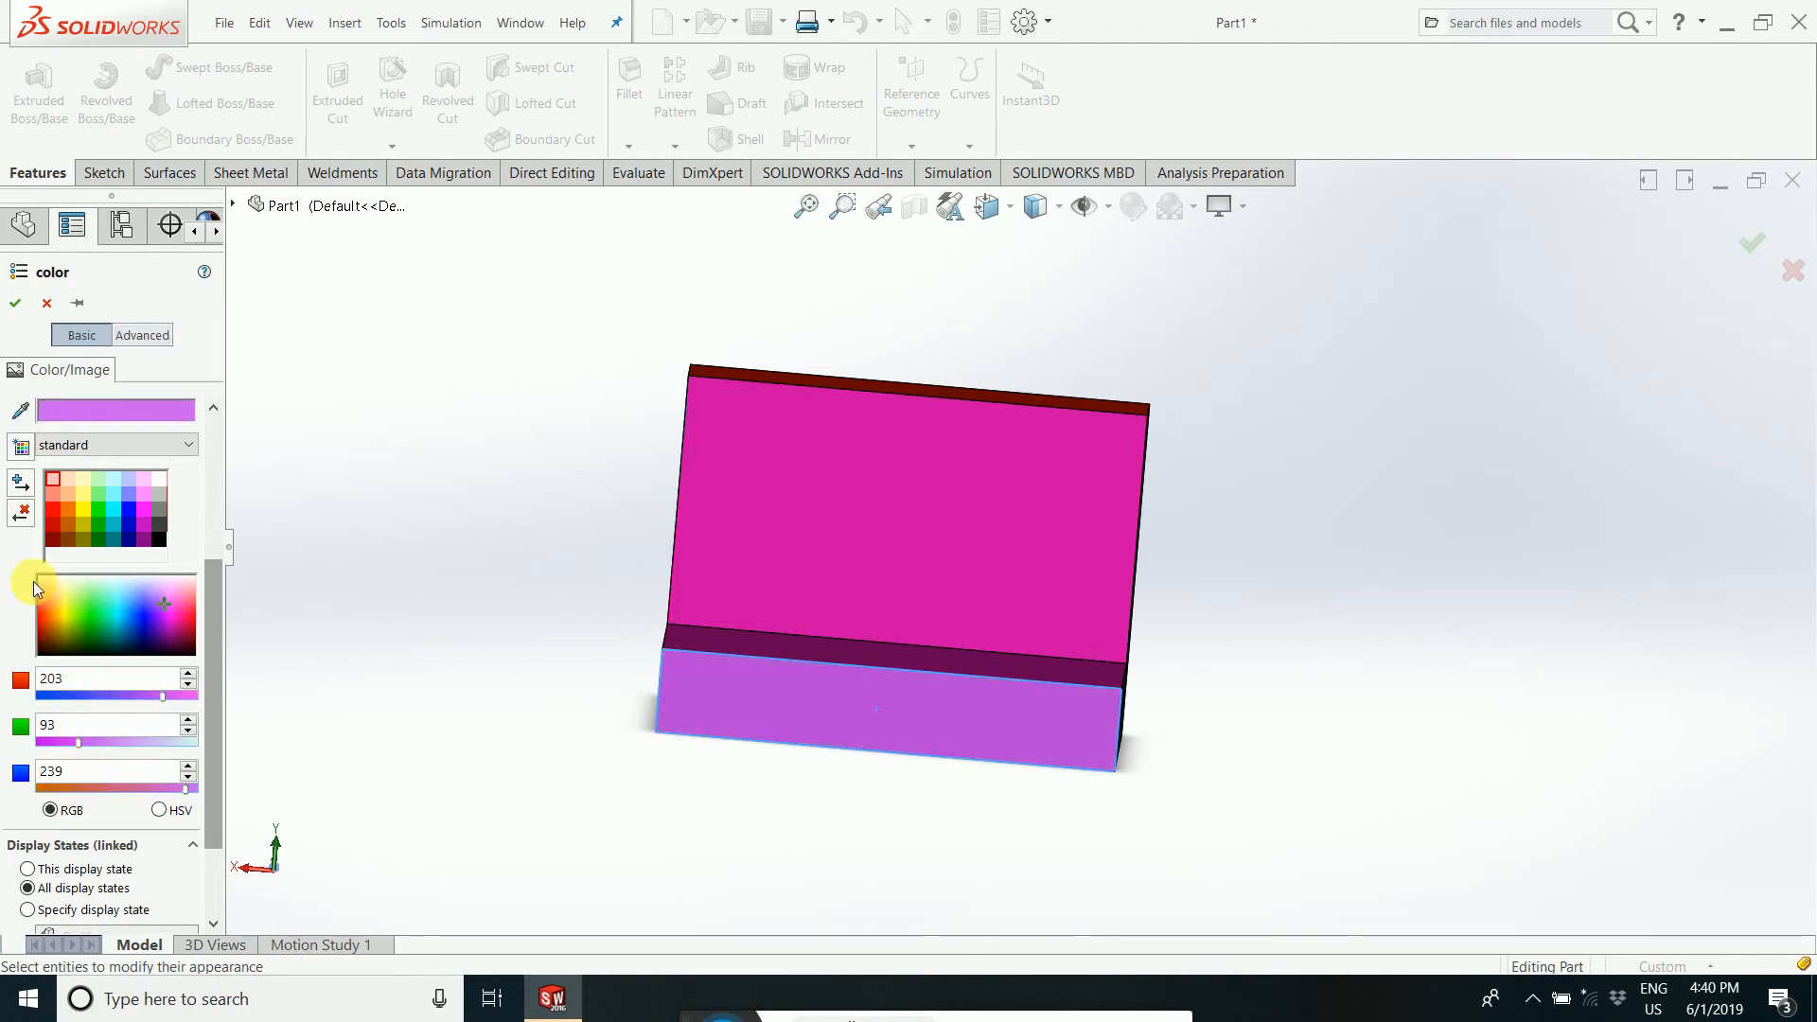
click(15, 303)
- Color the large underside face of the base cyan as a face-only appearance and accept it
middle_drag(599, 712, 1343, 498)
middle_drag(1183, 782, 1269, 531)
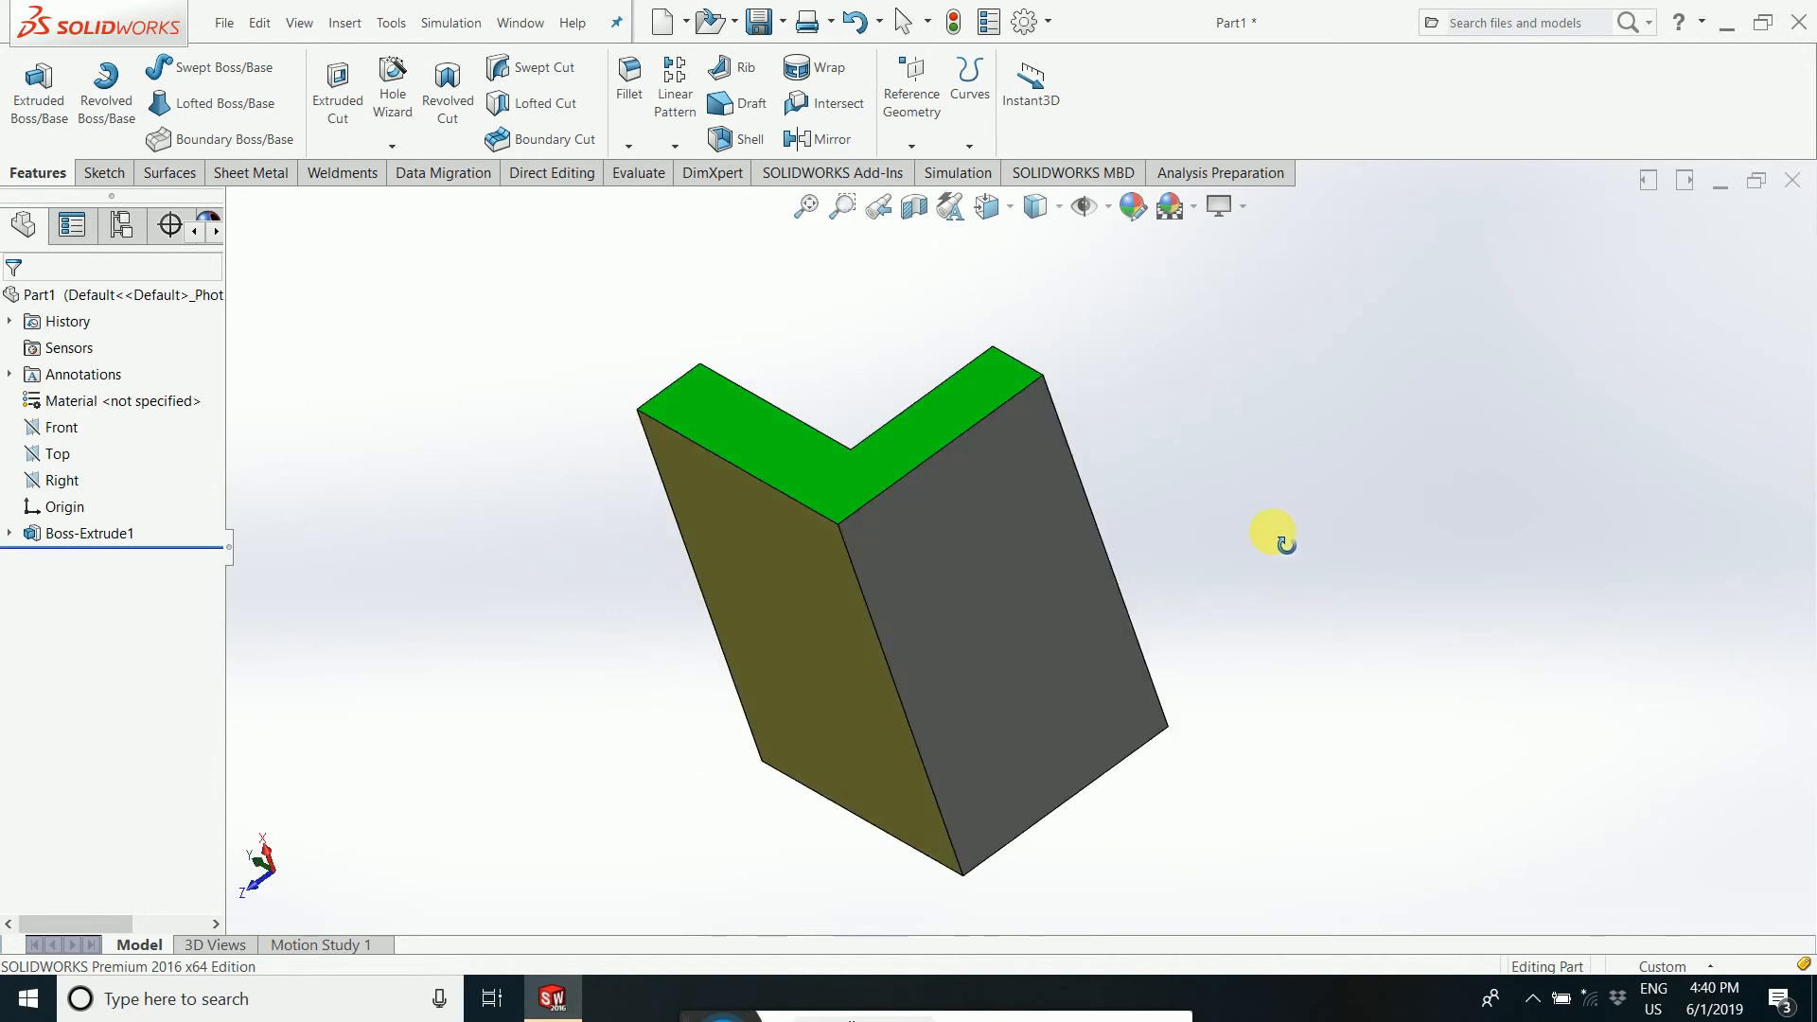
click(981, 598)
right_click(980, 598)
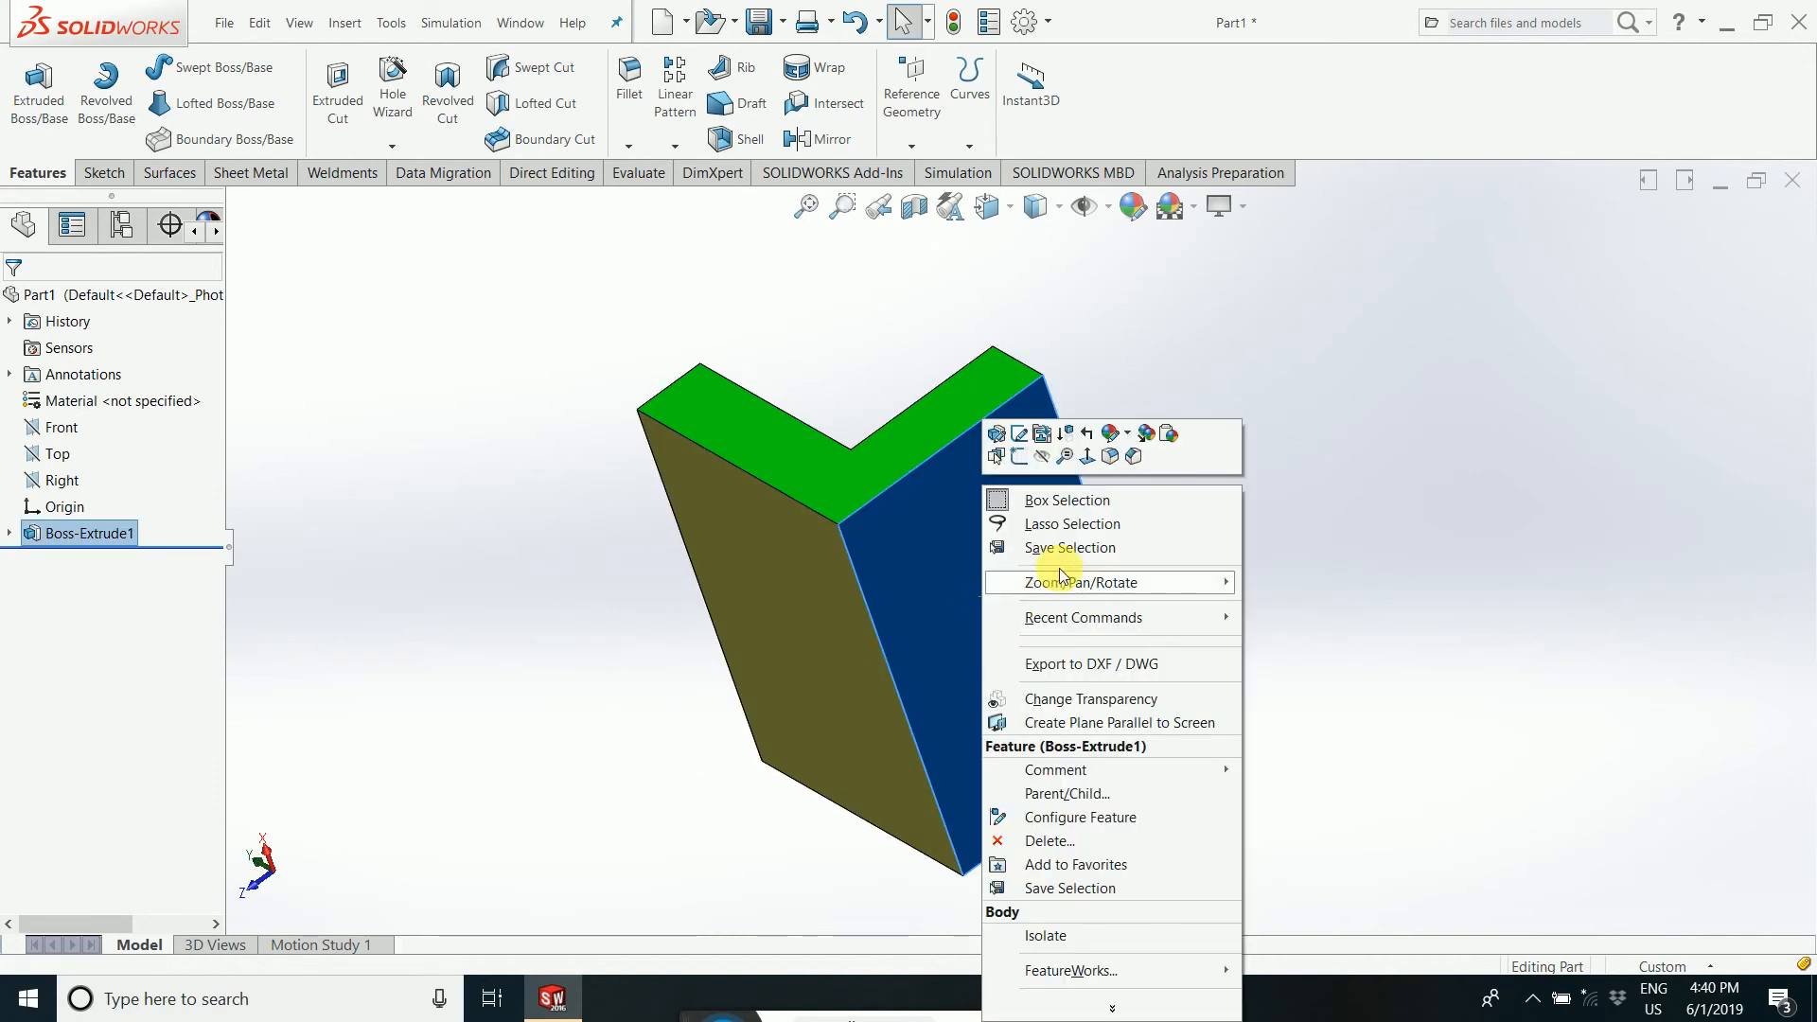
click(1128, 435)
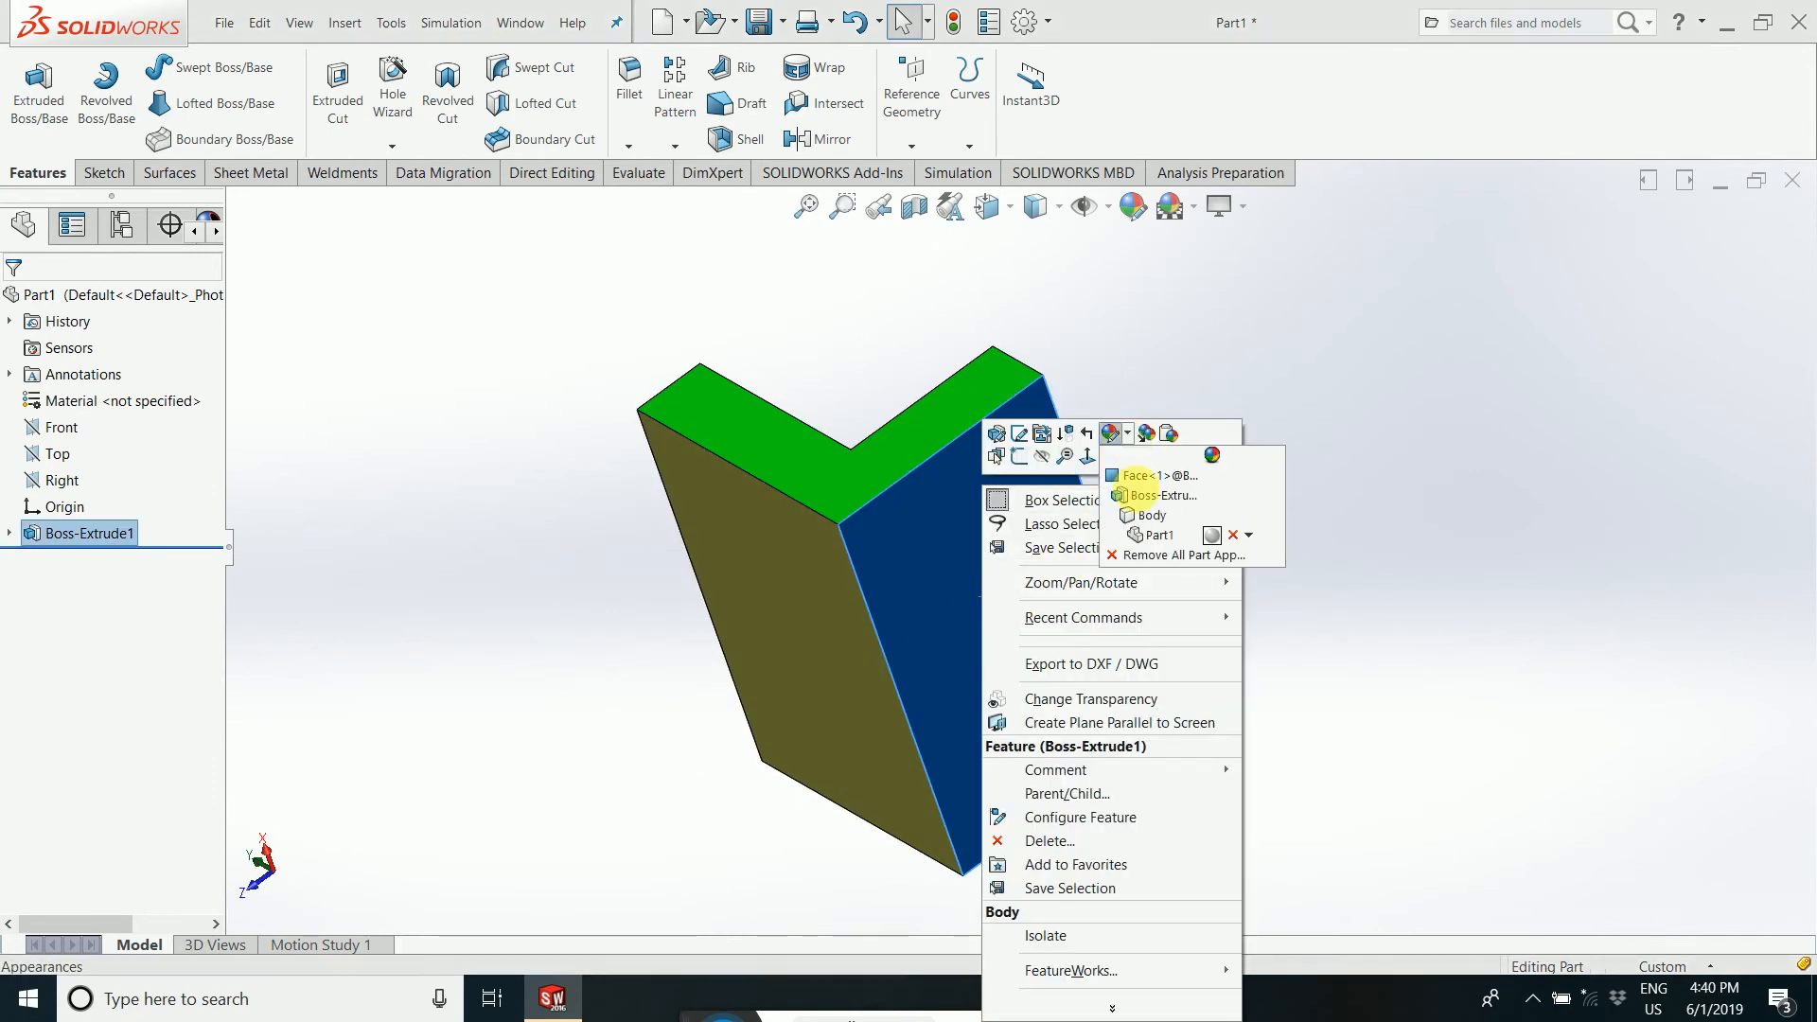
click(1194, 478)
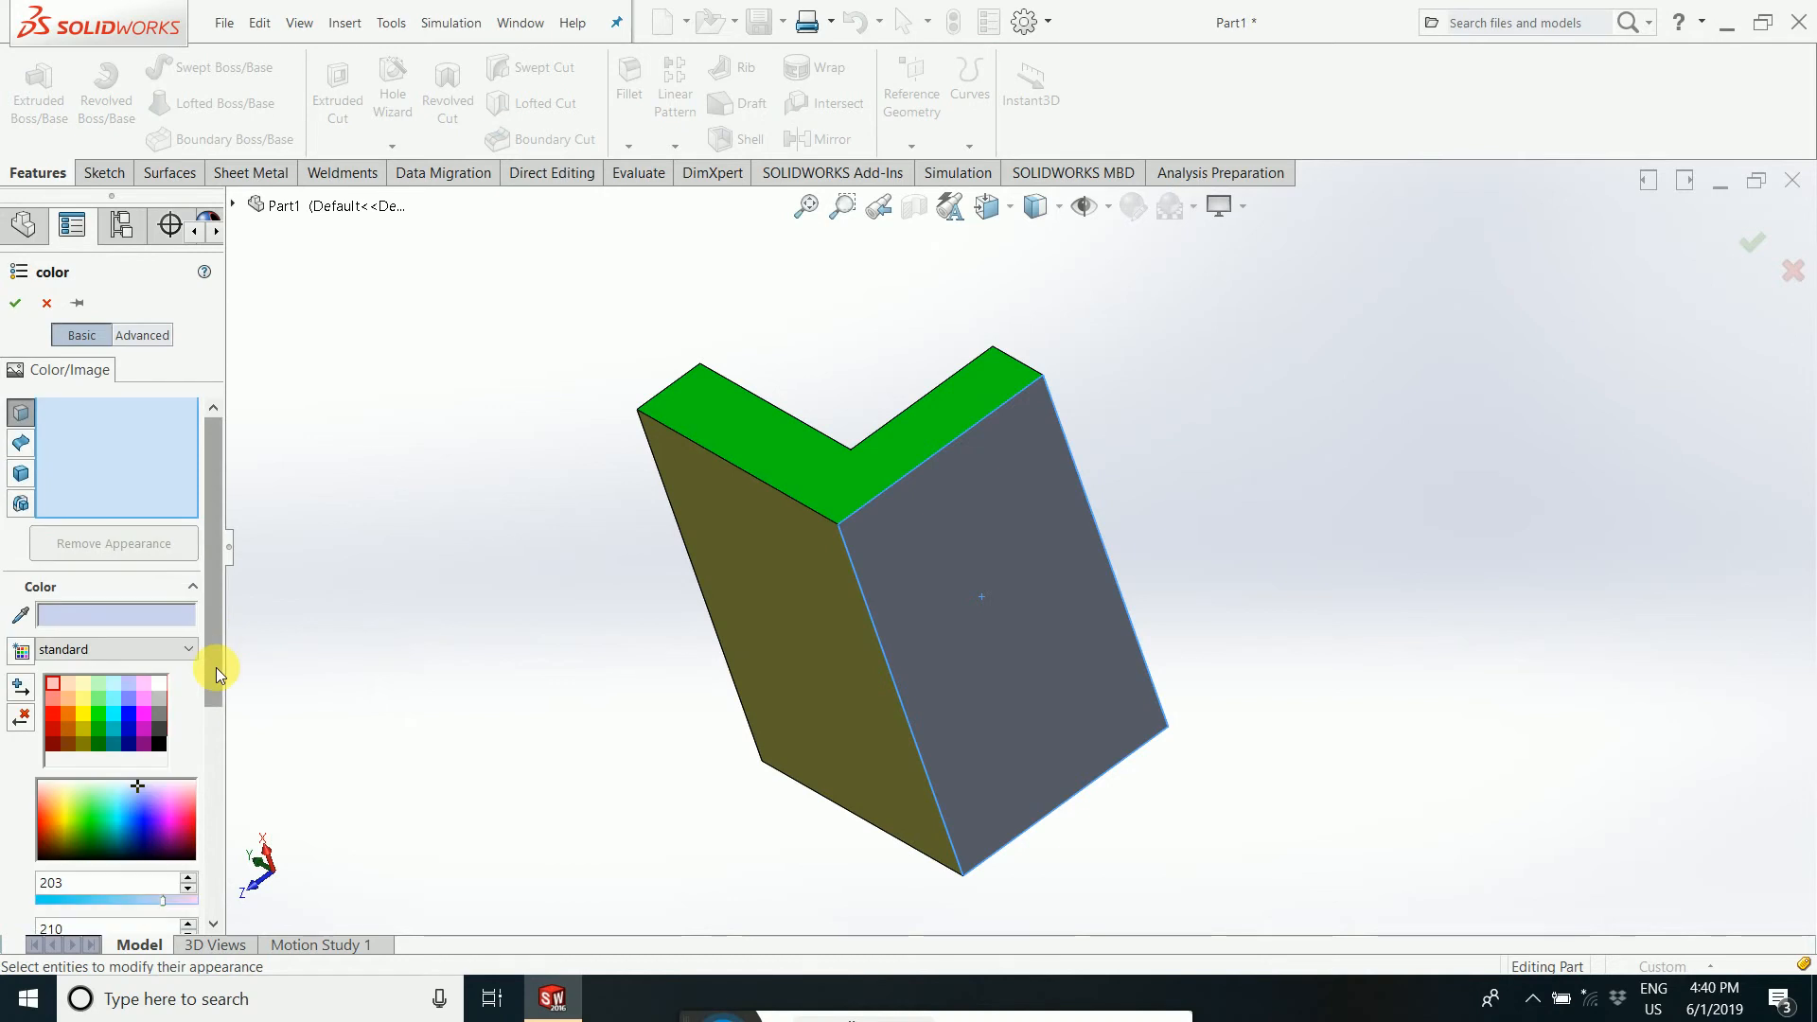
scroll(216, 667, down, 2)
click(117, 691)
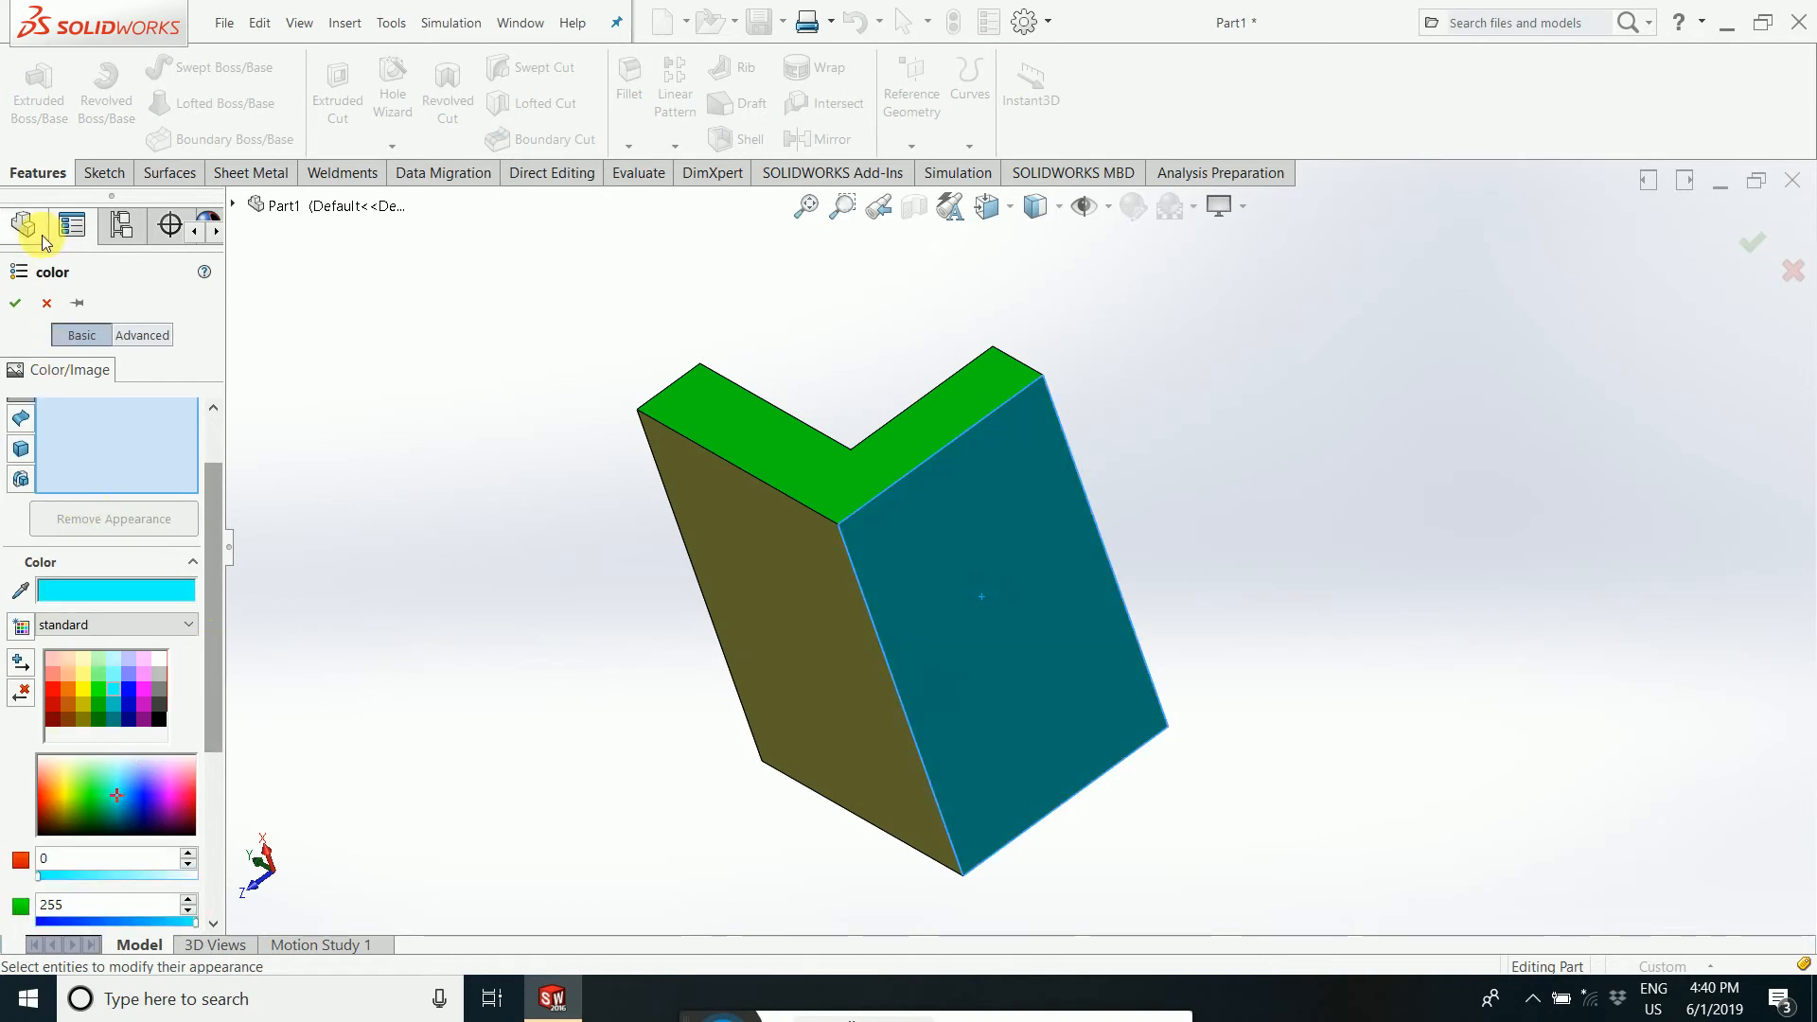
click(15, 305)
- Color the remaining gray L-shaped end face very dark purple (RGB 37, 0, 42) as a face-only appearance and accept it
middle_drag(1236, 583, 1047, 617)
click(1044, 602)
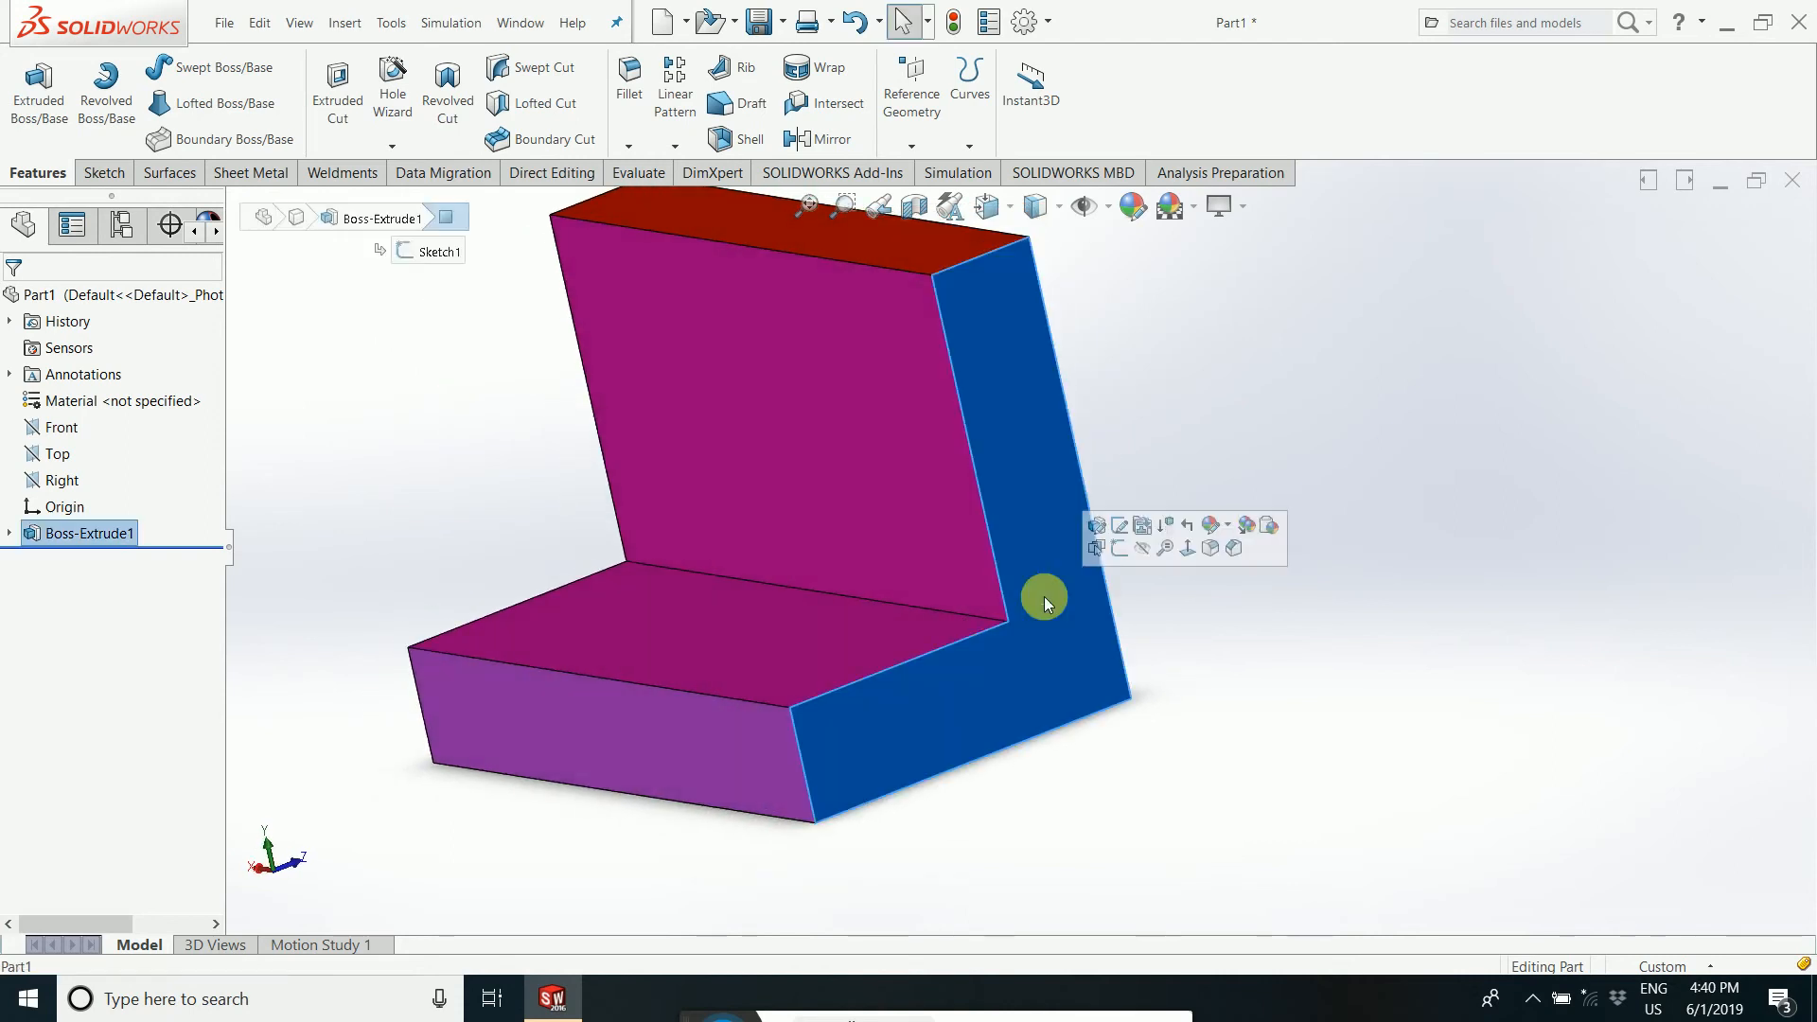
right_click(1041, 596)
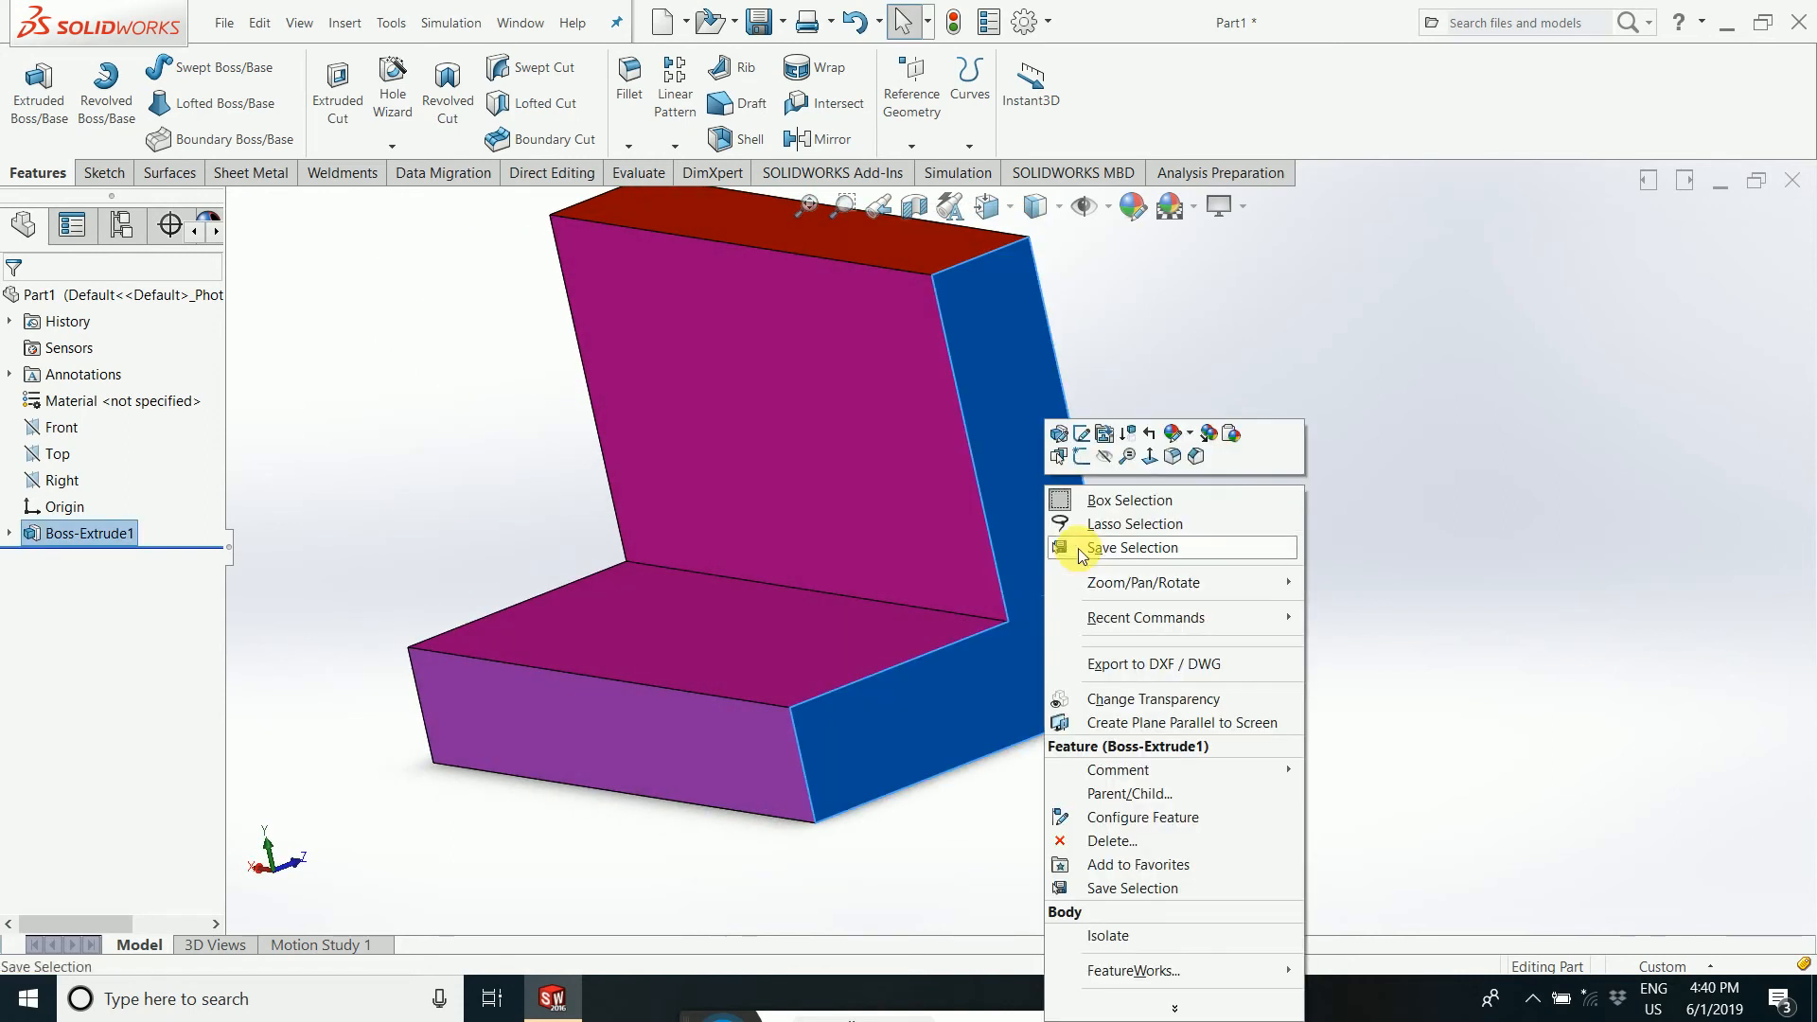
click(1191, 435)
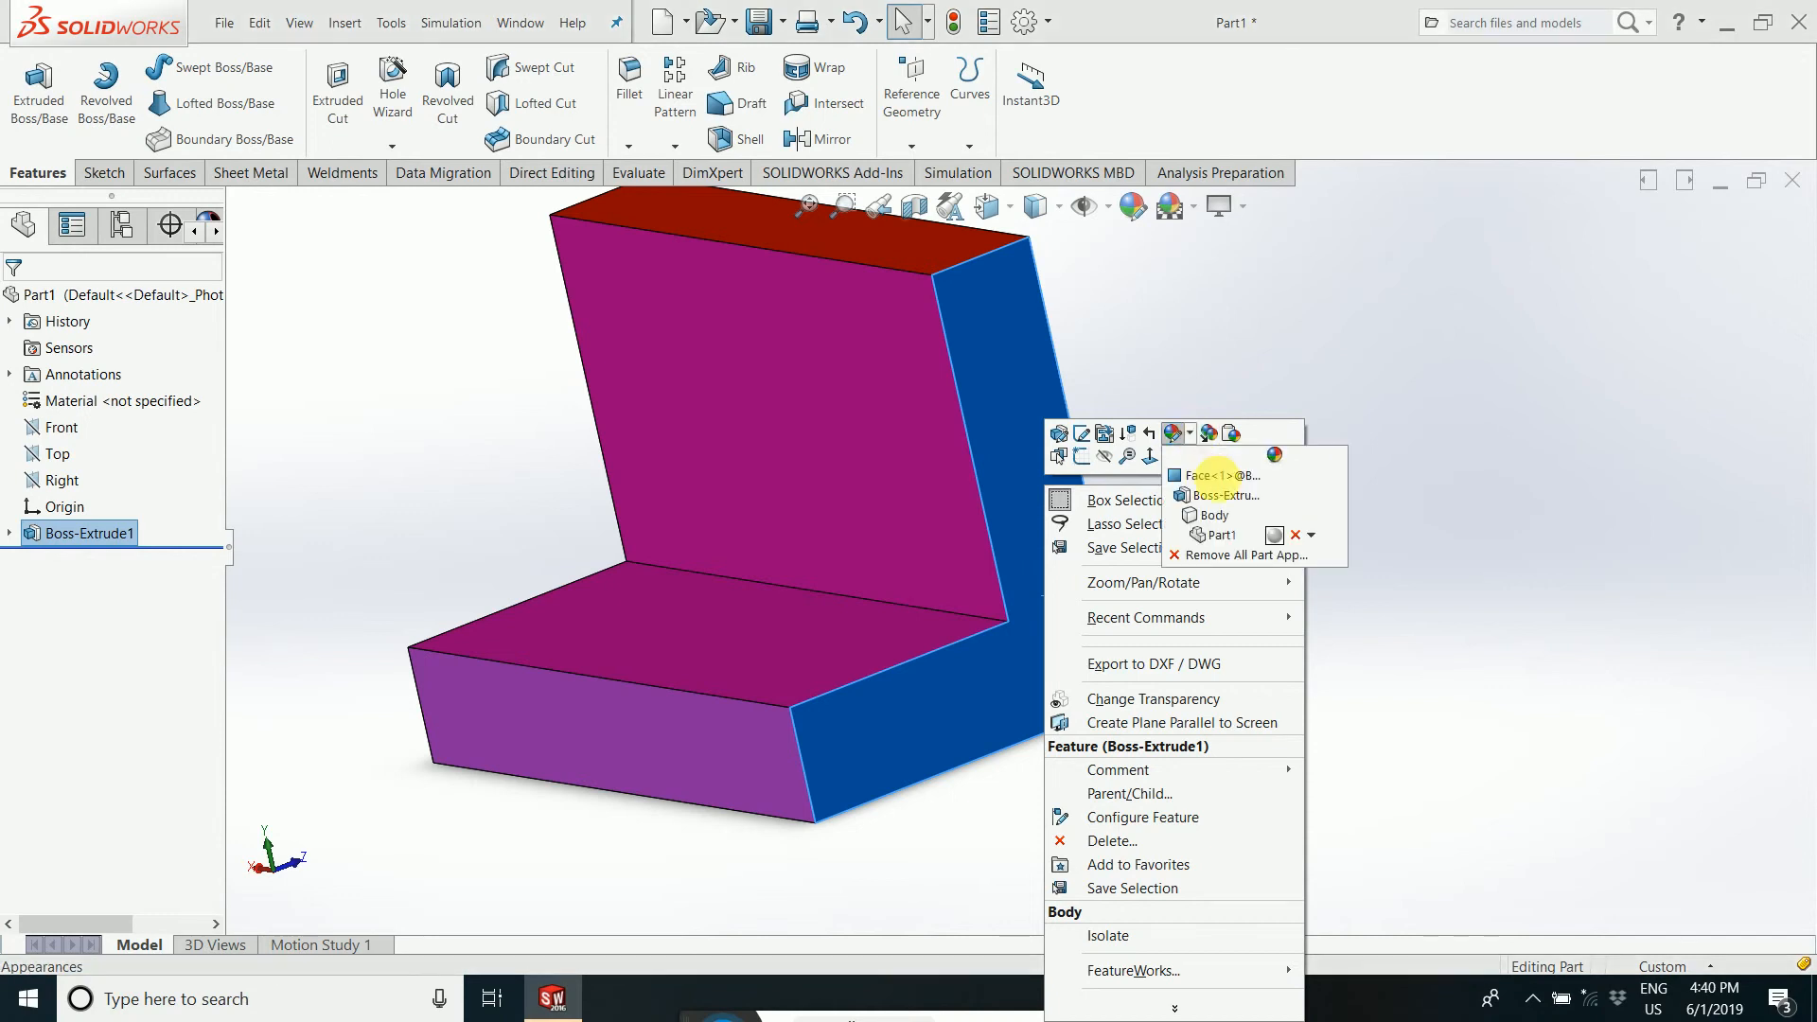
click(1223, 482)
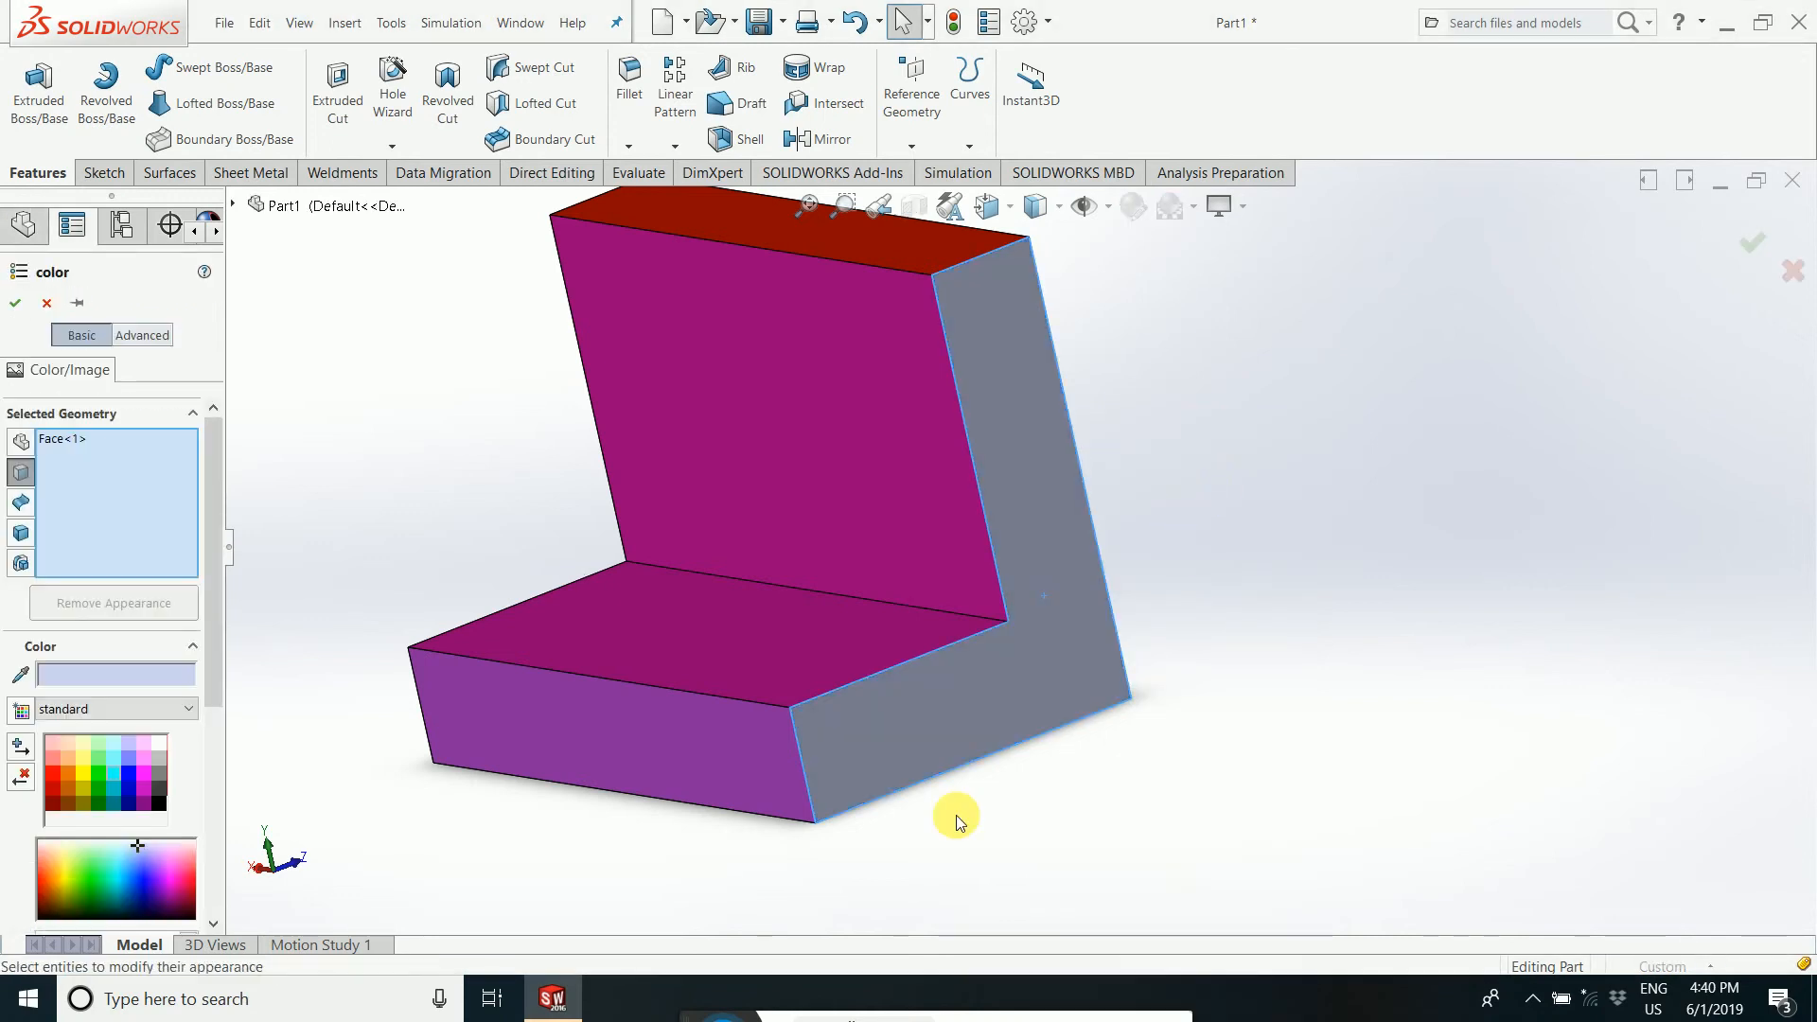
drag(208, 621, 197, 780)
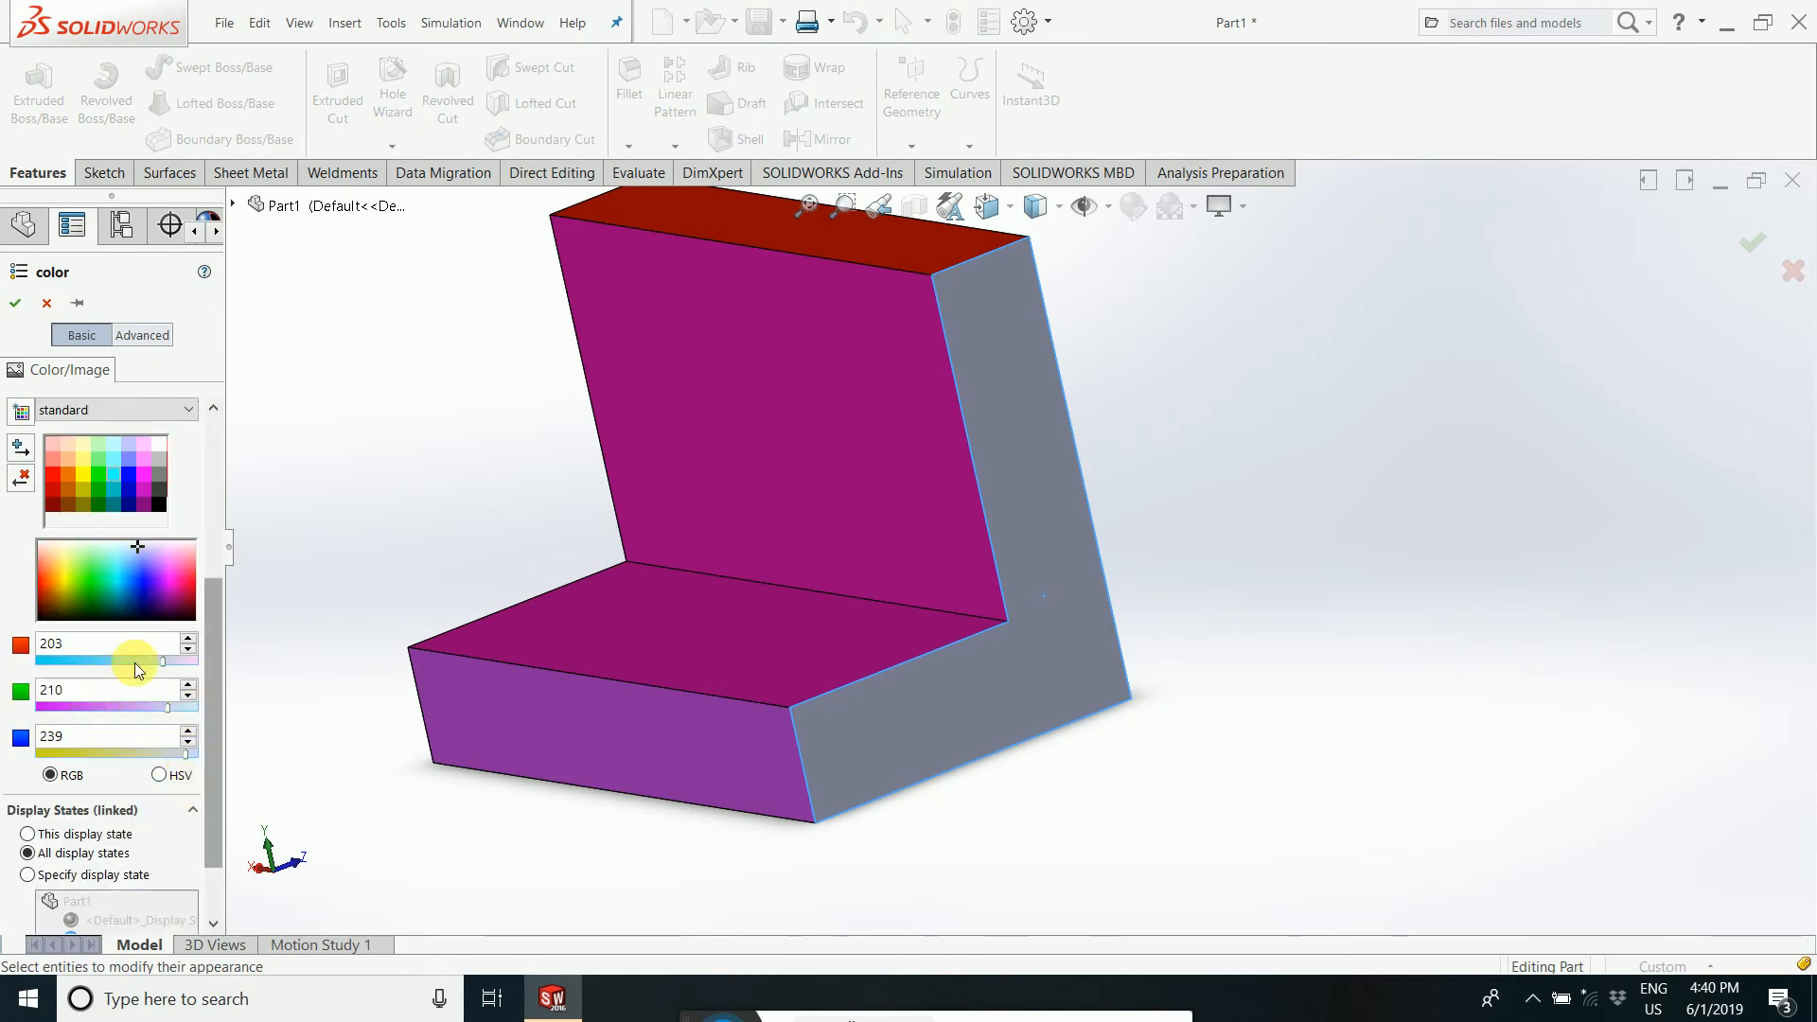
click(167, 615)
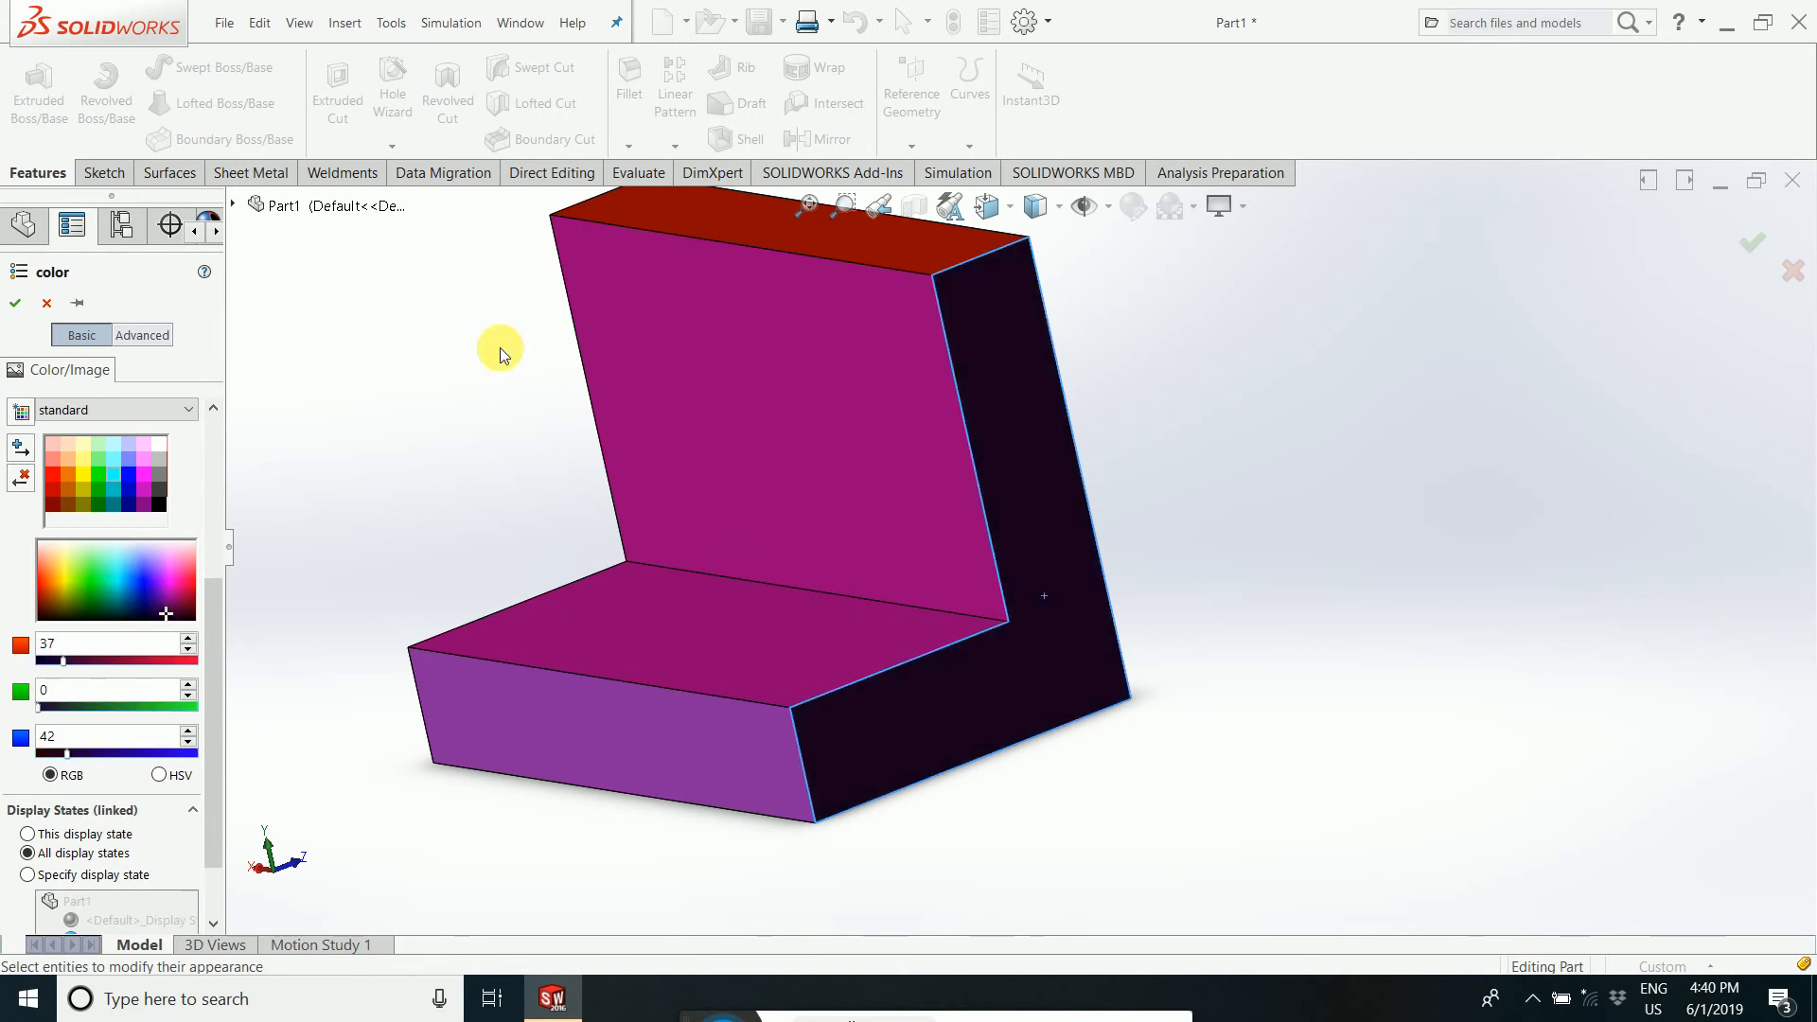
click(15, 303)
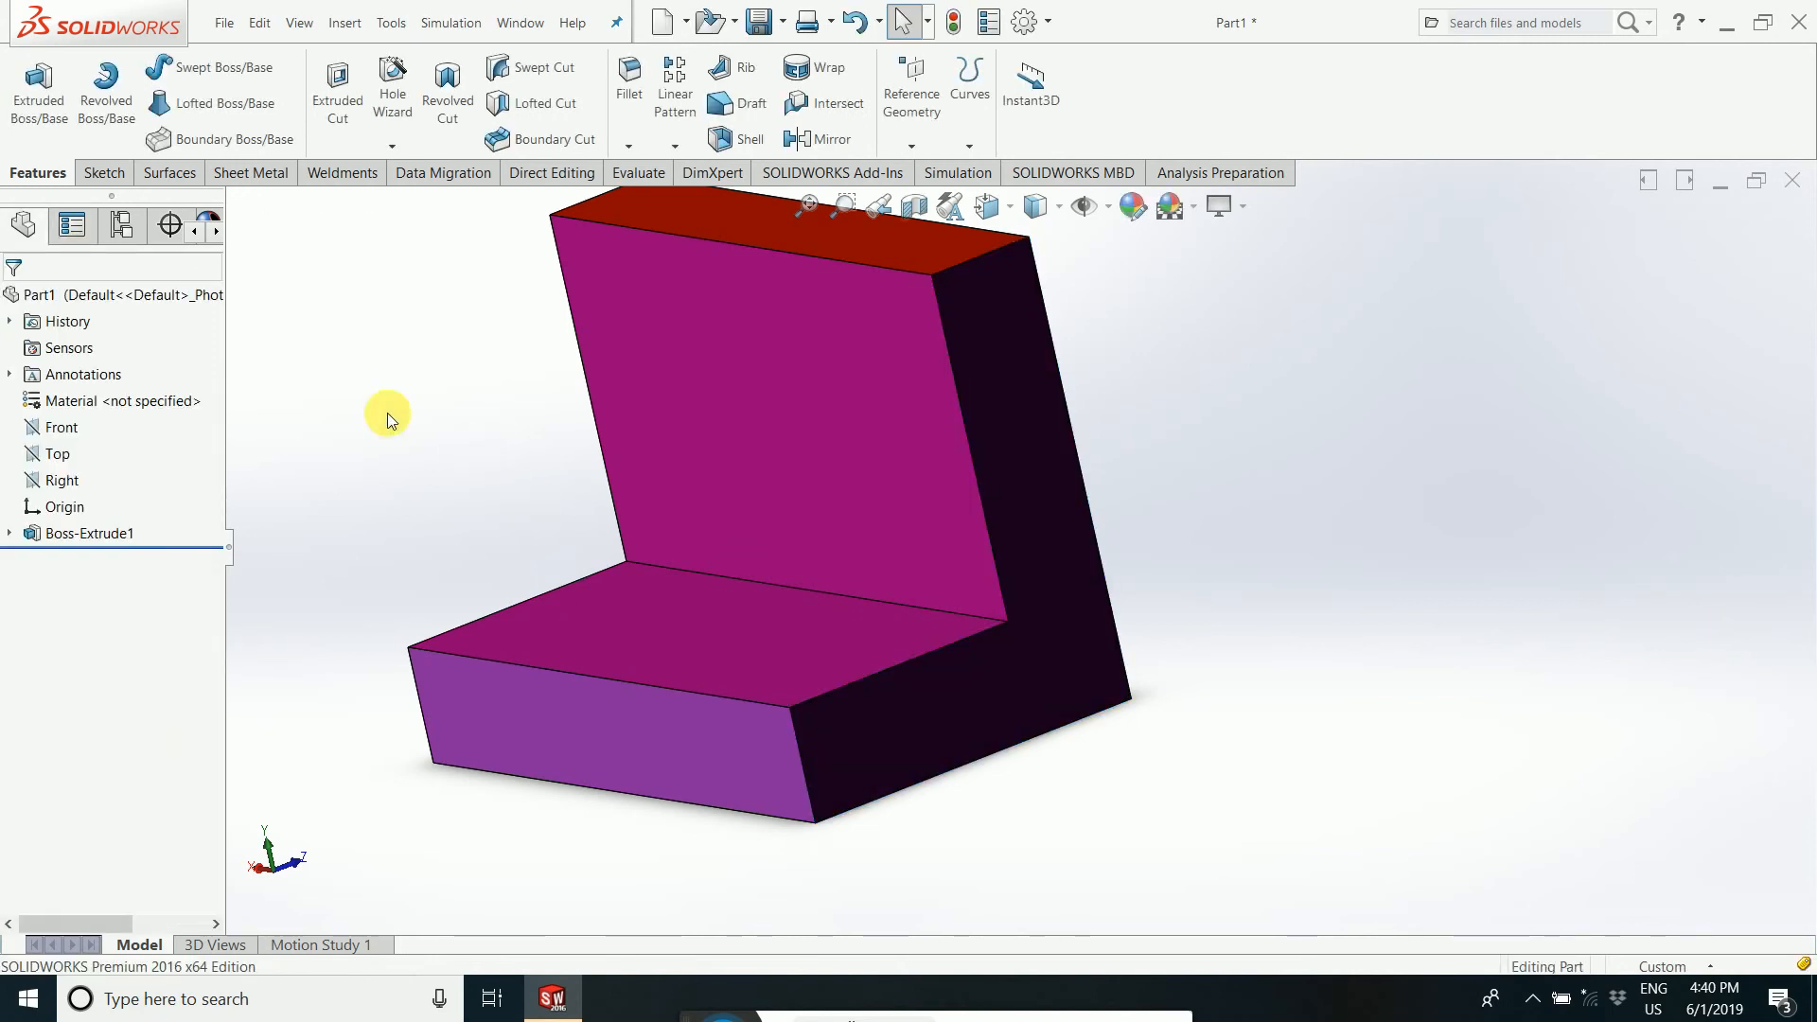
- Examine the face colors of the finished bracket from several sides and in the isometric view
middle_drag(388, 413, 1015, 785)
scroll(1050, 568, up, 3)
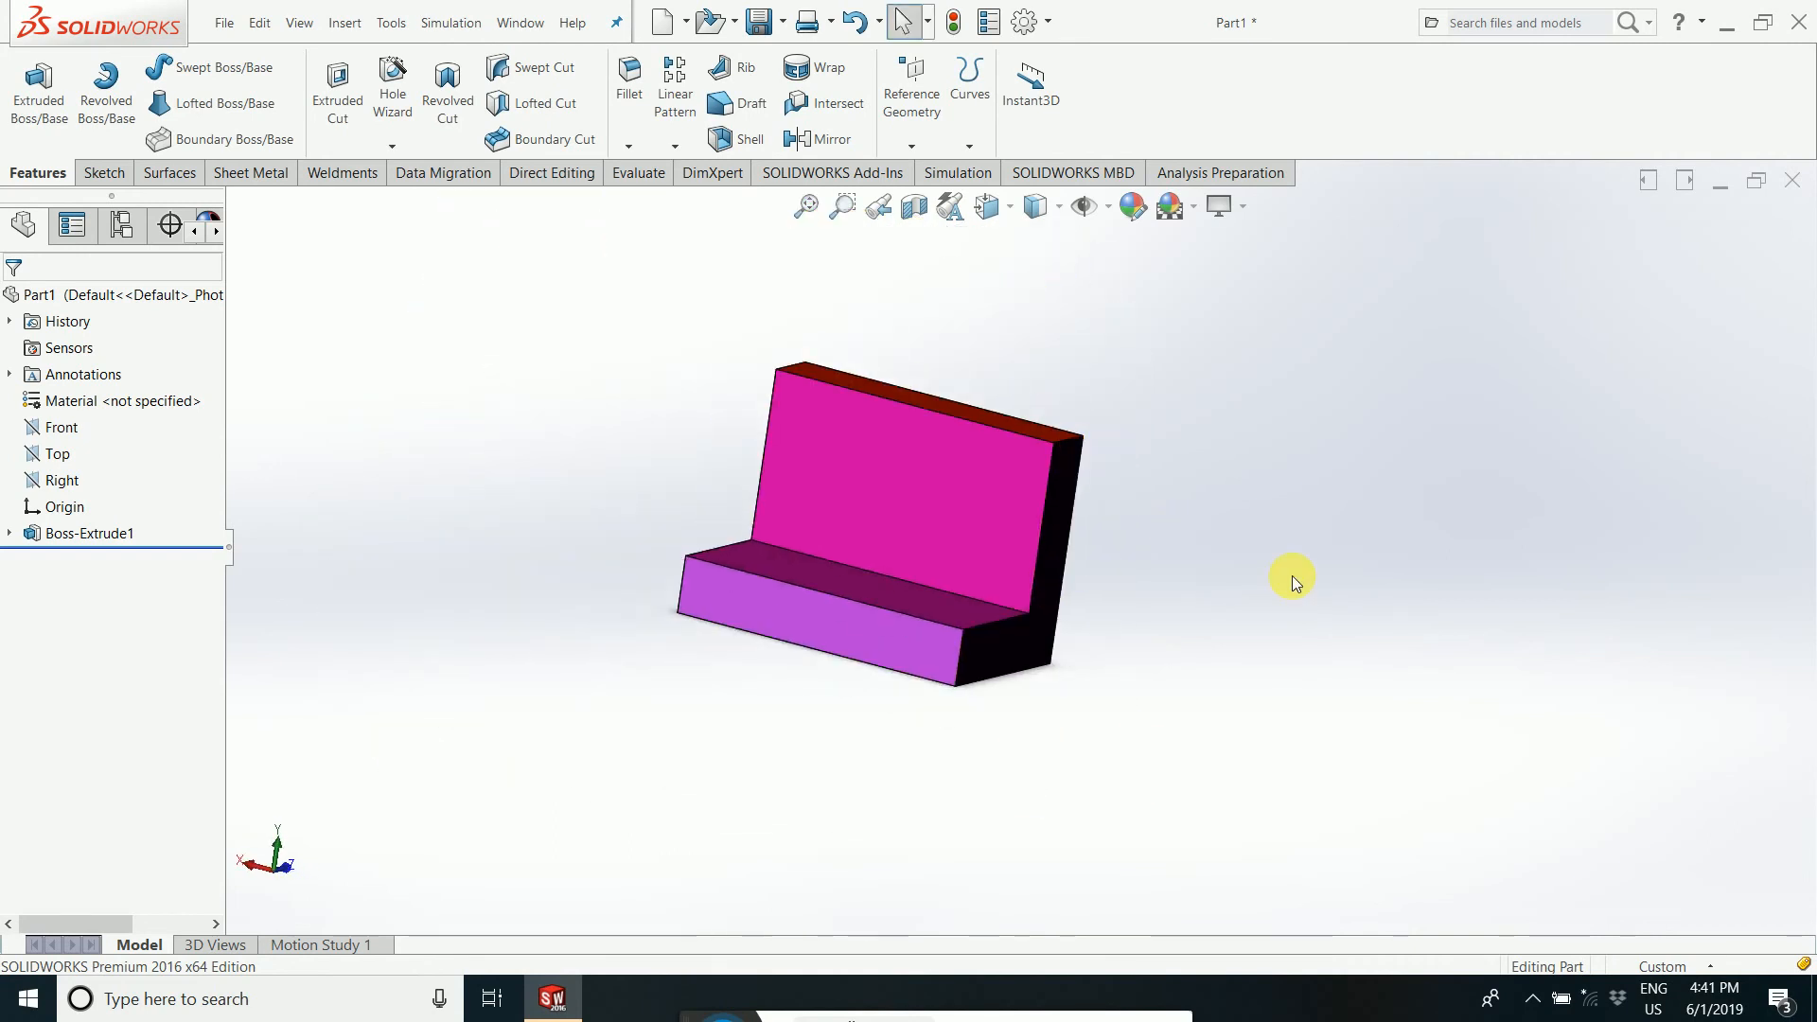
key(ctrl+7)
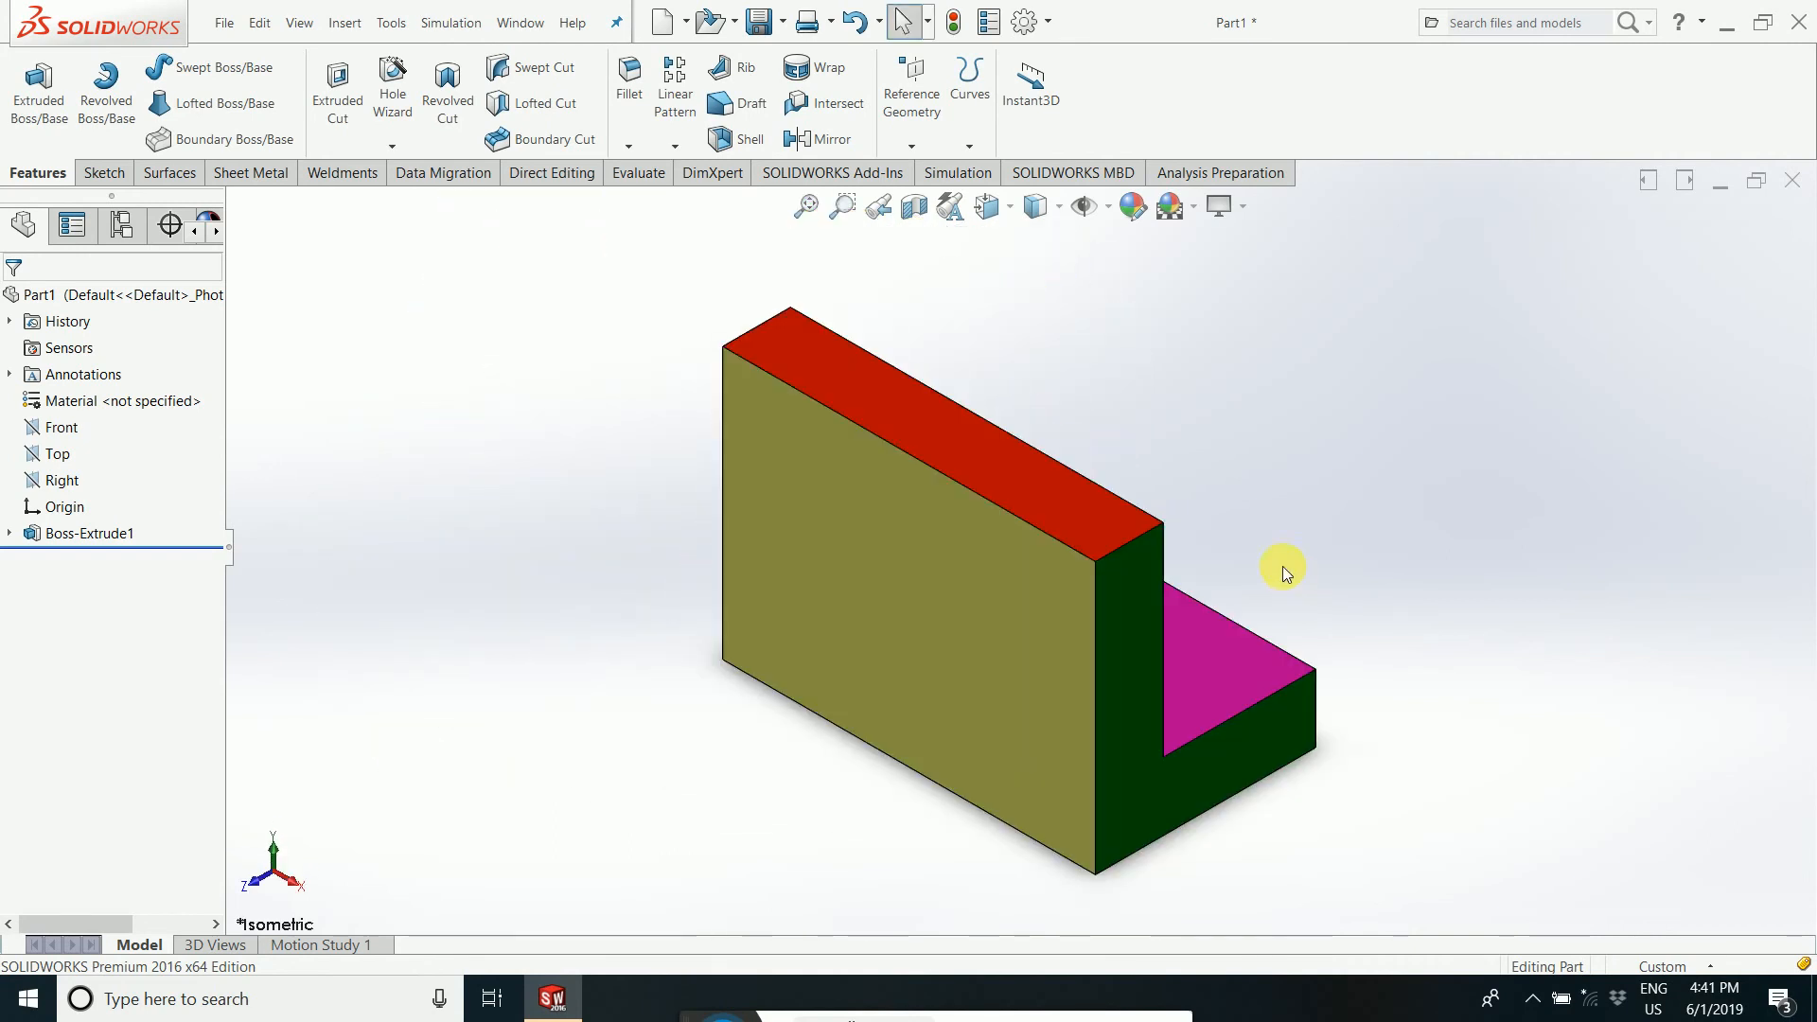
scroll(1289, 613, down, 2)
scroll(1295, 653, up, 2)
middle_drag(1308, 752, 1107, 709)
scroll(993, 537, down, 2)
middle_drag(993, 537, 839, 398)
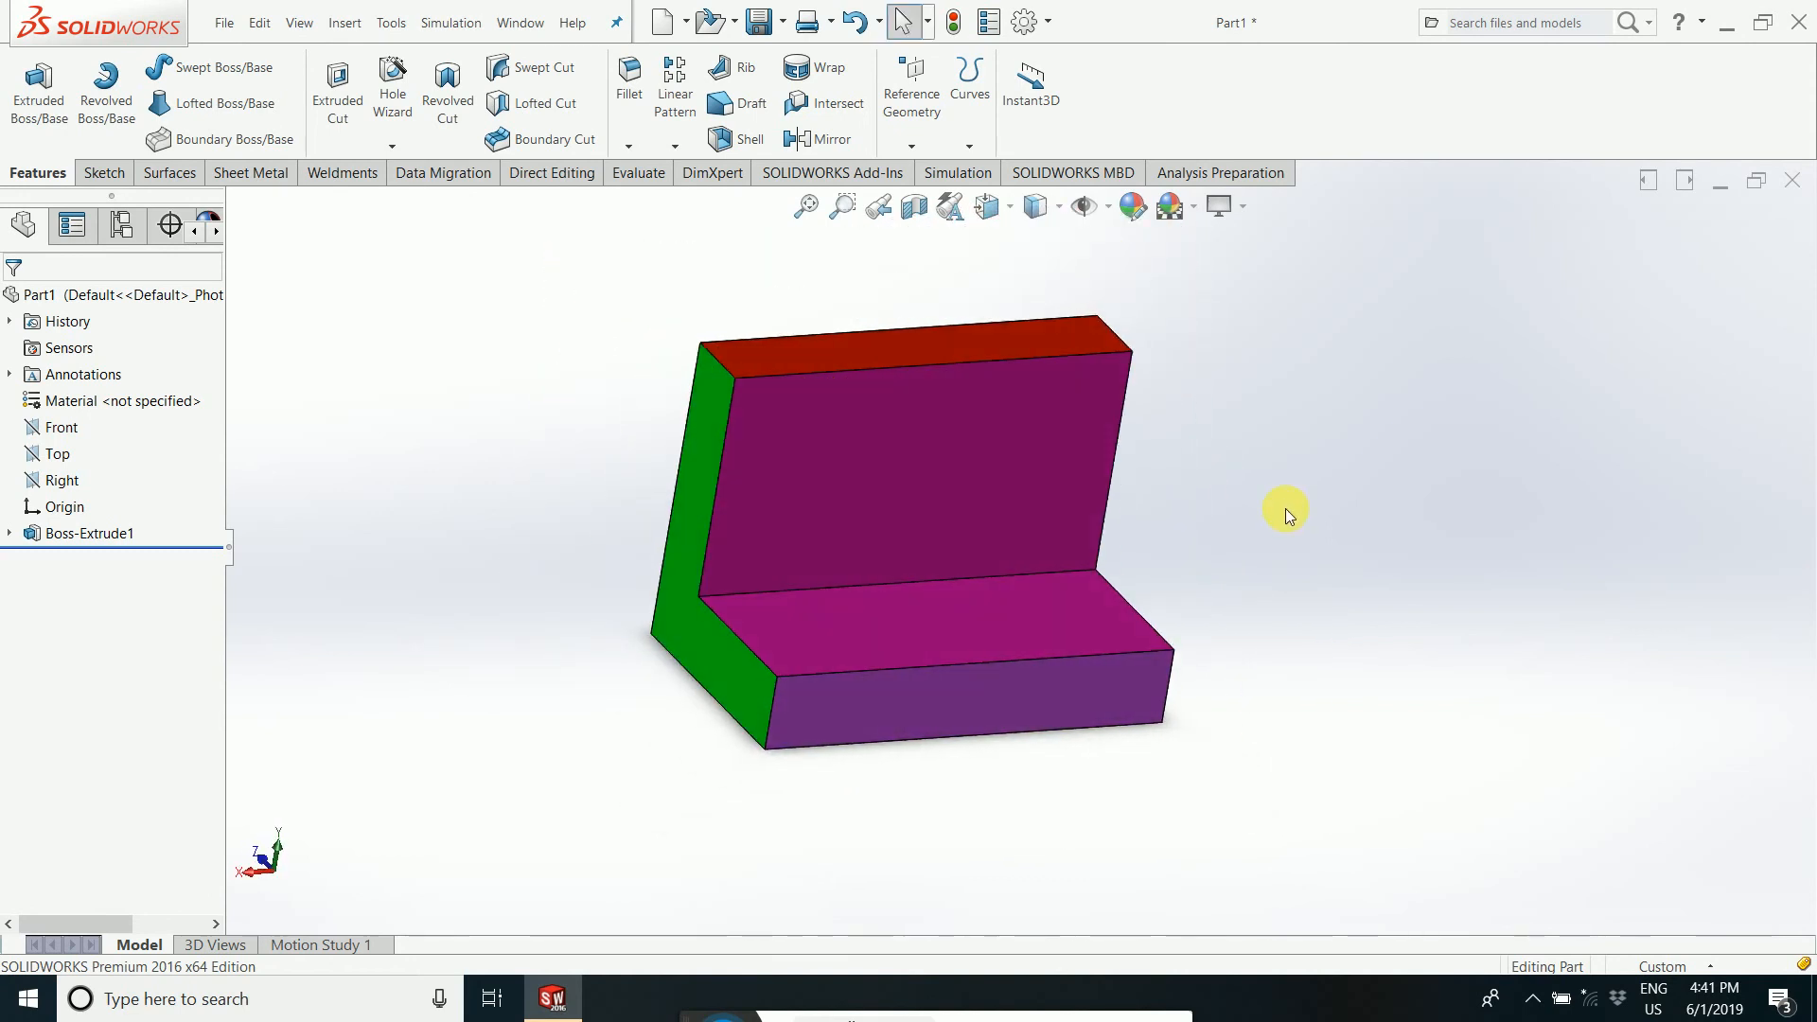
key(ctrl+7)
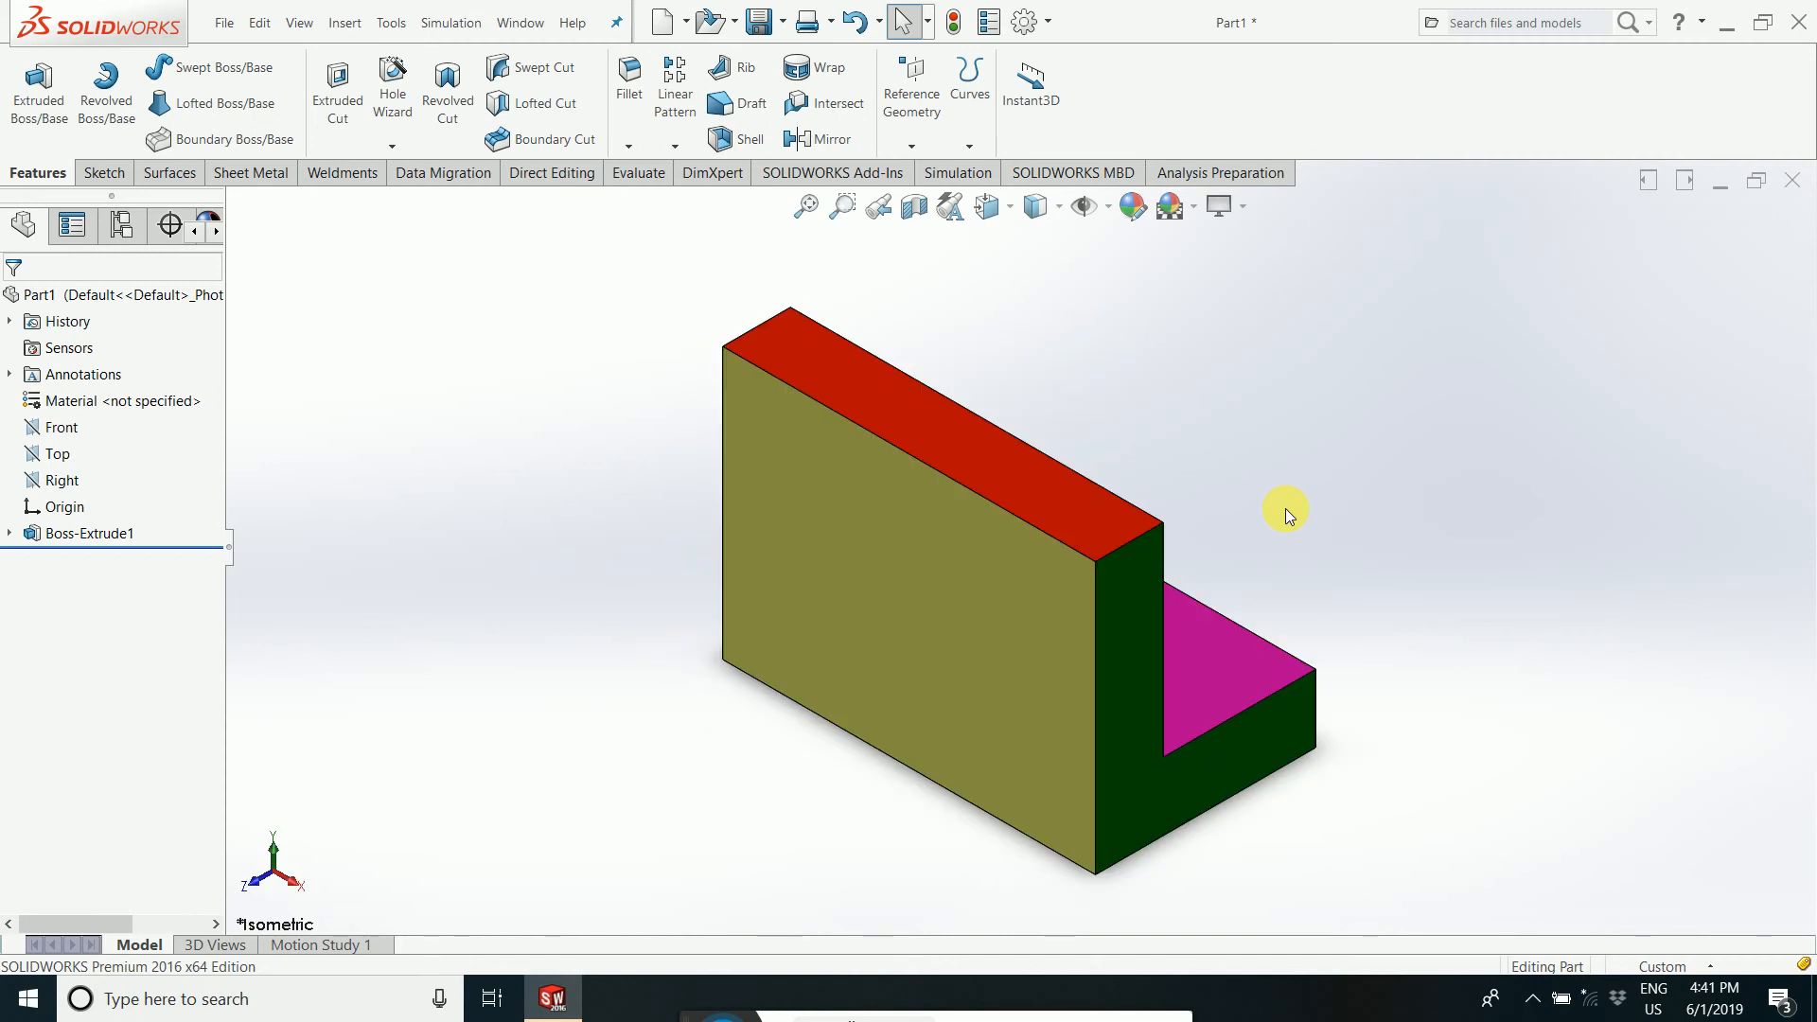
middle_drag(1395, 592, 912, 588)
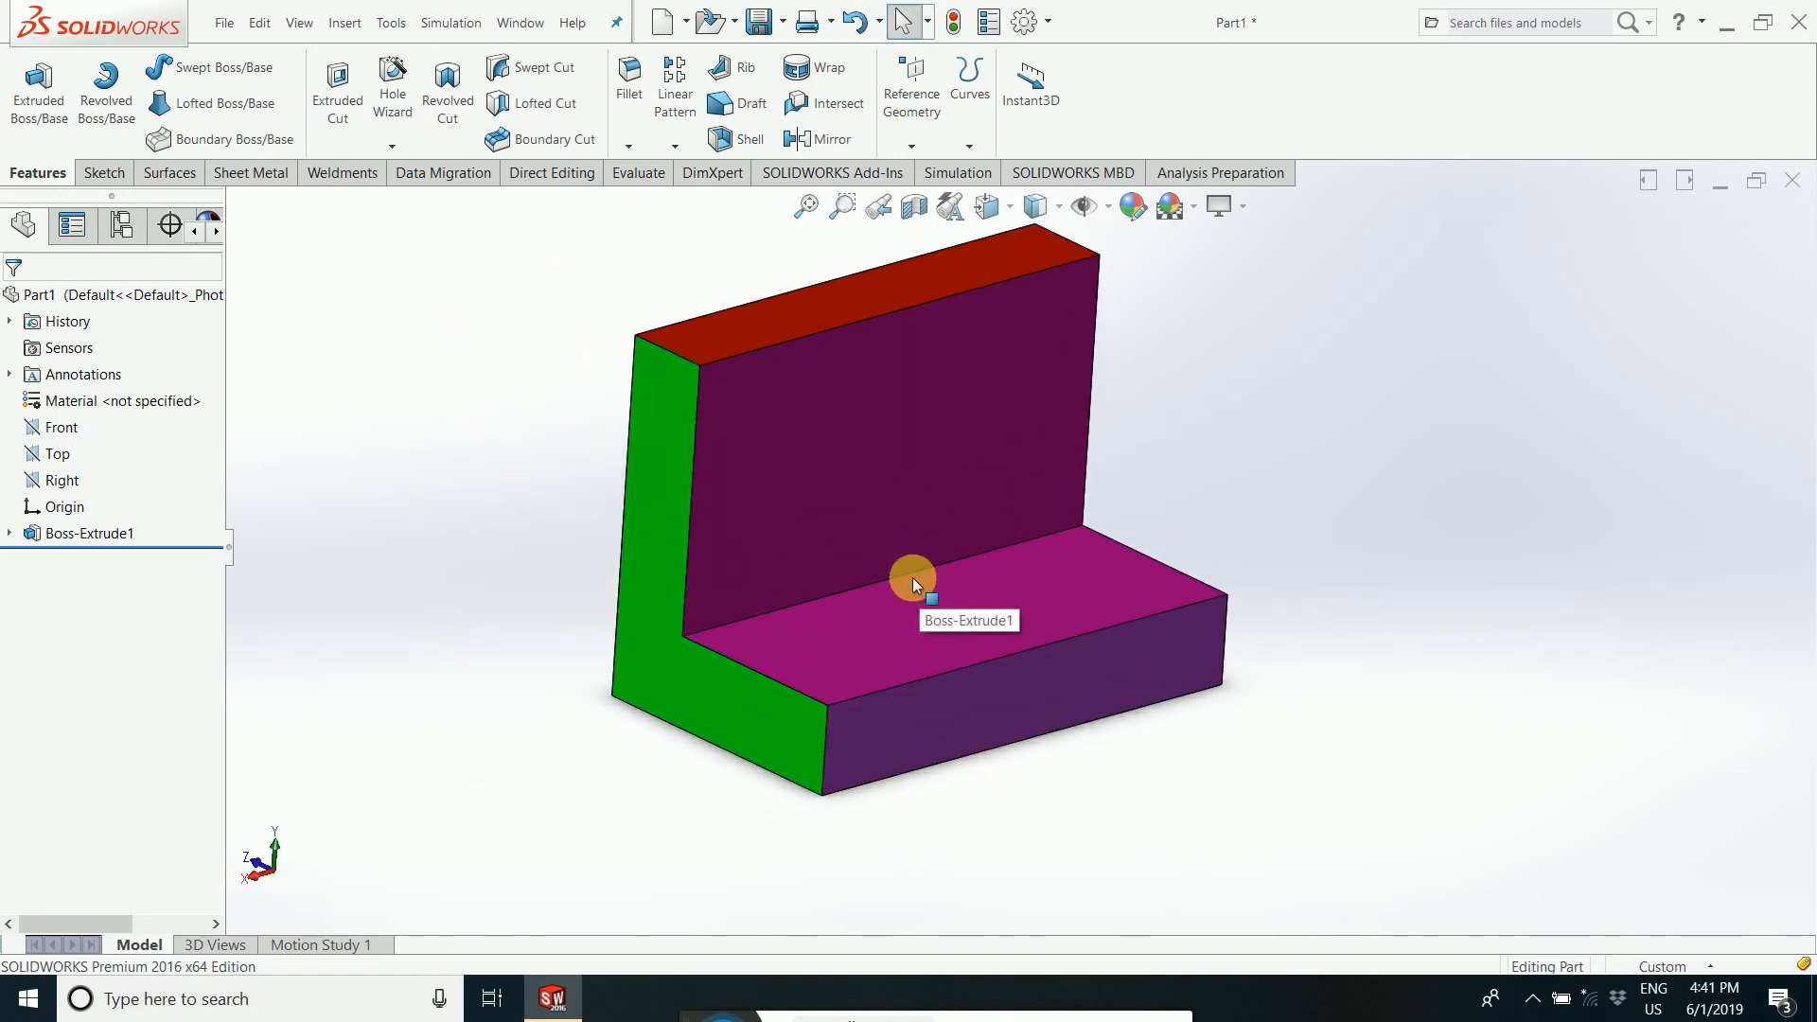
middle_drag(1075, 479, 974, 397)
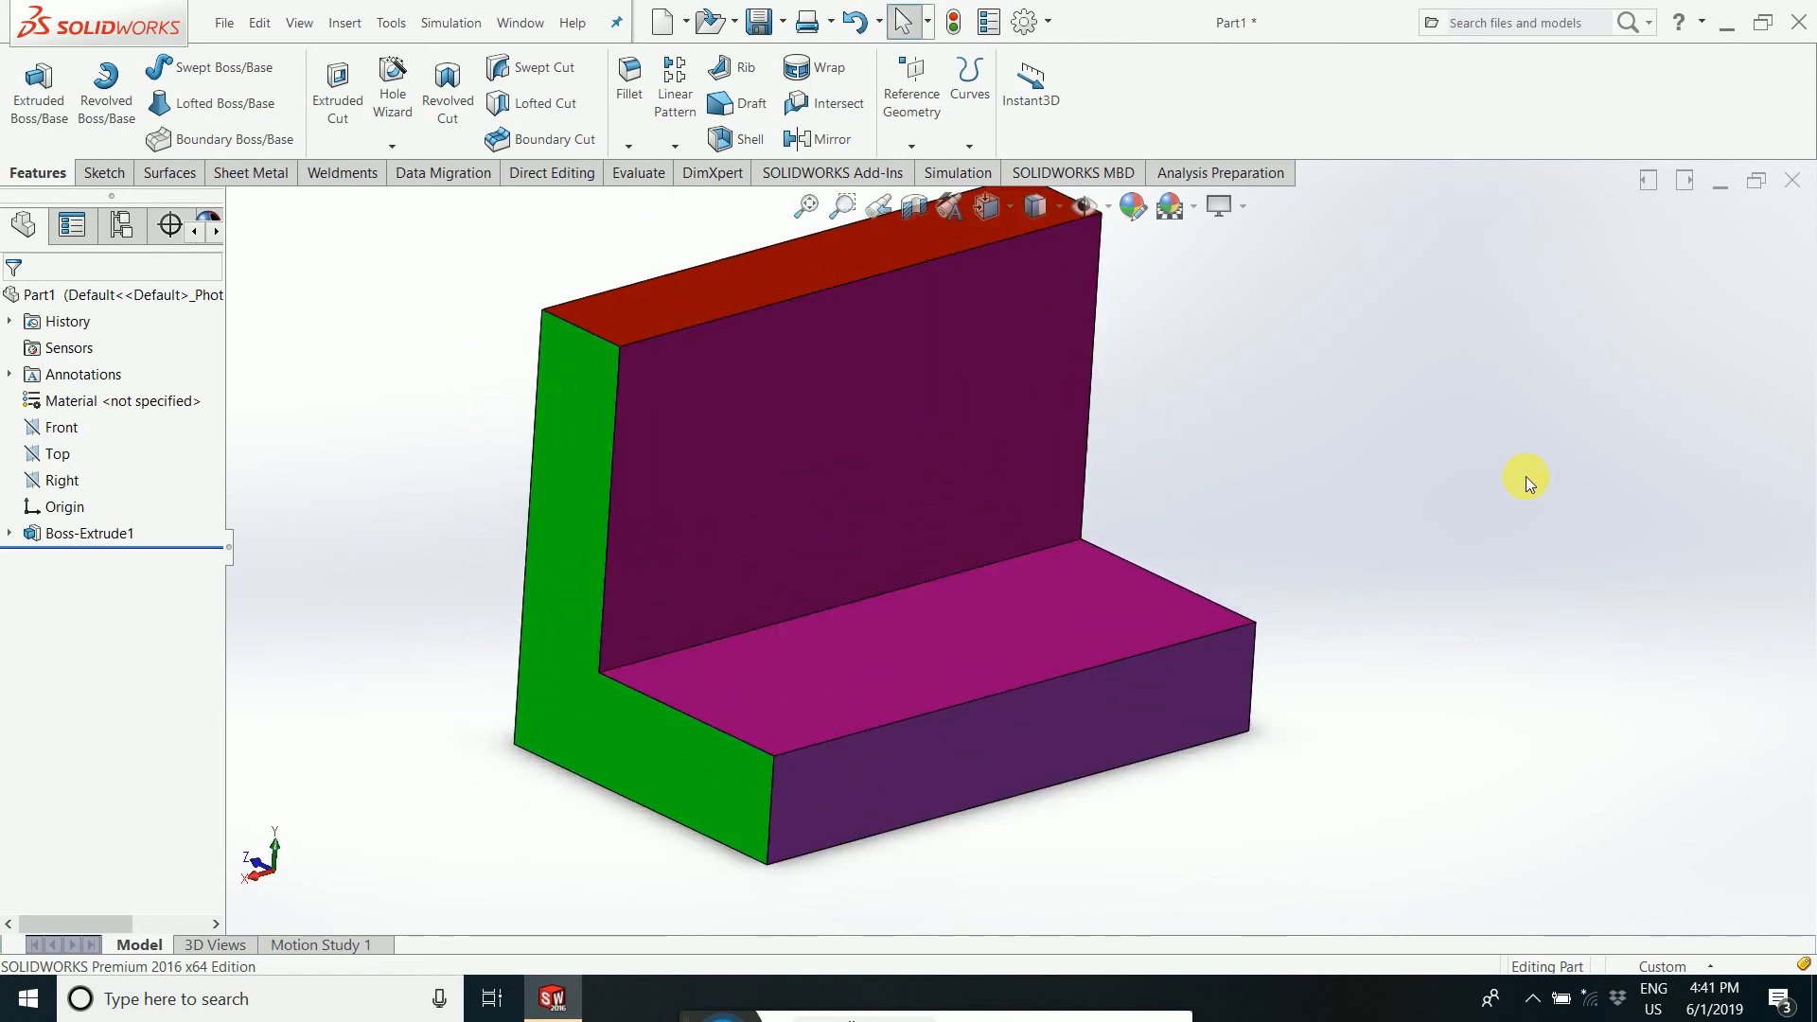
middle_drag(1521, 479, 1239, 412)
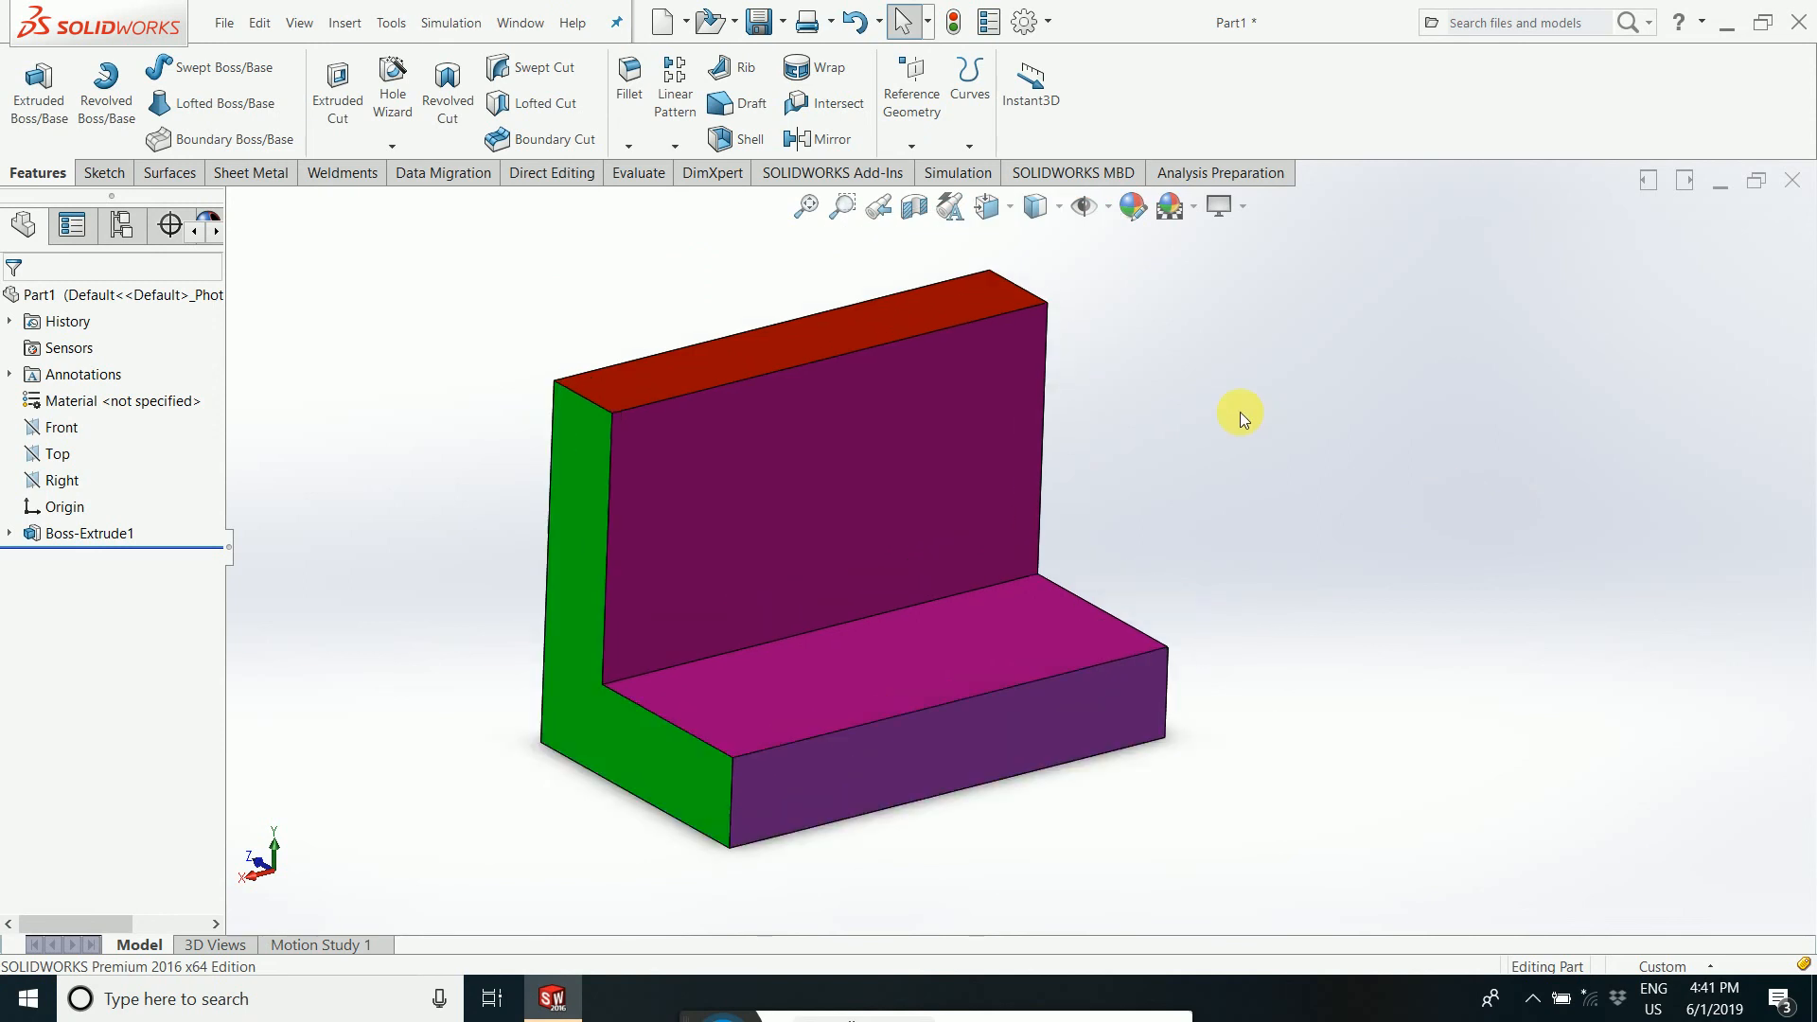